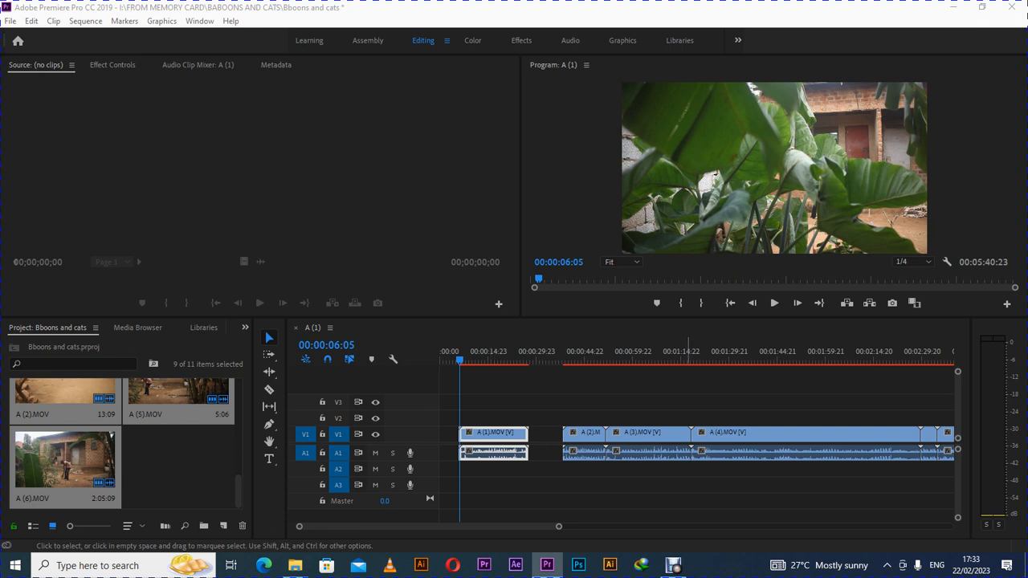
# Play the sequence in stretches to review the A (1).MOV footage and the opening of A (2).MOV.
pyautogui.click(774, 303)
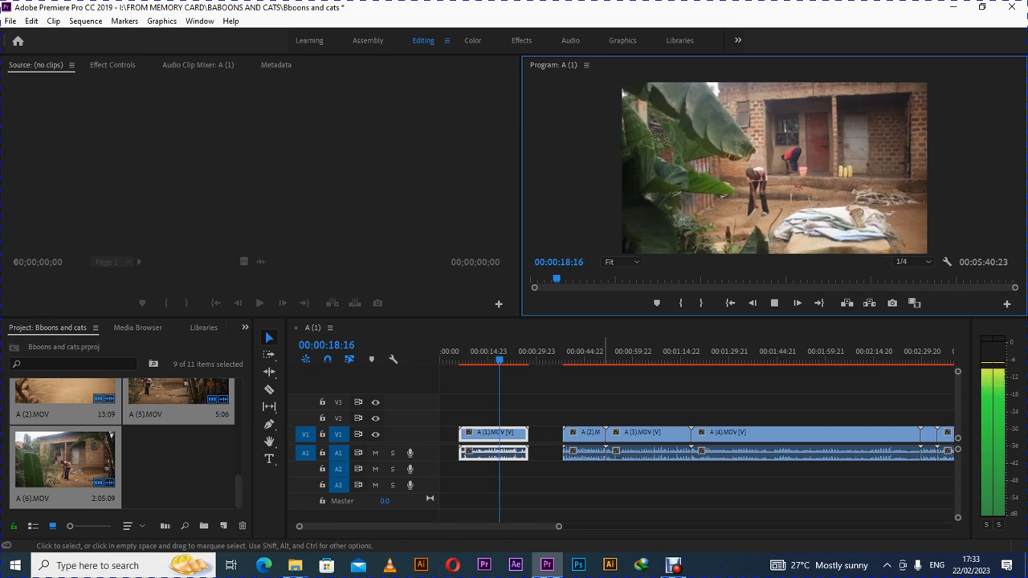
pyautogui.moveTo(559, 527); pyautogui.dragTo(623, 527)
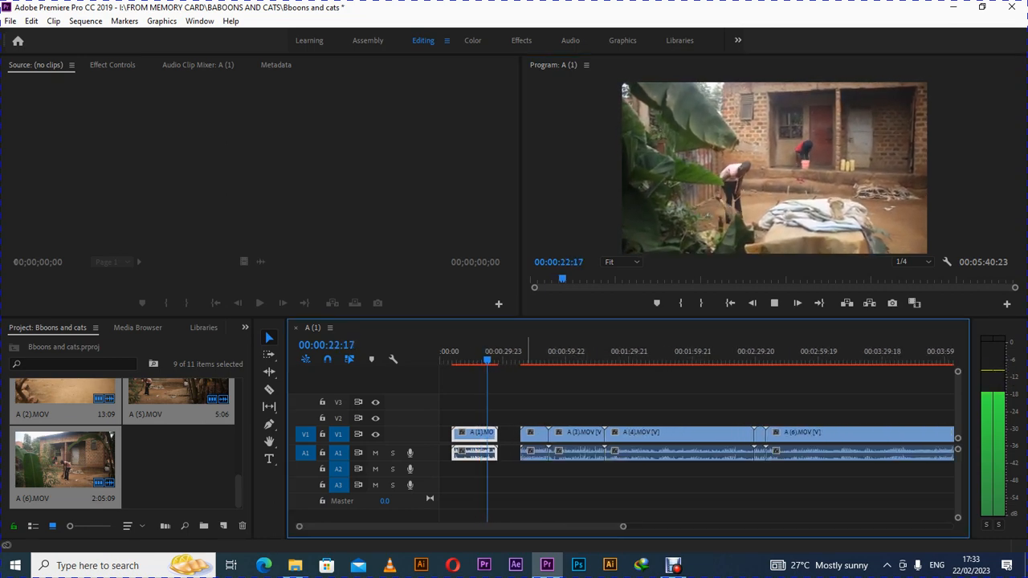
pyautogui.click(523, 352)
pyautogui.press('space')
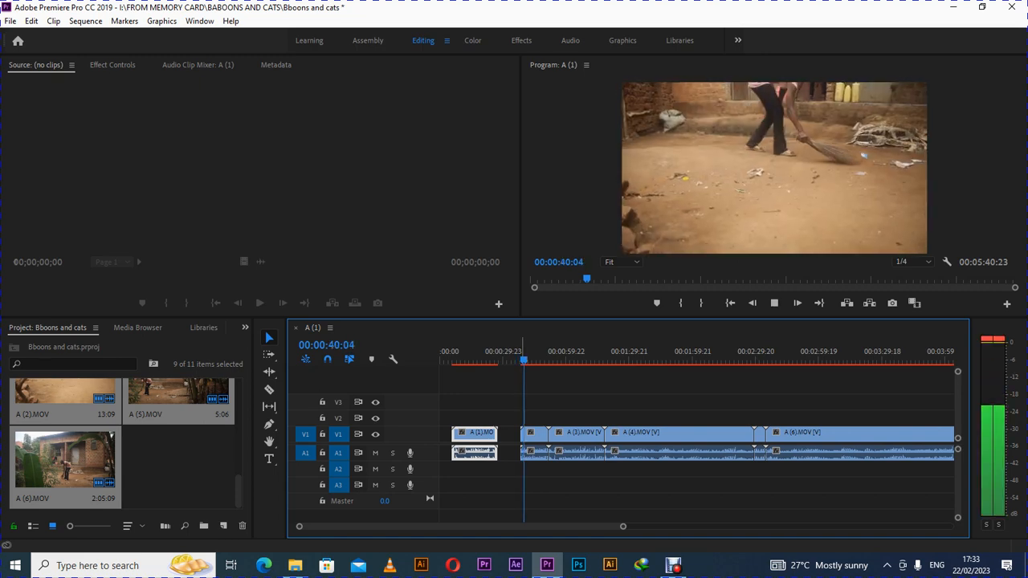
pyautogui.press('space')
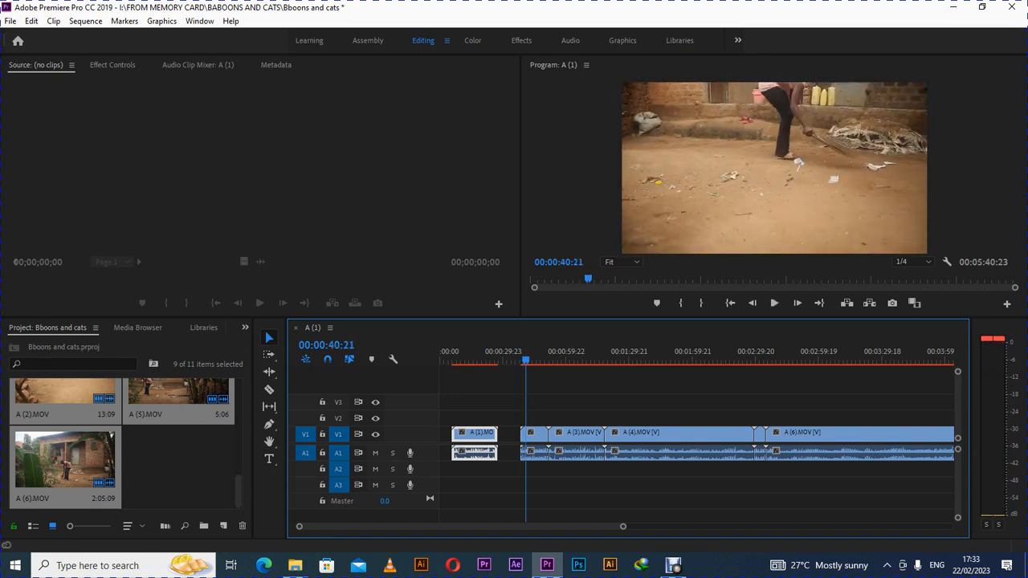
pyautogui.click(774, 303)
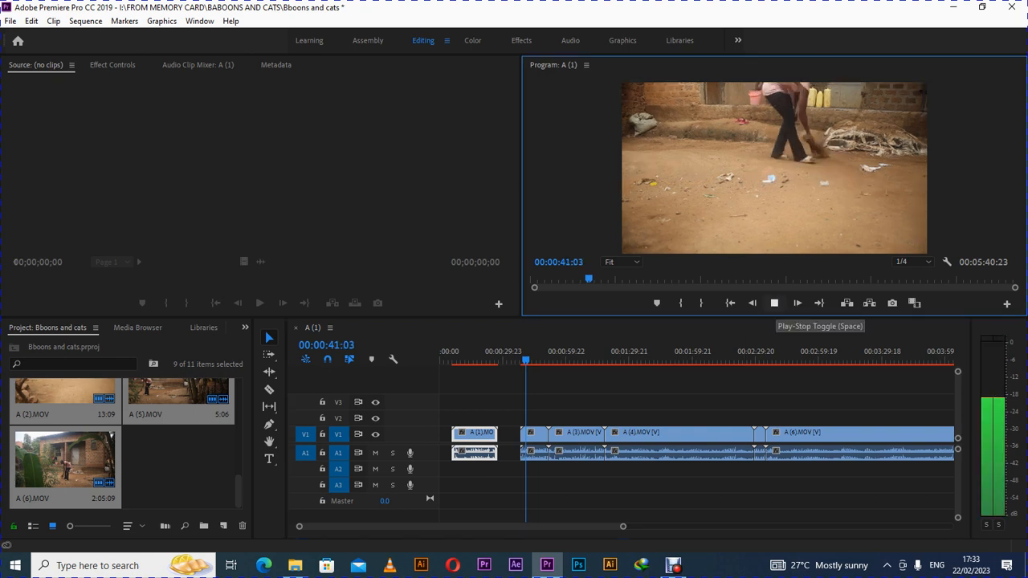
pyautogui.press('space')
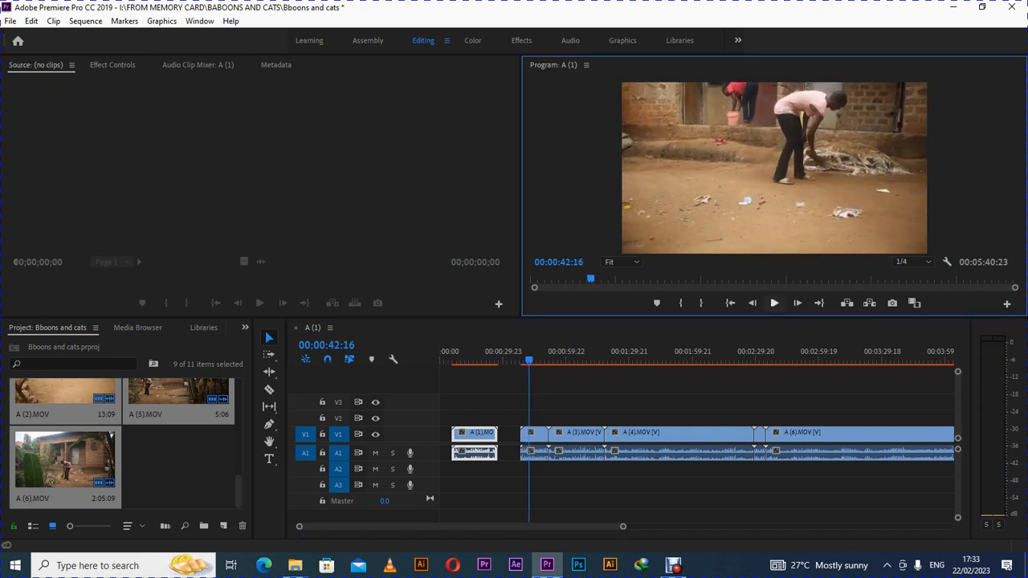
pyautogui.press('space')
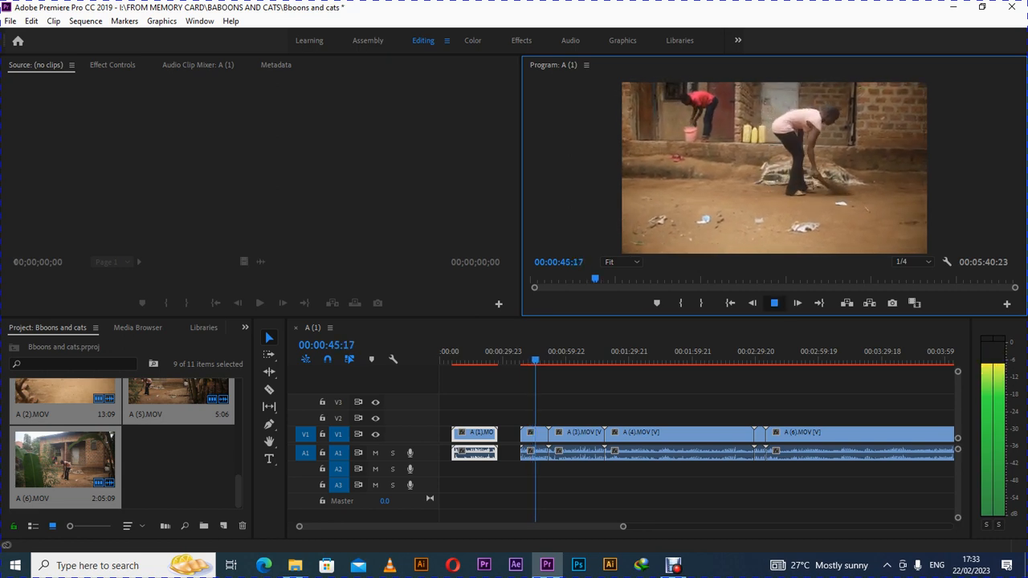
pyautogui.press('space')
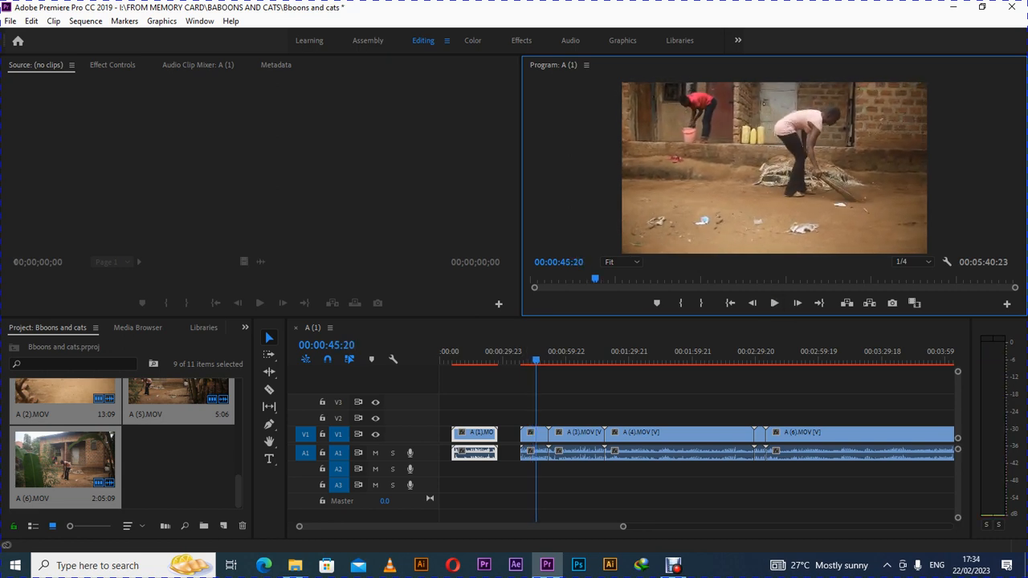
# Switch to File Explorer to look over the source clips in the BABOONS AND CATS folder, and return to Premiere Pro.
pyautogui.click(295, 565)
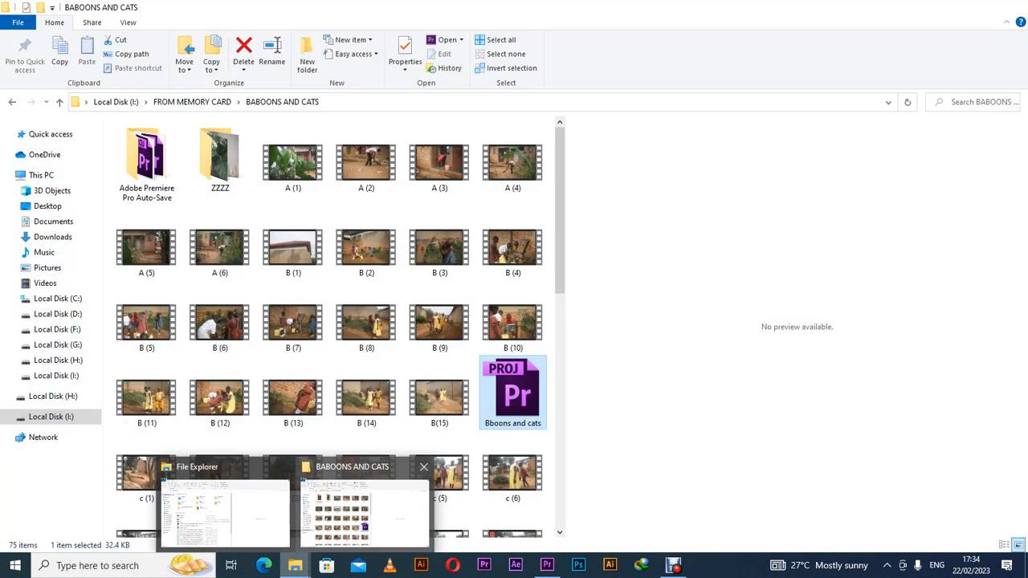
pyautogui.click(365, 514)
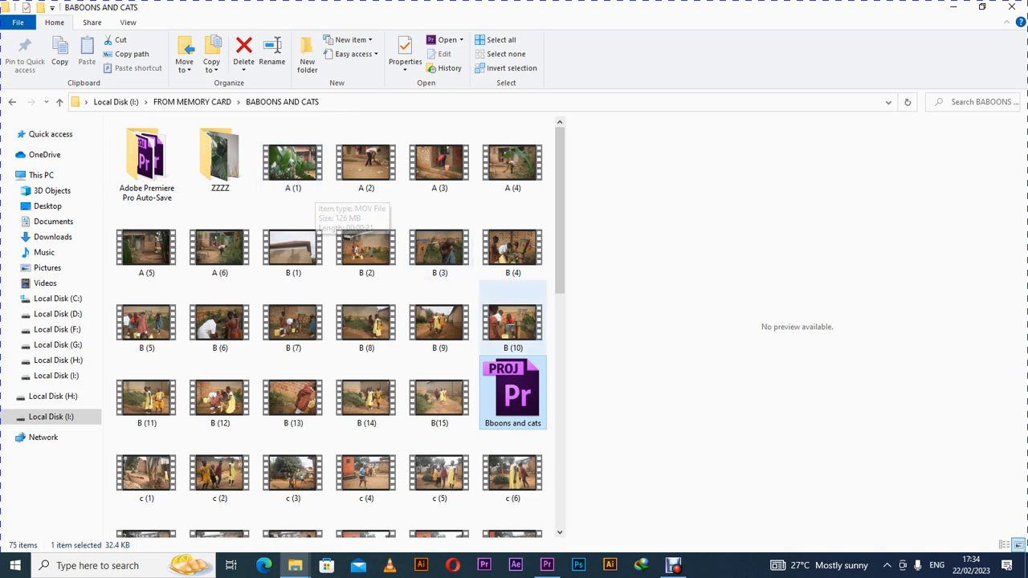
pyautogui.click(547, 565)
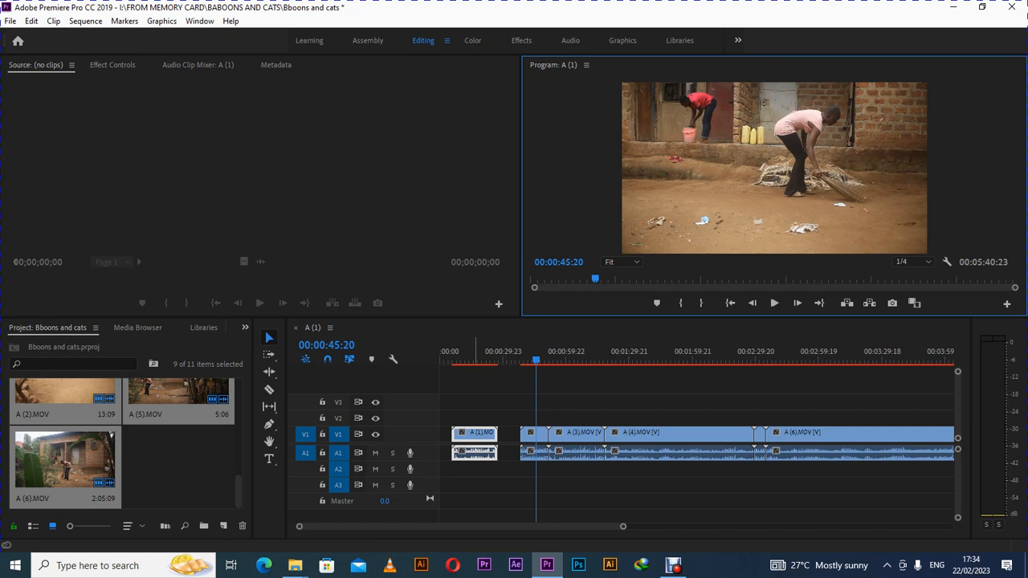
# Play the sequence through the rest of A (2).MOV and into A (3).MOV.
pyautogui.moveTo(474, 353); pyautogui.dragTo(522, 353)
pyautogui.click(774, 303)
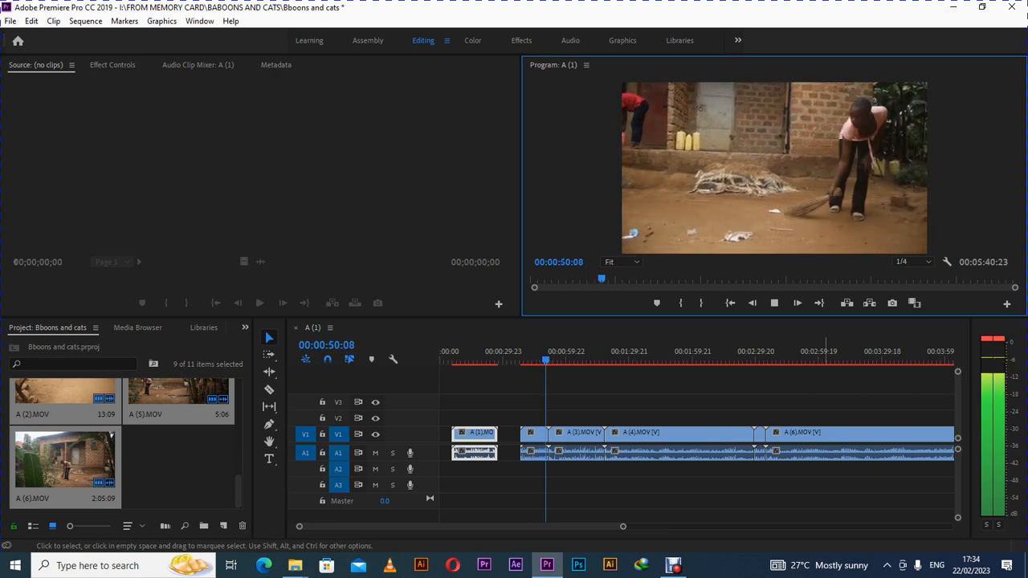
# Move the group of clips after A (6).MOV about 1 minute 53 seconds further along the sequence, with their video on track V2.
pyautogui.moveTo(623, 527); pyautogui.dragTo(708, 527)
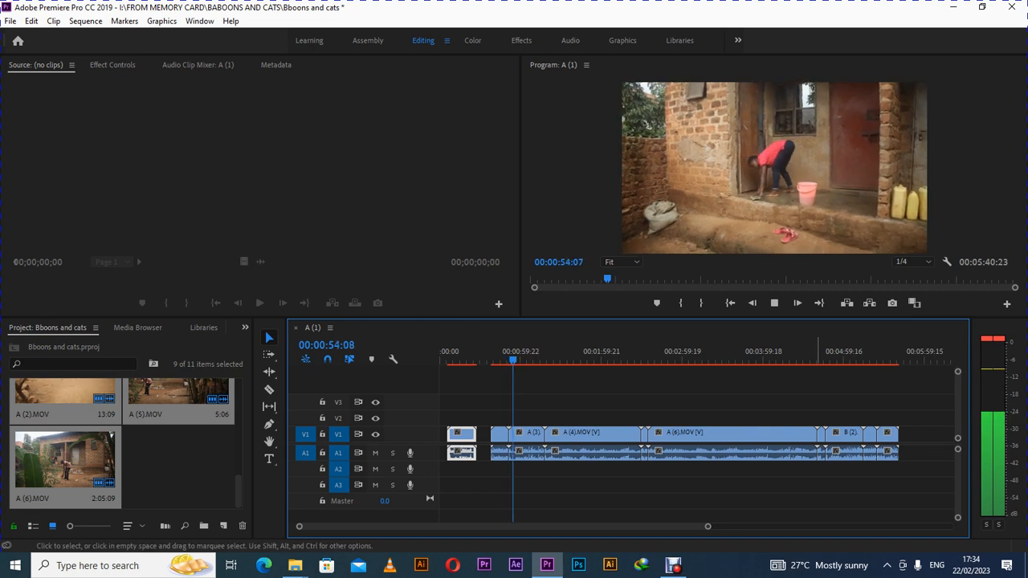
pyautogui.click(820, 360)
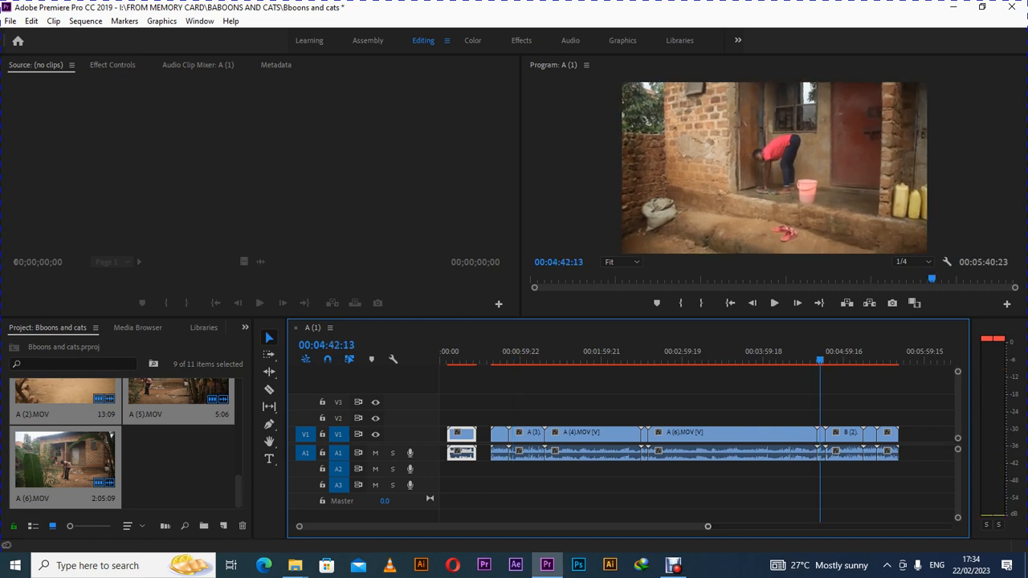
pyautogui.moveTo(707, 527); pyautogui.dragTo(770, 527)
pyautogui.moveTo(795, 412); pyautogui.dragTo(696, 479)
pyautogui.moveTo(730, 433); pyautogui.dragTo(855, 417)
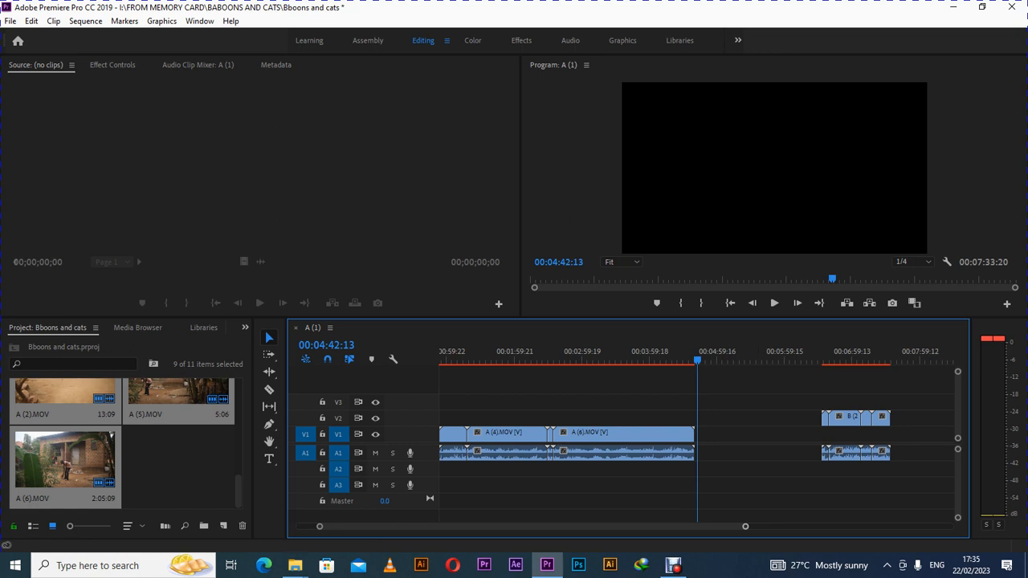
pyautogui.moveTo(746, 527); pyautogui.dragTo(823, 527)
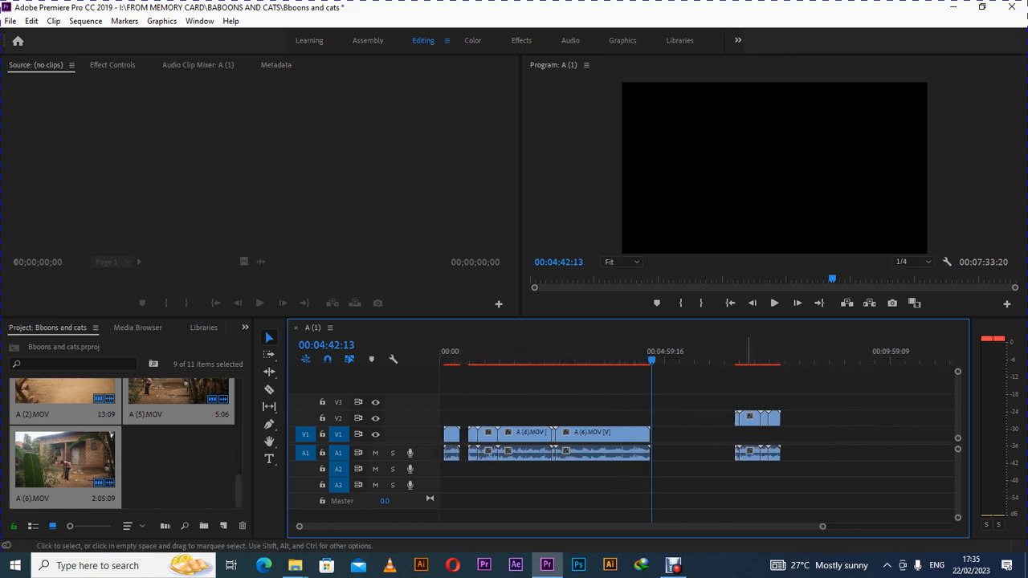
# Play through the A (2).MOV to A (4).MOV footage and delete the short clip between A (4).MOV and A (6).MOV.
pyautogui.click(472, 354)
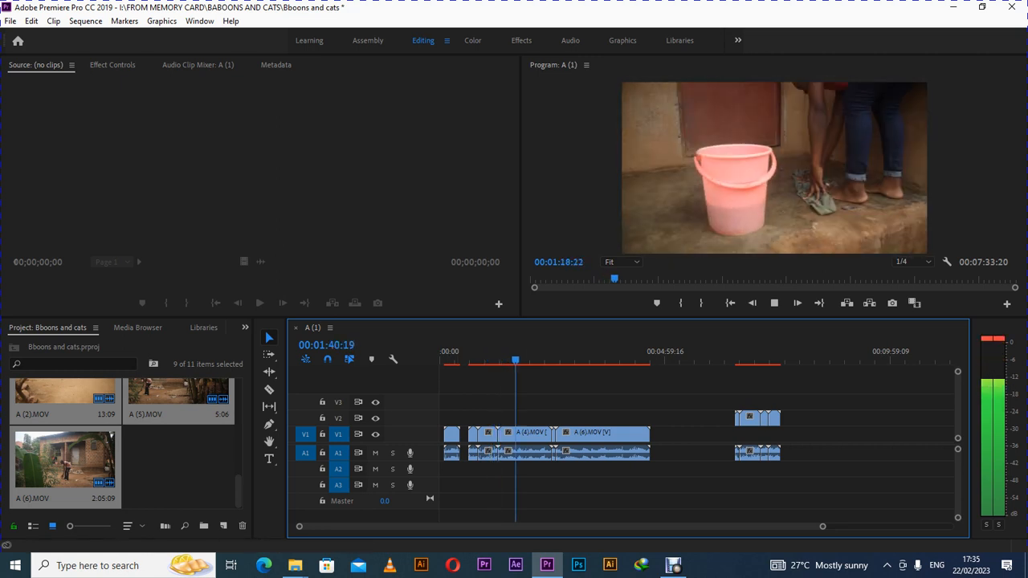
pyautogui.moveTo(524, 359); pyautogui.dragTo(539, 359)
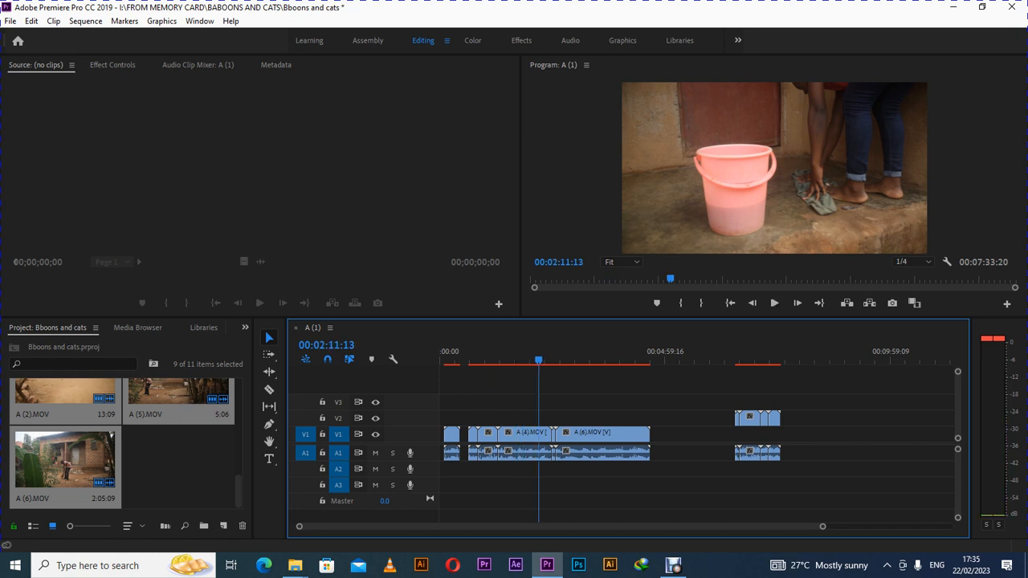
pyautogui.click(775, 304)
pyautogui.press('space')
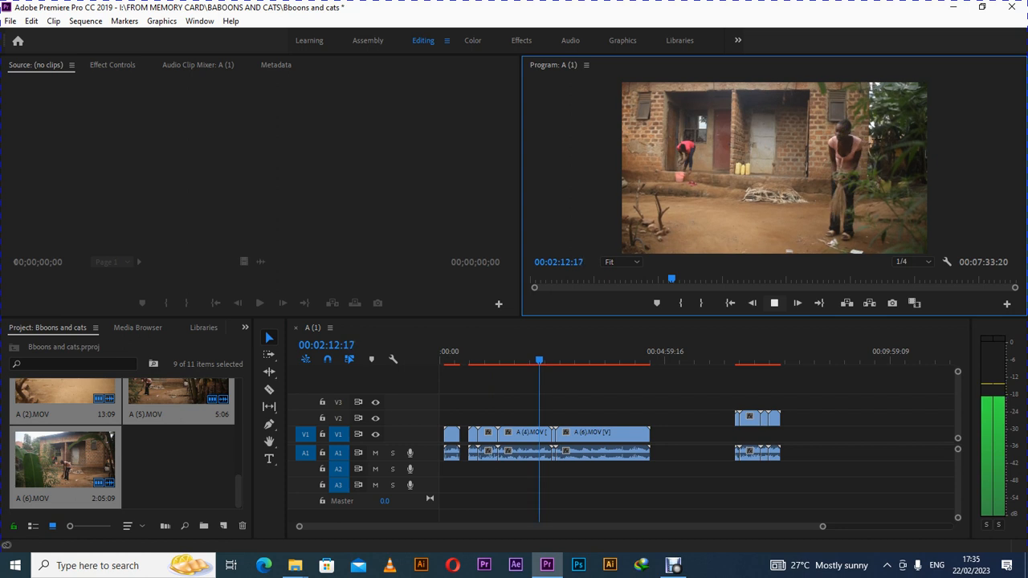
pyautogui.press('space')
pyautogui.press('space')
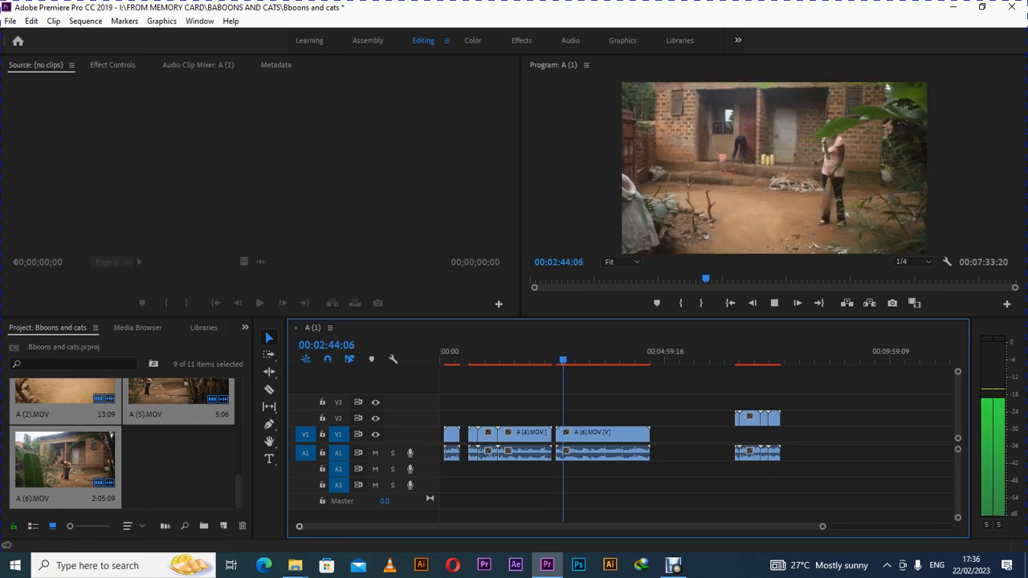
# Review the A (6).MOV footage in the sequence, skipping ahead to about 00:04:26:23 and playing to the clip's end.
pyautogui.moveTo(300, 527); pyautogui.dragTo(319, 527)
pyautogui.press('=')
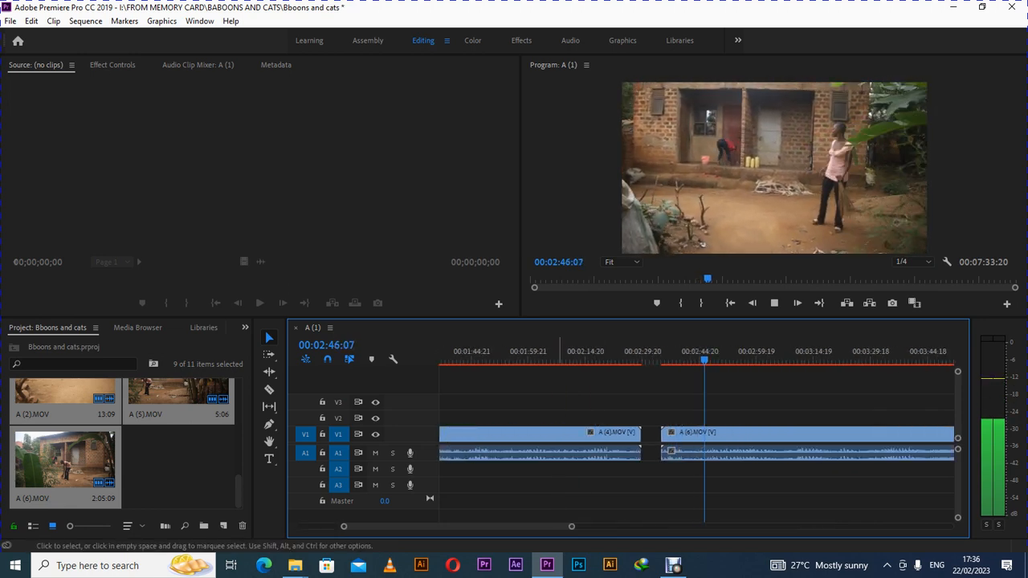
pyautogui.press('space')
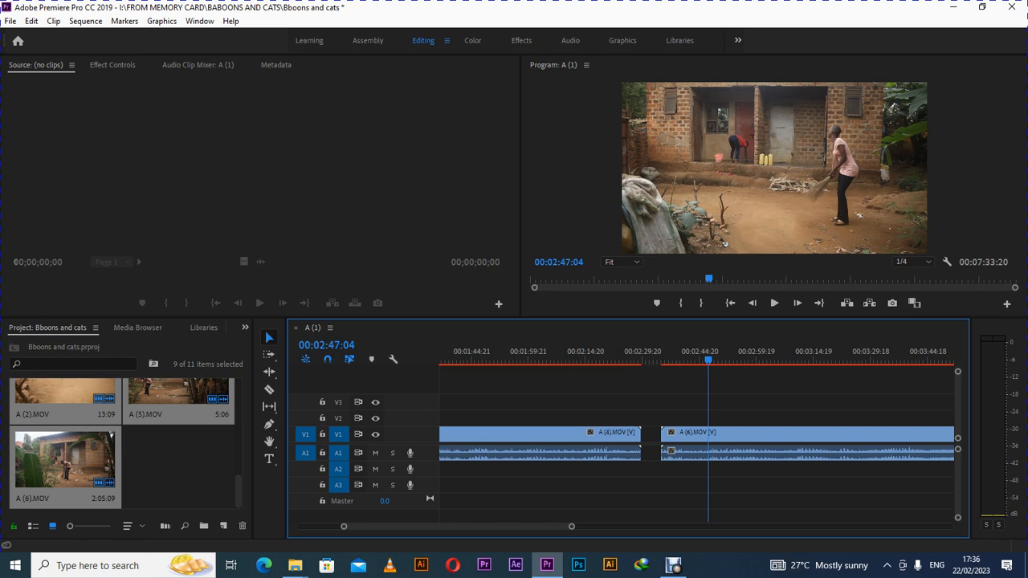
pyautogui.click(775, 304)
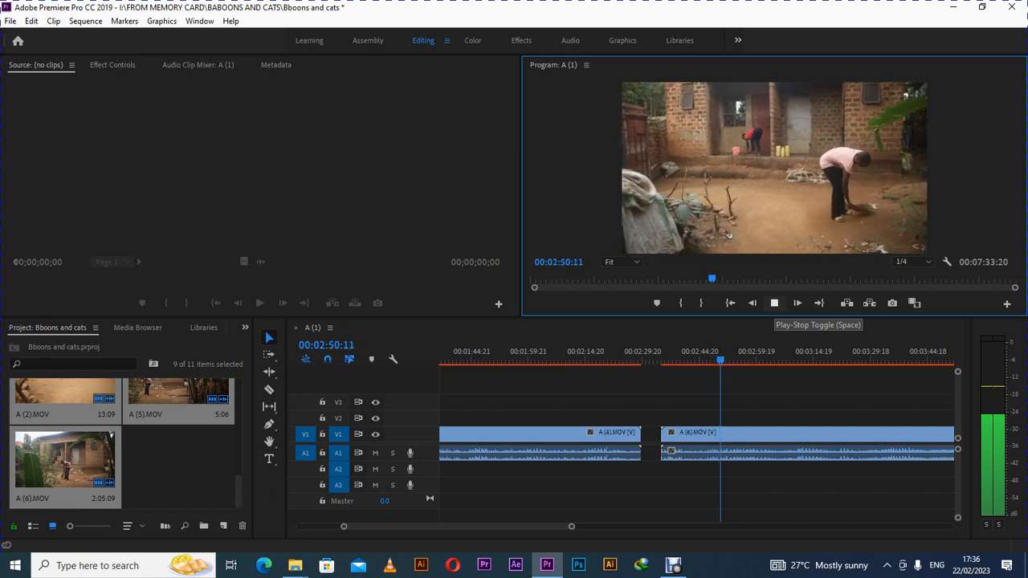
pyautogui.moveTo(572, 527); pyautogui.dragTo(667, 527)
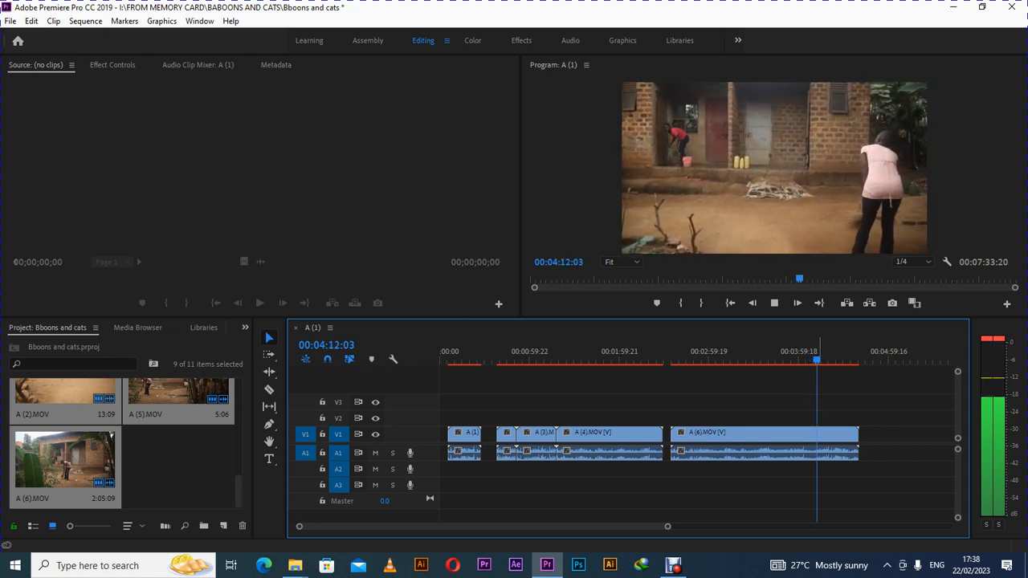
pyautogui.click(838, 353)
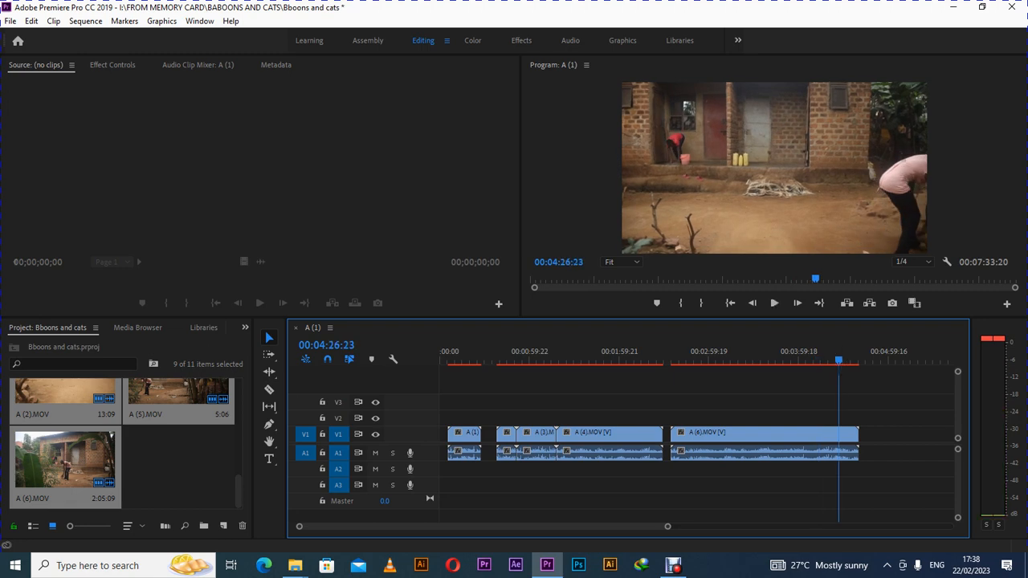
pyautogui.press('space')
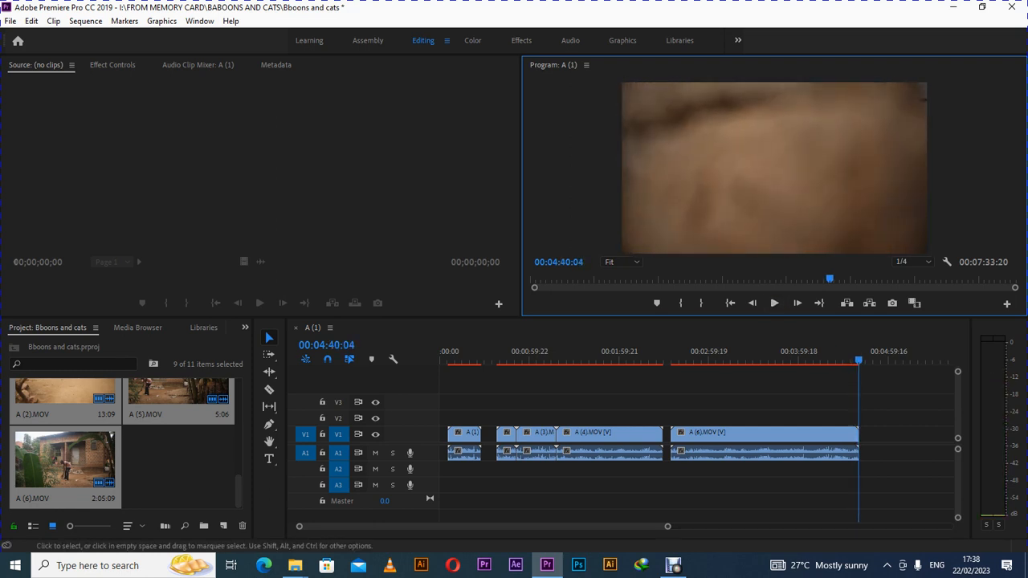
# Try to trim the end edge of the A (6).MOV clip on track V1.
pyautogui.moveTo(668, 526); pyautogui.dragTo(484, 527)
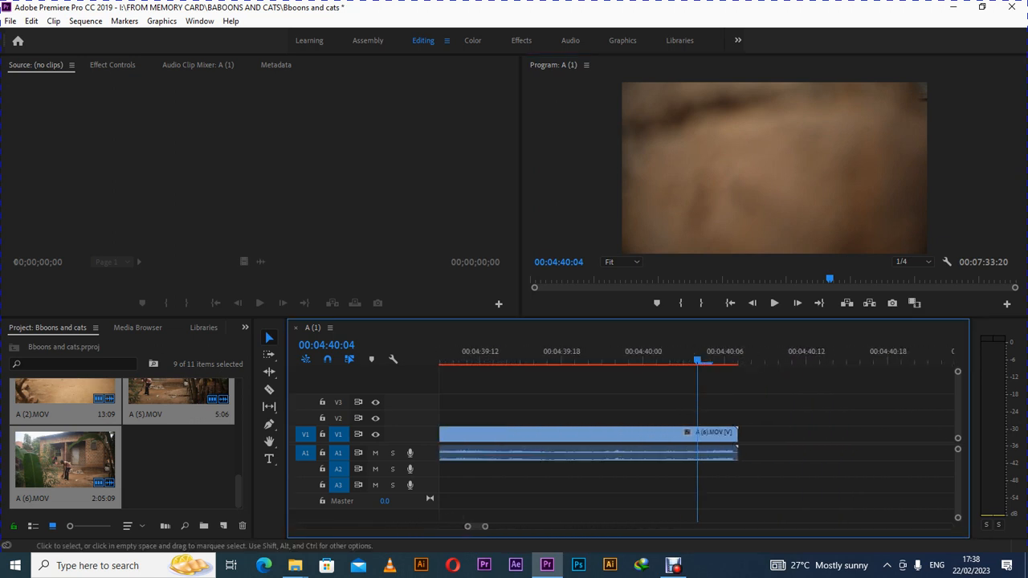
pyautogui.moveTo(738, 435); pyautogui.dragTo(738, 435)
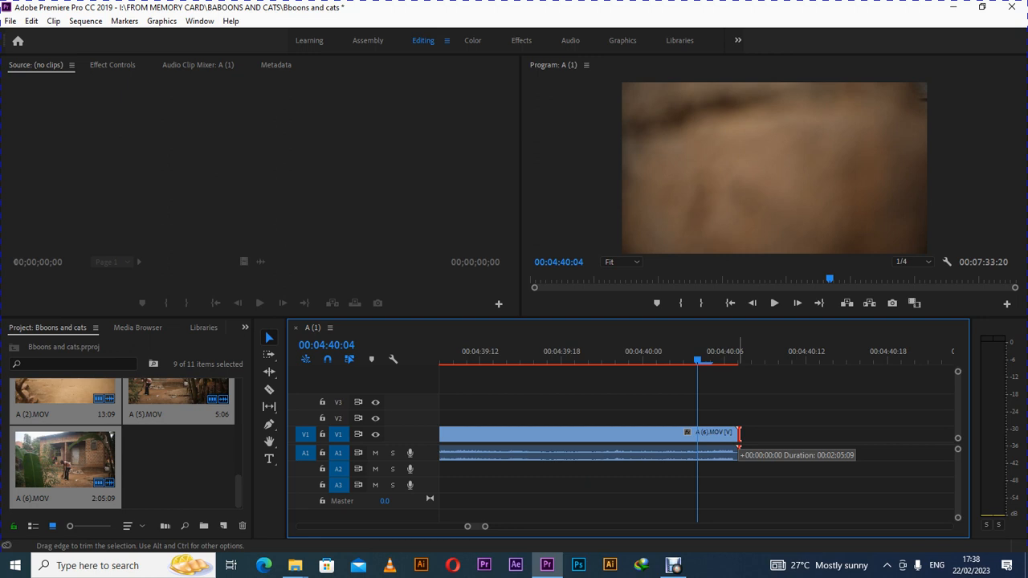
pyautogui.moveTo(738, 434); pyautogui.dragTo(738, 435)
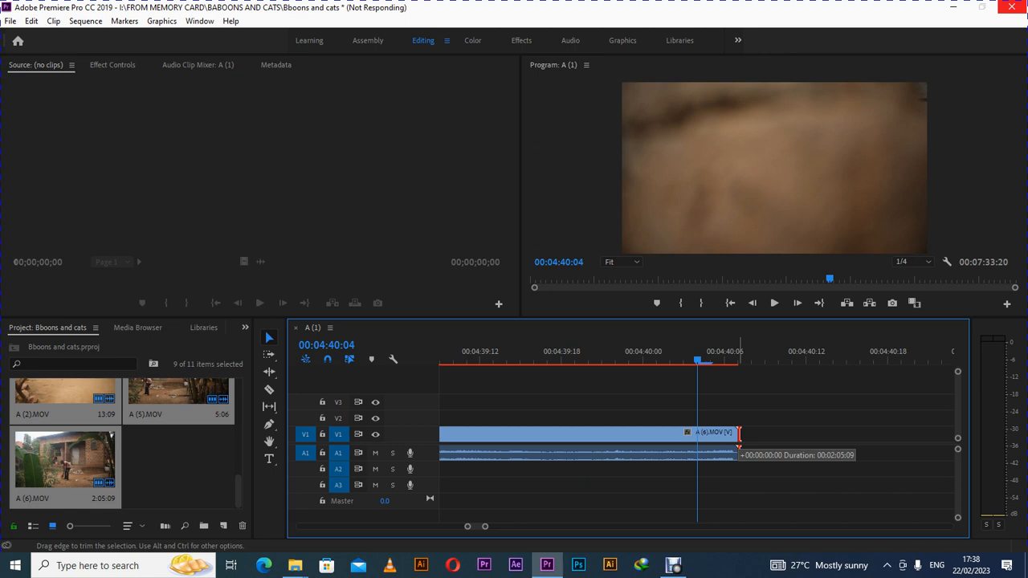
pyautogui.moveTo(738, 435); pyautogui.dragTo(738, 434)
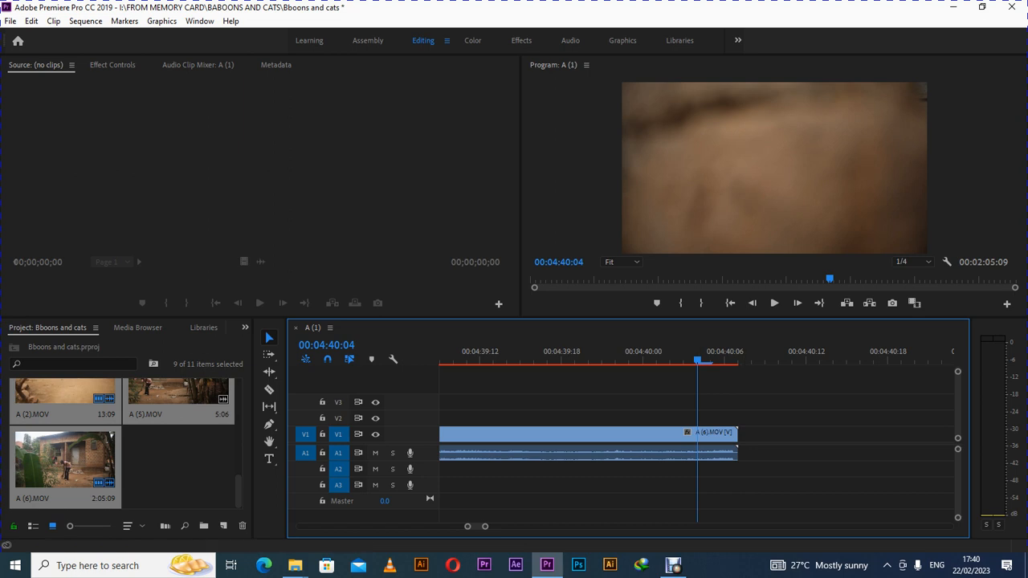
# Try the Full and 1/4 playback resolutions for the Program monitor and settle on 1/2.
pyautogui.click(914, 262)
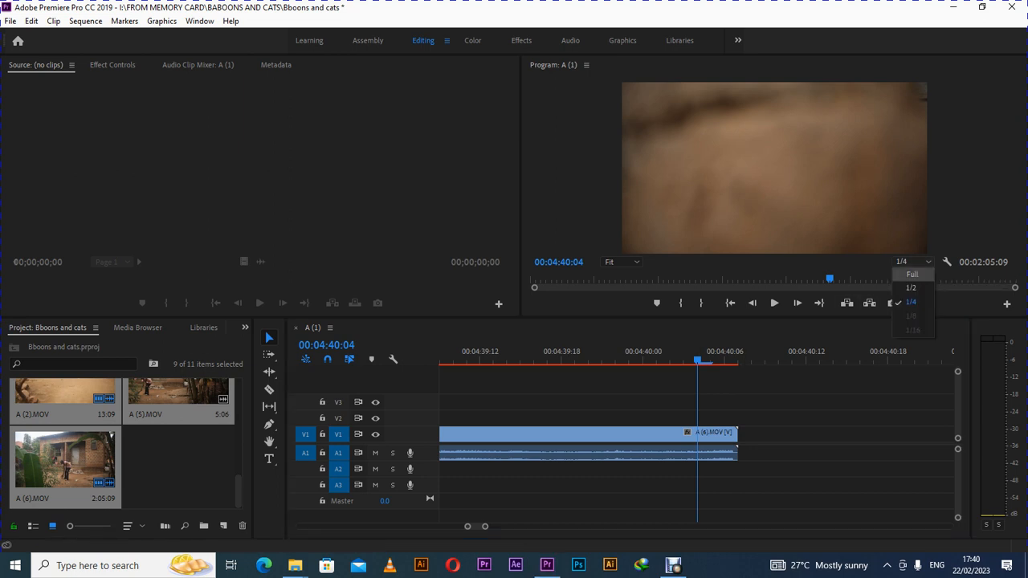
pyautogui.click(913, 274)
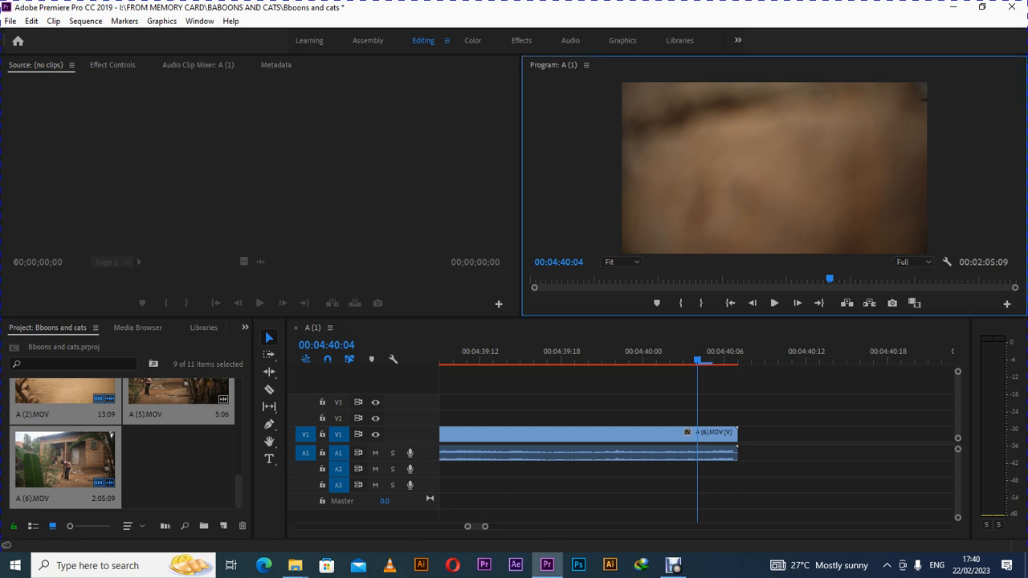
pyautogui.click(914, 261)
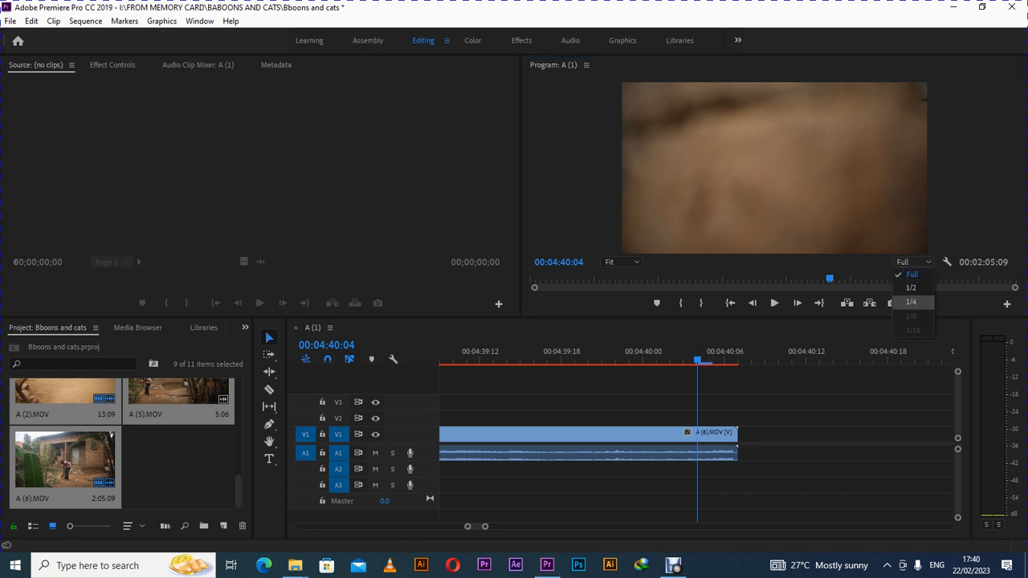
pyautogui.click(912, 302)
pyautogui.click(914, 262)
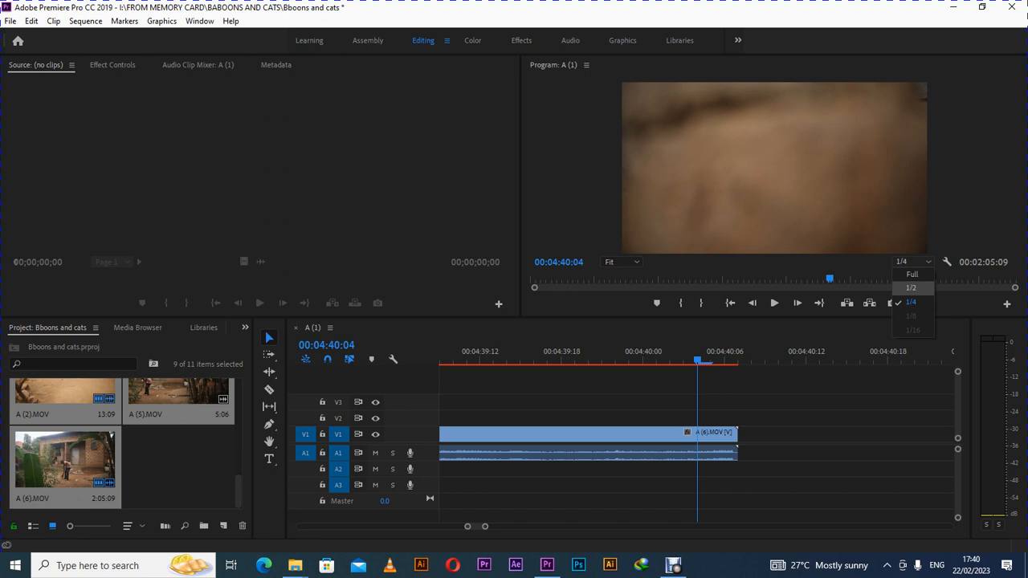
pyautogui.click(911, 287)
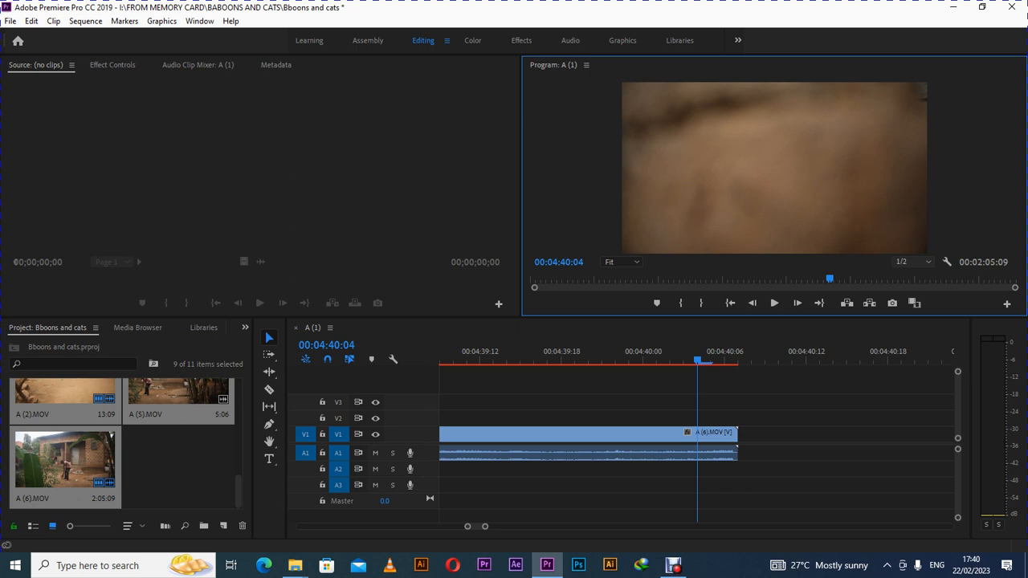
# Set the Program monitor's playback resolution to 1/4.
pyautogui.click(913, 261)
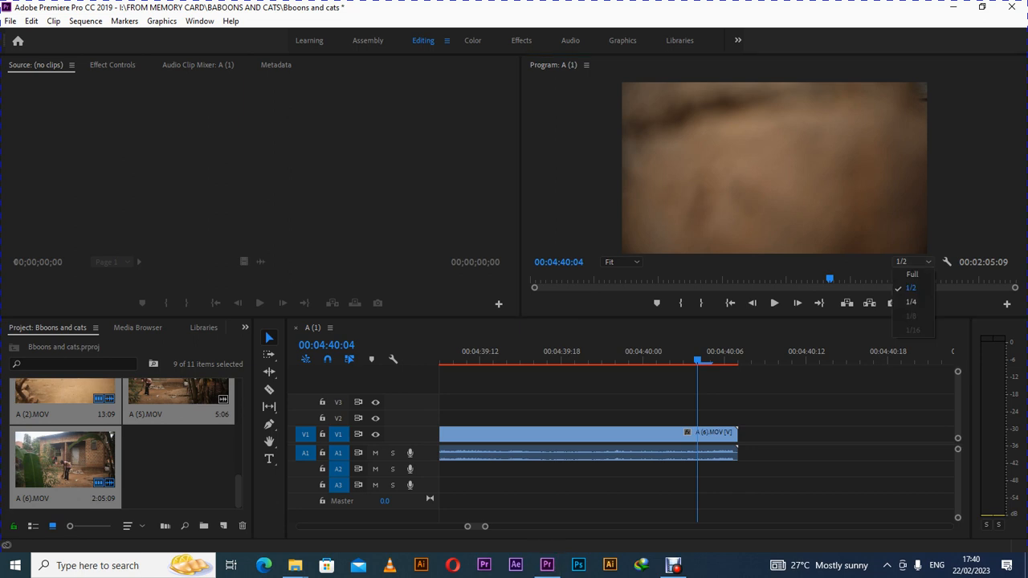
pyautogui.click(911, 302)
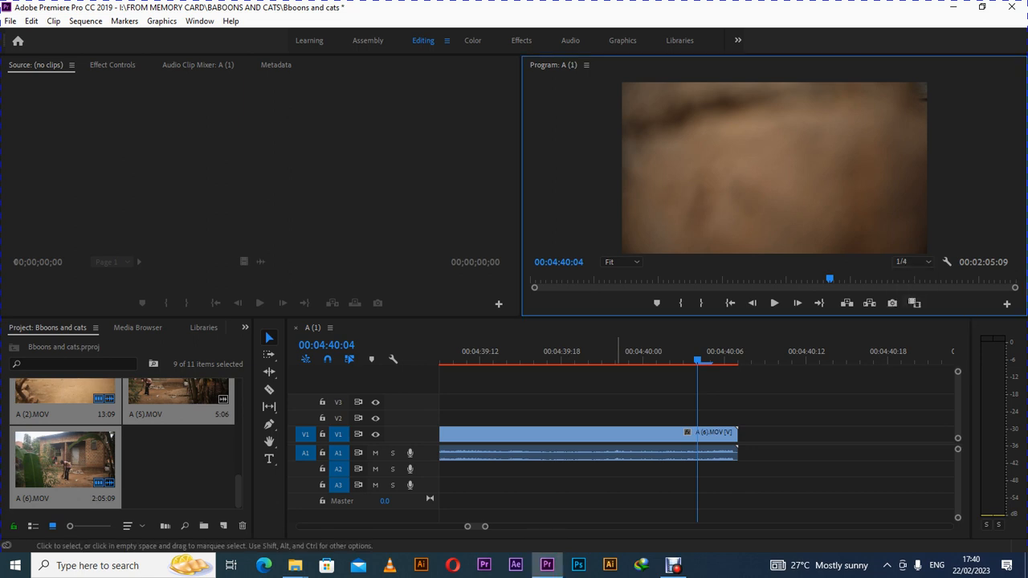
# Split the A (6).MOV clip near its end at 00:04:40:04 with the Razor tool.
pyautogui.moveTo(467, 527)
pyautogui.mouseDown()
pyautogui.moveTo(416, 527)
pyautogui.moveTo(466, 527)
pyautogui.mouseUp()
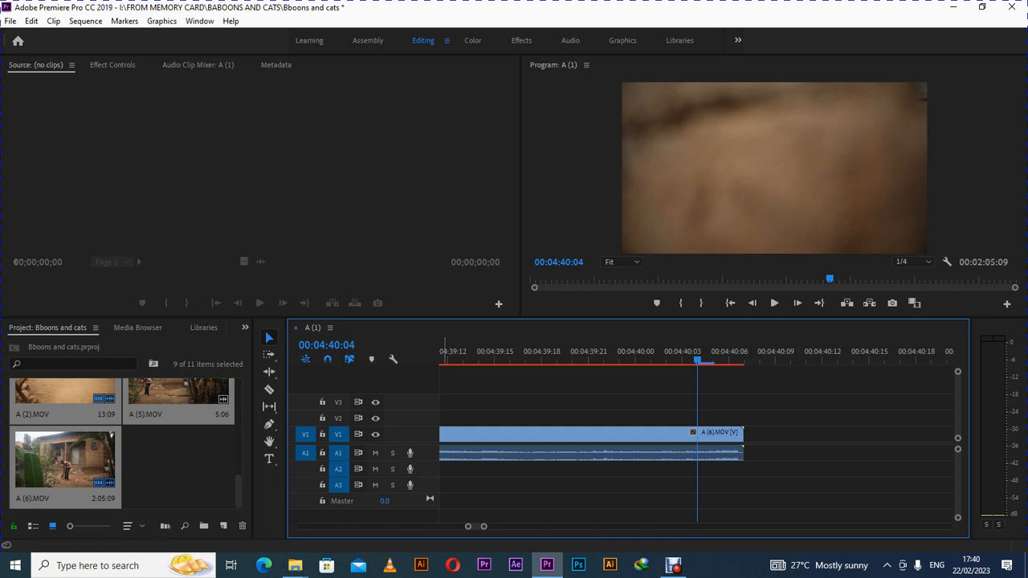
pyautogui.click(270, 390)
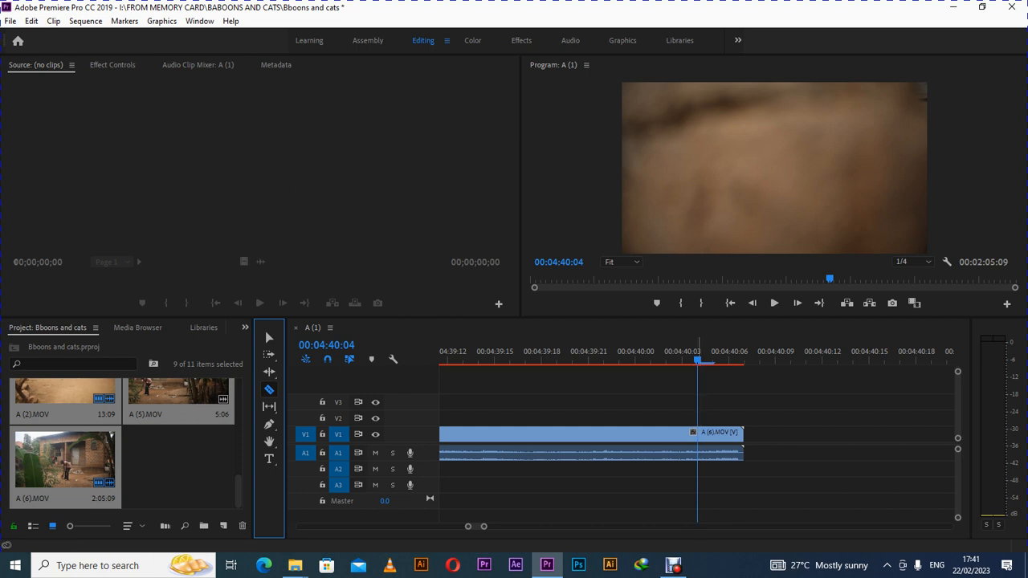
pyautogui.moveTo(698, 360)
pyautogui.mouseDown()
pyautogui.moveTo(635, 359)
pyautogui.moveTo(714, 359)
pyautogui.moveTo(682, 360)
pyautogui.moveTo(697, 360)
pyautogui.mouseUp()
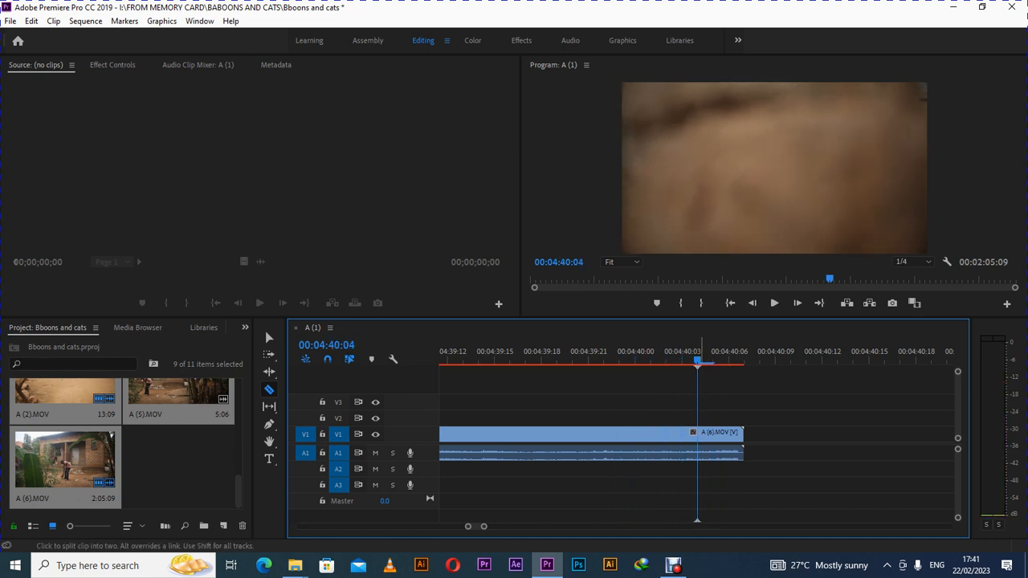
pyautogui.click(705, 451)
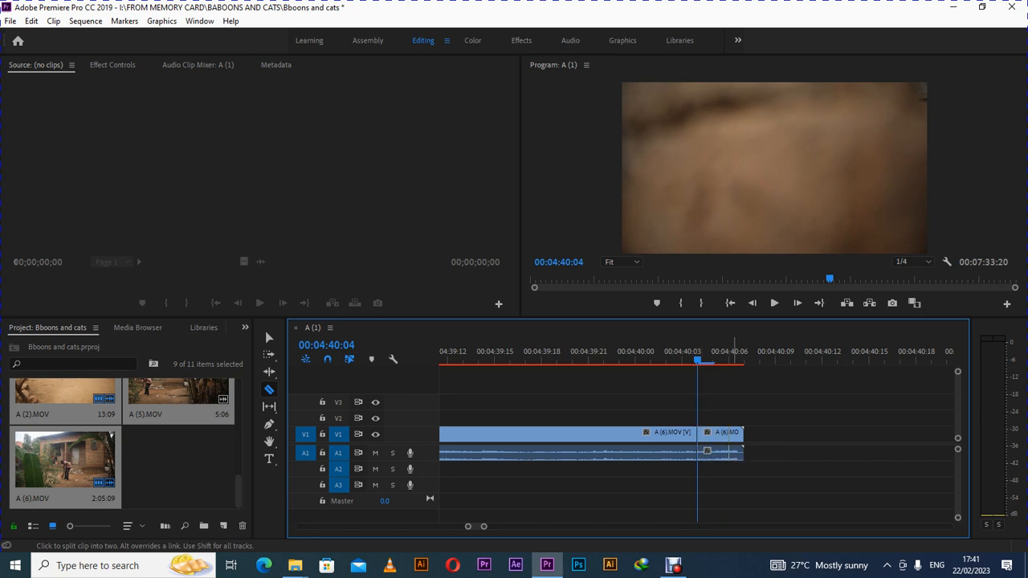
# Try clearing the short end piece of A (6).MOV after the cut, and undo the deletion.
pyautogui.moveTo(697, 360); pyautogui.dragTo(604, 360)
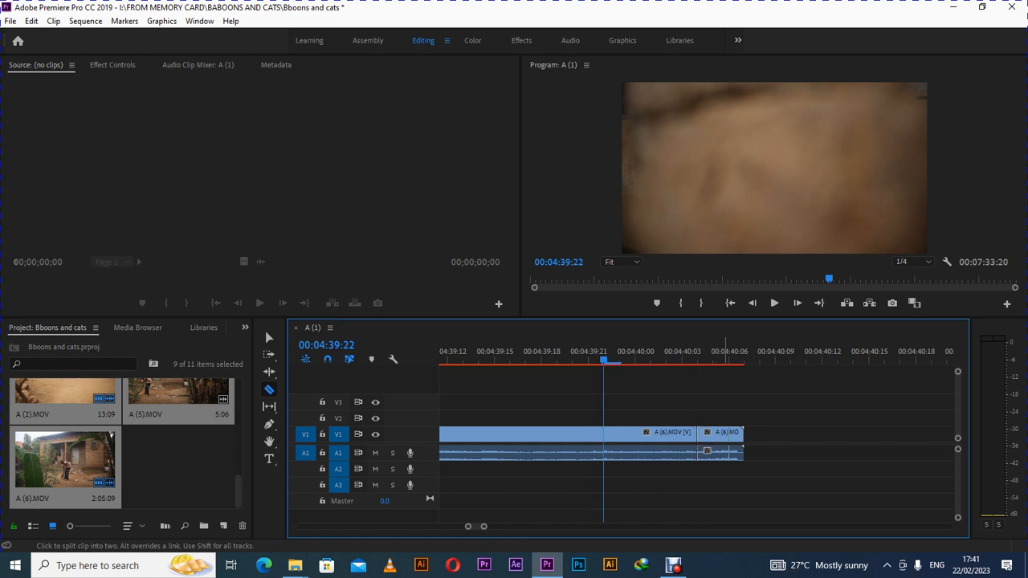
pyautogui.rightClick(725, 434)
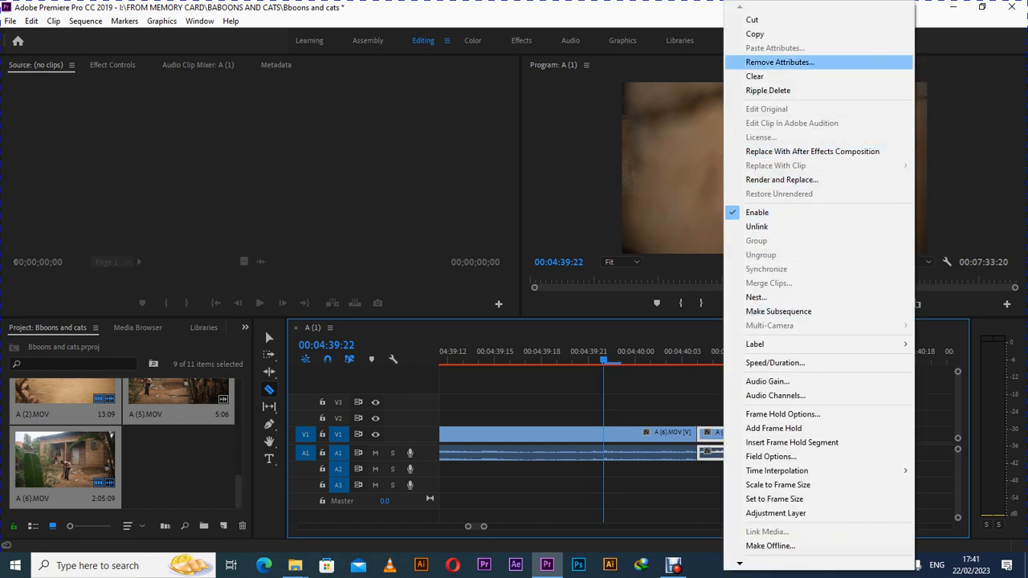
pyautogui.click(755, 76)
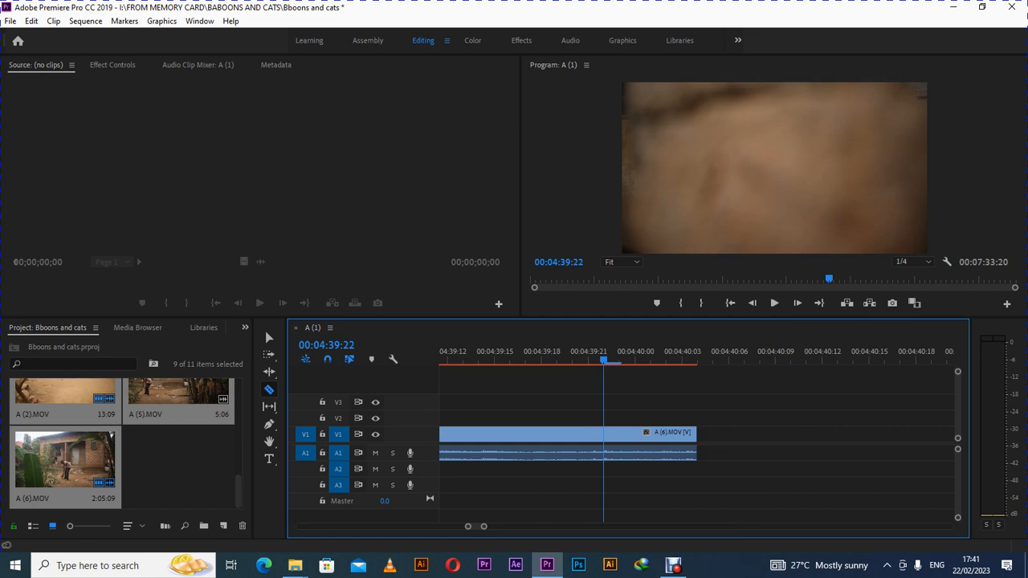
pyautogui.hotkey('ctrl', 'z')
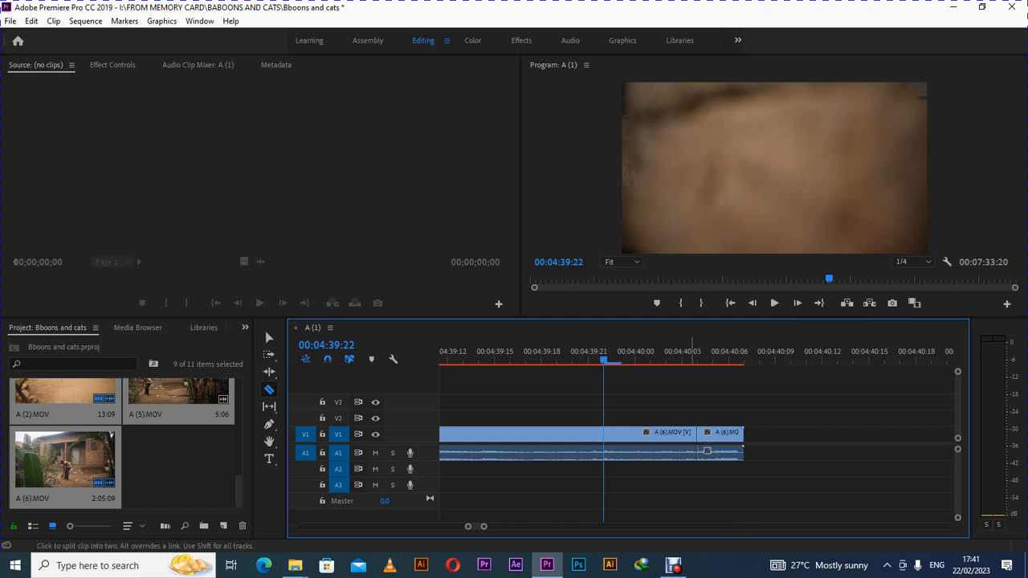
# Split the A (6).MOV clip again at 00:04:40:03, one frame before the existing cut.
pyautogui.click(682, 434)
pyautogui.click(670, 355)
pyautogui.press('Left')
pyautogui.press('Left')
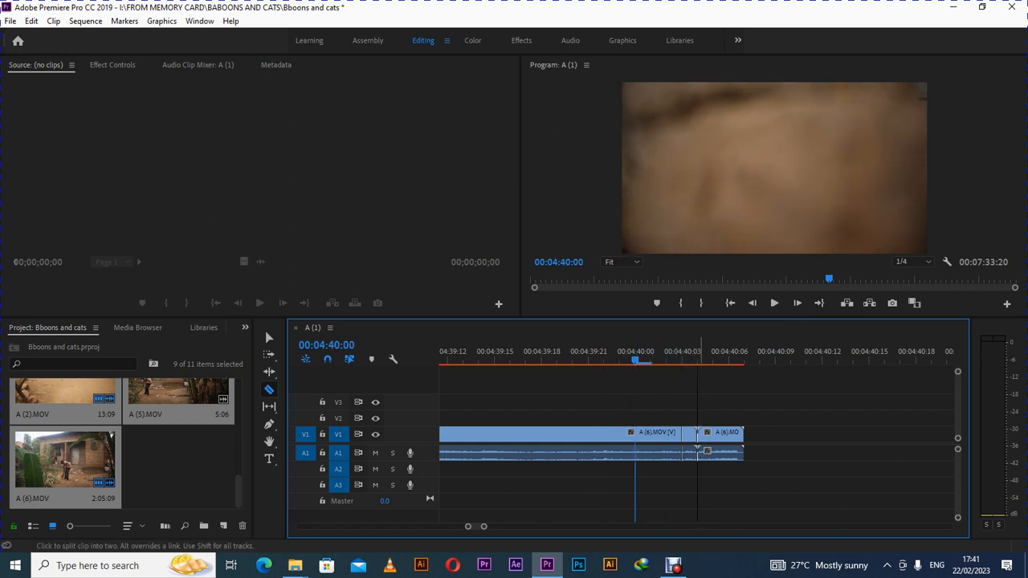
# Try clearing the one-frame piece between the two cuts in A (6).MOV, and undo the deletion.
pyautogui.rightClick(688, 451)
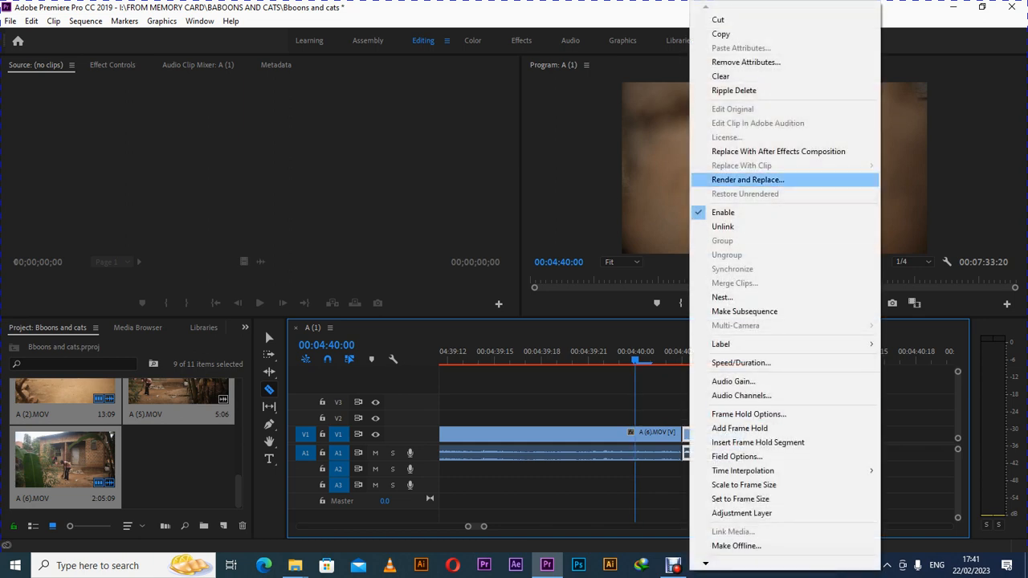
pyautogui.click(721, 76)
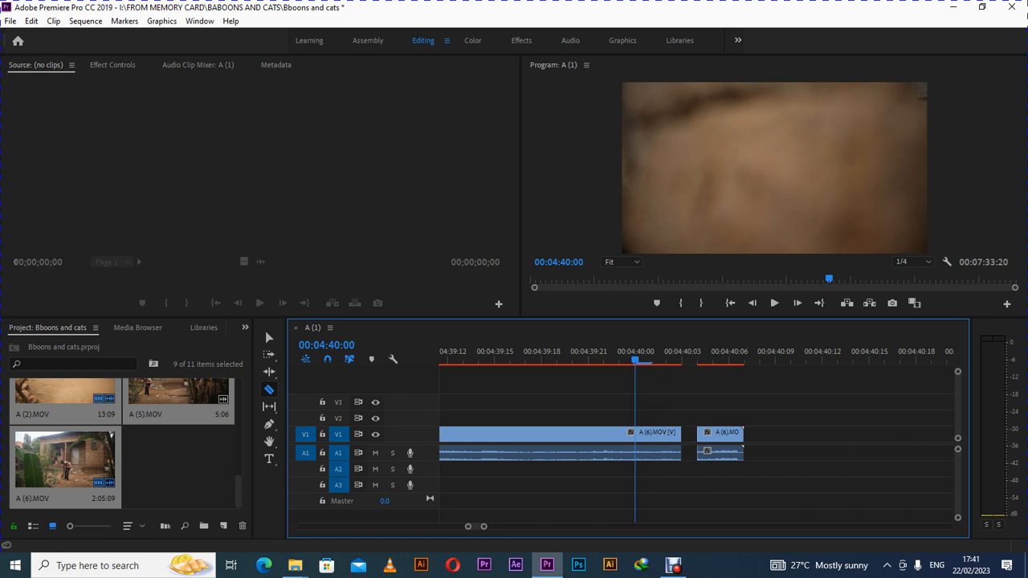
pyautogui.click(31, 22)
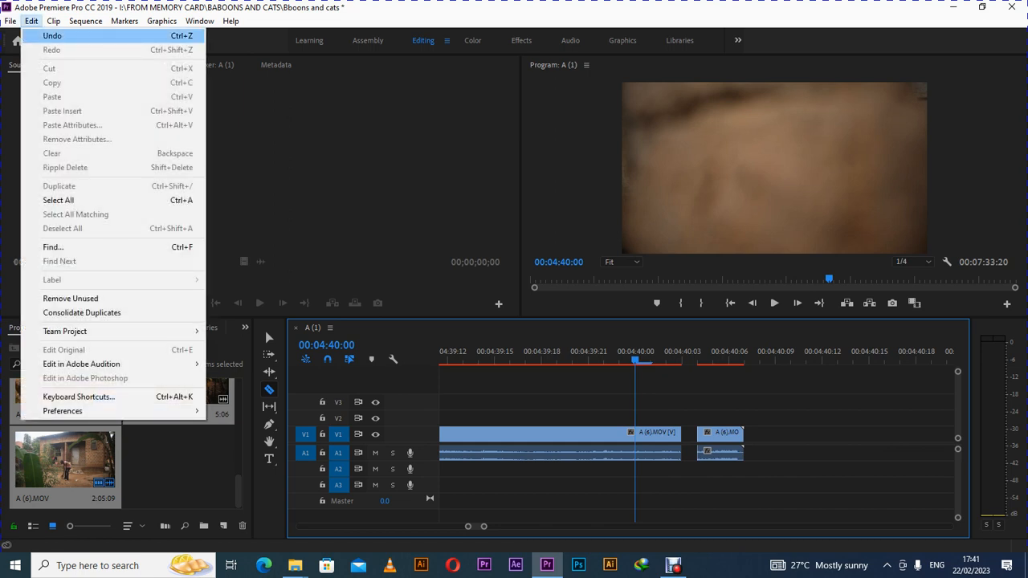
pyautogui.click(53, 36)
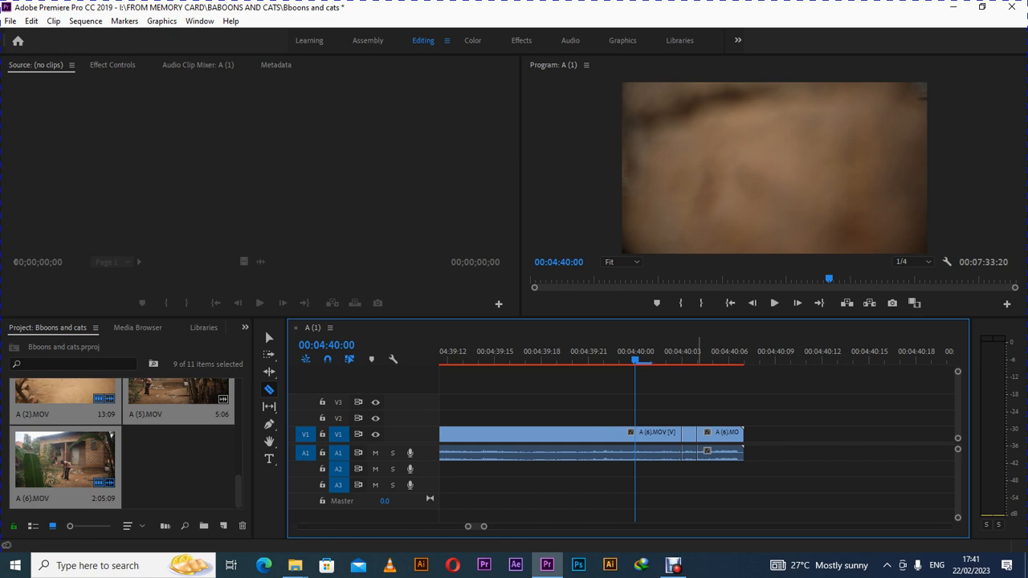
# Try a Ripple Delete on the one-frame piece between the two cuts, and undo it.
pyautogui.press('Down')
pyautogui.rightClick(683, 449)
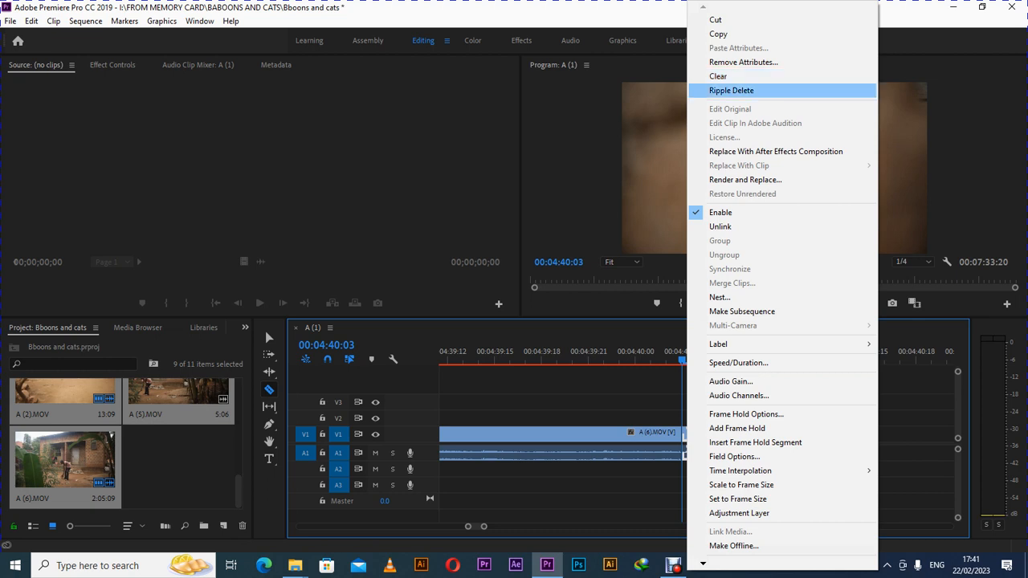
pyautogui.press('Return')
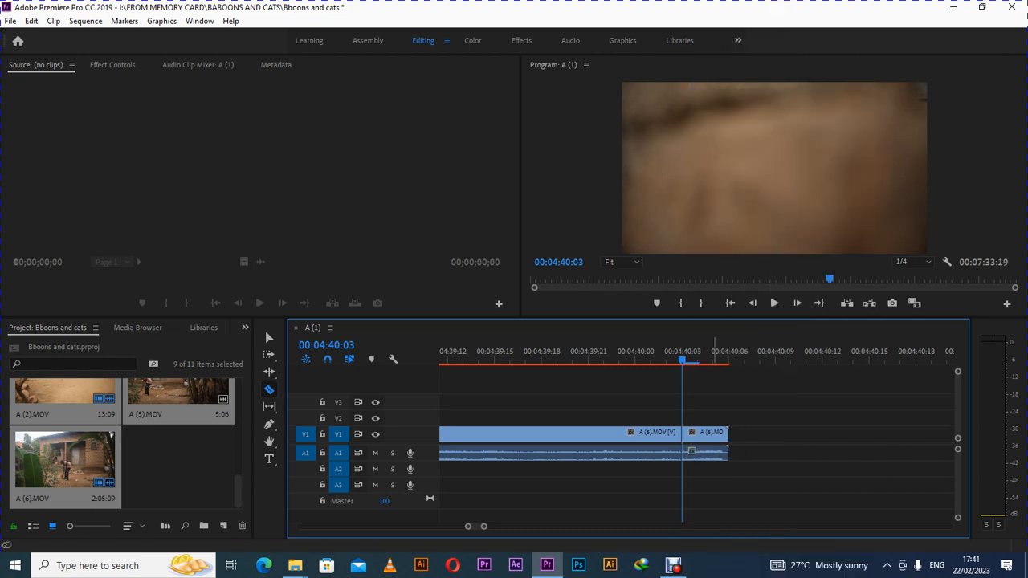
pyautogui.press('Left')
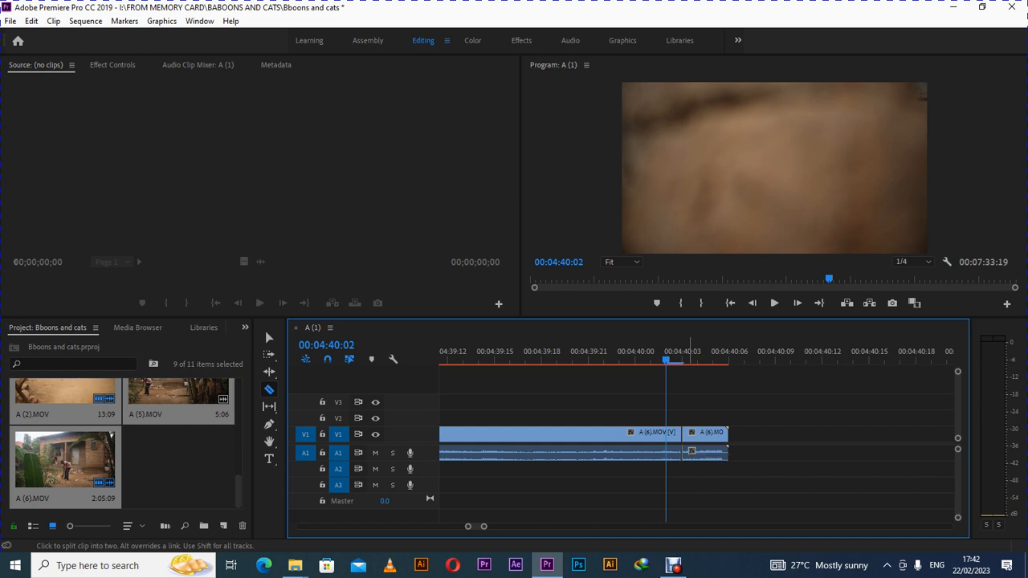
pyautogui.hotkey('ctrl', 'z')
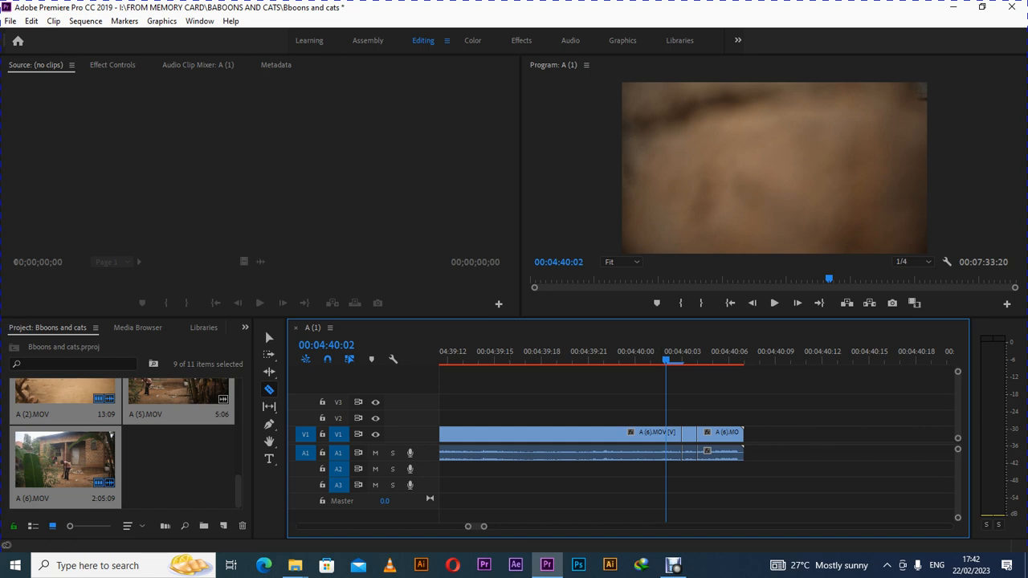
# Undo the cut at 00:04:40:03 in A (6).MOV and redo it.
pyautogui.click(31, 21)
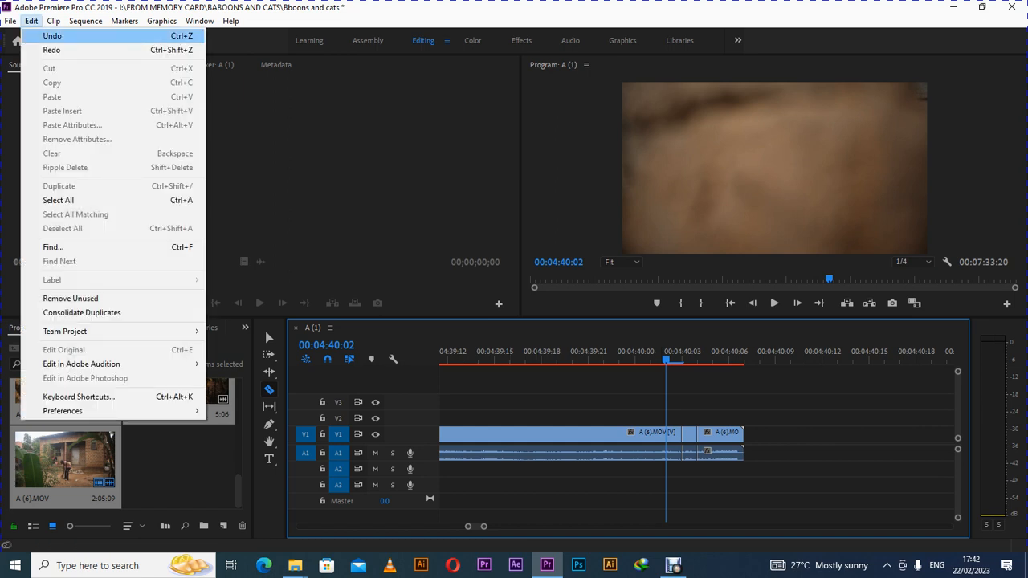
pyautogui.moveTo(11, 20)
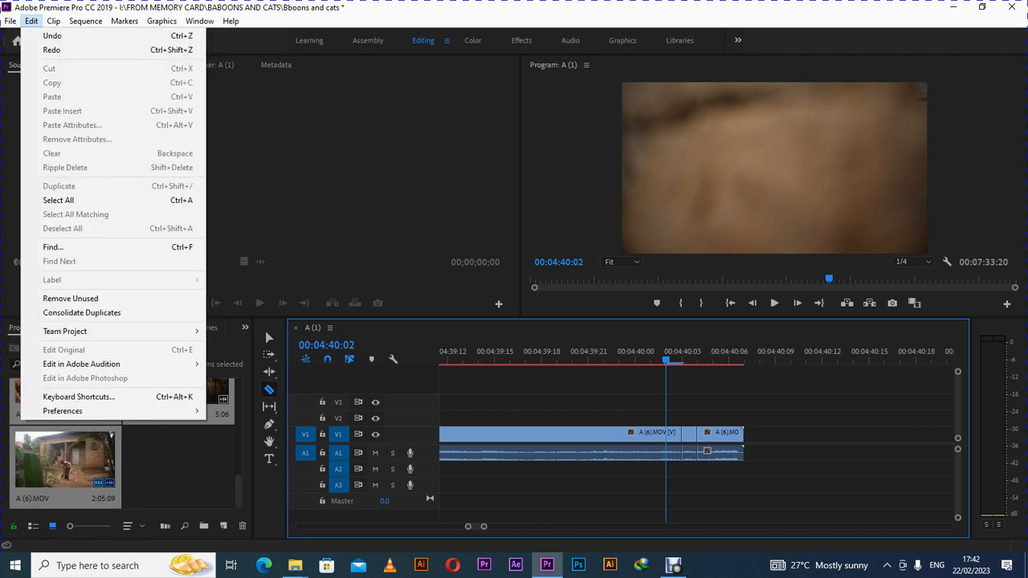
pyautogui.click(52, 35)
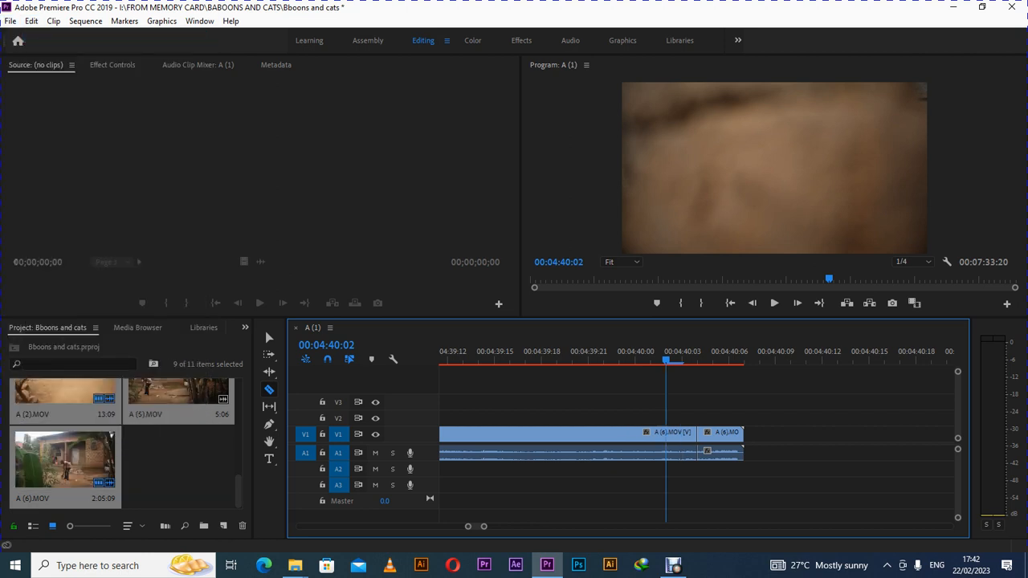
pyautogui.click(32, 21)
pyautogui.click(52, 50)
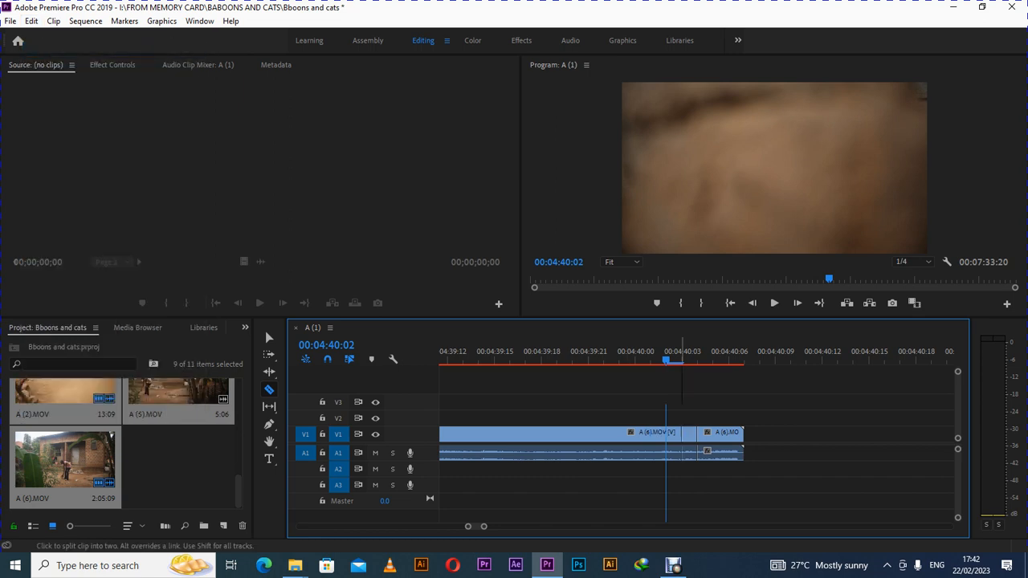
# Clear the one-frame piece of A (6).MOV once more and undo the deletion.
pyautogui.rightClick(683, 438)
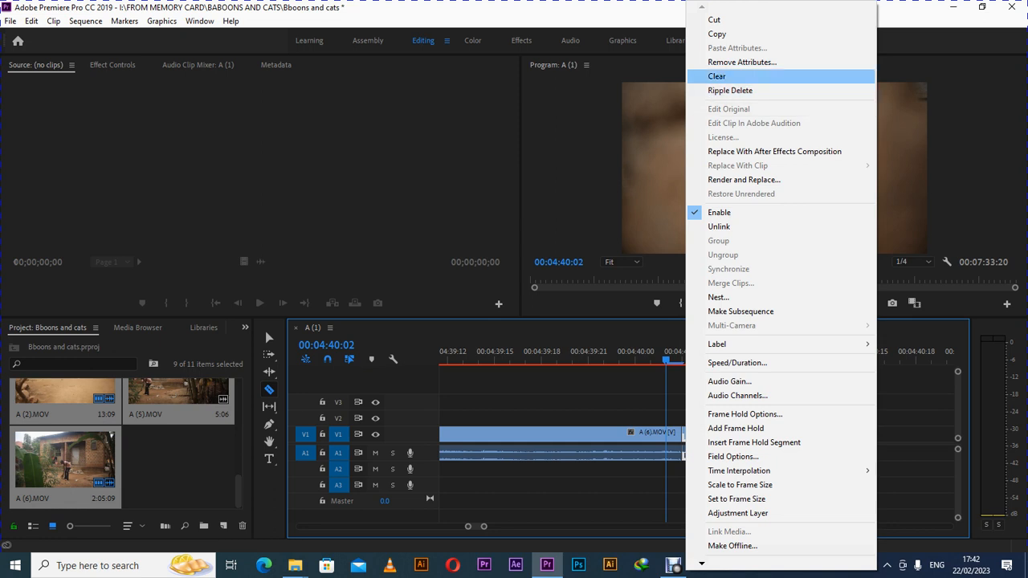
pyautogui.click(716, 75)
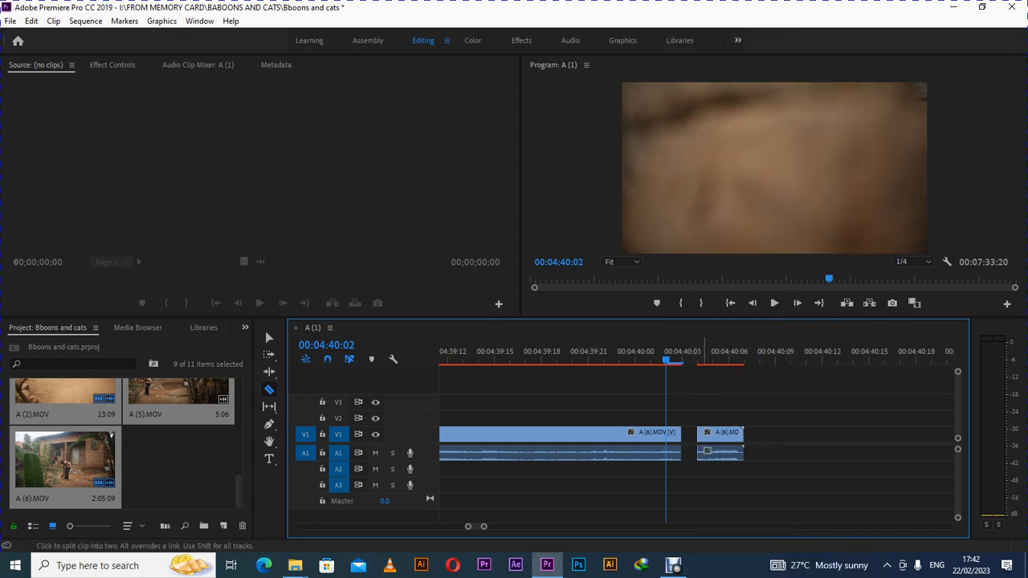
pyautogui.hotkey('ctrl', 'z')
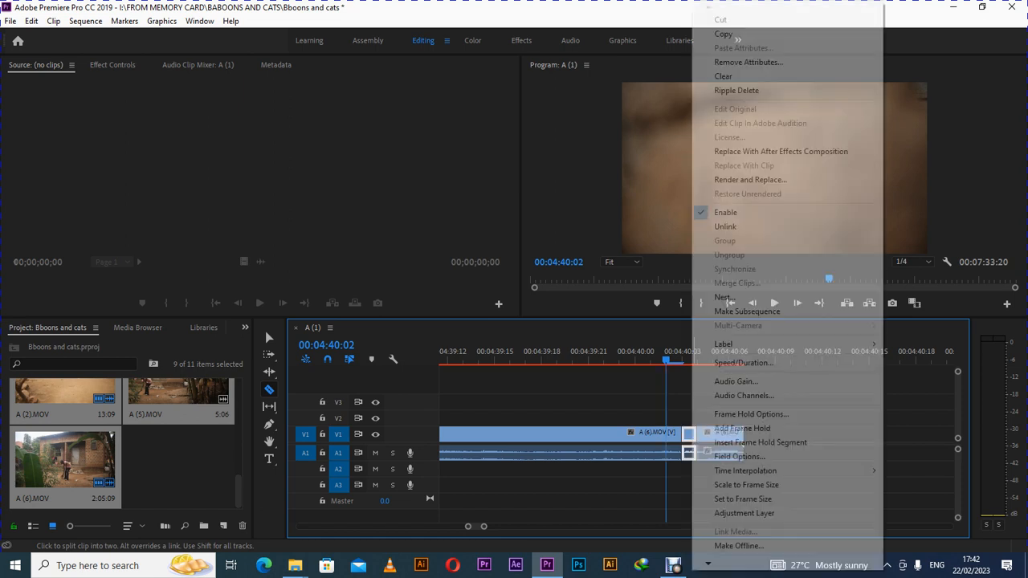
# Ripple delete the one-frame piece of A (6).MOV, and undo both this deletion and the cut at 00:04:40:03.
pyautogui.rightClick(689, 447)
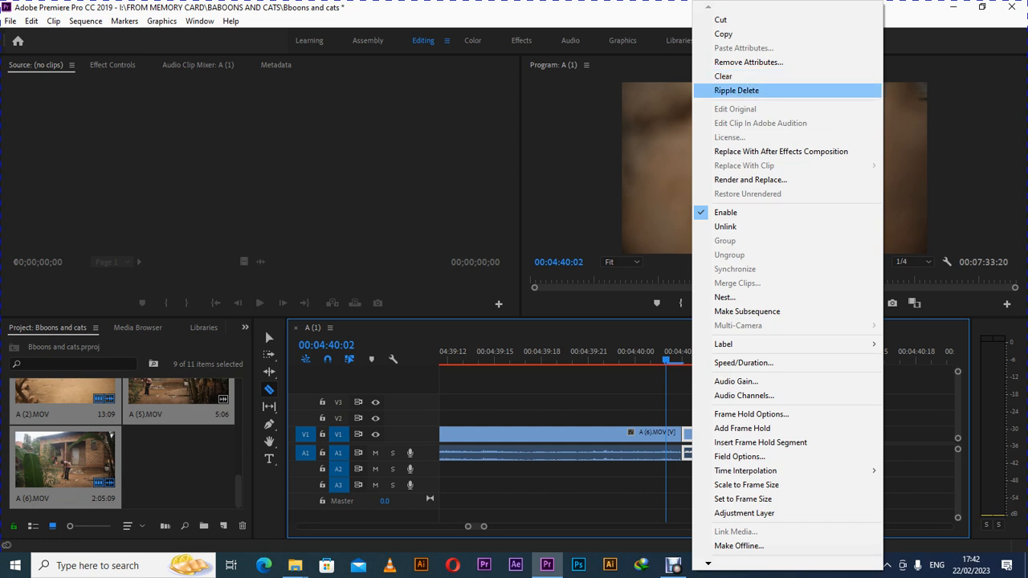
pyautogui.click(736, 90)
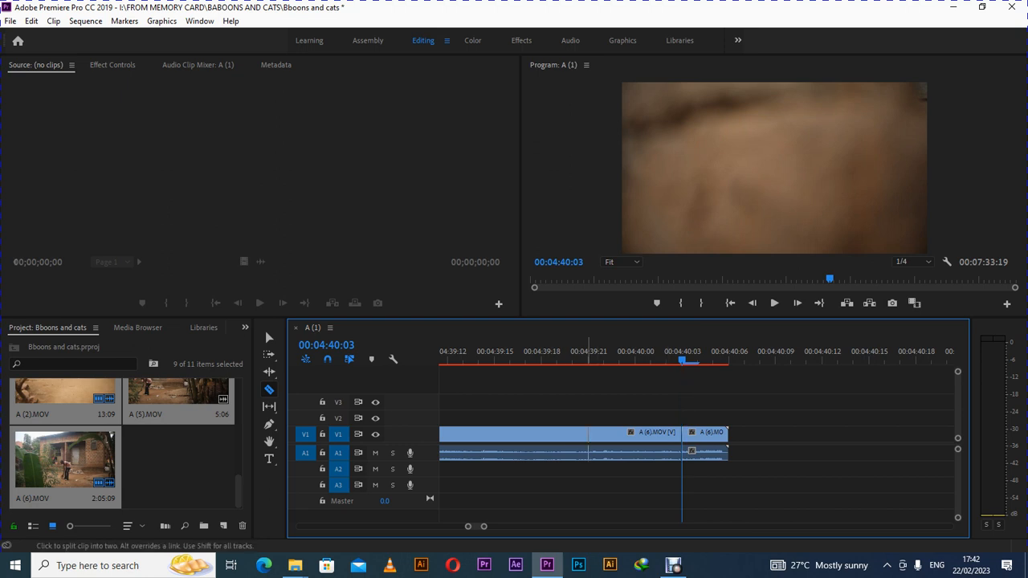
pyautogui.moveTo(484, 527)
pyautogui.mouseDown()
pyautogui.moveTo(617, 527)
pyautogui.moveTo(482, 526)
pyautogui.mouseUp()
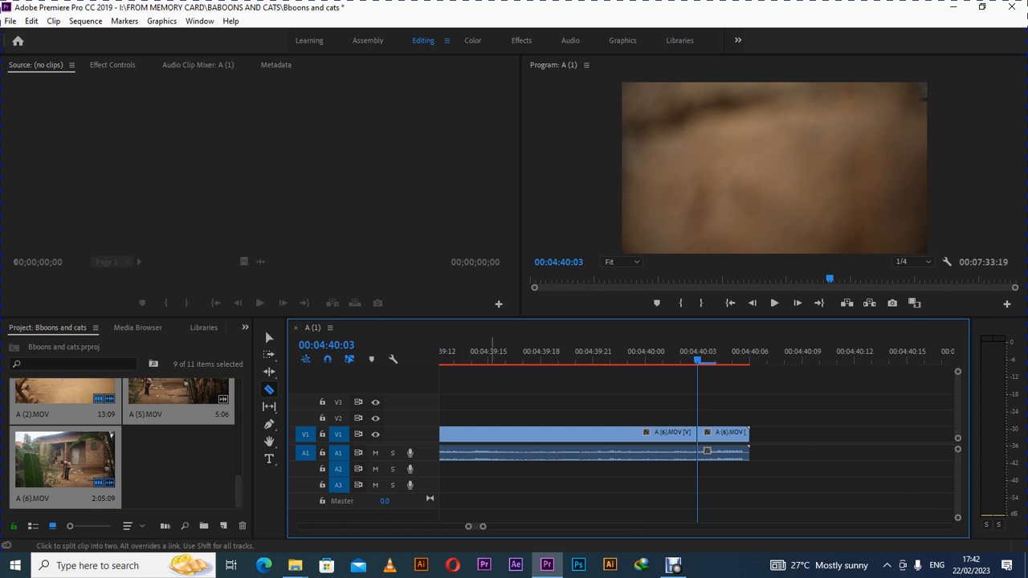
pyautogui.hotkey('ctrl', 'z')
pyautogui.hotkey('ctrl', 'z')
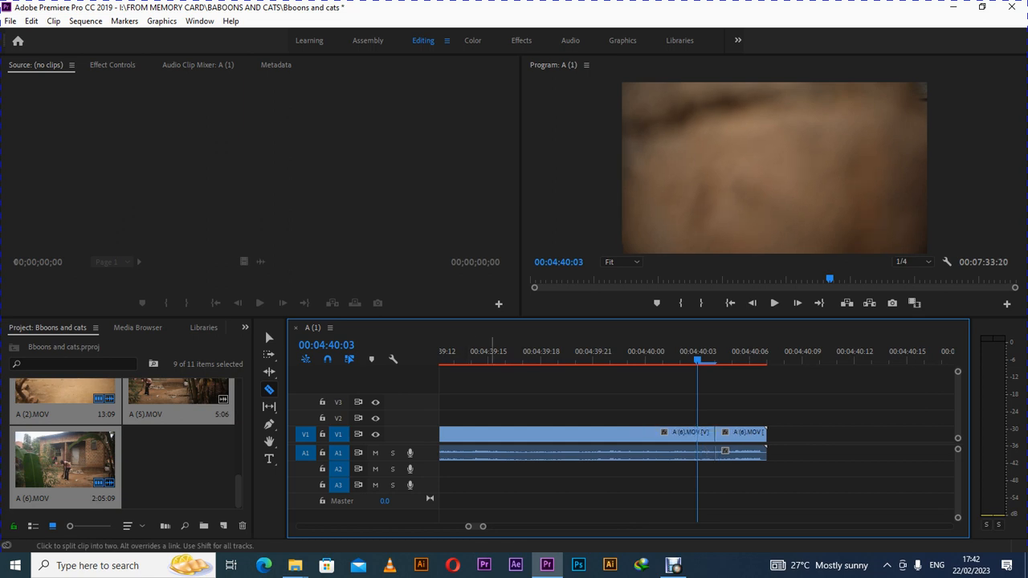
# Clear the short end piece of A (6).MOV after the cut at 00:04:40:04.
pyautogui.rightClick(725, 451)
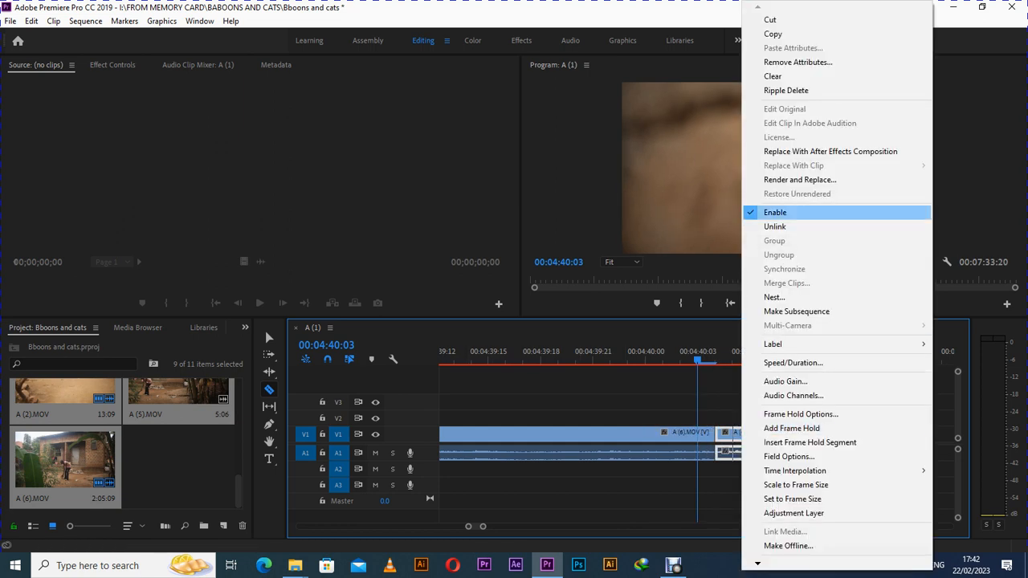
pyautogui.click(773, 75)
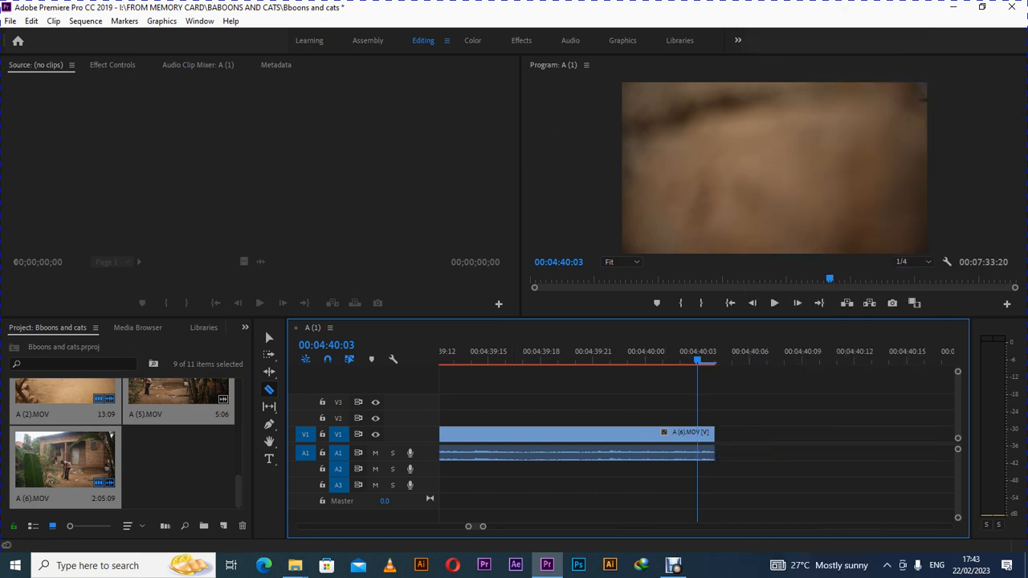
# Show the whole sequence in the timeline and play the footage from 00:01:17:02.
pyautogui.moveTo(483, 527); pyautogui.dragTo(796, 527)
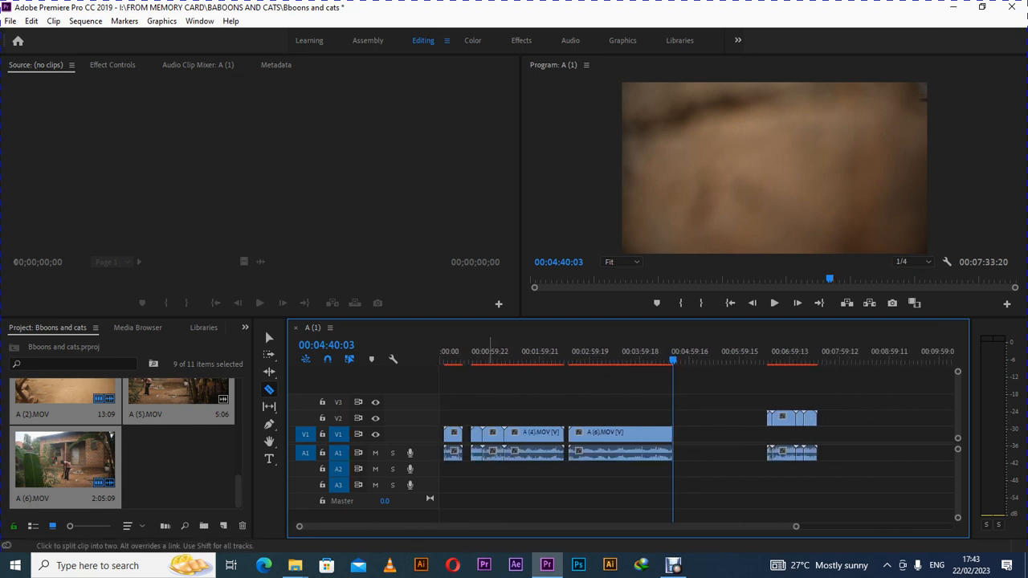
pyautogui.click(504, 354)
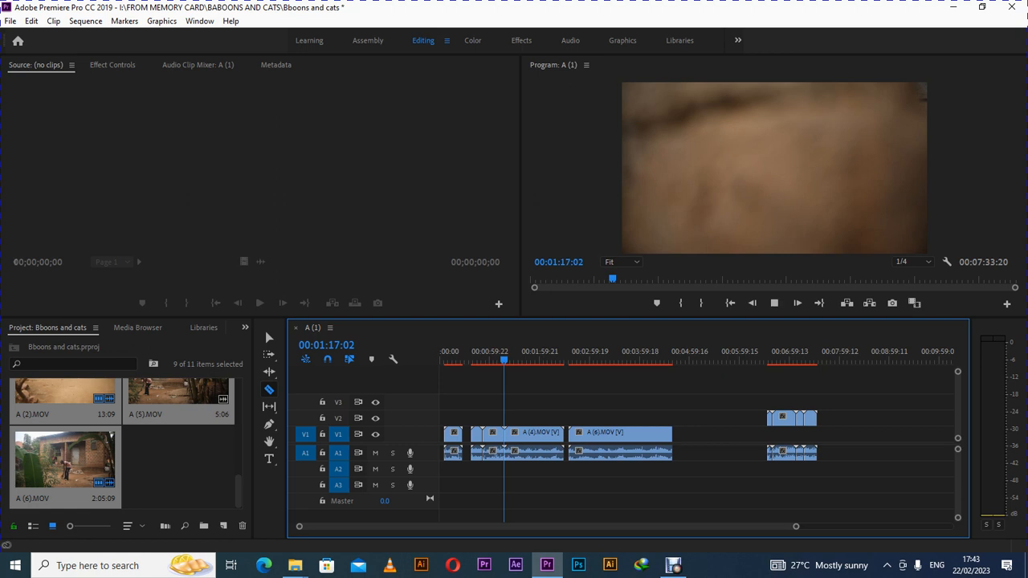
pyautogui.press('space')
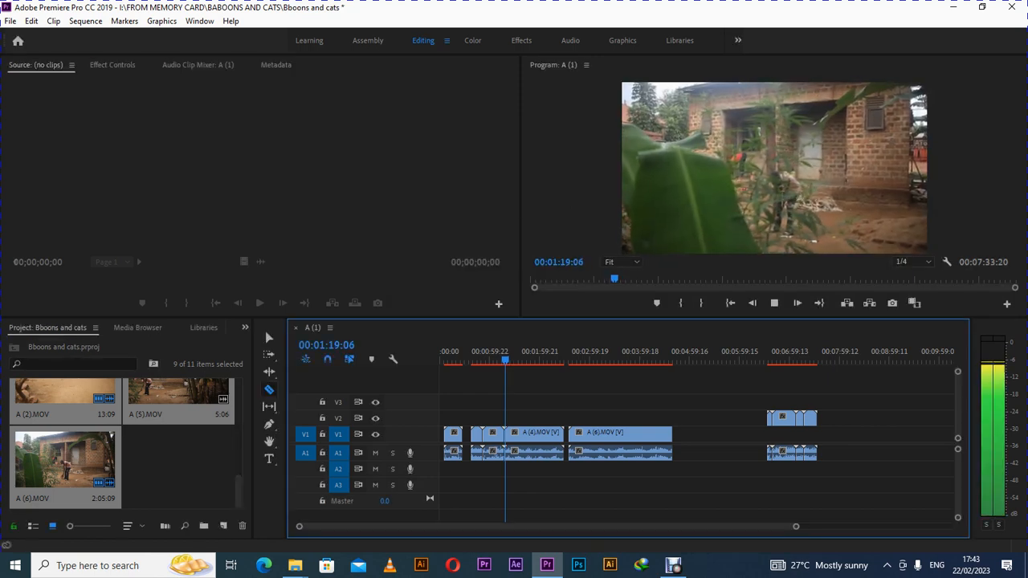
# Stop playback at 00:01:20:19, cut A (4).MOV there and clear the piece before the cut.
pyautogui.press('space')
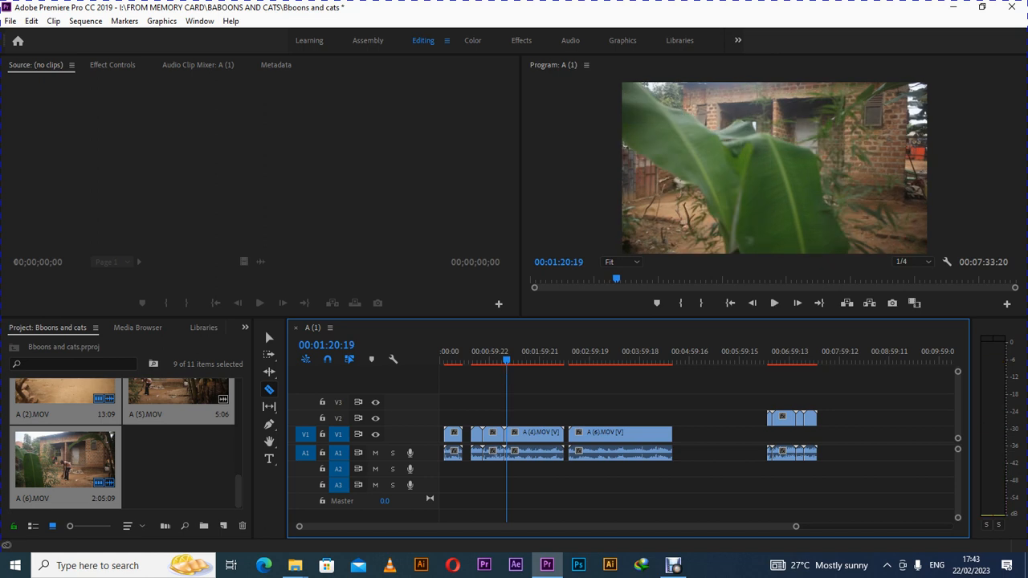
pyautogui.moveTo(300, 527); pyautogui.dragTo(509, 527)
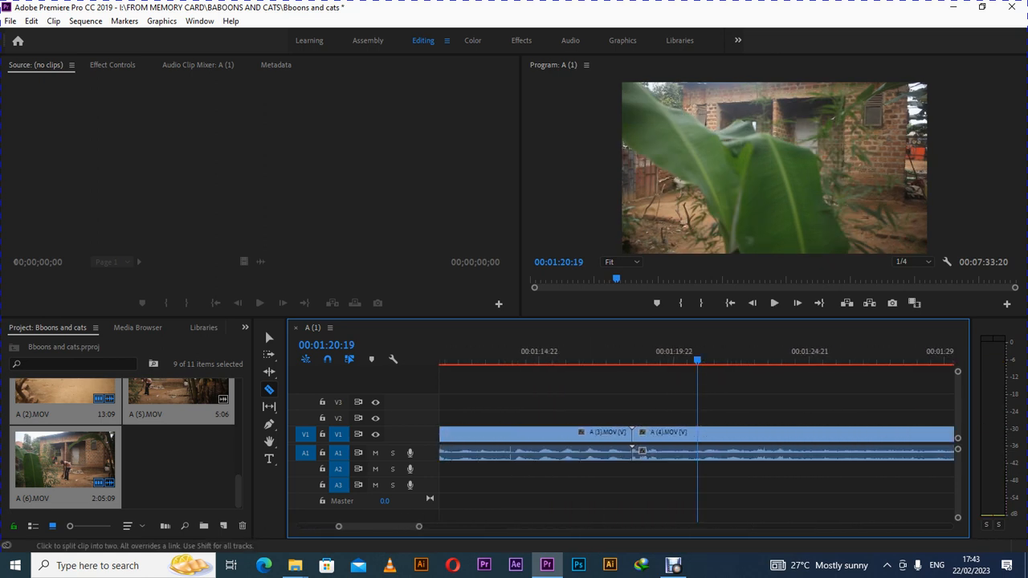
pyautogui.rightClick(688, 434)
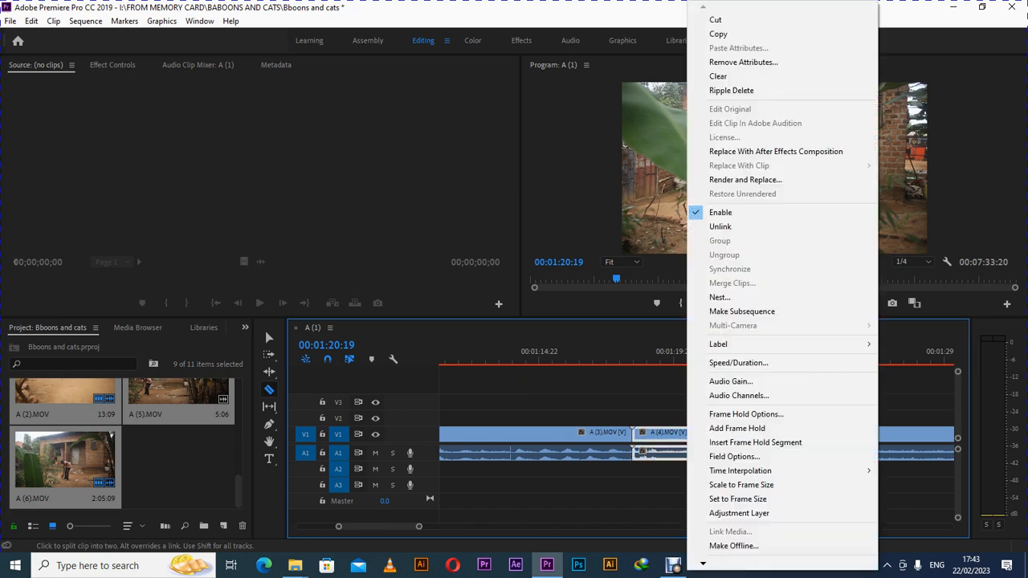
pyautogui.click(718, 76)
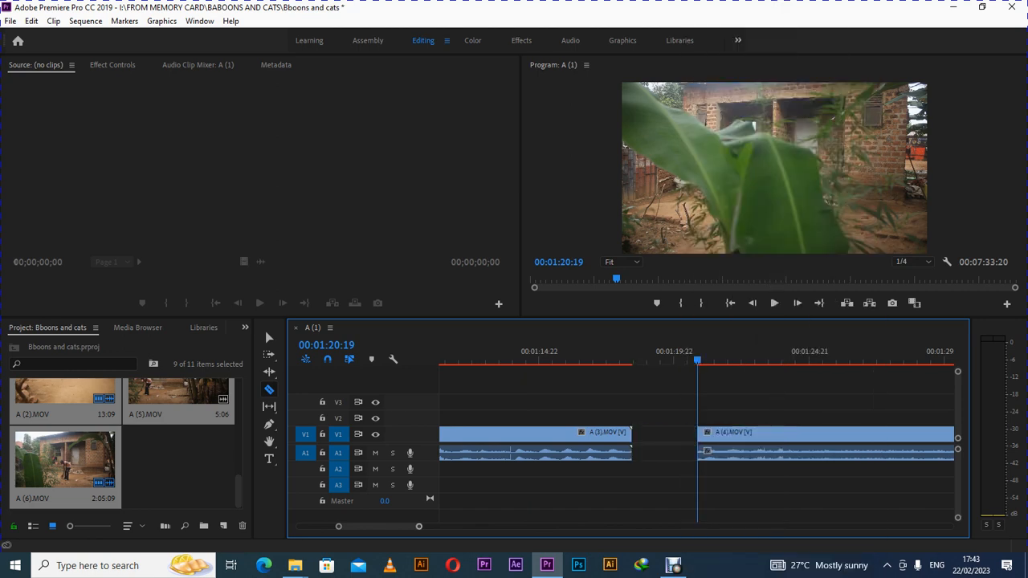
# Review the end of A (3).MOV, cut the clip at 00:01:13:23 and clear the piece after the cut.
pyautogui.moveTo(418, 527); pyautogui.dragTo(535, 527)
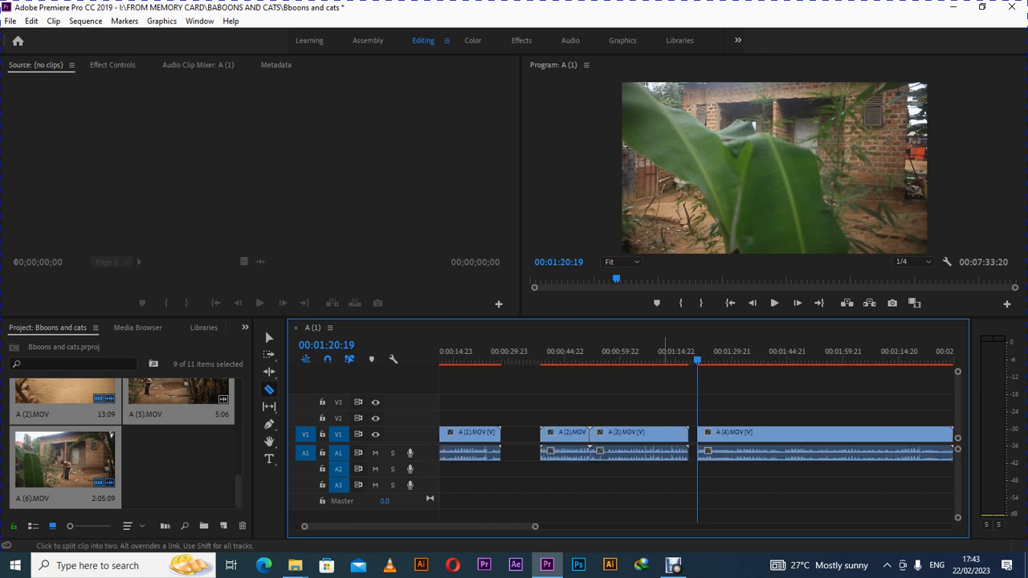
pyautogui.click(664, 355)
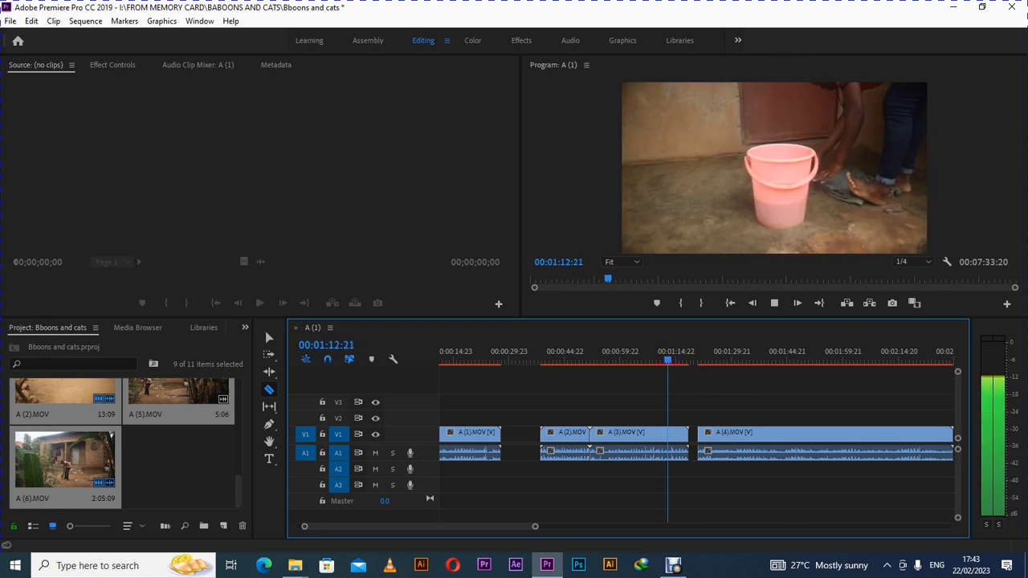
pyautogui.press('space')
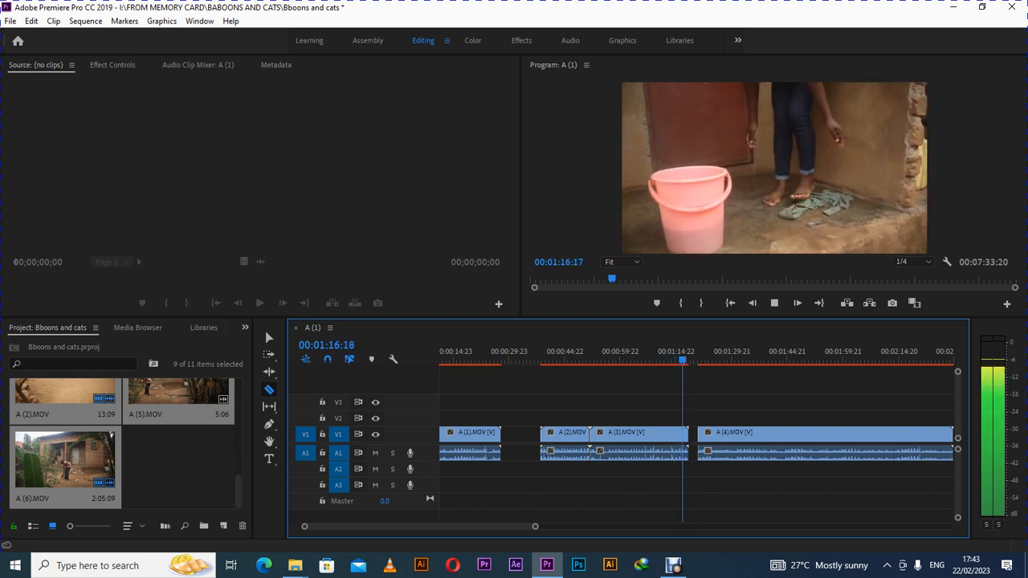
pyautogui.click(594, 359)
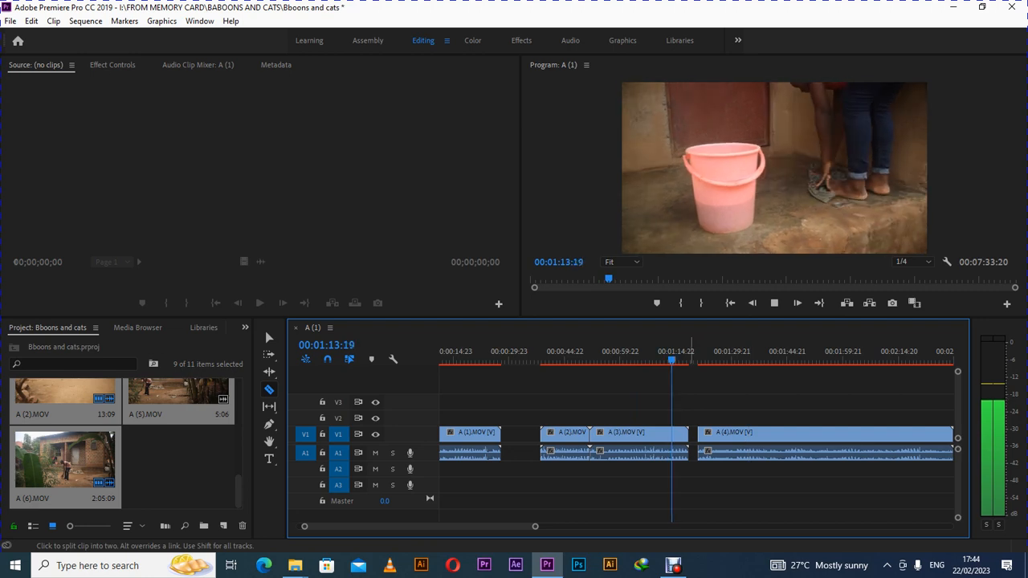
pyautogui.press('space')
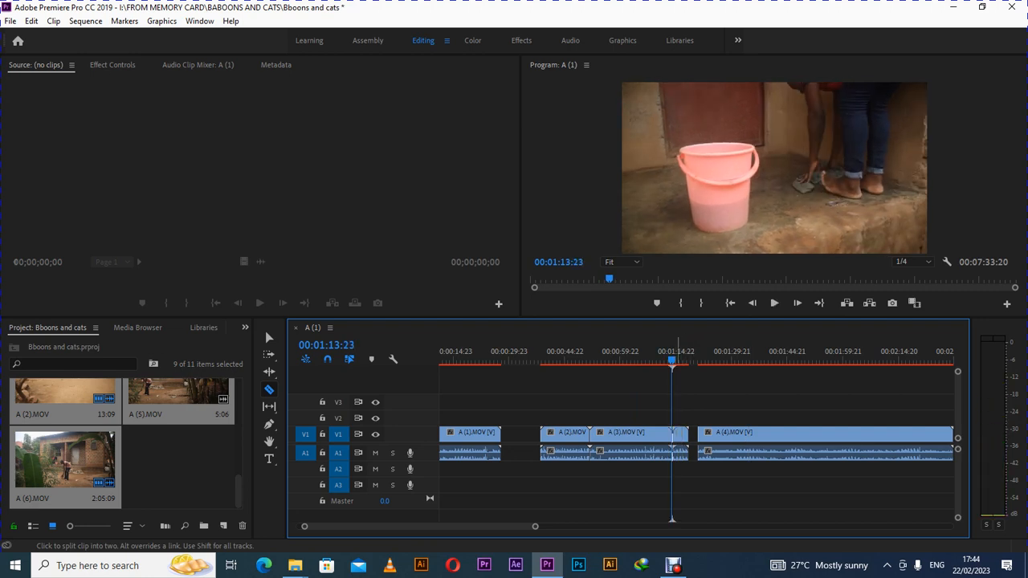
pyautogui.rightClick(679, 434)
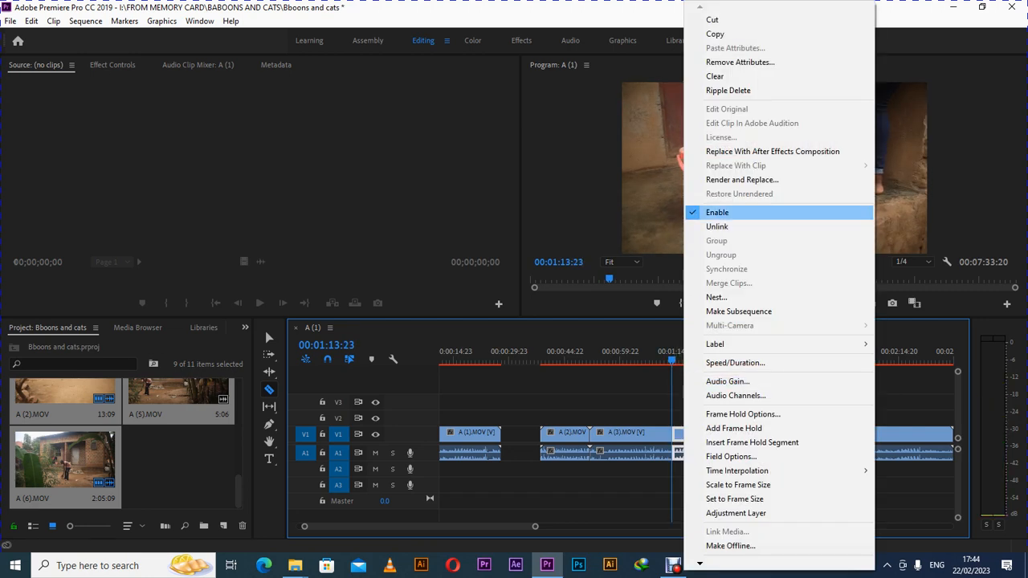
pyautogui.click(715, 75)
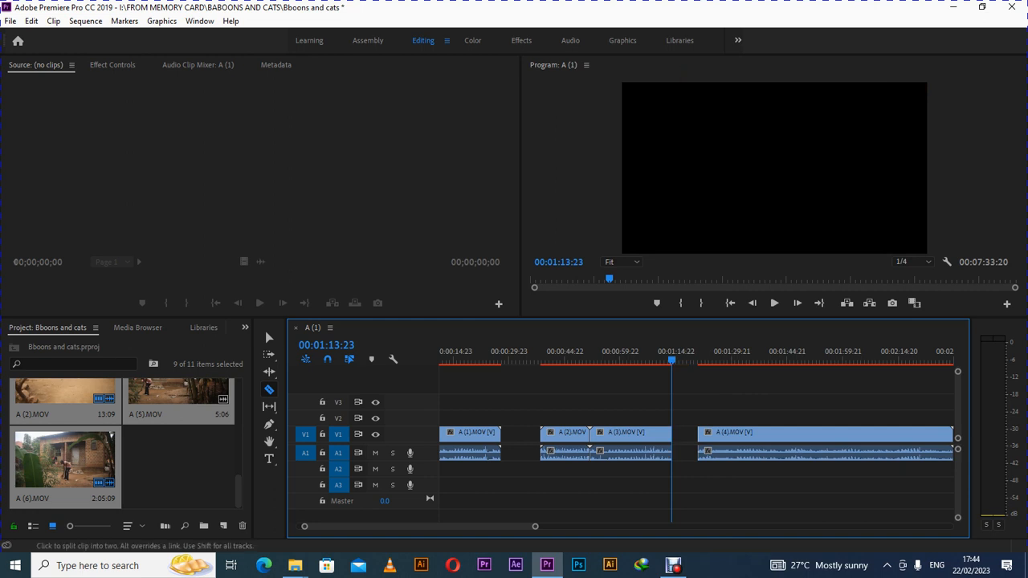
# Play A (2).MOV from its start, cut it at 00:00:49:23 and clear the piece after the cut.
pyautogui.click(578, 354)
pyautogui.click(544, 354)
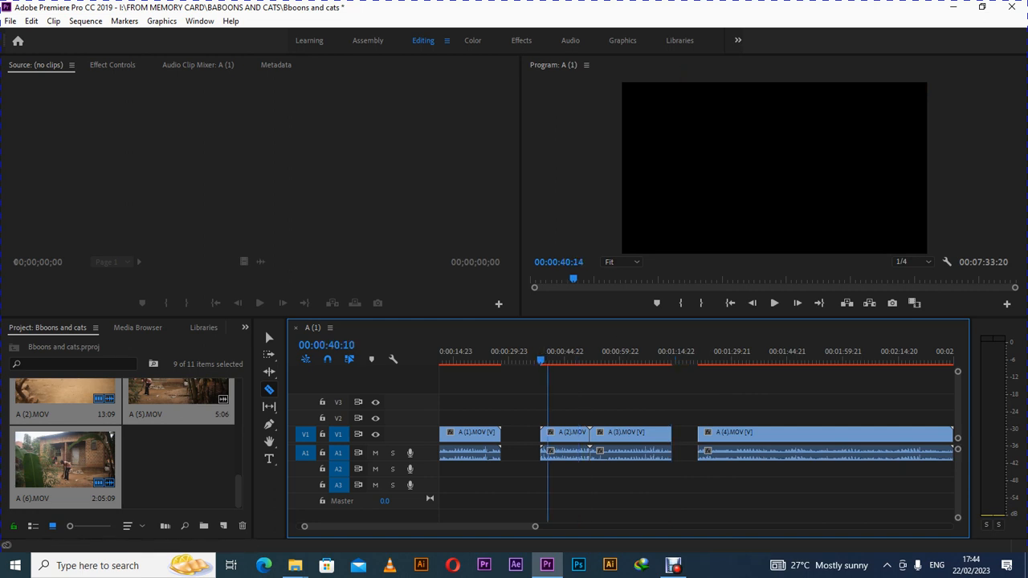
pyautogui.press('space')
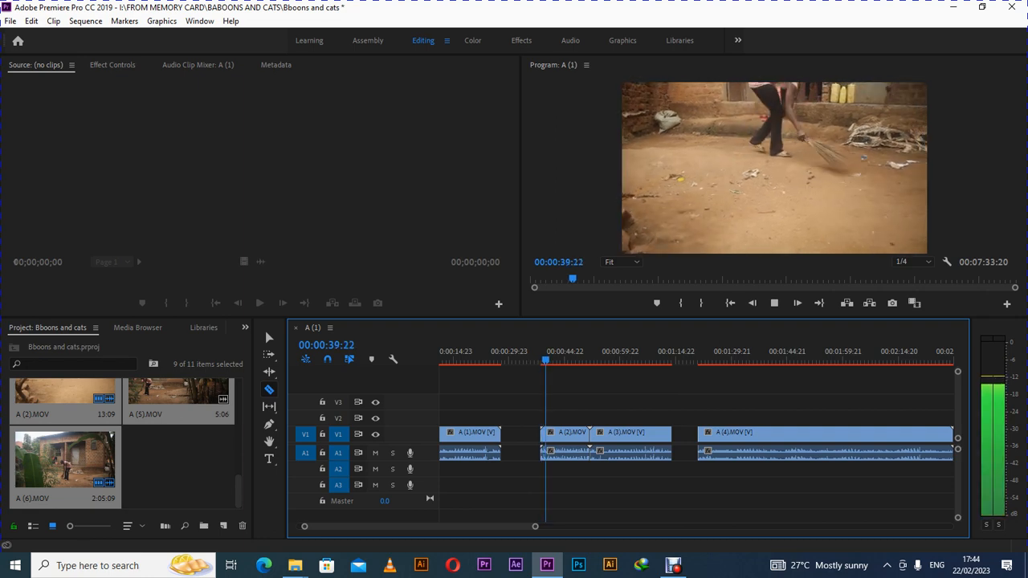
pyautogui.press('space')
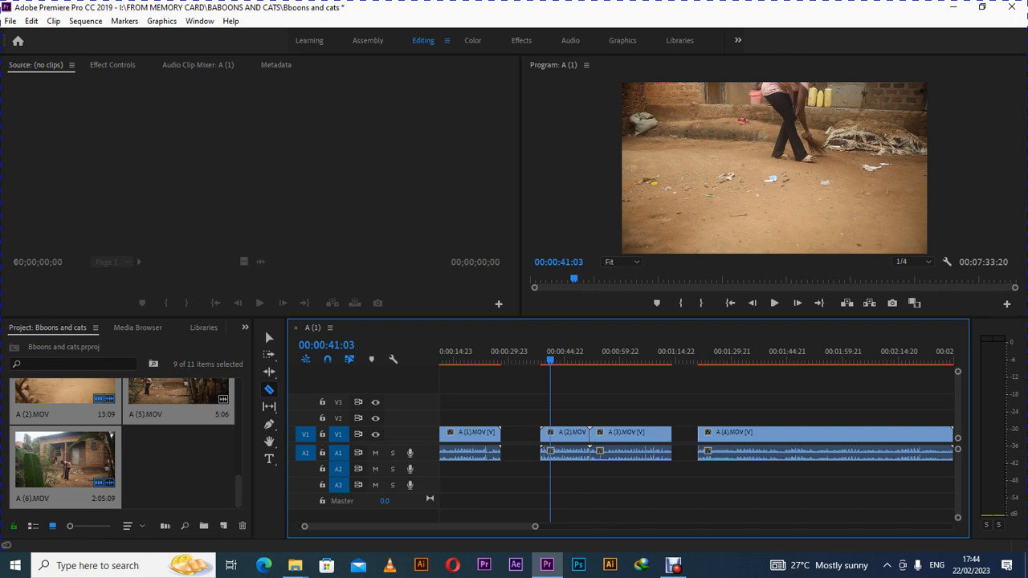
pyautogui.press('Up')
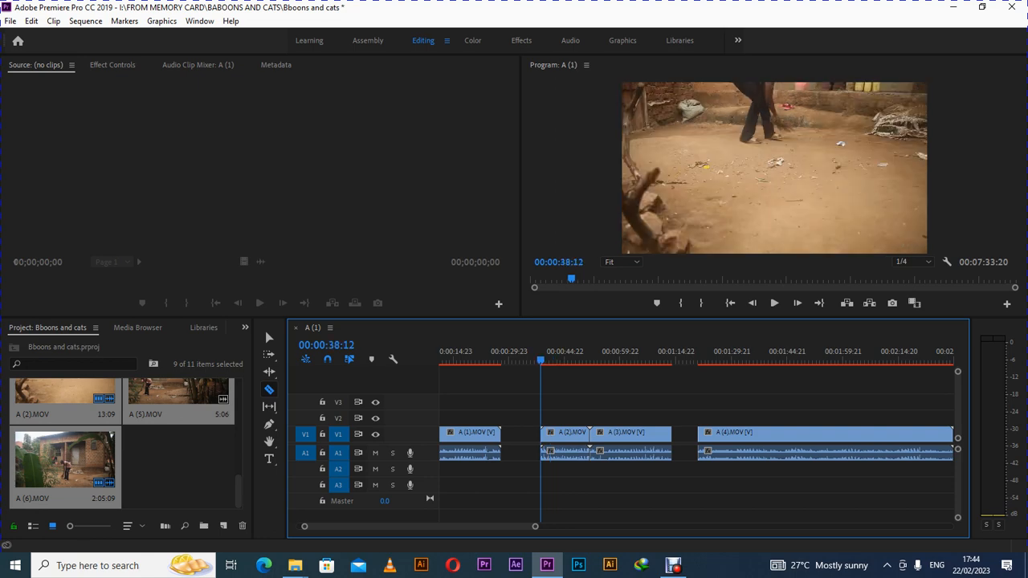
pyautogui.press('space')
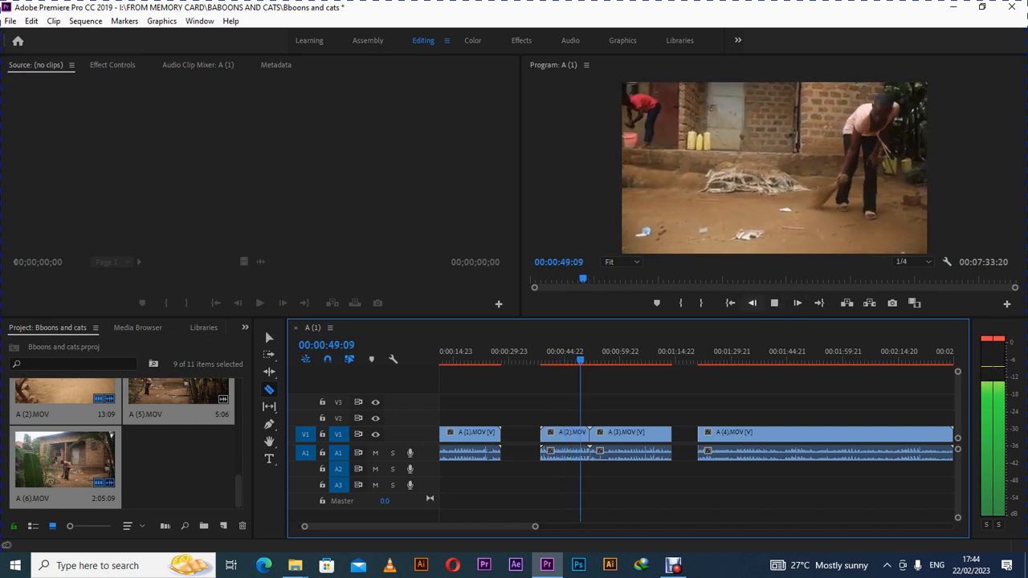
pyautogui.press('space')
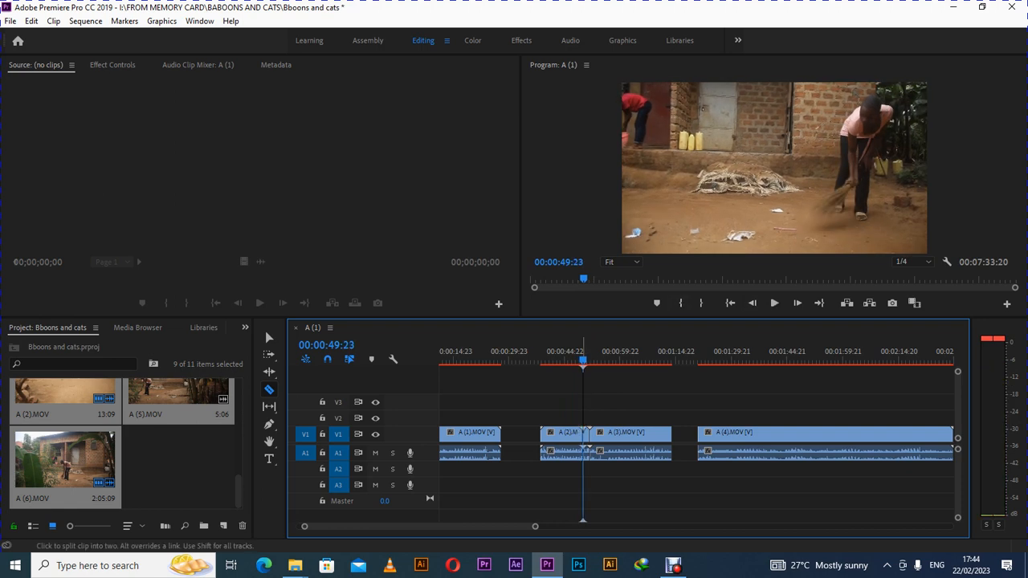
pyautogui.rightClick(586, 450)
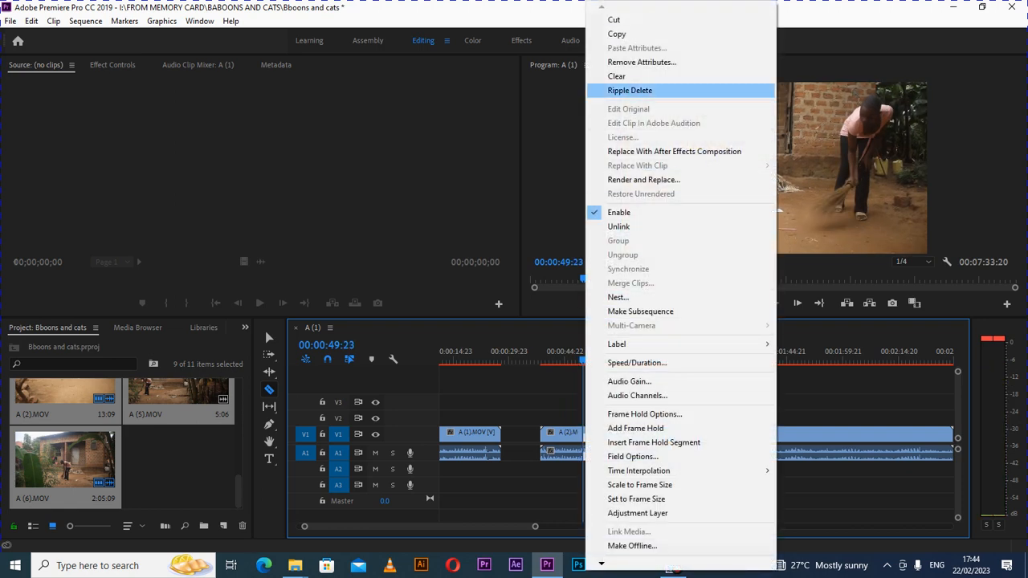
pyautogui.click(618, 76)
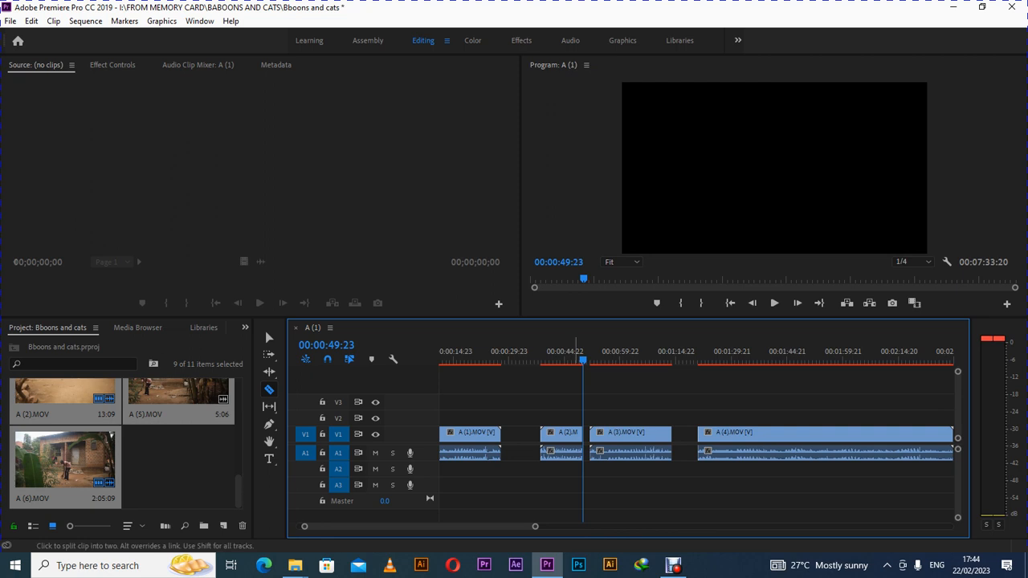
# Unlink the audio and video of A (2).MOV and clear only its audio part.
pyautogui.rightClick(562, 438)
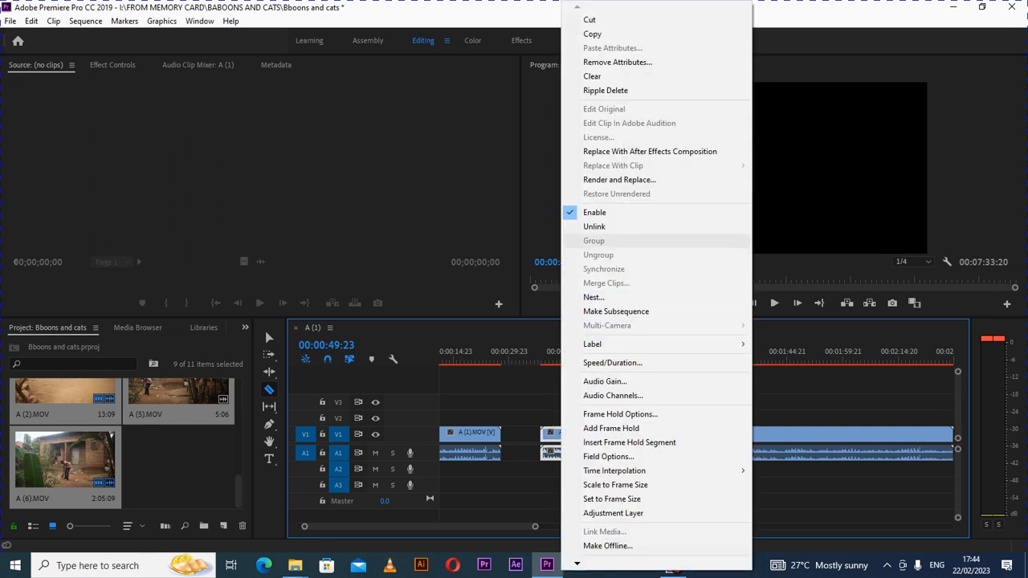
pyautogui.click(587, 227)
pyautogui.rightClick(562, 437)
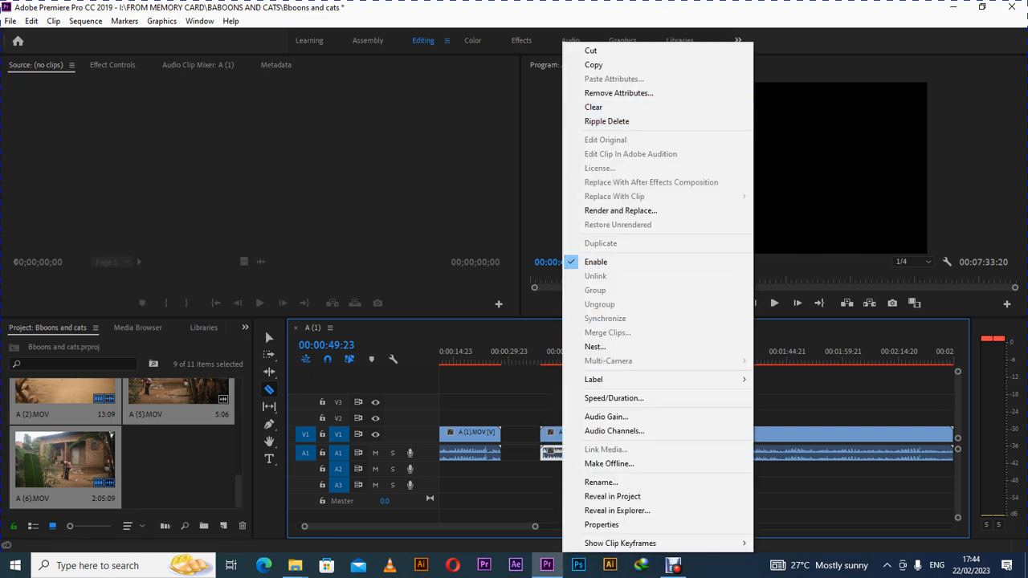
pyautogui.click(619, 106)
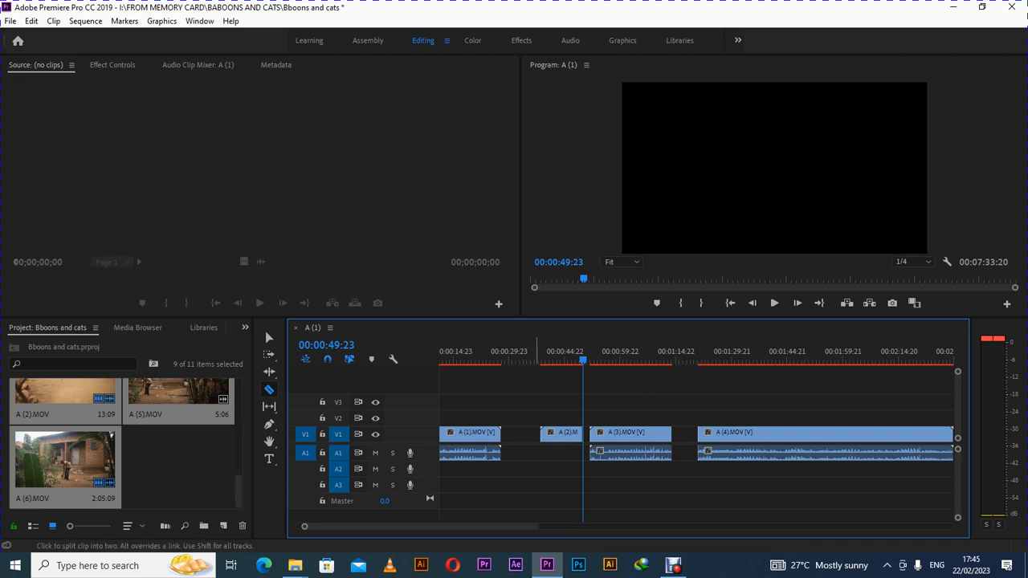
# Play the start of A (1).MOV, cut it at 00:00:09:01 and clear the piece before the cut.
pyautogui.click(478, 354)
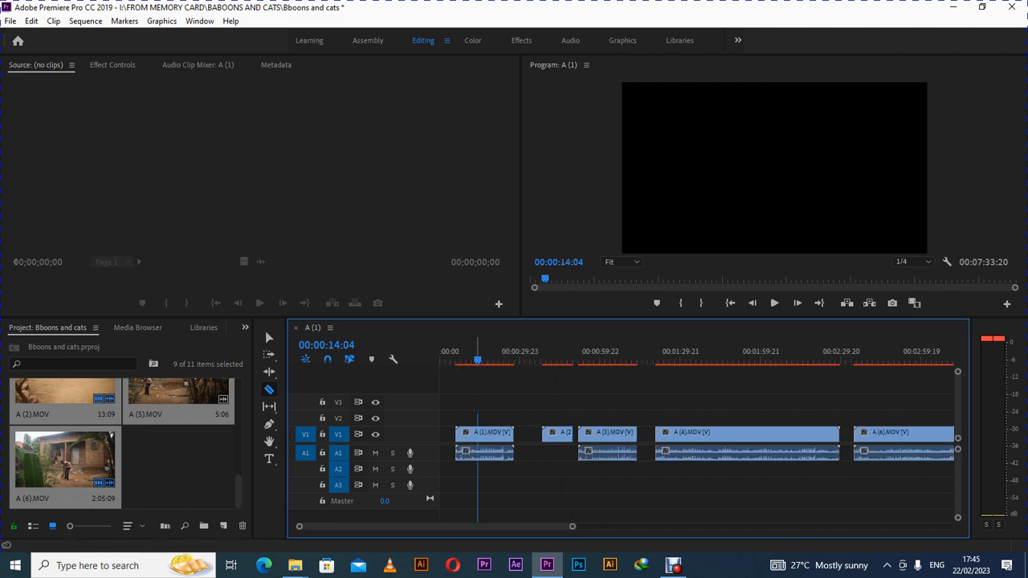
pyautogui.click(459, 353)
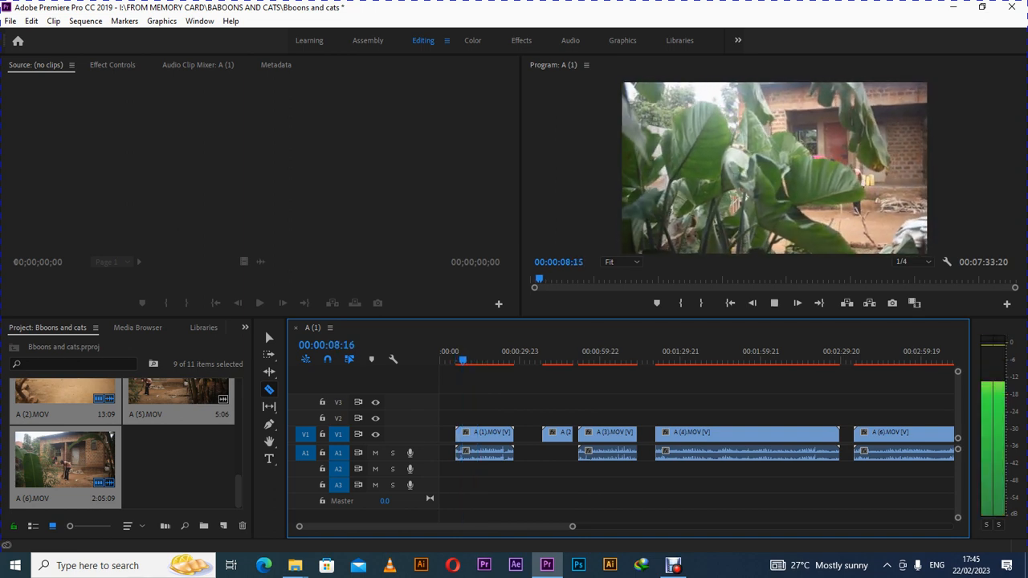
pyautogui.press('space')
pyautogui.rightClick(462, 438)
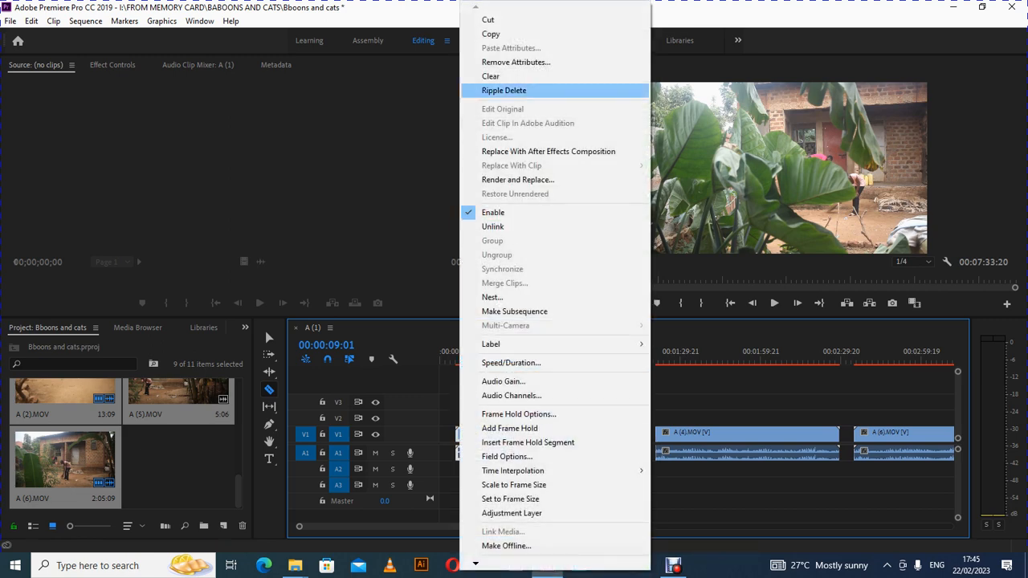
pyautogui.click(494, 75)
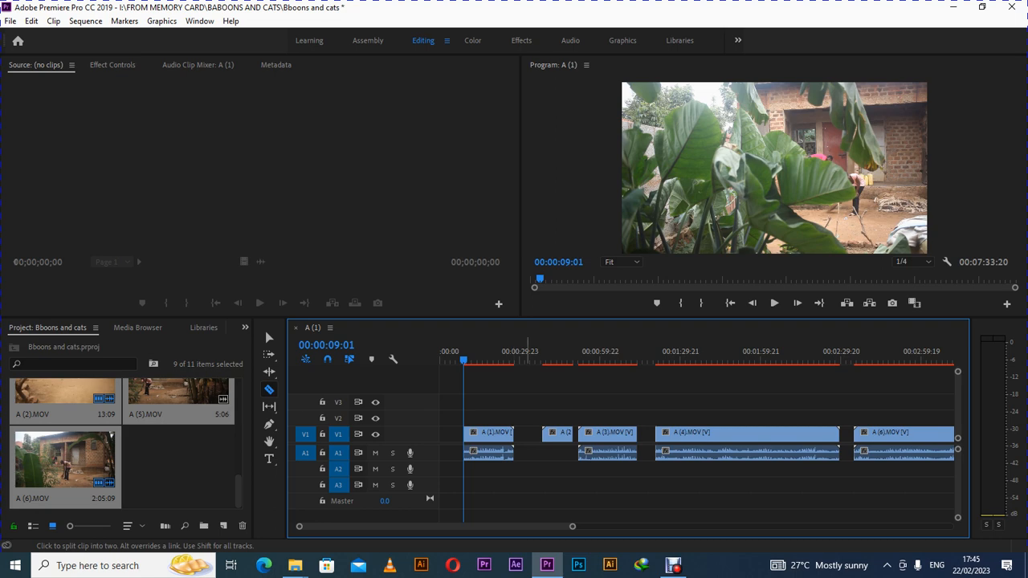
# Ripple delete the gap between A (1).MOV and A (2).MOV, and undo the deletion.
pyautogui.rightClick(526, 433)
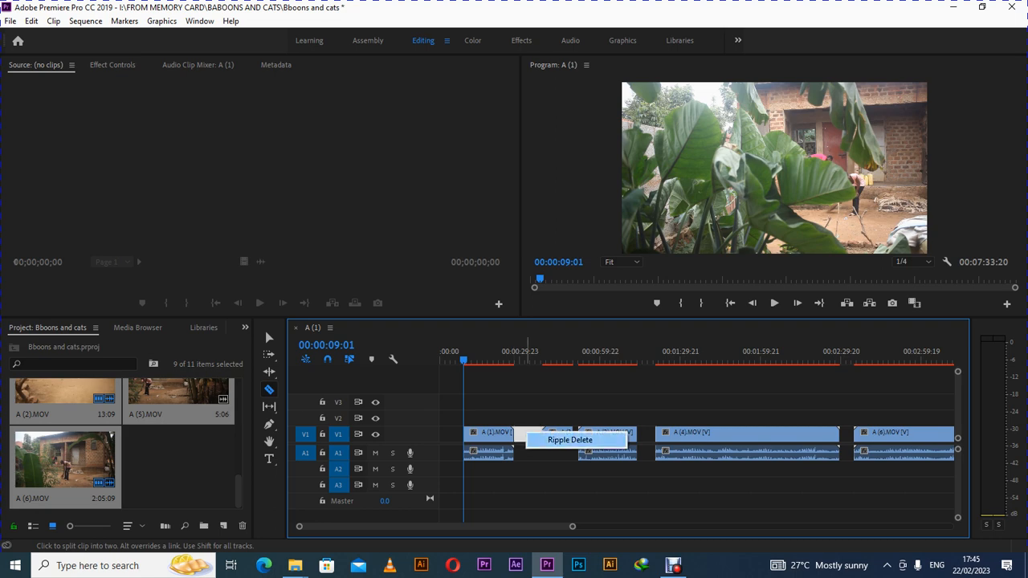
pyautogui.click(570, 440)
pyautogui.click(515, 359)
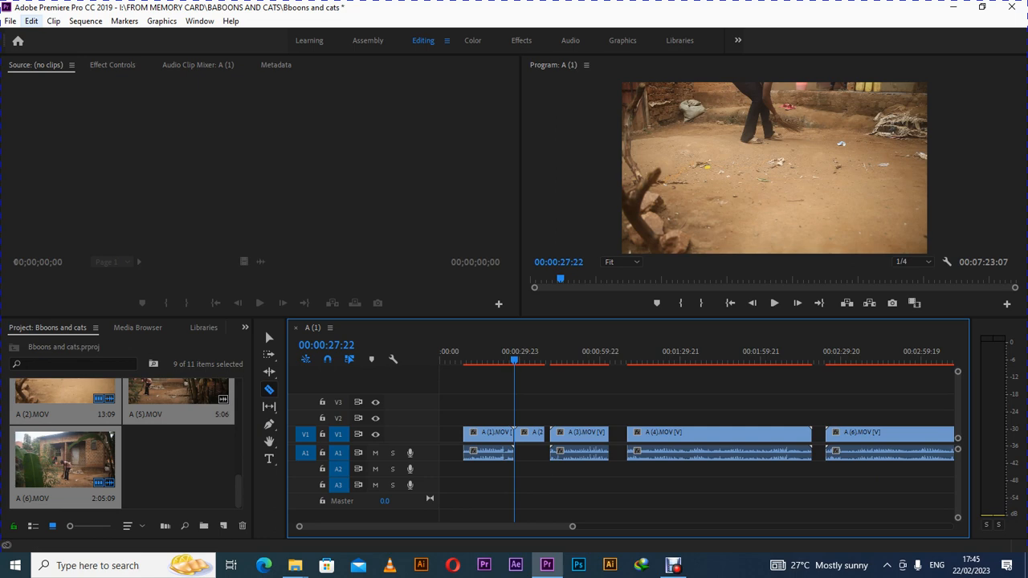
pyautogui.click(31, 21)
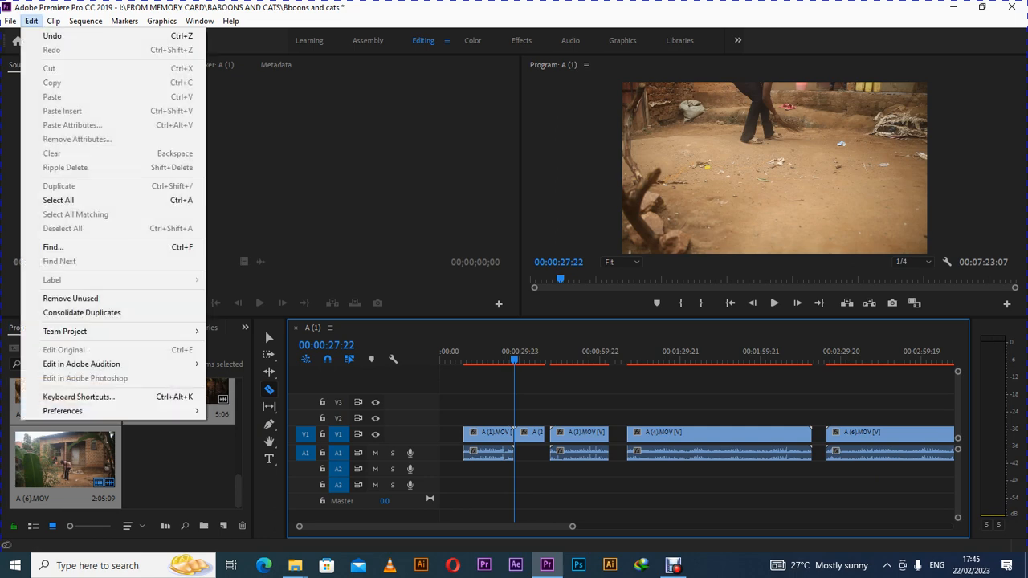
pyautogui.click(53, 35)
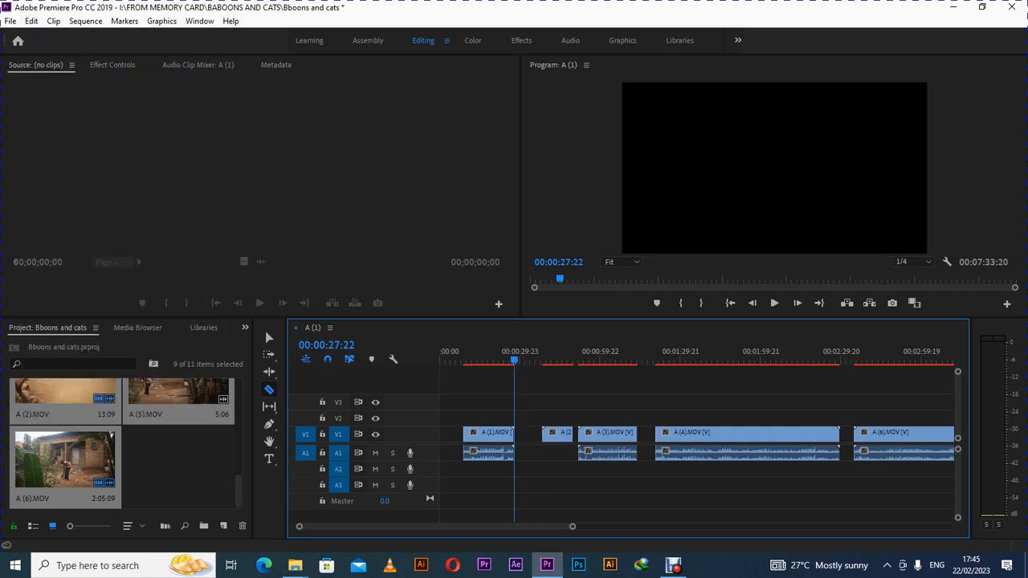
# Switch to the Selection tool and play A (1).MOV from 00:00:10:02 and A (2).MOV from near its start.
pyautogui.click(269, 337)
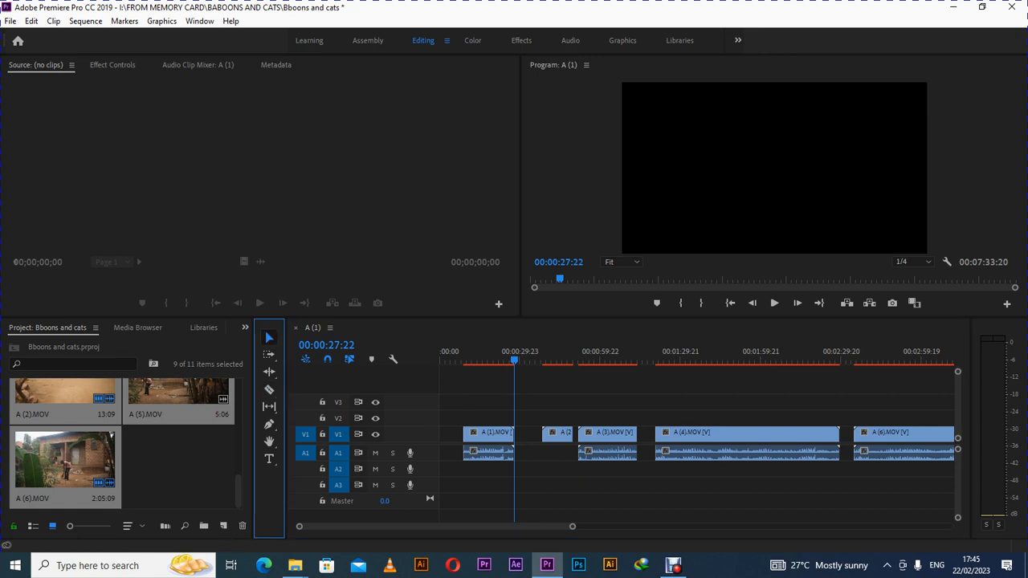
pyautogui.click(468, 359)
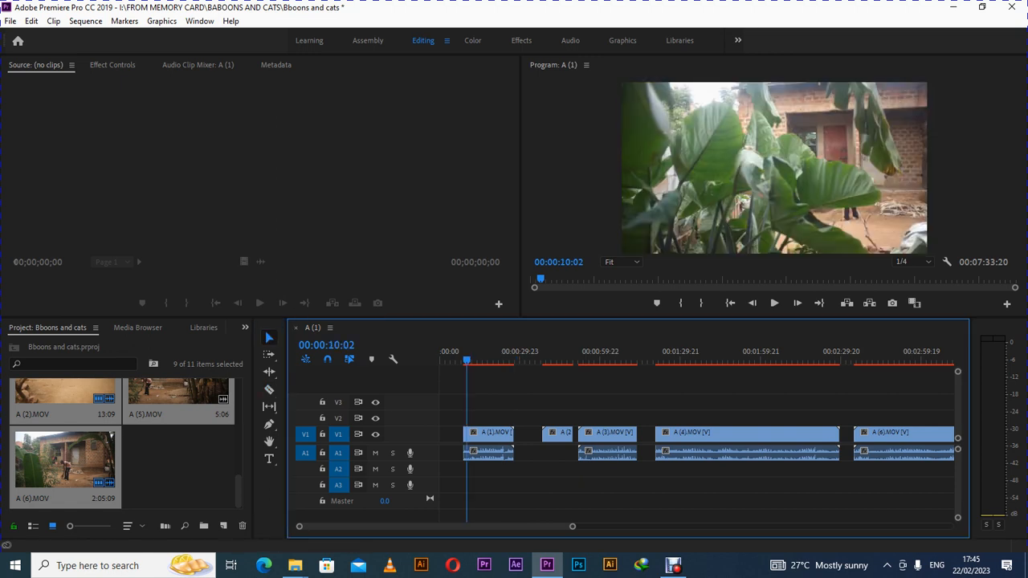
pyautogui.press('space')
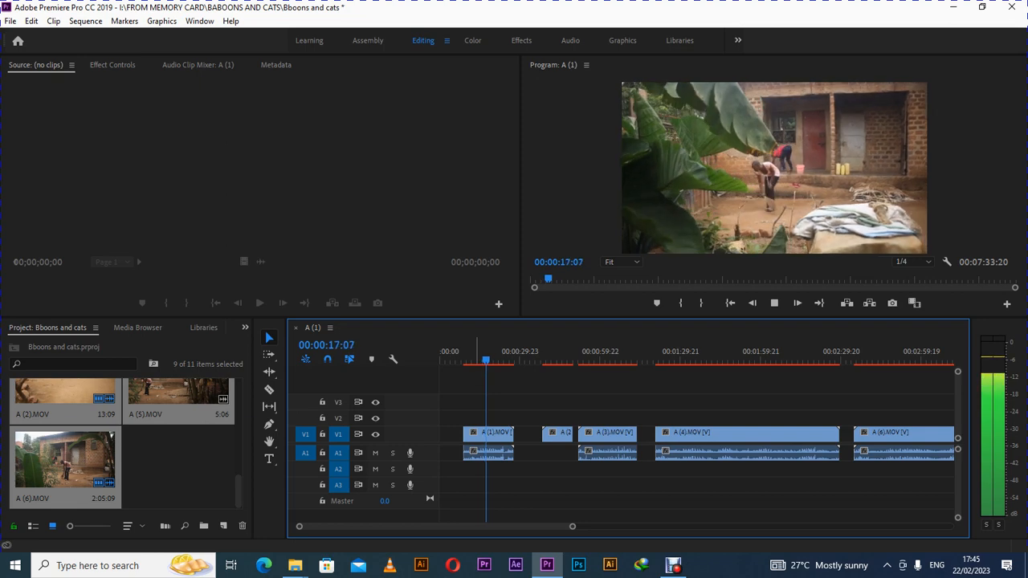
pyautogui.press('space')
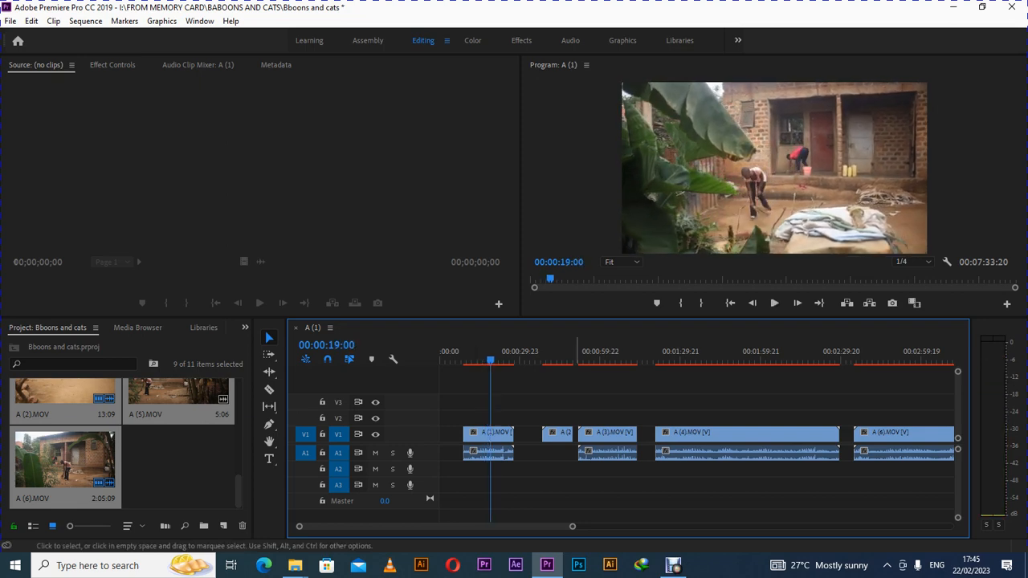
pyautogui.click(546, 354)
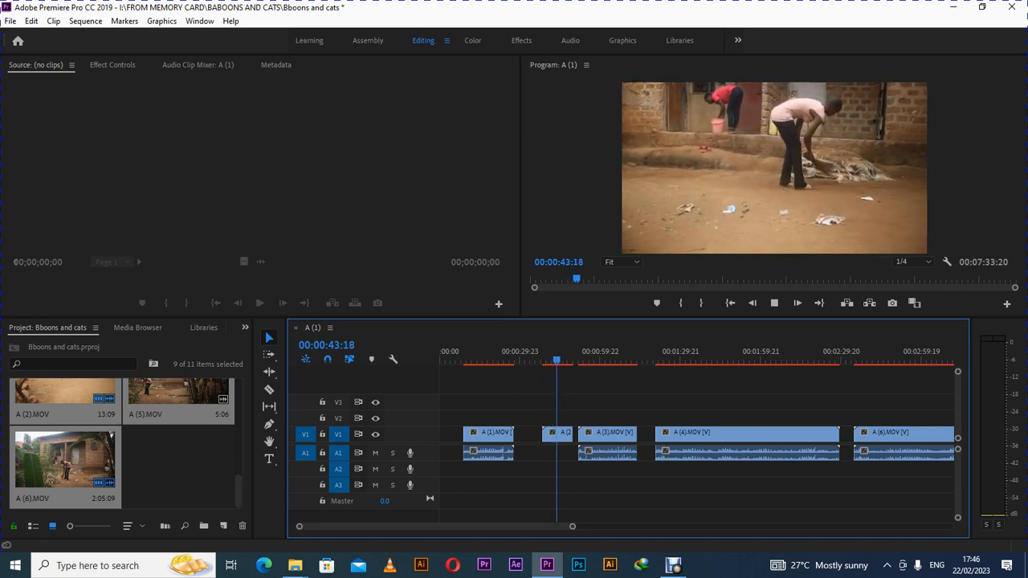
# Play A (3).MOV from near its start and stop the playback at 00:01:09:06.
pyautogui.click(586, 355)
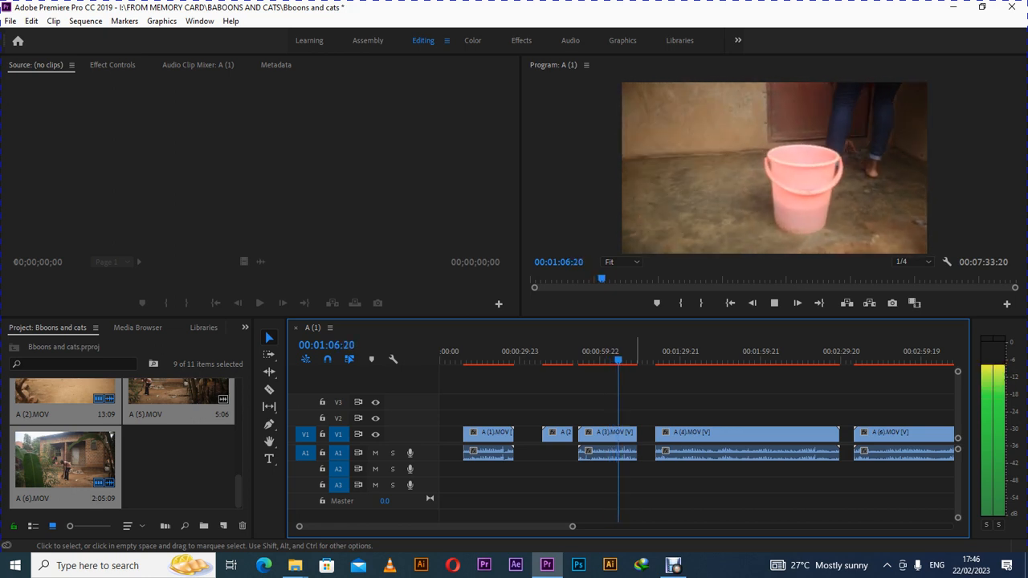
pyautogui.press('space')
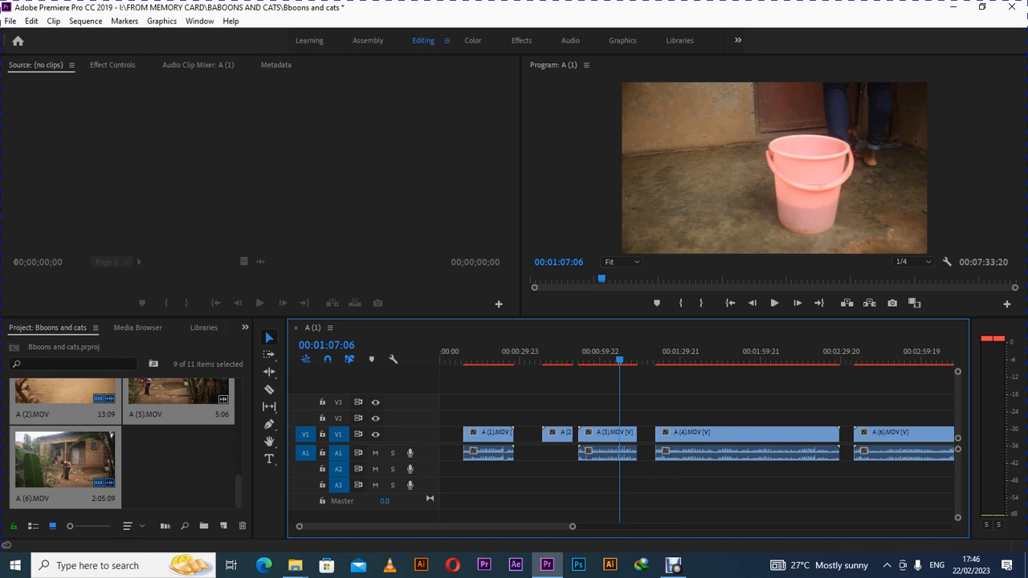
pyautogui.click(774, 303)
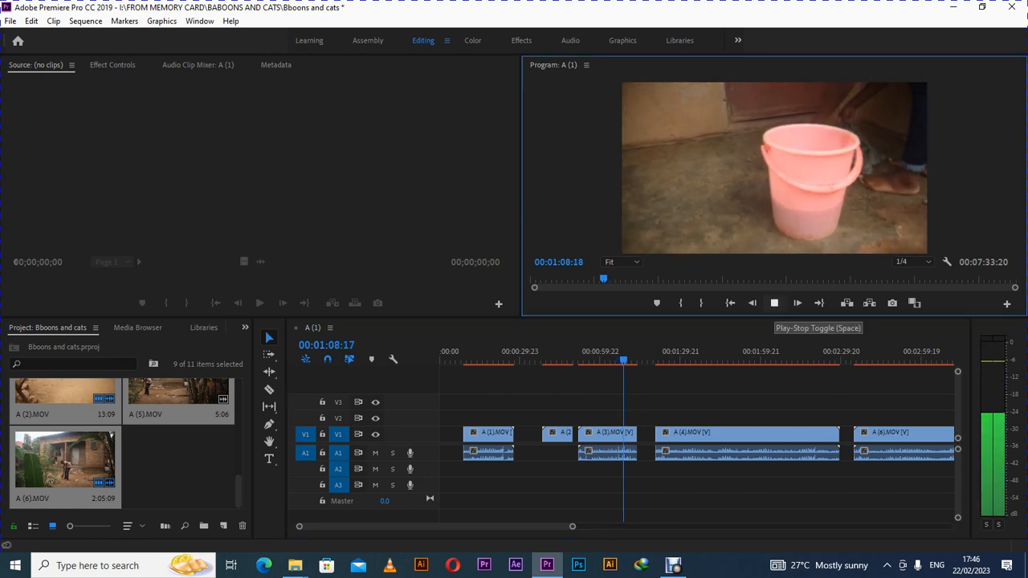
pyautogui.click(774, 303)
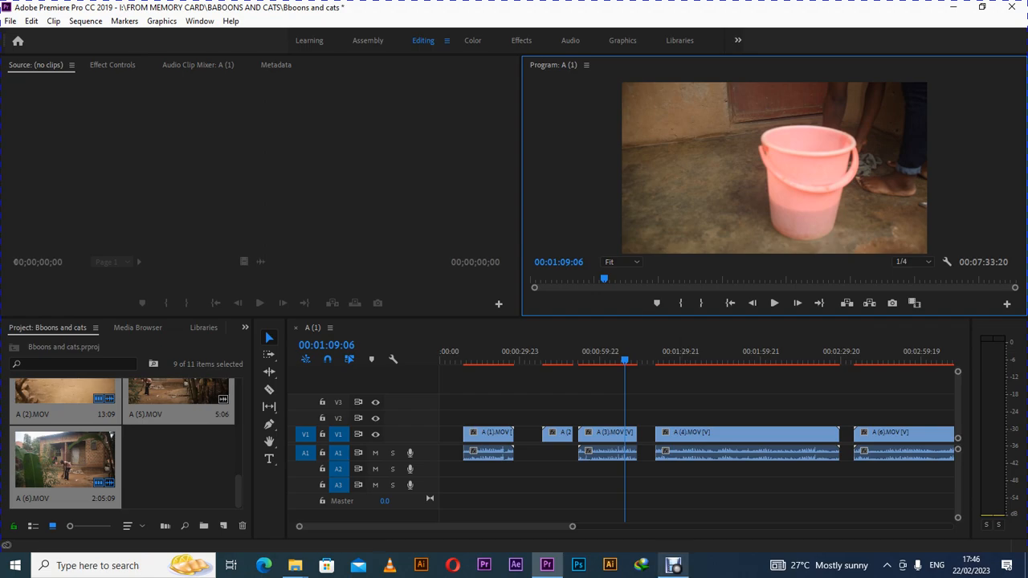
pyautogui.click(673, 565)
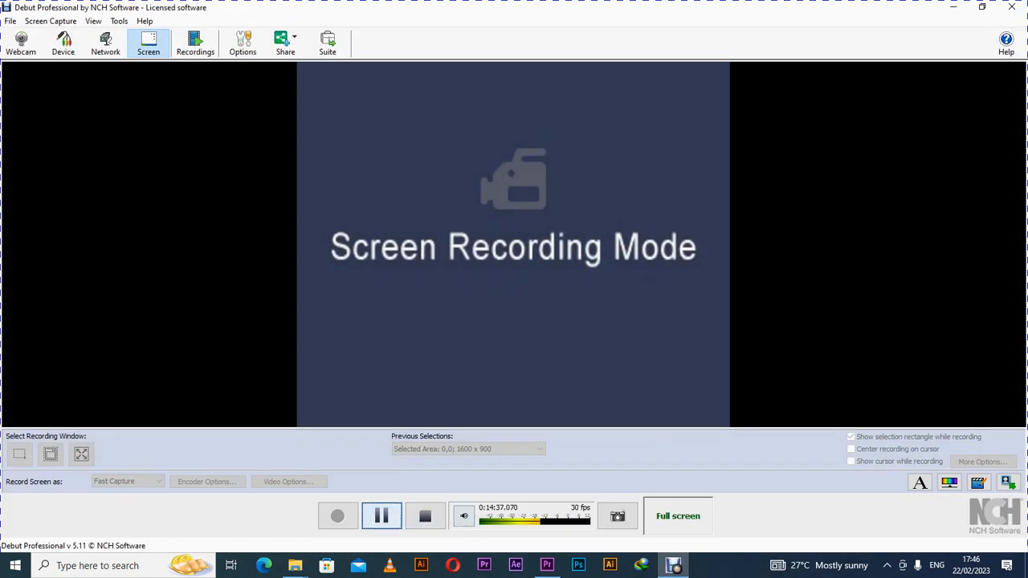
pyautogui.click(382, 516)
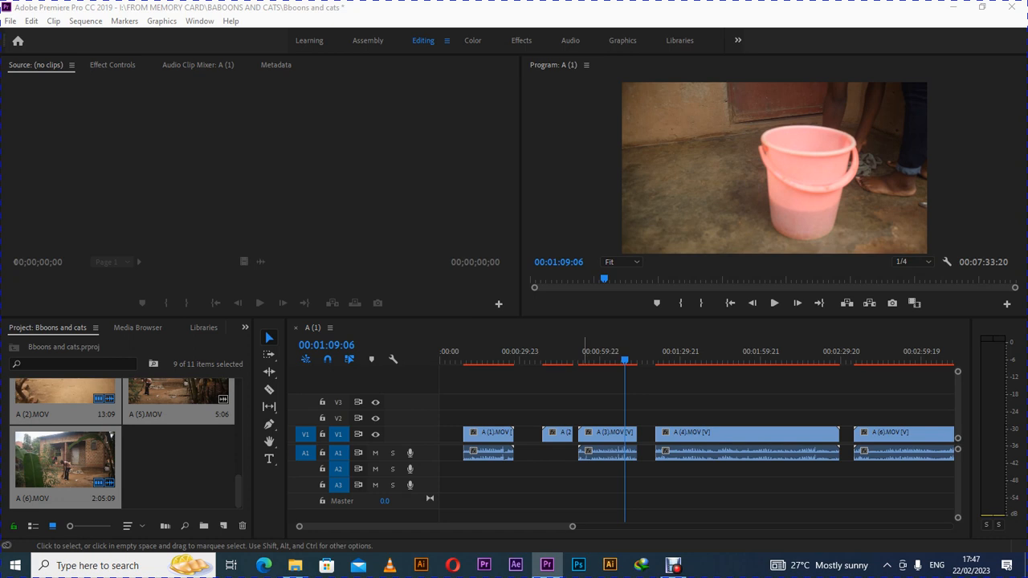
# Replay A (3).MOV, cut it at 00:01:03:06 and move the piece after the cut up against the start of A (4).MOV.
pyautogui.click(601, 353)
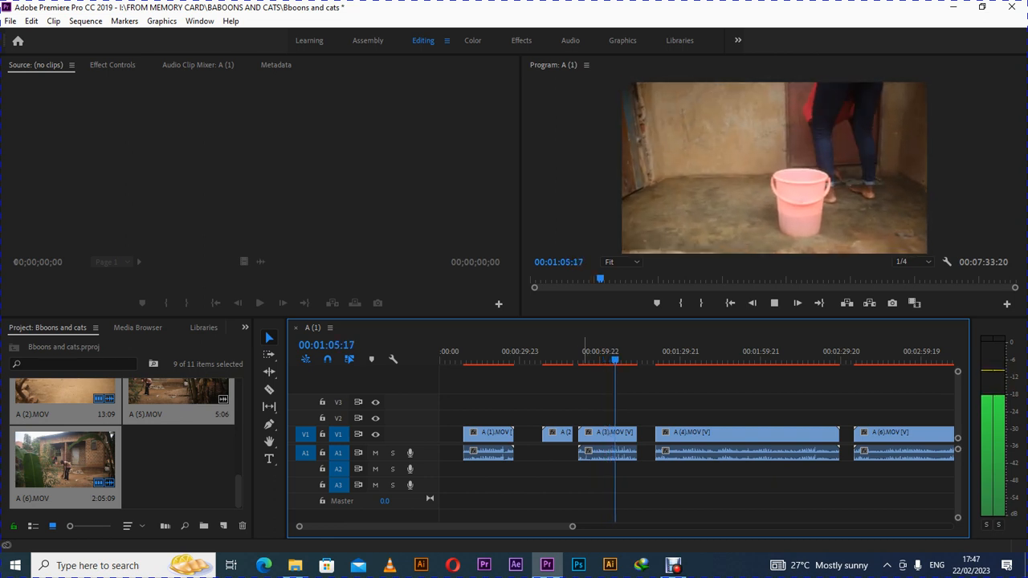
pyautogui.press('space')
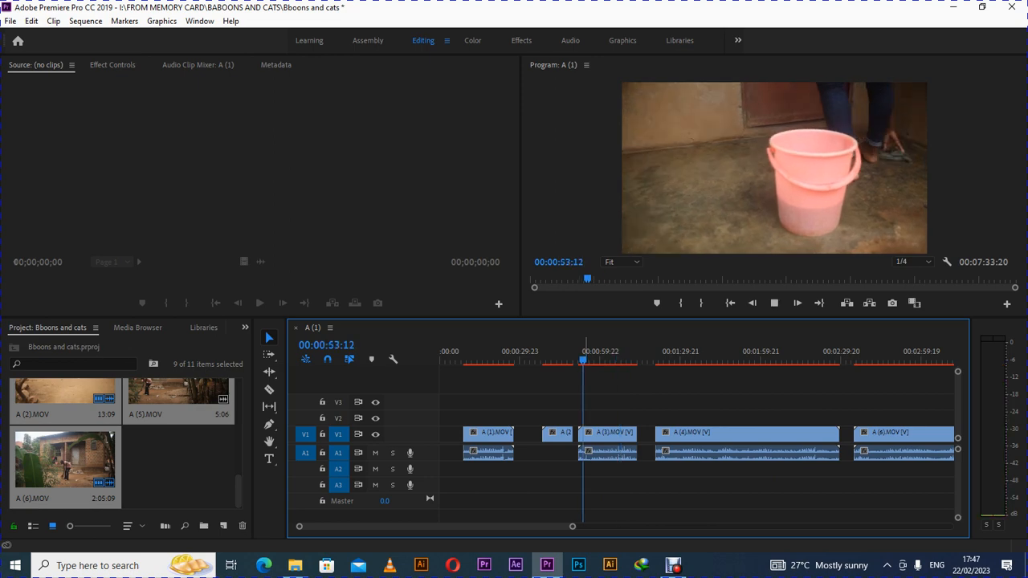
pyautogui.press('space')
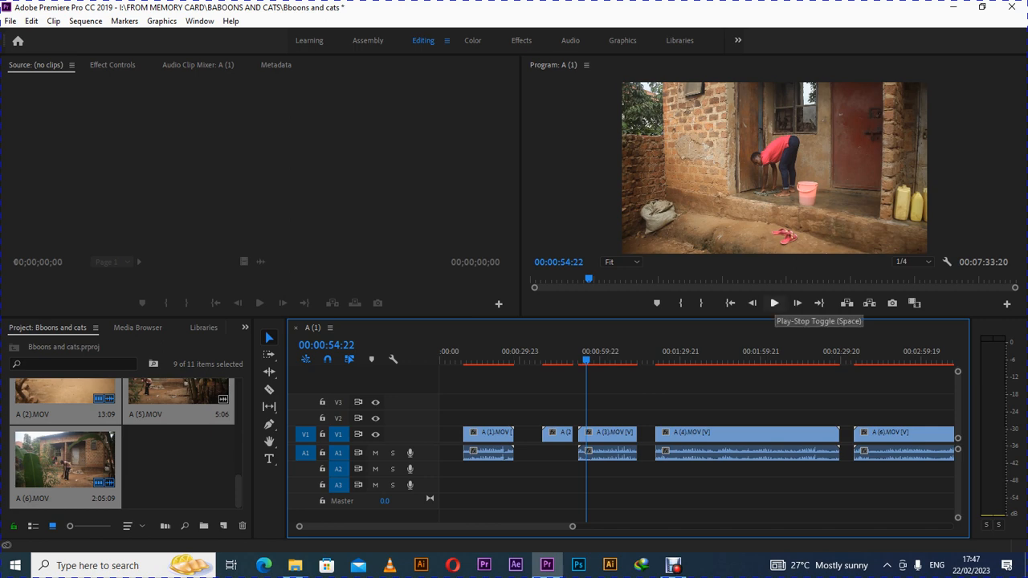
pyautogui.click(774, 303)
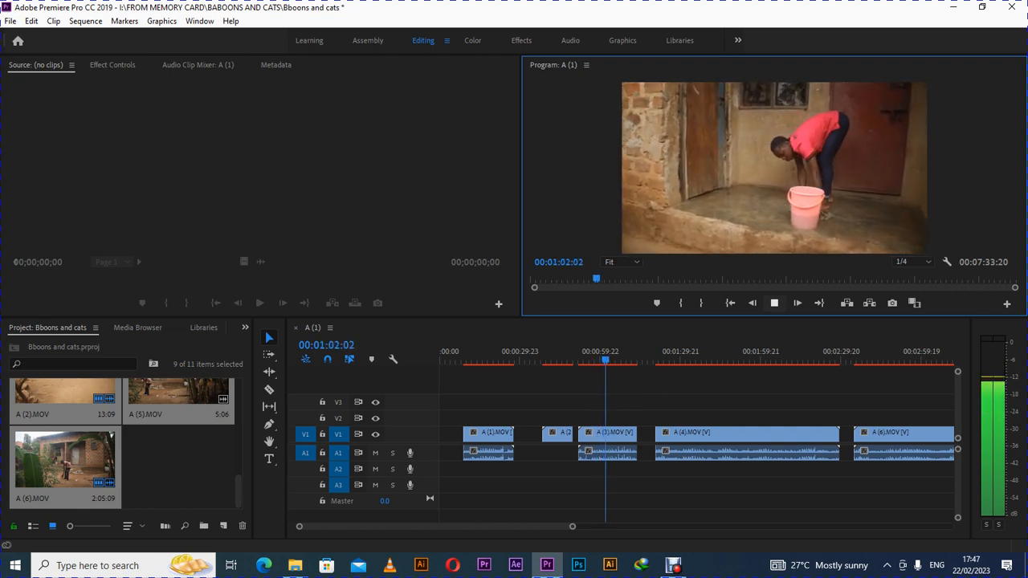
pyautogui.press('space')
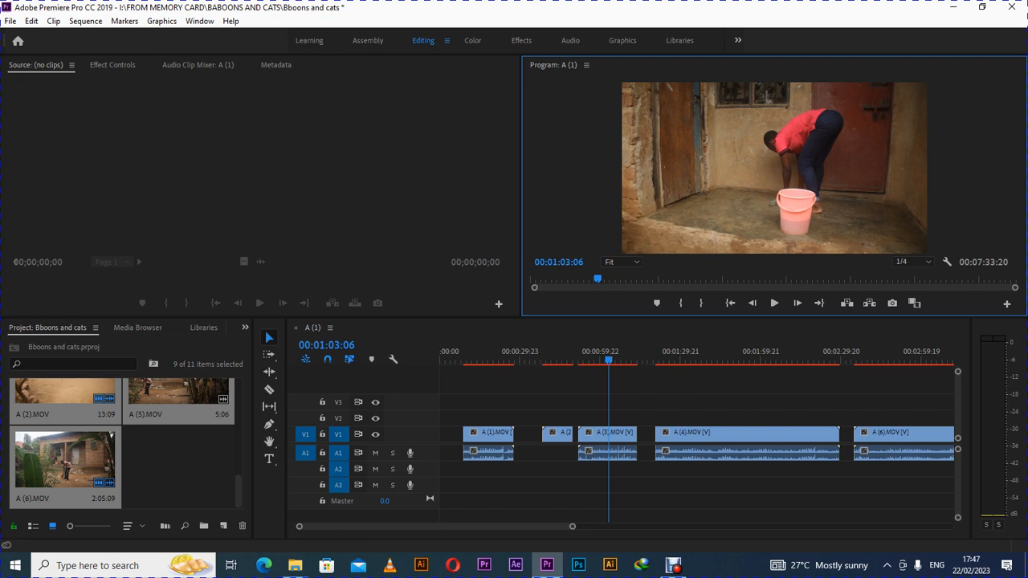
pyautogui.click(269, 390)
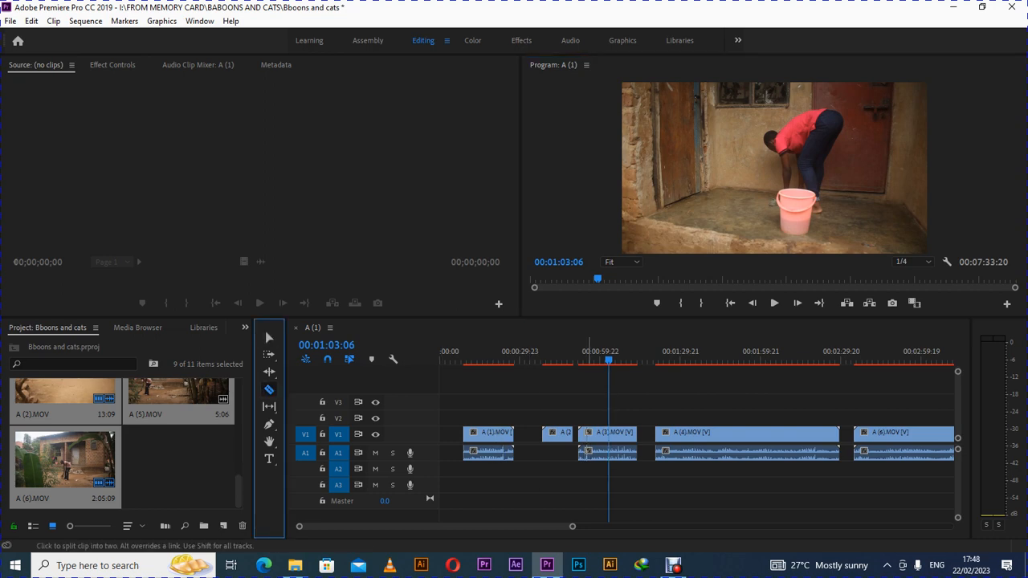
pyautogui.click(608, 434)
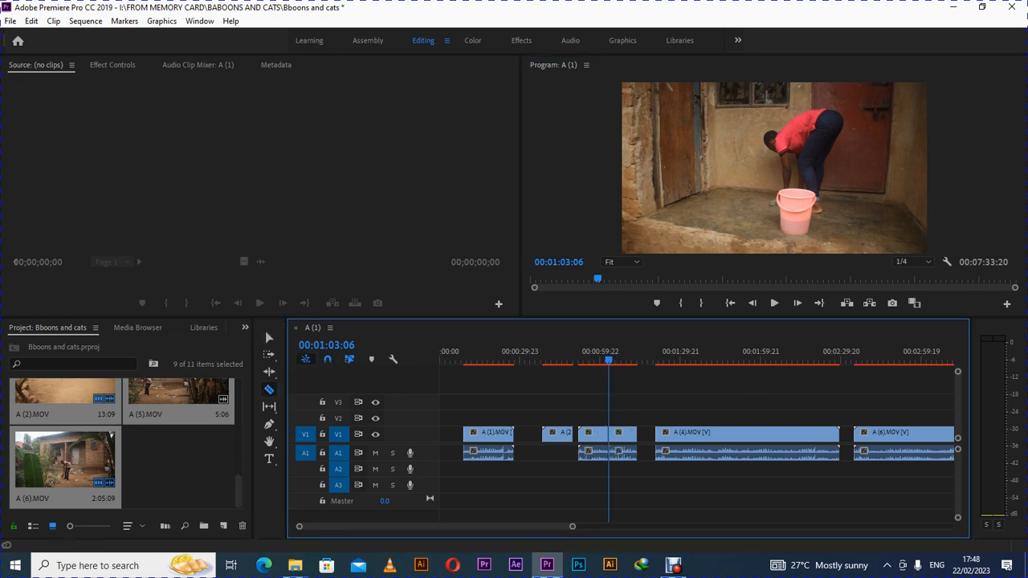
pyautogui.click(268, 336)
pyautogui.moveTo(621, 437); pyautogui.dragTo(639, 439)
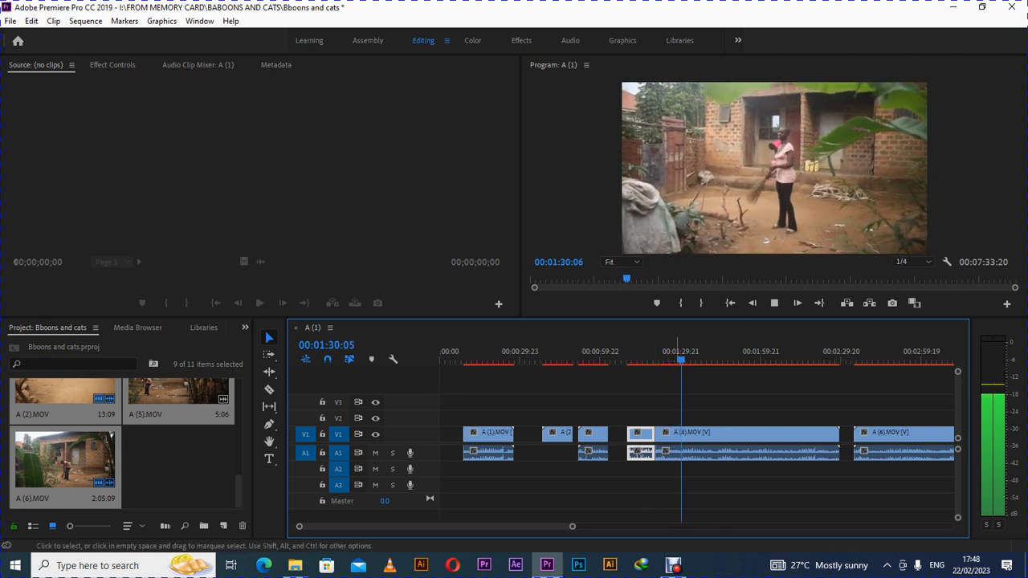
# Play A (6).MOV from its beginning and again from 00:03:33:04 to review the footage.
pyautogui.press('-')
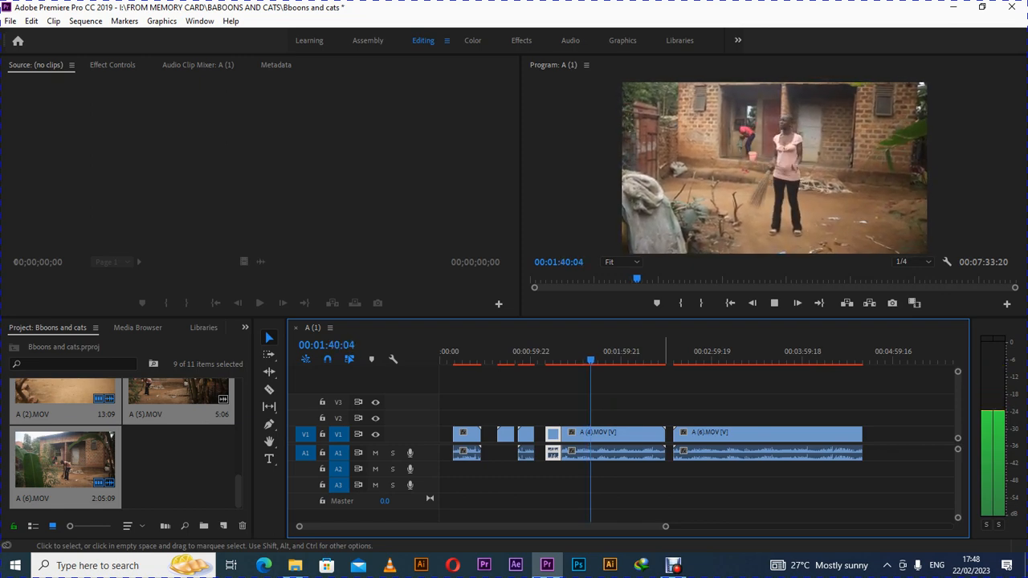
pyautogui.click(675, 354)
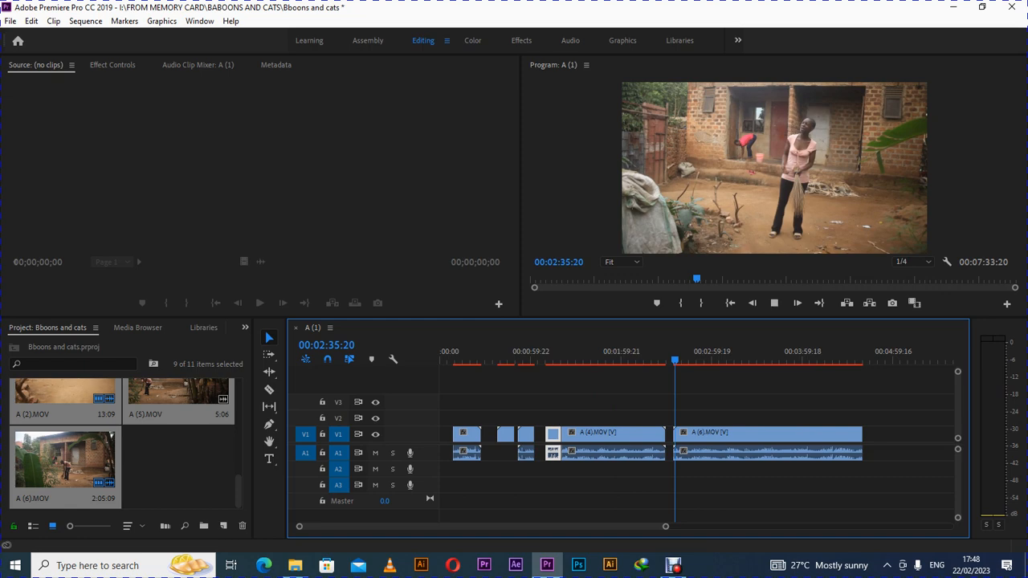
pyautogui.press('space')
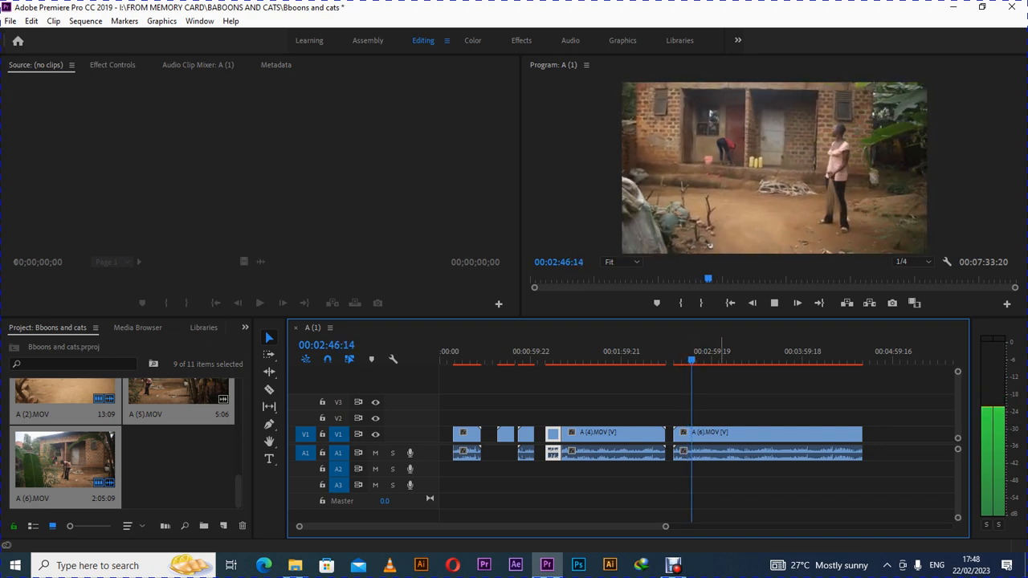
pyautogui.click(762, 354)
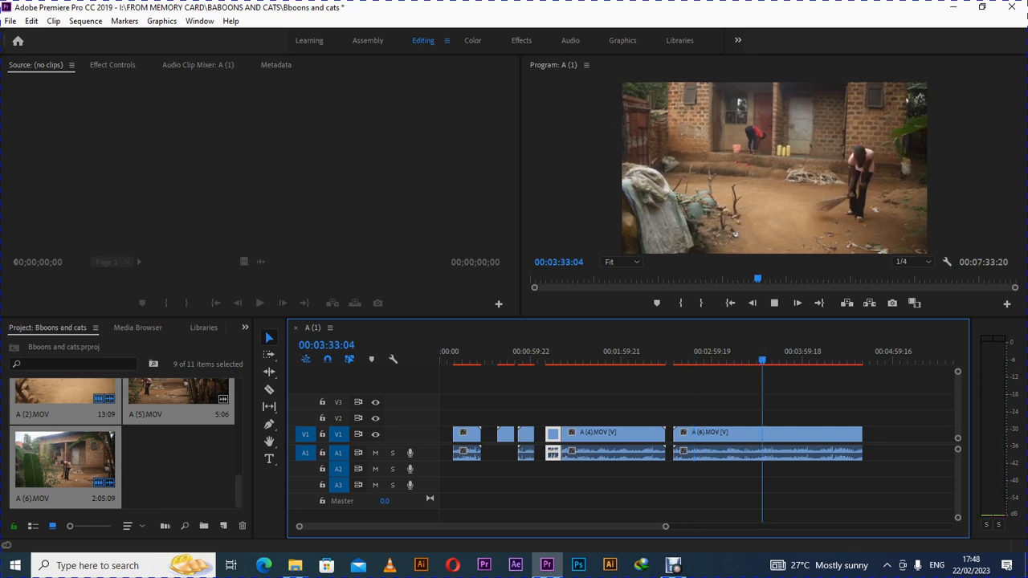
pyautogui.press('space')
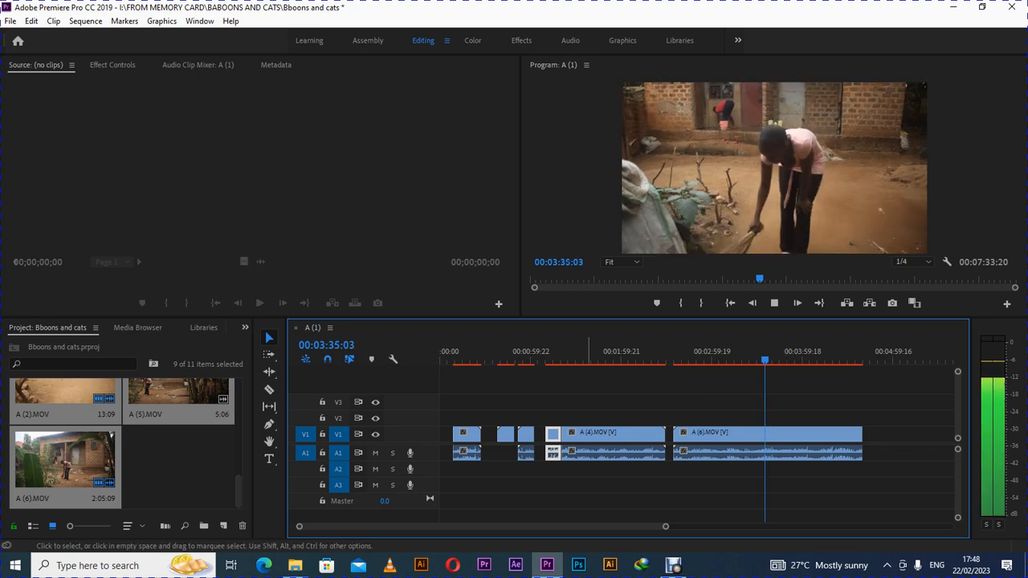
pyautogui.press('space')
# Return to the start of A (1).MOV and play it up to 00:00:12:20.
pyautogui.click(457, 353)
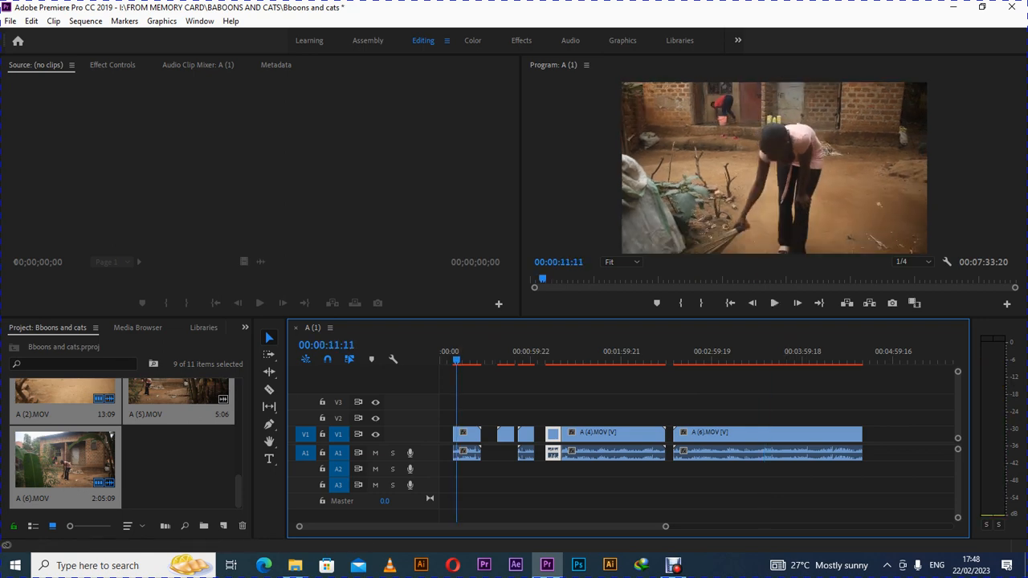
pyautogui.moveTo(456, 354); pyautogui.dragTo(451, 353)
pyautogui.press('space')
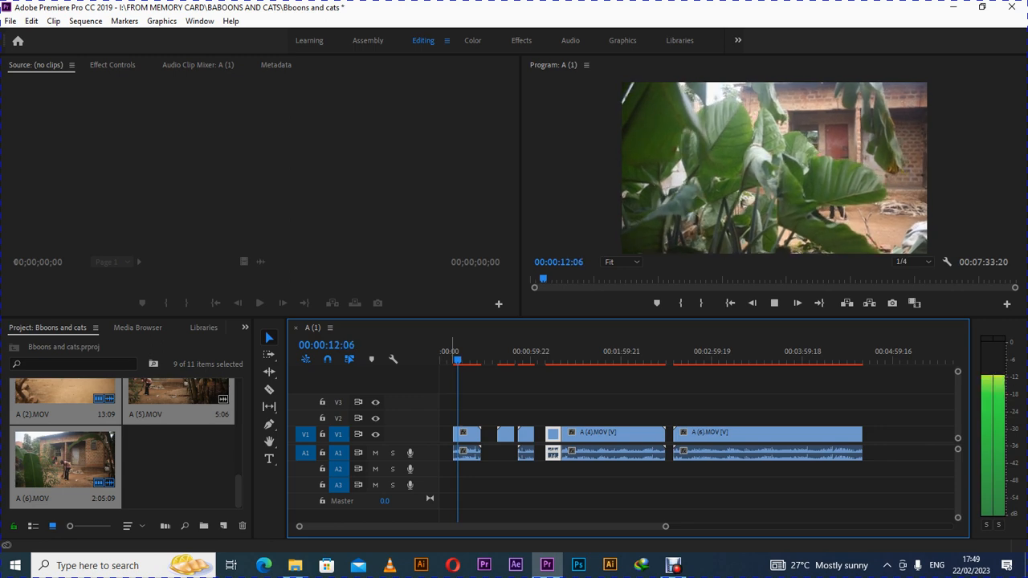
pyautogui.press('space')
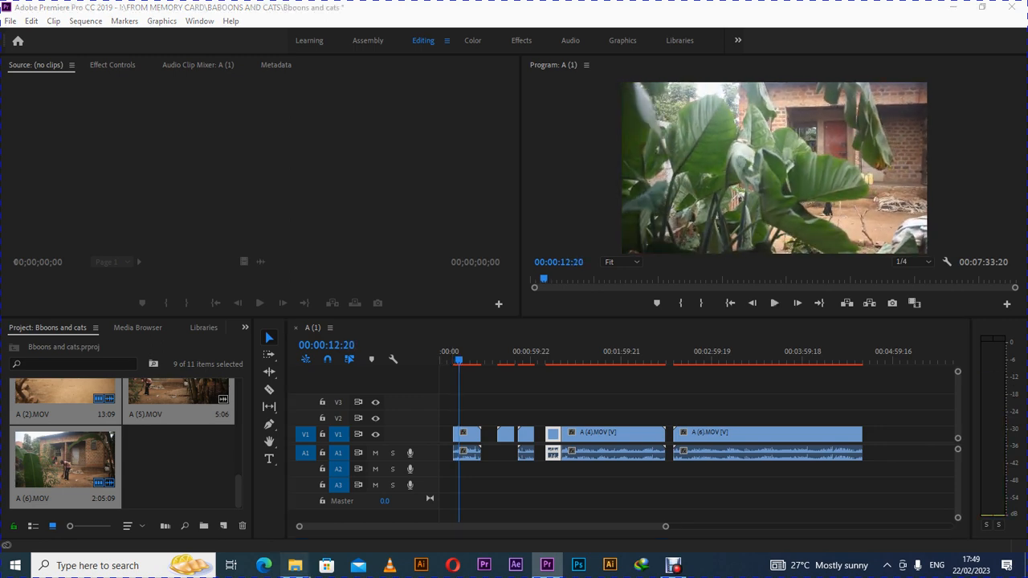
# Switch to the BABOONS AND CATS folder in File Explorer and browse through the local drives, ending at Local Disk (D:).
pyautogui.moveTo(294, 566)
pyautogui.click(363, 508)
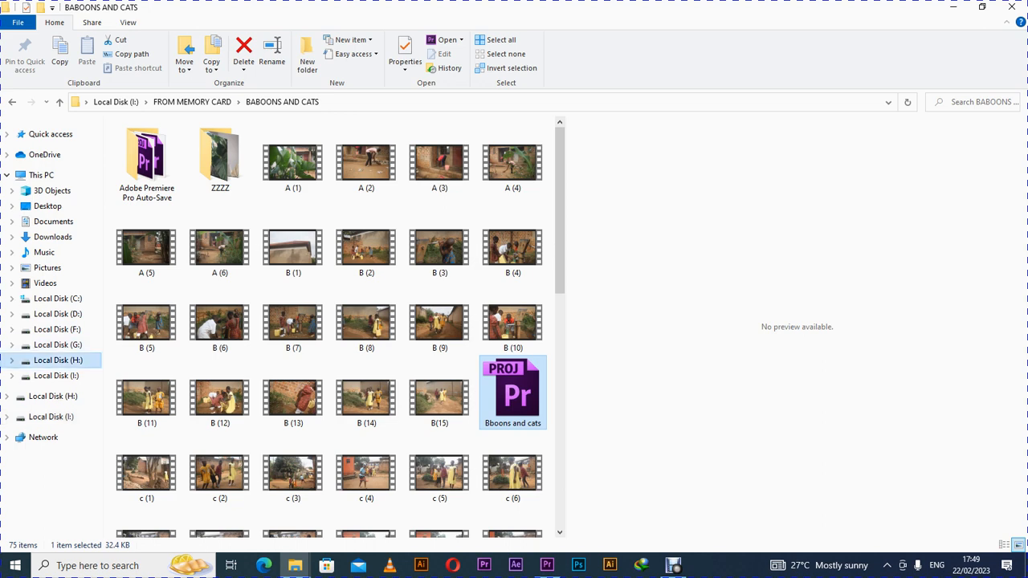
pyautogui.click(58, 360)
pyautogui.click(58, 344)
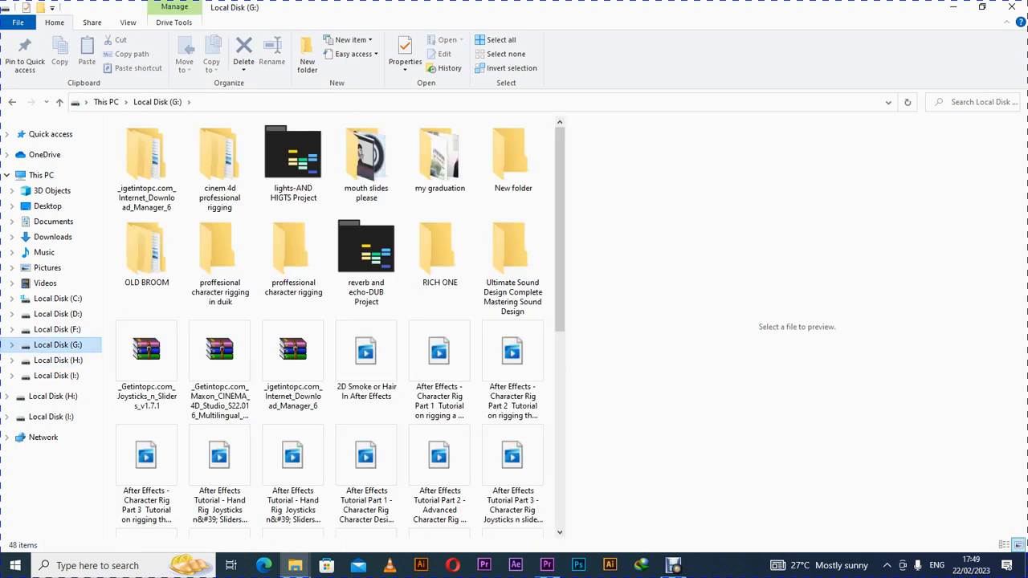
pyautogui.click(53, 396)
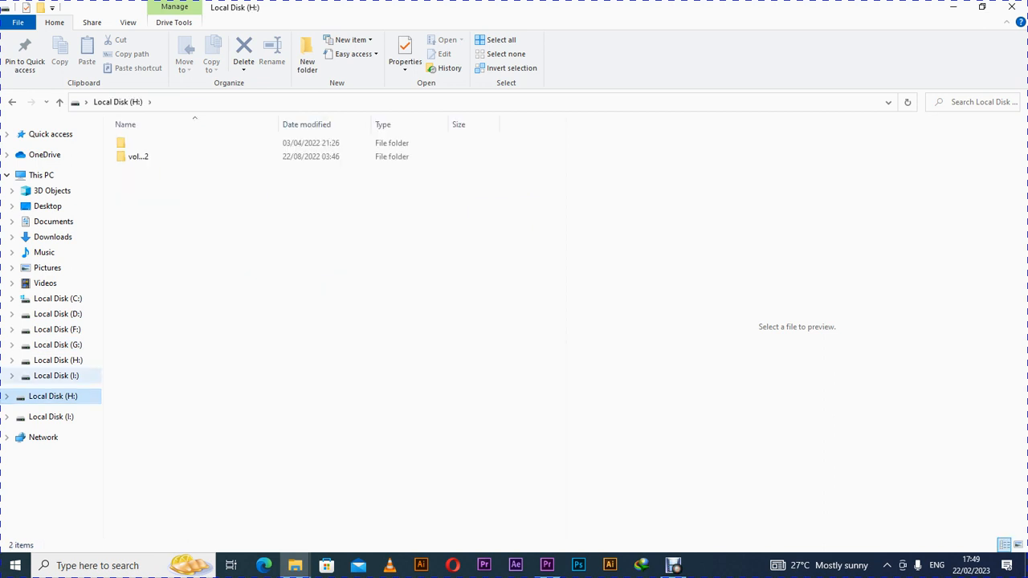
pyautogui.click(57, 375)
pyautogui.click(58, 361)
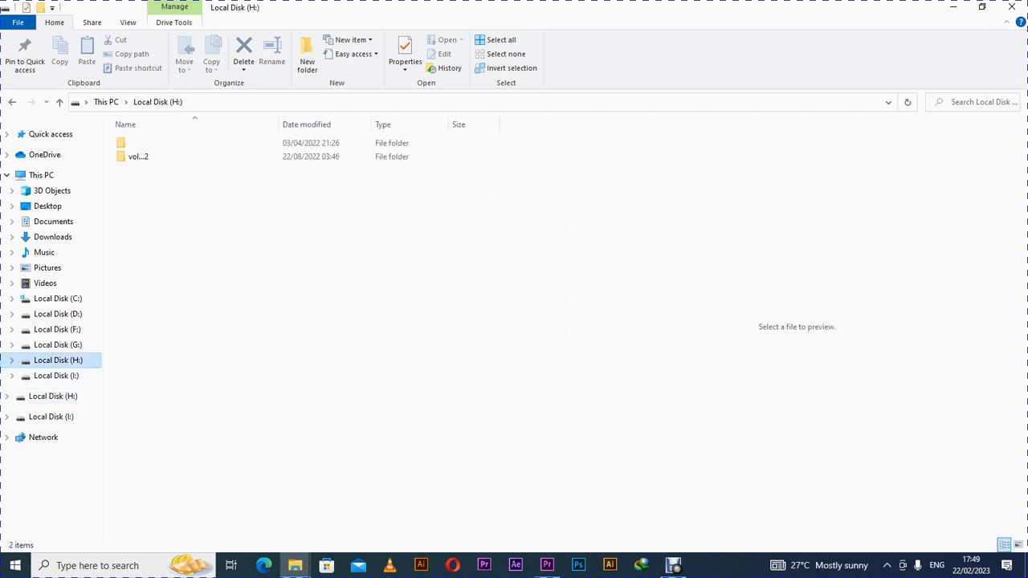
pyautogui.click(57, 345)
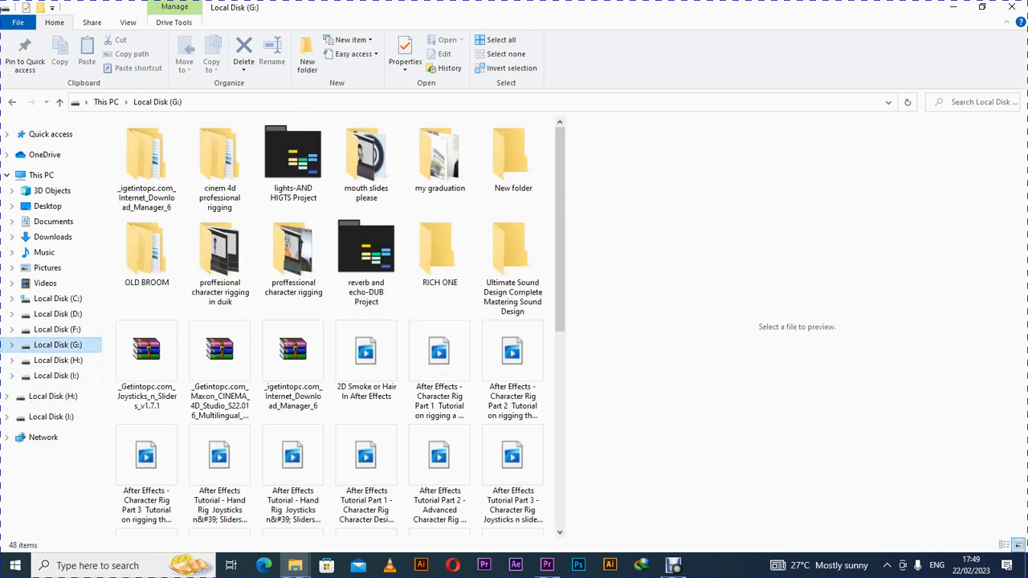
pyautogui.click(58, 330)
pyautogui.click(58, 314)
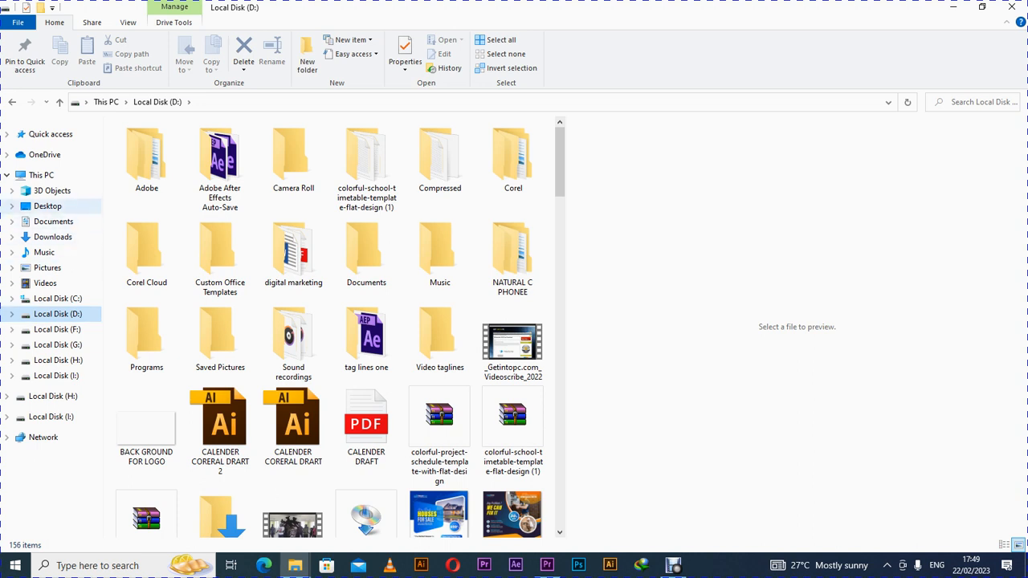
# Open the new software folder on Local Disk (F:).
pyautogui.click(42, 175)
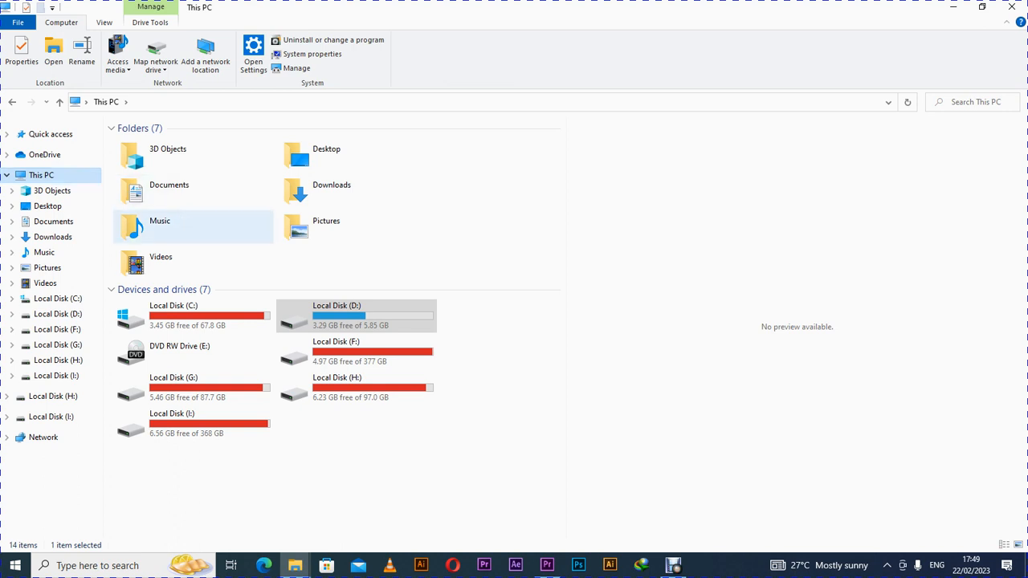
pyautogui.click(356, 352)
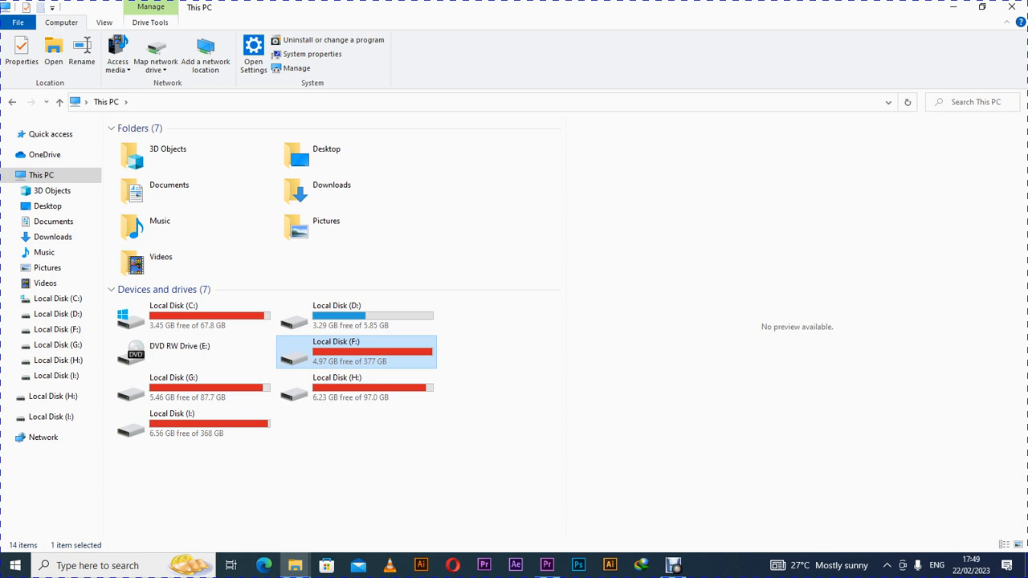
pyautogui.press('Return')
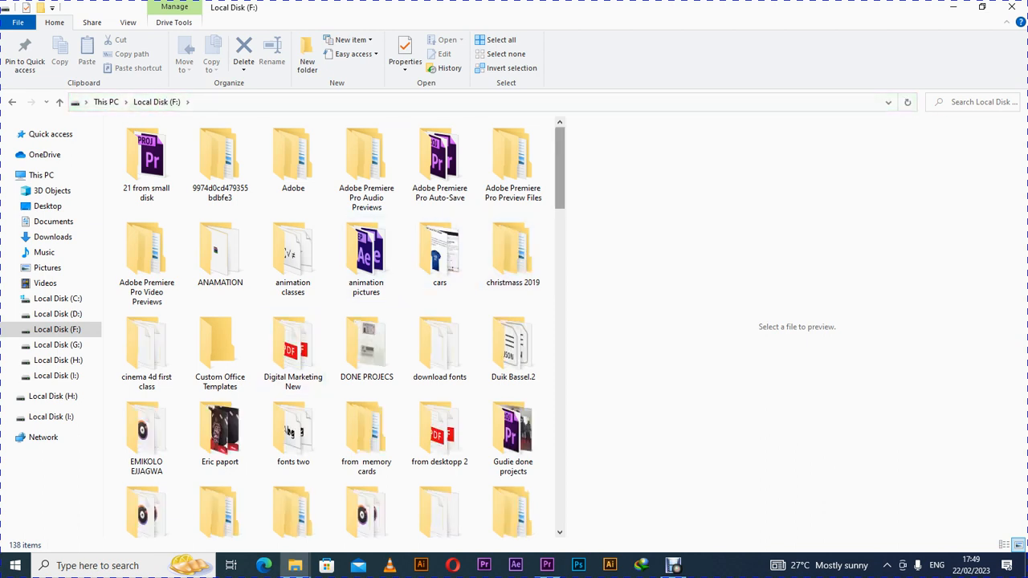
pyautogui.scroll(-3, 426, 185)
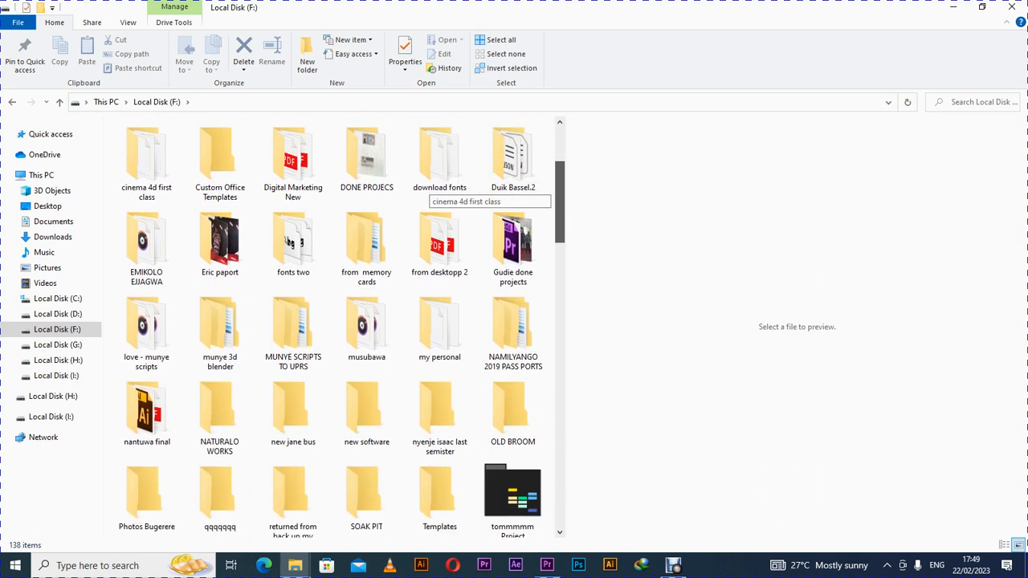
pyautogui.scroll(-1, 426, 192)
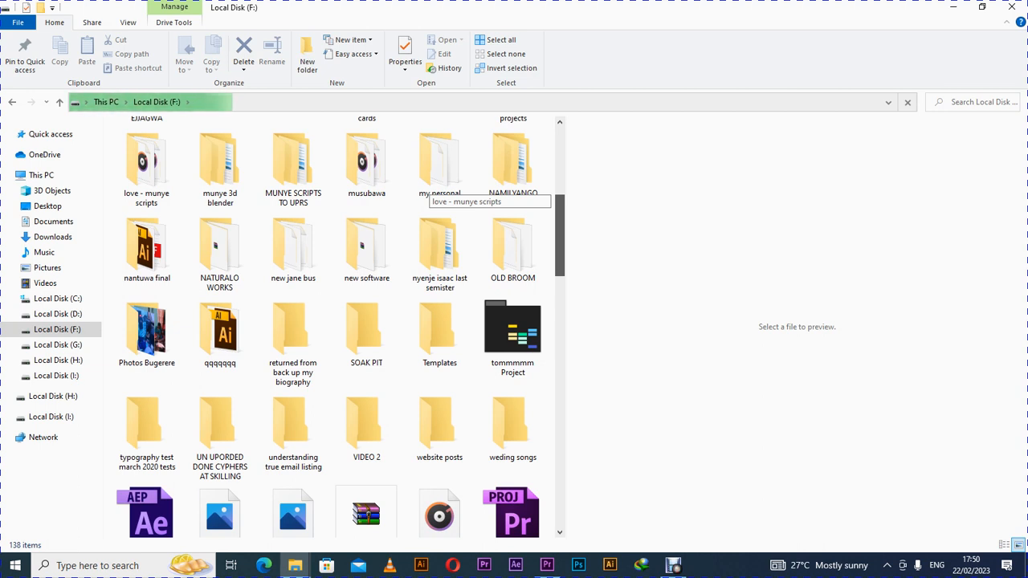
pyautogui.doubleClick(366, 249)
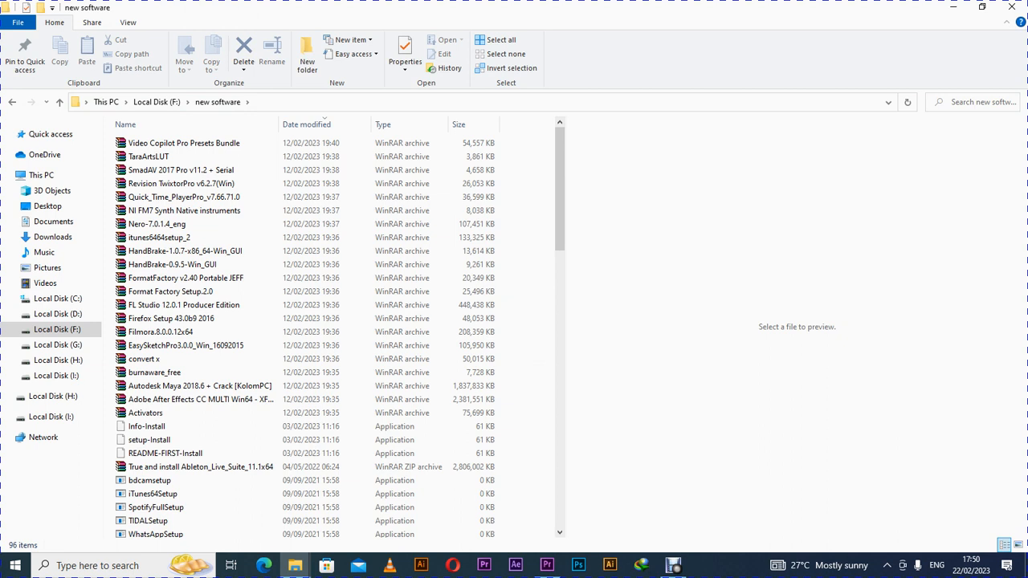
# Search the folder for "motion" and show the folder location of the Video Copilot Motion Pules + Shockwave HD - Mr Walker result.
pyautogui.write('mo')
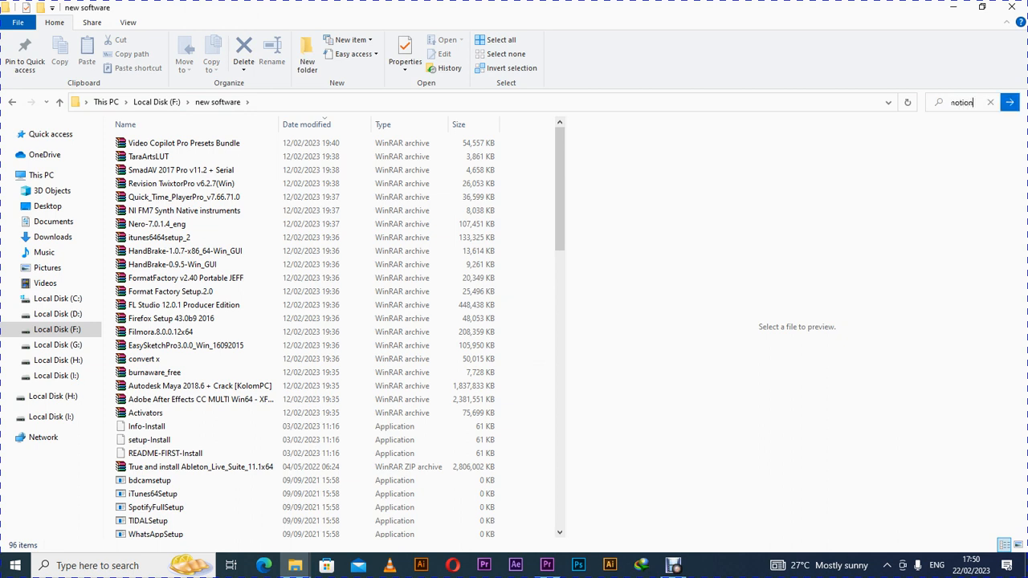
pyautogui.press('Return')
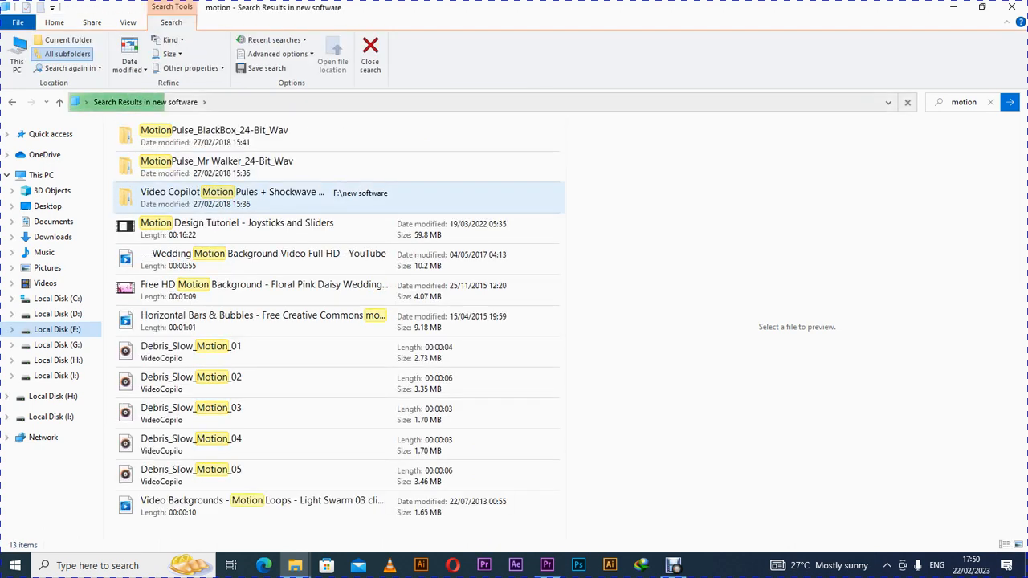
pyautogui.click(232, 198)
pyautogui.rightClick(274, 185)
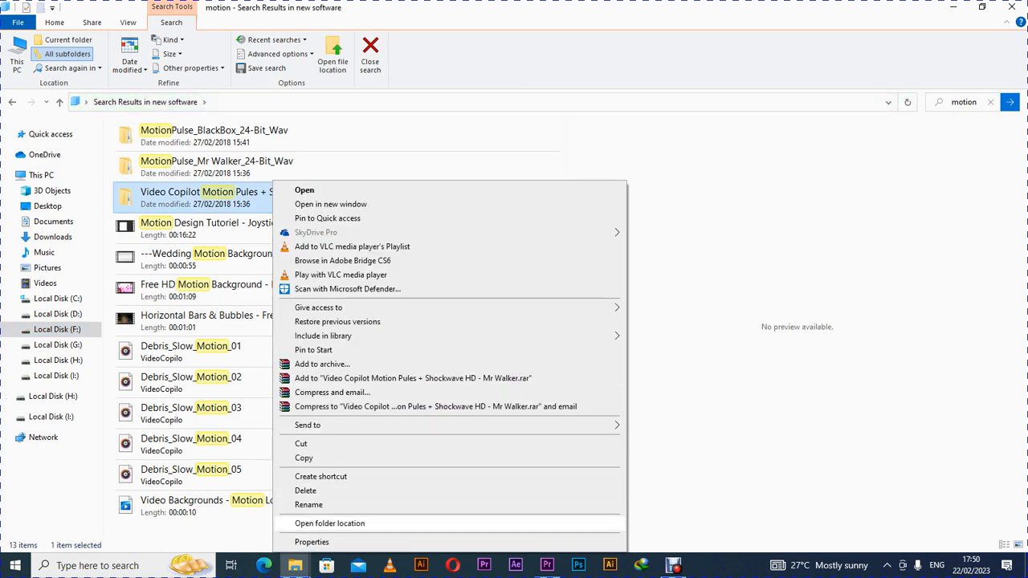
pyautogui.click(330, 522)
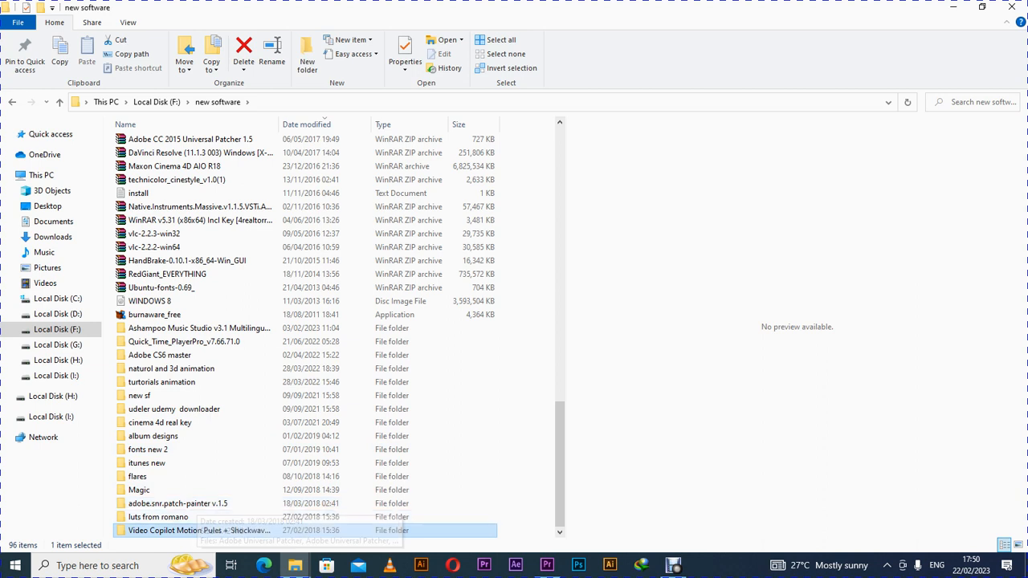
# Open the Video Copilot Motion Pules folder and go down through MotionPulse_BlackBox_24-Bit_Wav and ORGANIC to Air_Pressure.
pyautogui.doubleClick(198, 531)
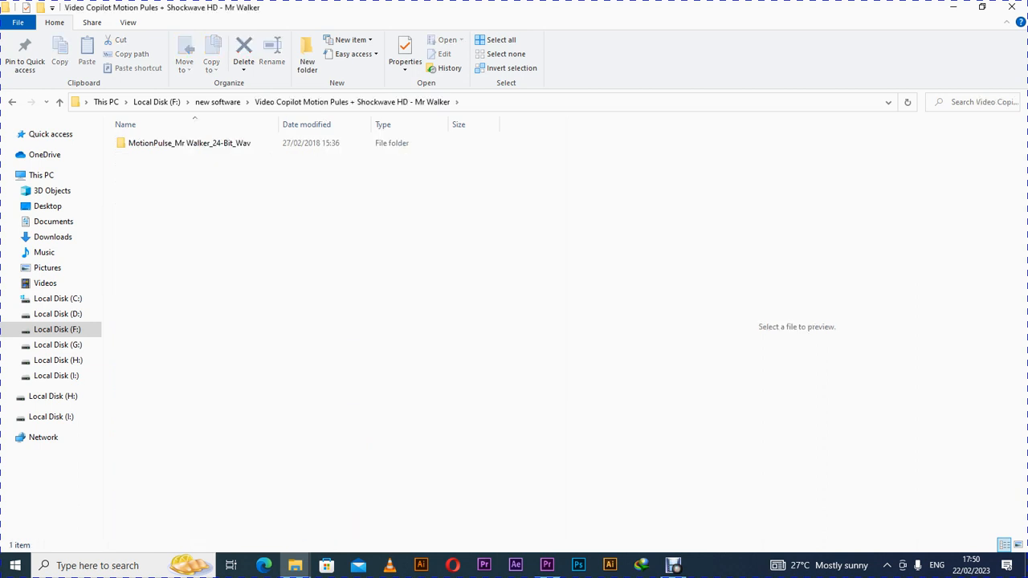
pyautogui.doubleClick(190, 143)
pyautogui.doubleClick(190, 143)
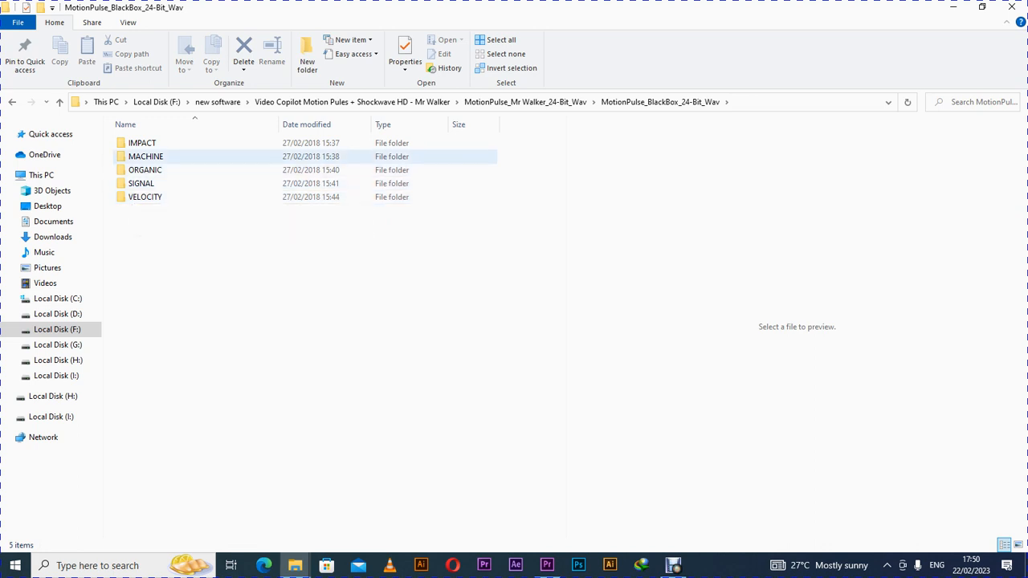
pyautogui.doubleClick(144, 169)
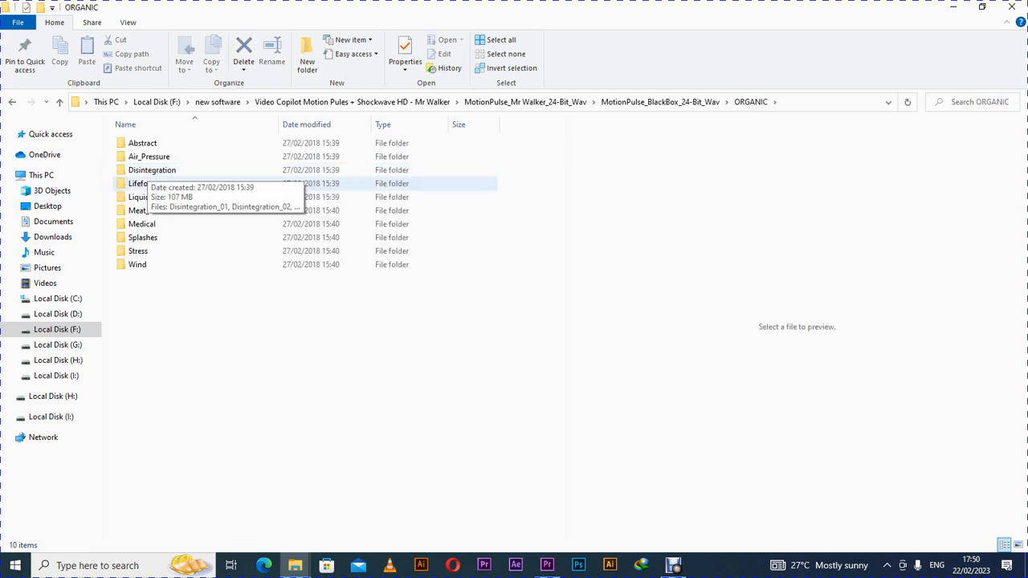
pyautogui.doubleClick(148, 157)
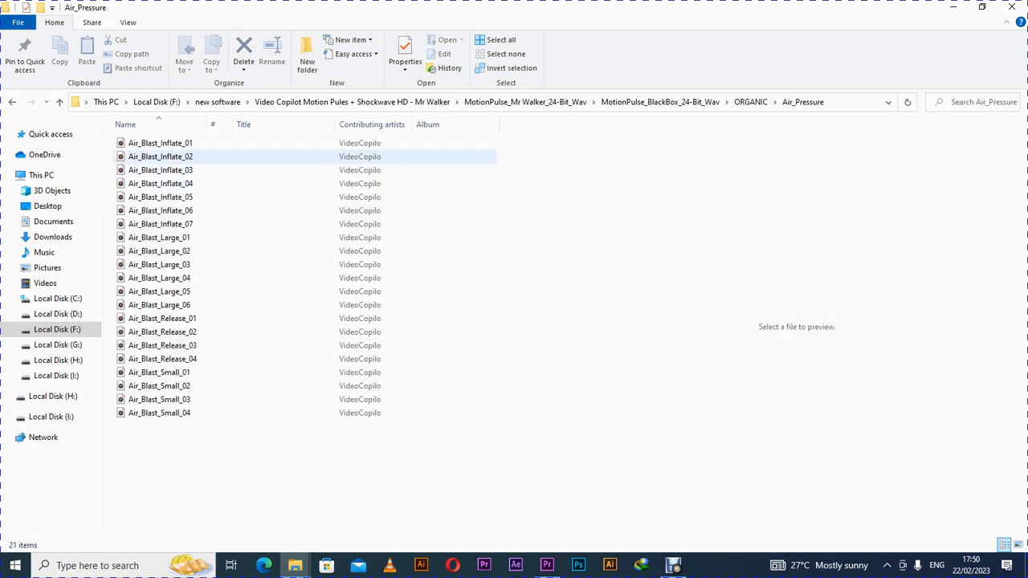
# Play the Air_Blast_Inflate_01 sound from the Air_Pressure folder in VLC media player.
pyautogui.click(161, 144)
pyautogui.rightClick(142, 143)
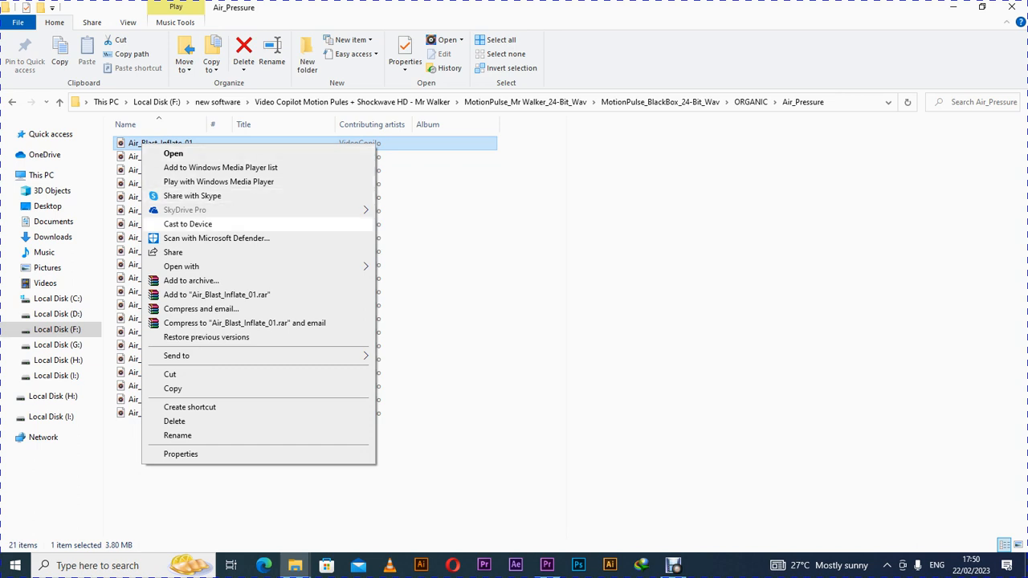
pyautogui.moveTo(233, 265)
pyautogui.click(424, 282)
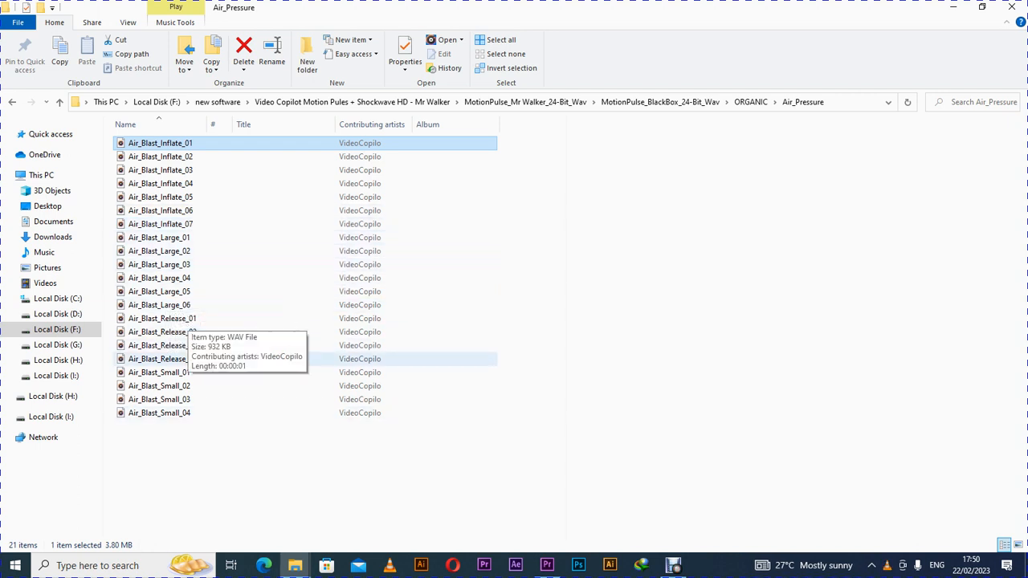
pyautogui.press('Return')
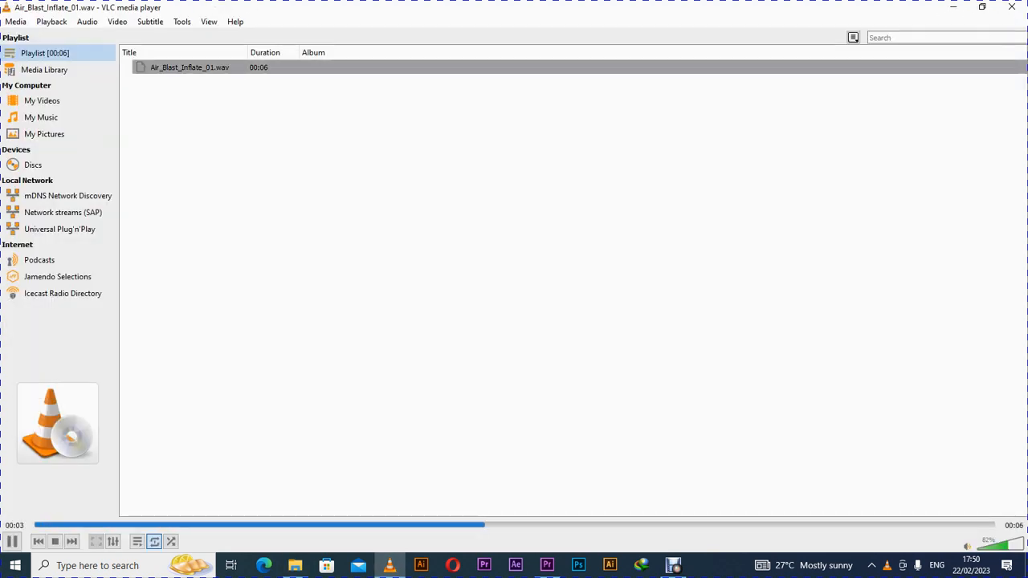
# Add the remaining Air_Pressure sounds, Air_Blast_Inflate_02 through Air_Blast_Small_04, to the VLC playlist.
pyautogui.moveTo(244, 8); pyautogui.dragTo(495, 105)
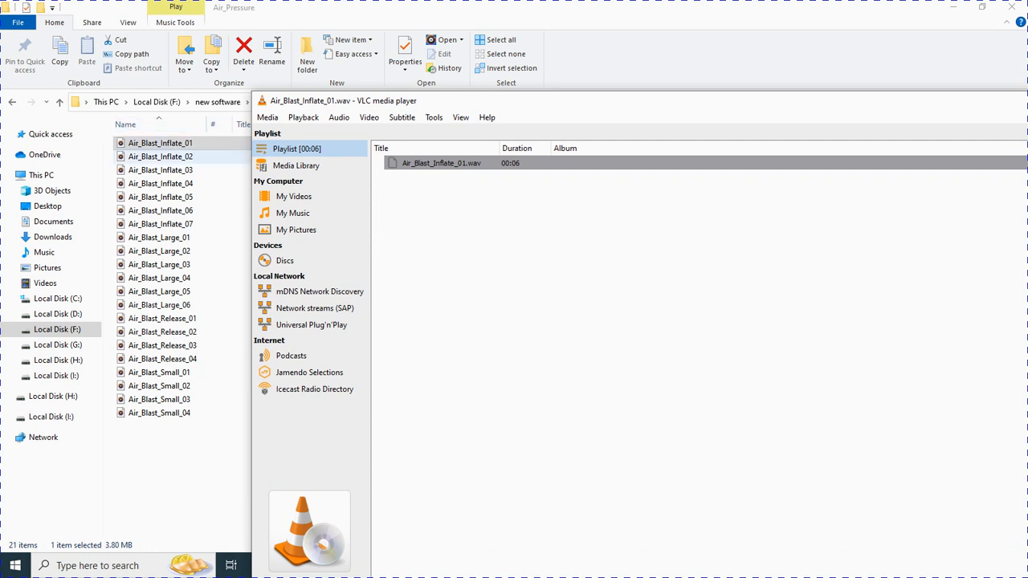
pyautogui.moveTo(104, 155); pyautogui.dragTo(428, 324)
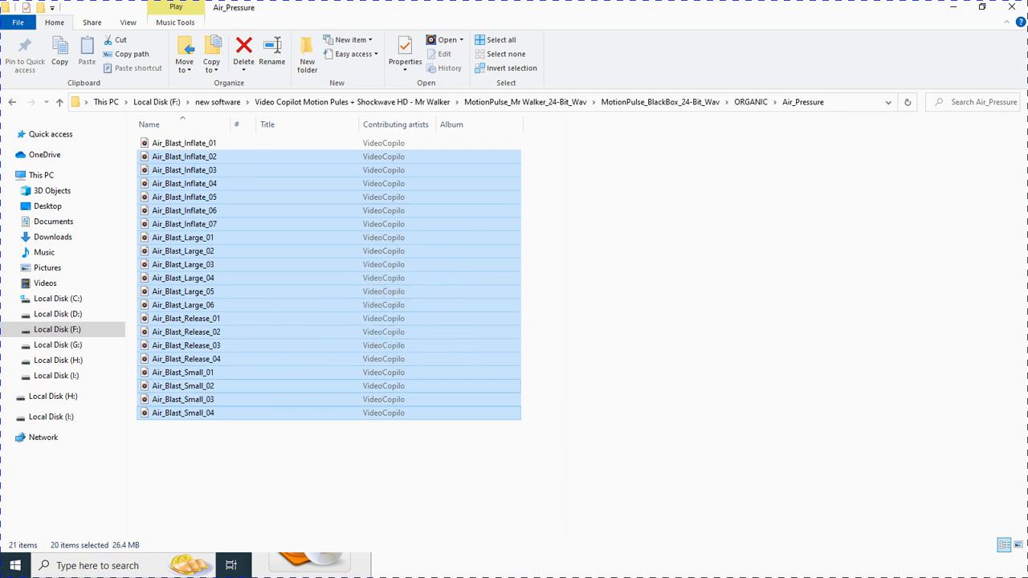
pyautogui.moveTo(480, 8); pyautogui.dragTo(674, 95)
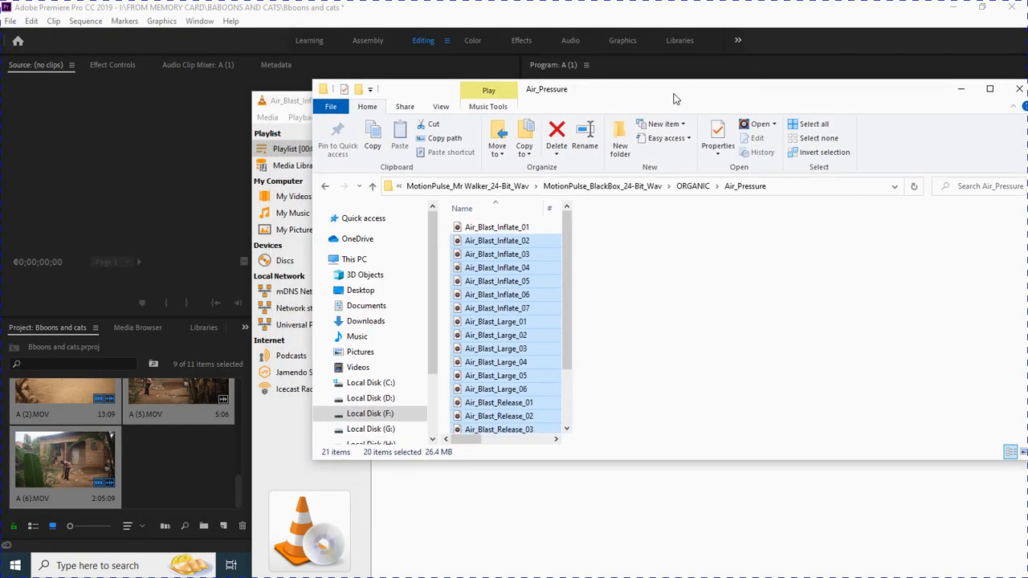
pyautogui.moveTo(299, 104); pyautogui.dragTo(321, 250)
pyautogui.click(418, 90)
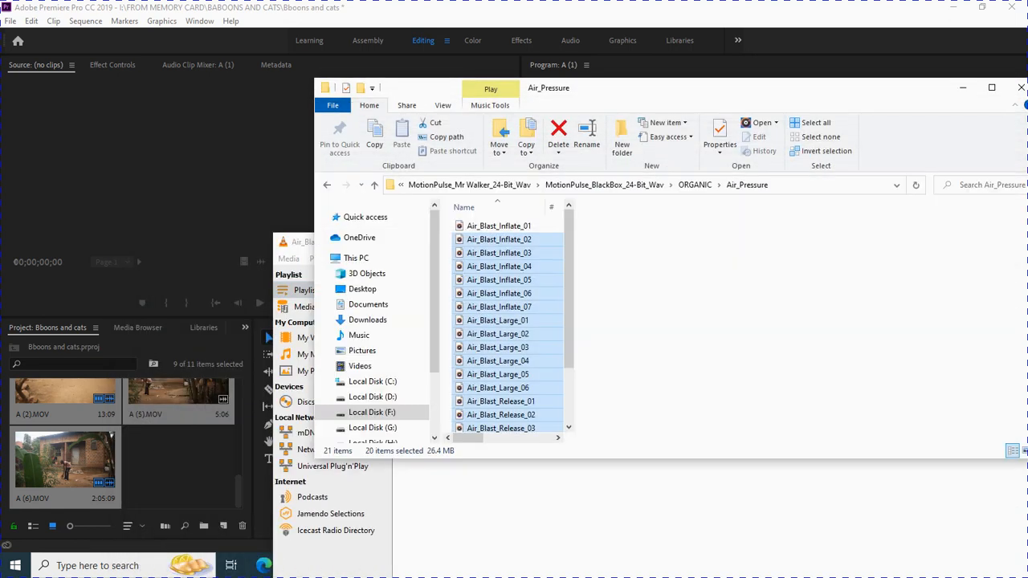
pyautogui.moveTo(514, 294); pyautogui.dragTo(188, 470)
pyautogui.click(619, 489)
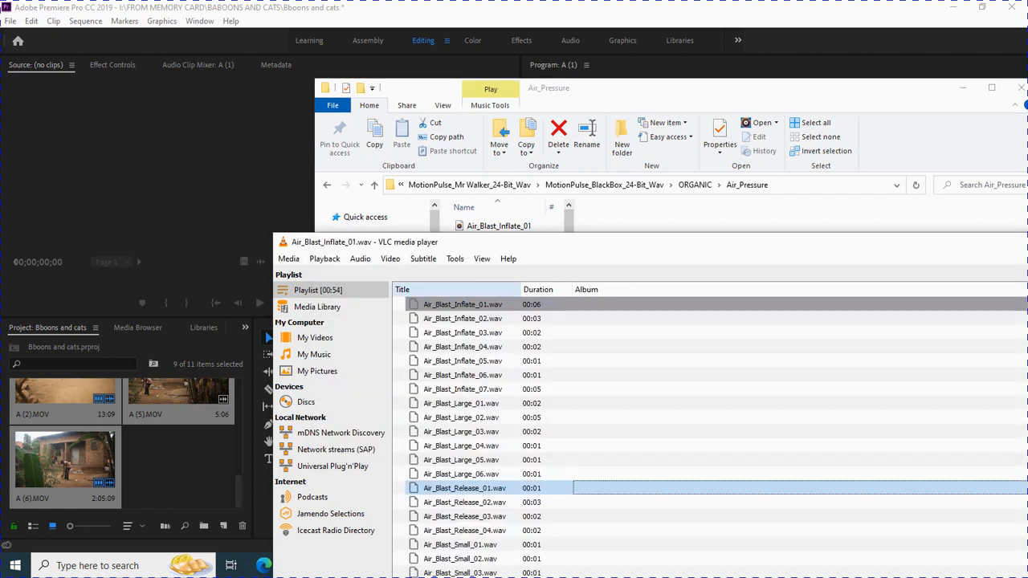
# Minimize the File Explorer window and maximize the VLC window with the sound playlist.
pyautogui.click(474, 333)
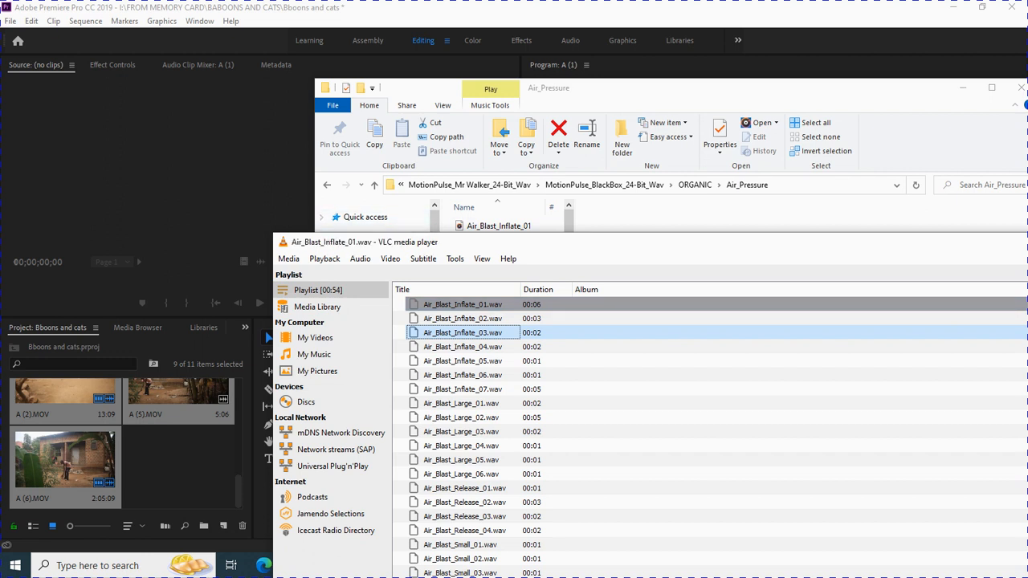
pyautogui.click(371, 231)
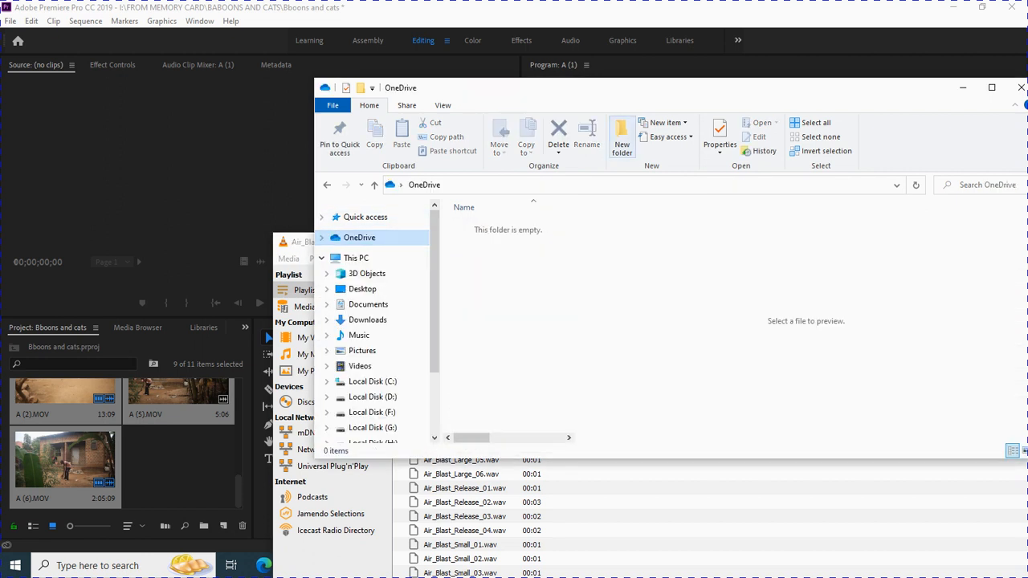
pyautogui.click(963, 88)
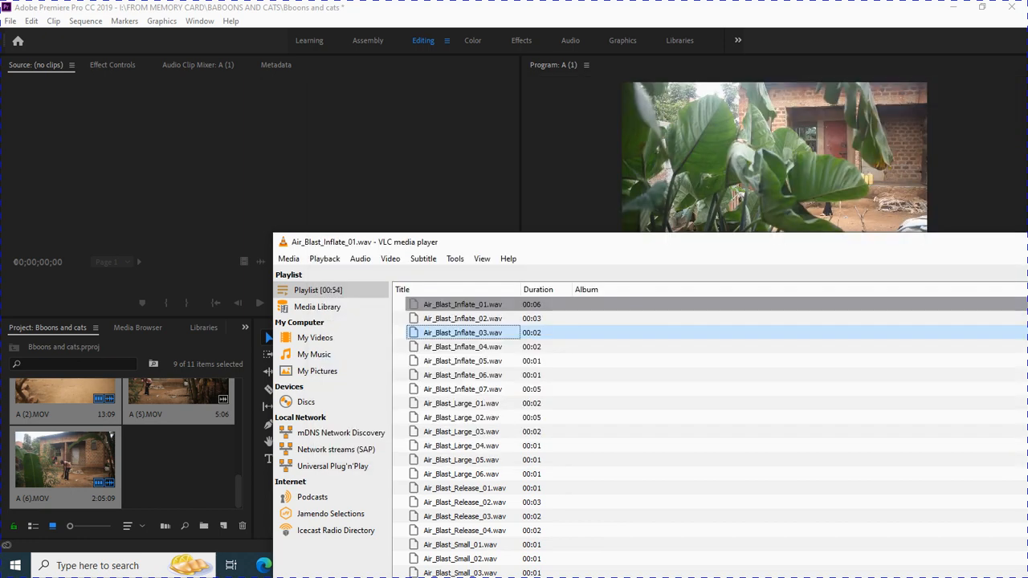
pyautogui.moveTo(588, 242); pyautogui.dragTo(424, 3)
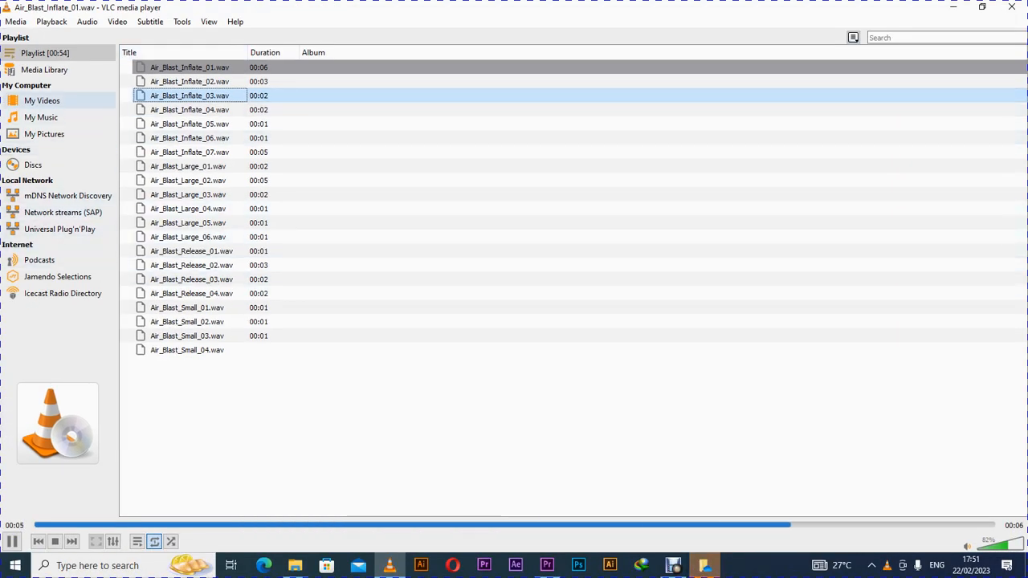
pyautogui.rightClick(6, 122)
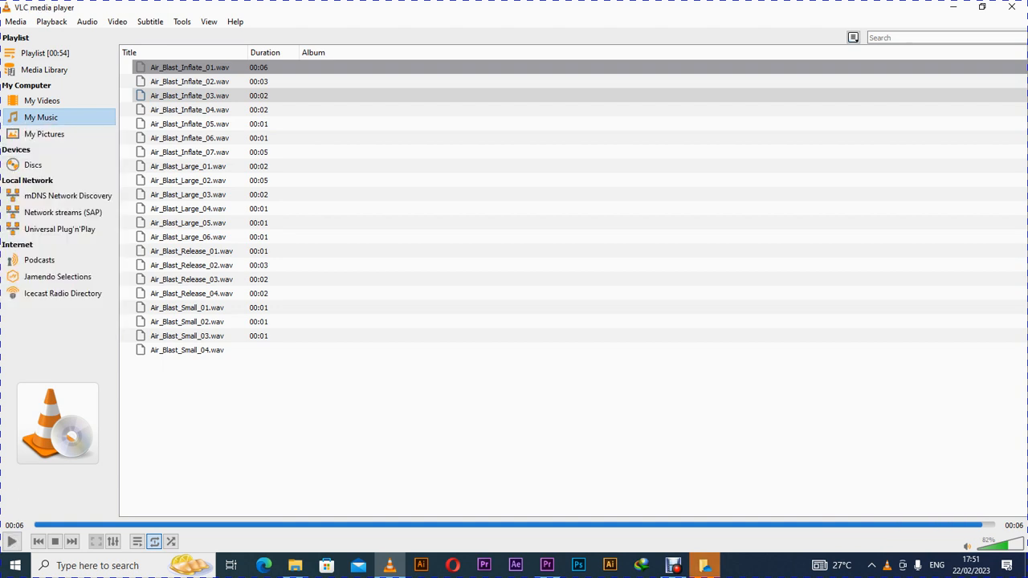
pyautogui.rightClick(95, 133)
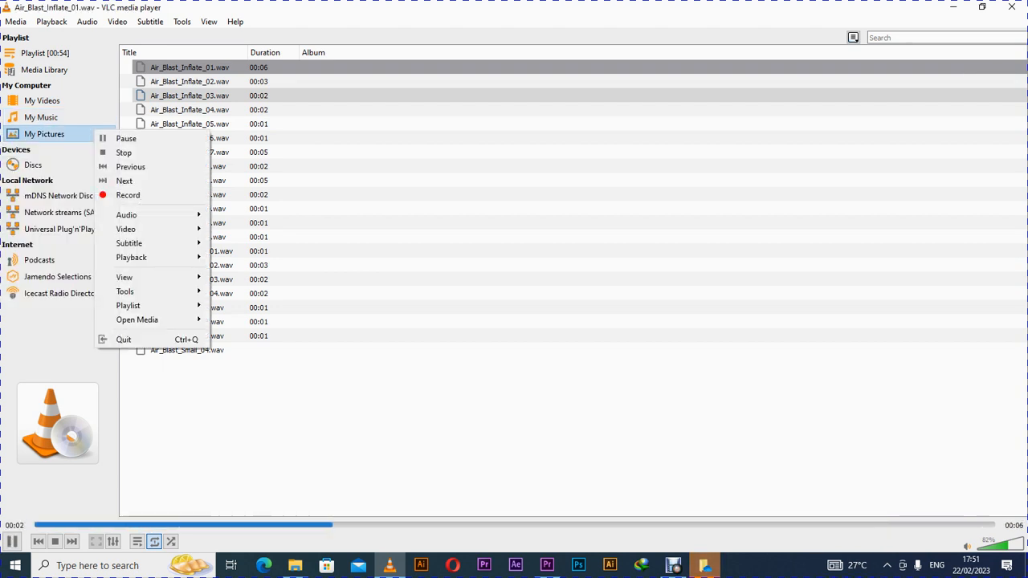
pyautogui.click(184, 53)
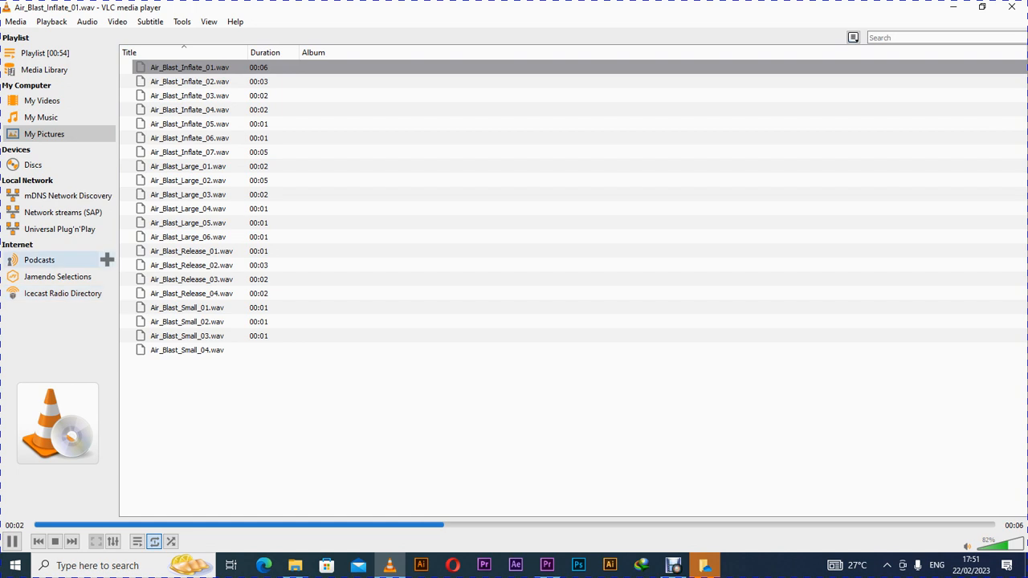
pyautogui.click(106, 259)
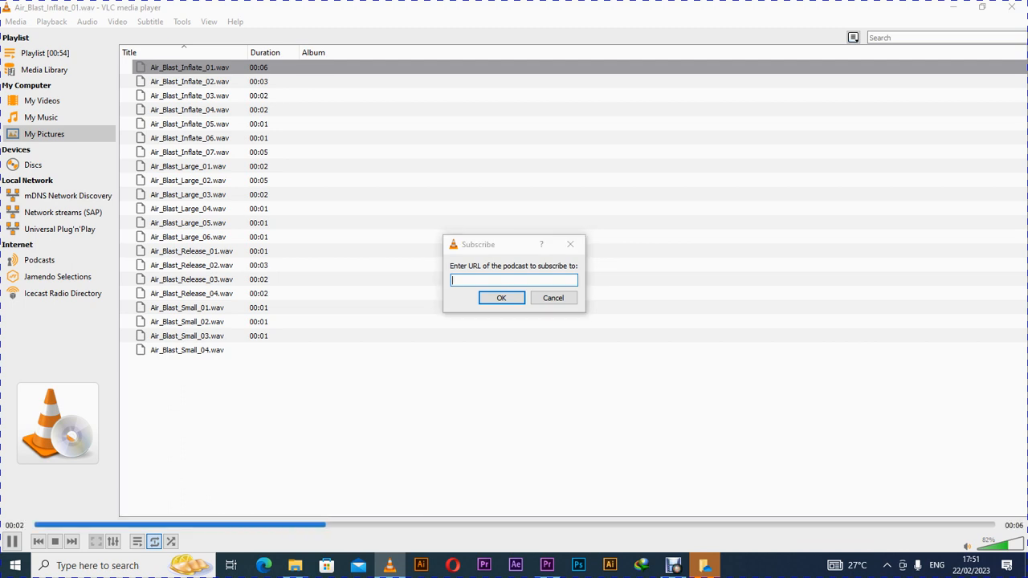
pyautogui.press('Escape')
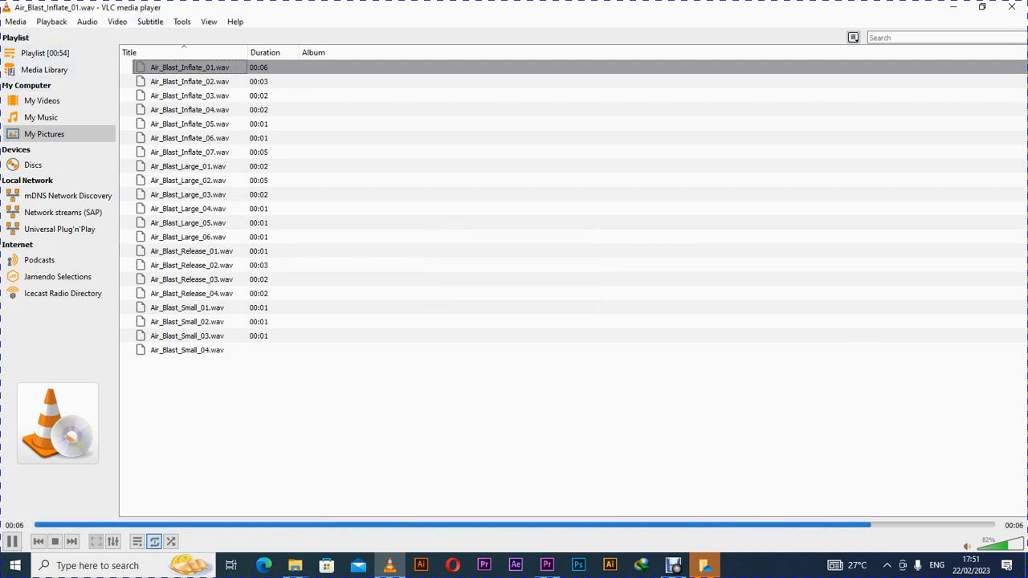
# Clear all Air_Blast sounds from the VLC playlist.
pyautogui.click(261, 96)
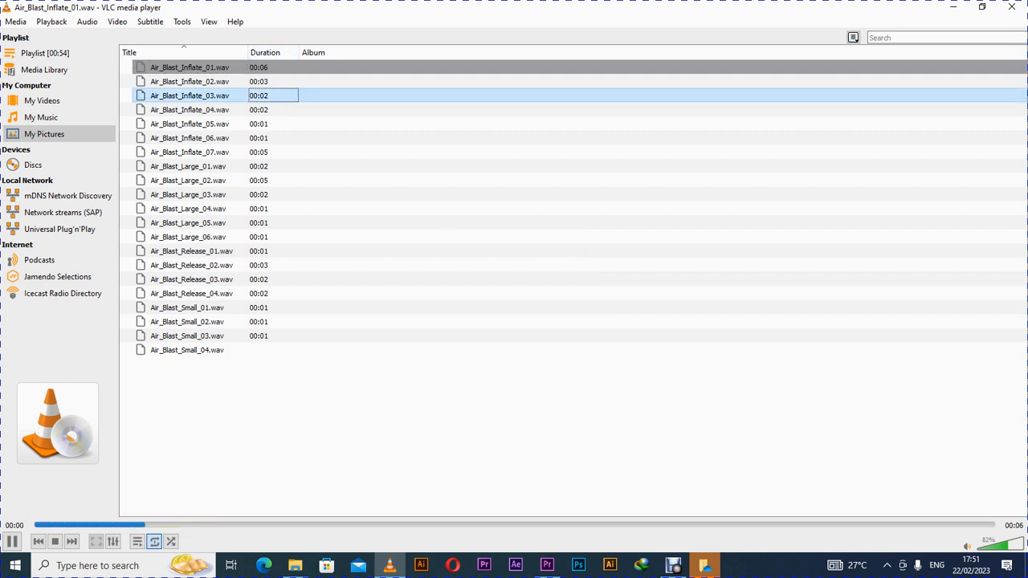
pyautogui.click(225, 96)
pyautogui.rightClick(221, 96)
pyautogui.click(482, 279)
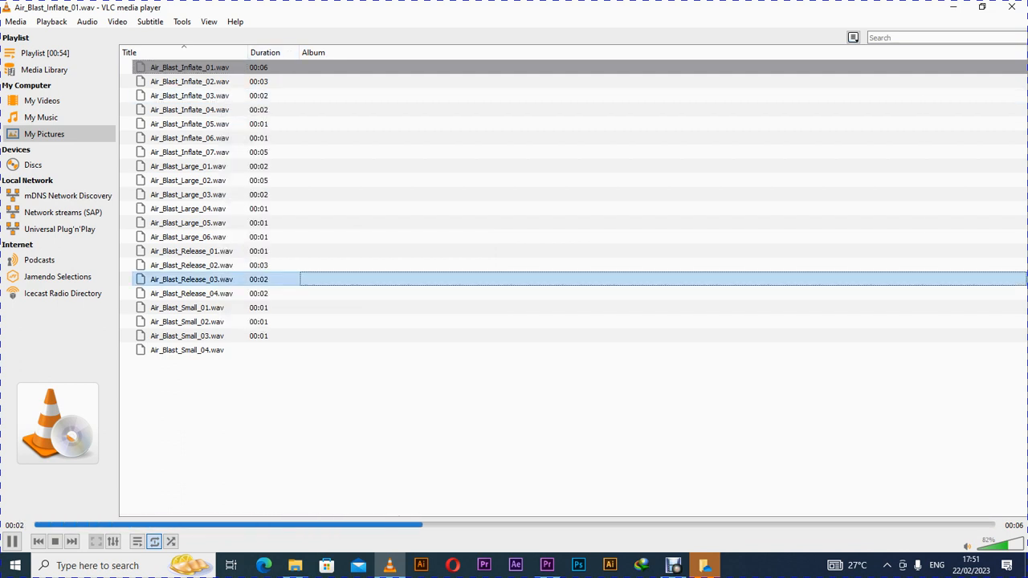
pyautogui.rightClick(493, 279)
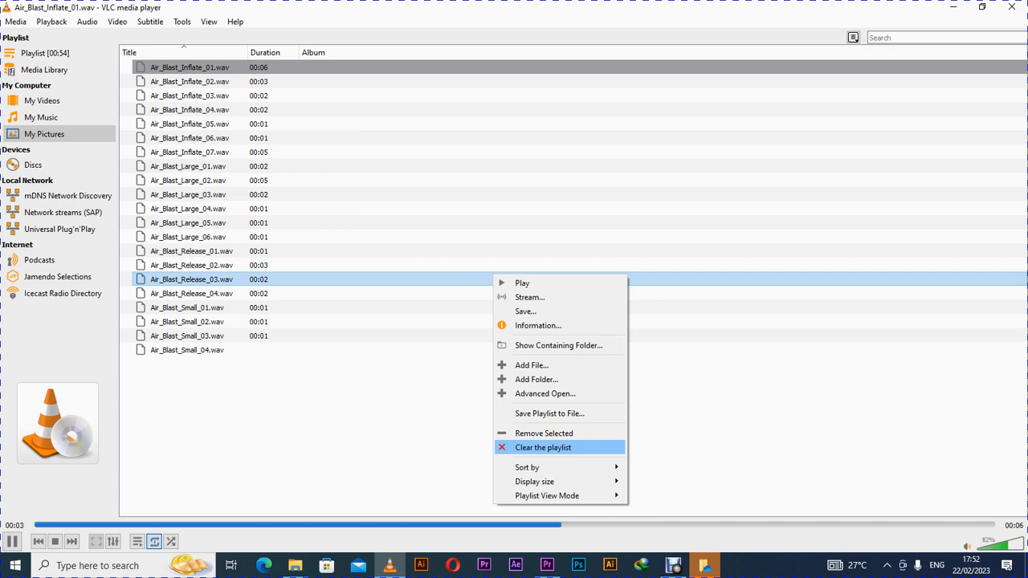
pyautogui.press('Return')
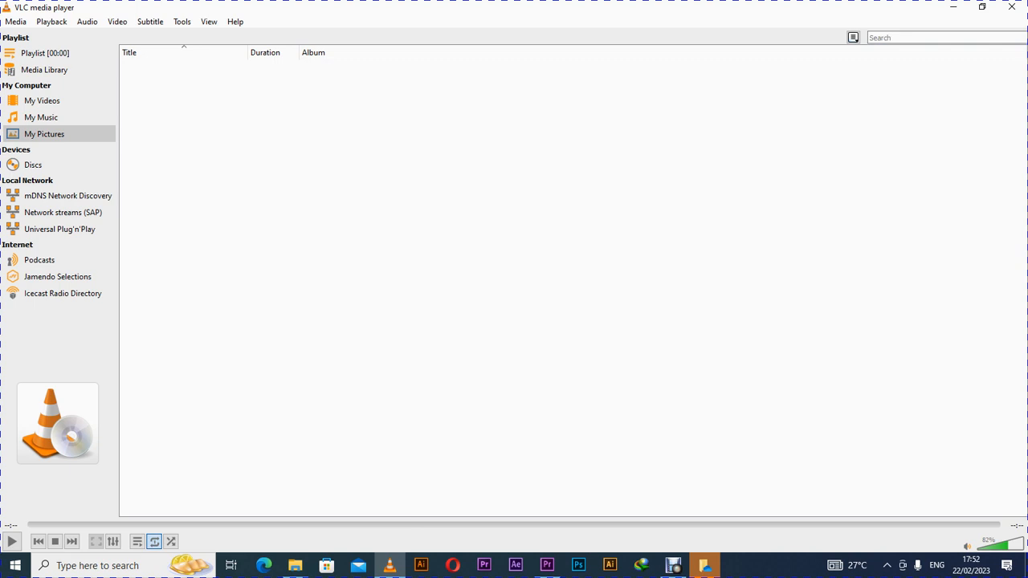
# Leave VLC media player and return to the Bboons and cats project in Premiere Pro.
pyautogui.press('super')
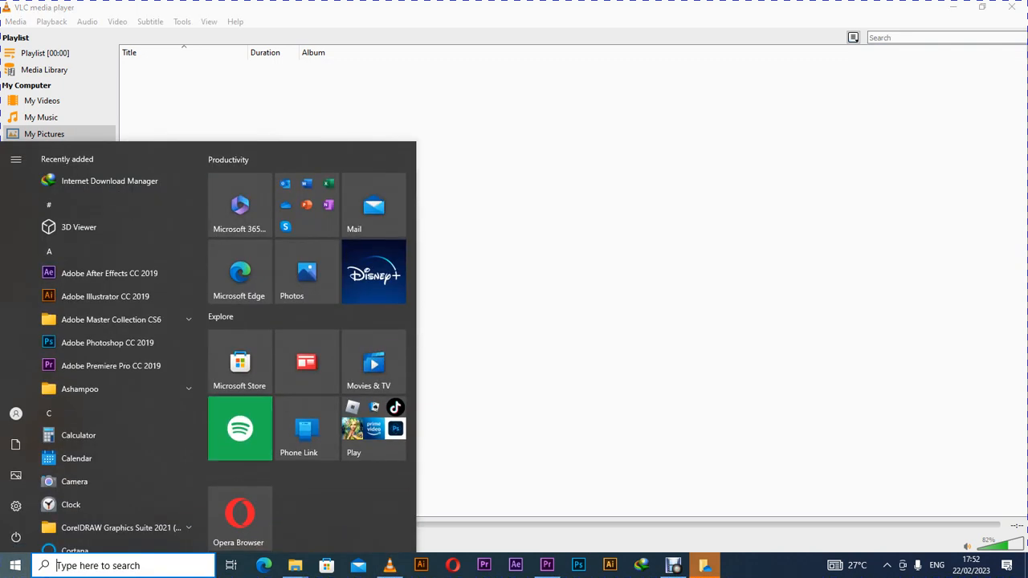
pyautogui.press('Escape')
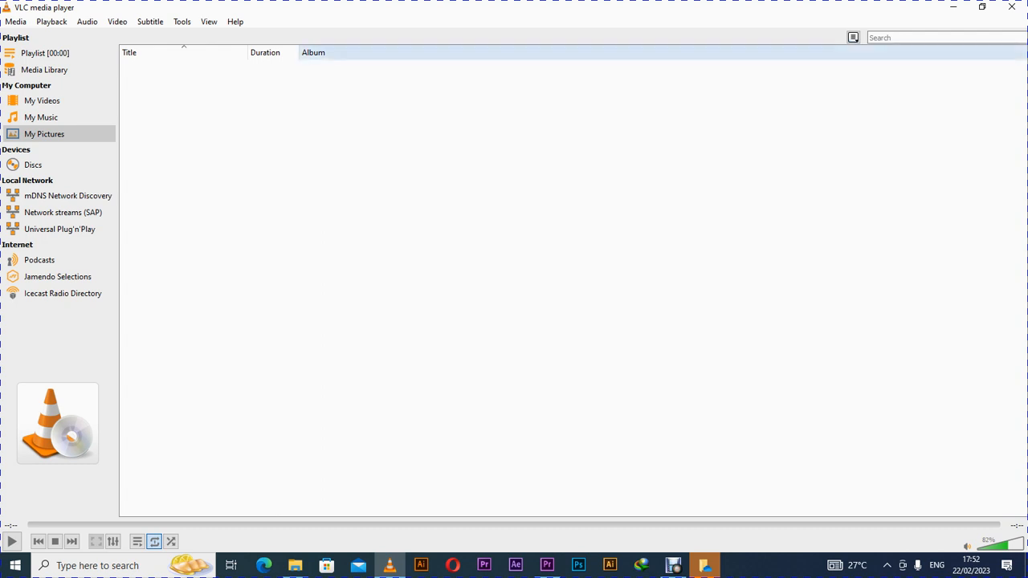
pyautogui.hotkey('alt', 'space')
pyautogui.press('Down')
pyautogui.press('Down')
pyautogui.press('Down')
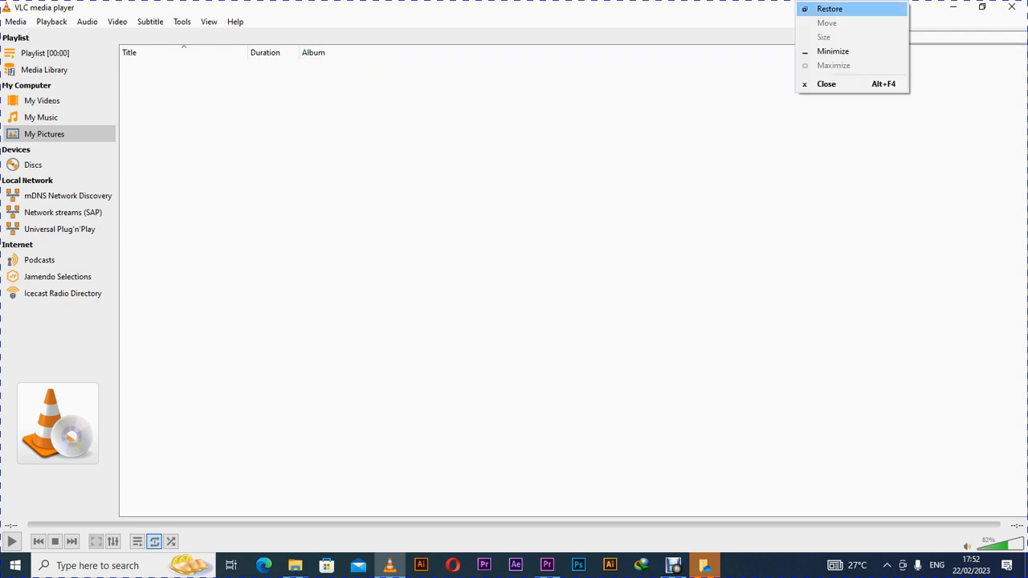
pyautogui.press('Return')
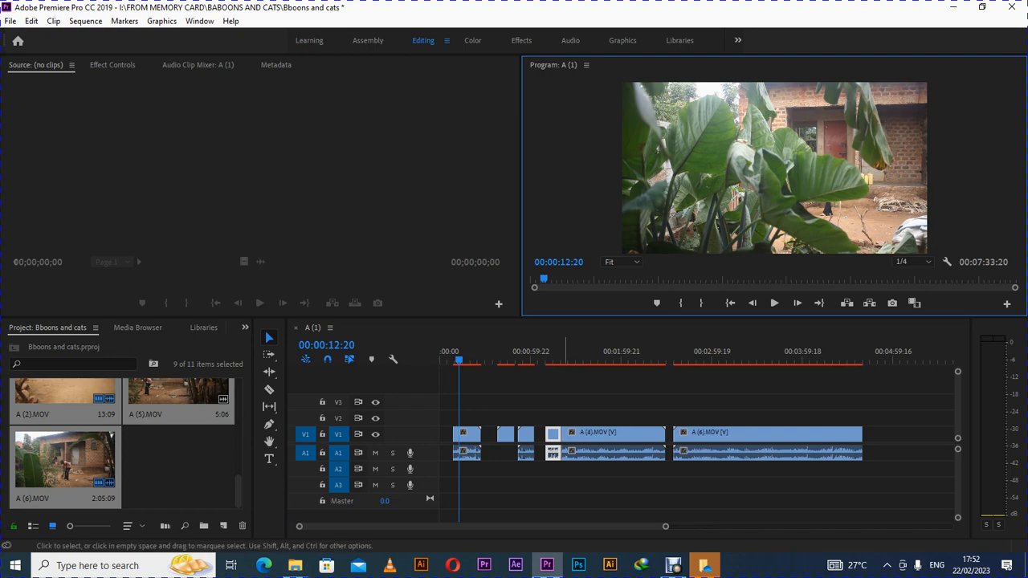
# Check the open File Explorer windows, bring up the OneDrive folder and maximize its window.
pyautogui.moveTo(295, 566)
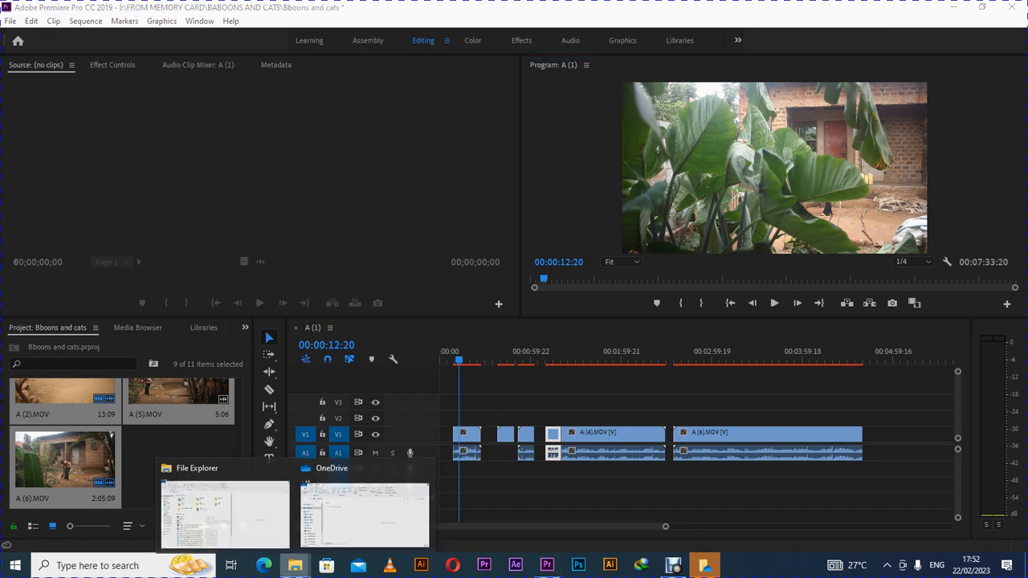
pyautogui.moveTo(364, 514)
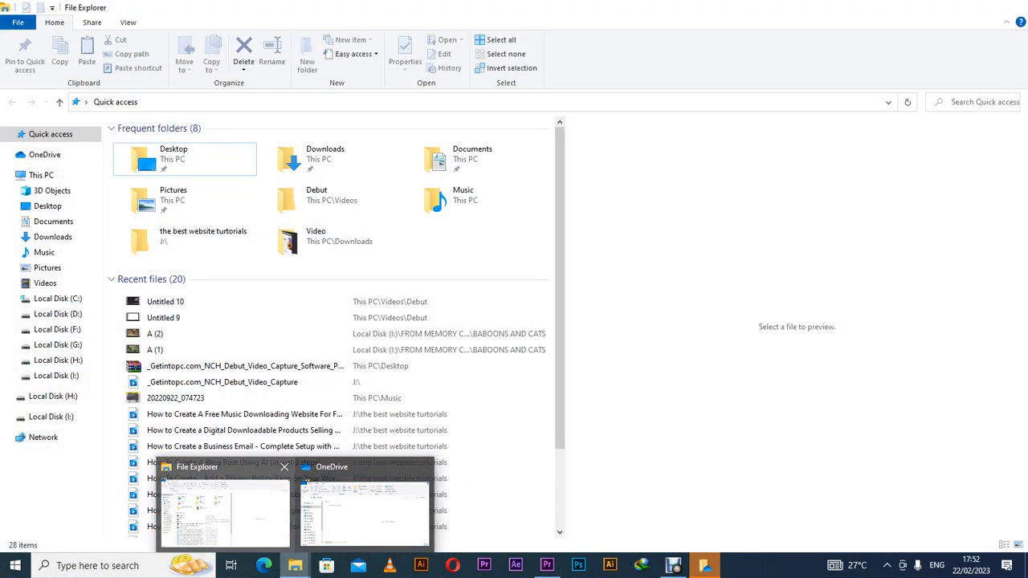
pyautogui.click(233, 506)
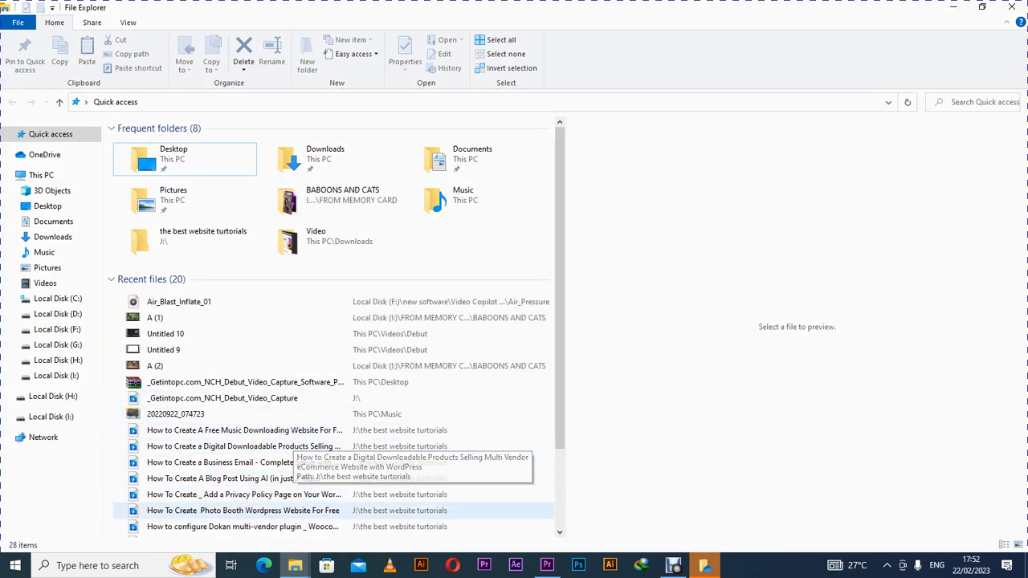
pyautogui.moveTo(295, 566)
pyautogui.click(364, 507)
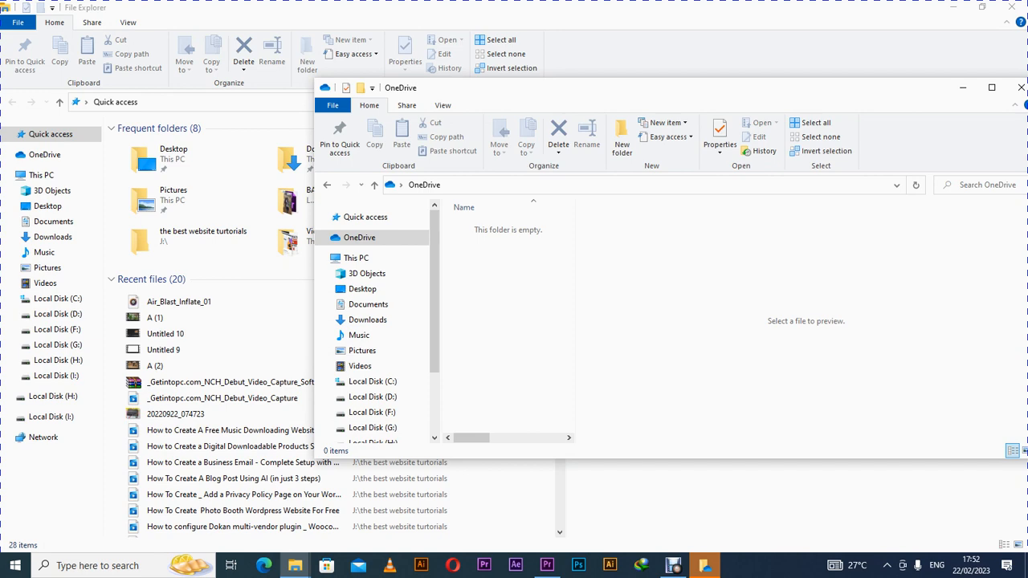
pyautogui.click(992, 87)
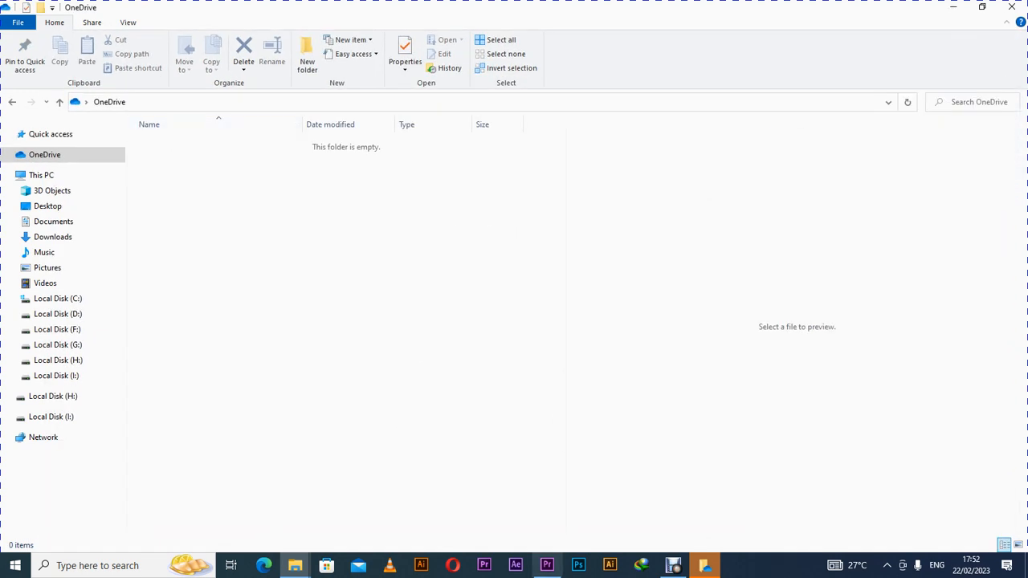
# Switch back to Premiere Pro, play the second clip on V1 from 00:00:38:05, and return the playhead to 00:00:36:02.
pyautogui.click(547, 566)
pyautogui.moveTo(459, 361); pyautogui.dragTo(496, 361)
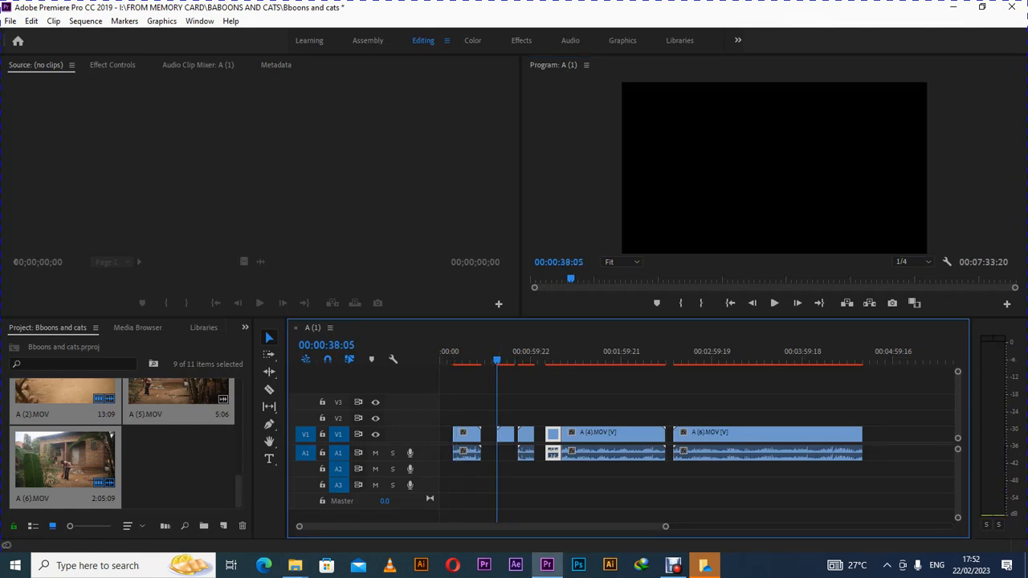
pyautogui.click(774, 303)
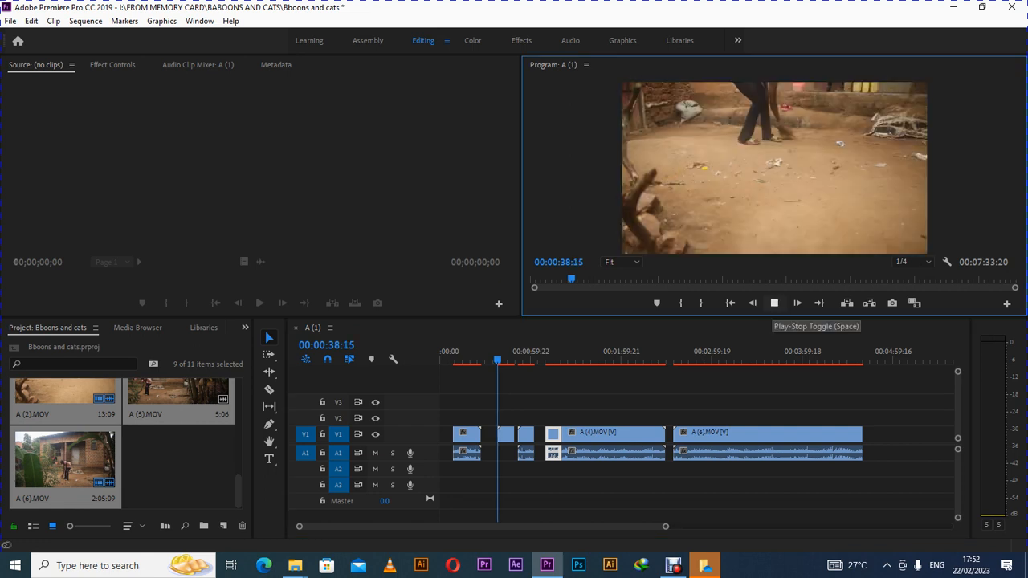
pyautogui.click(774, 303)
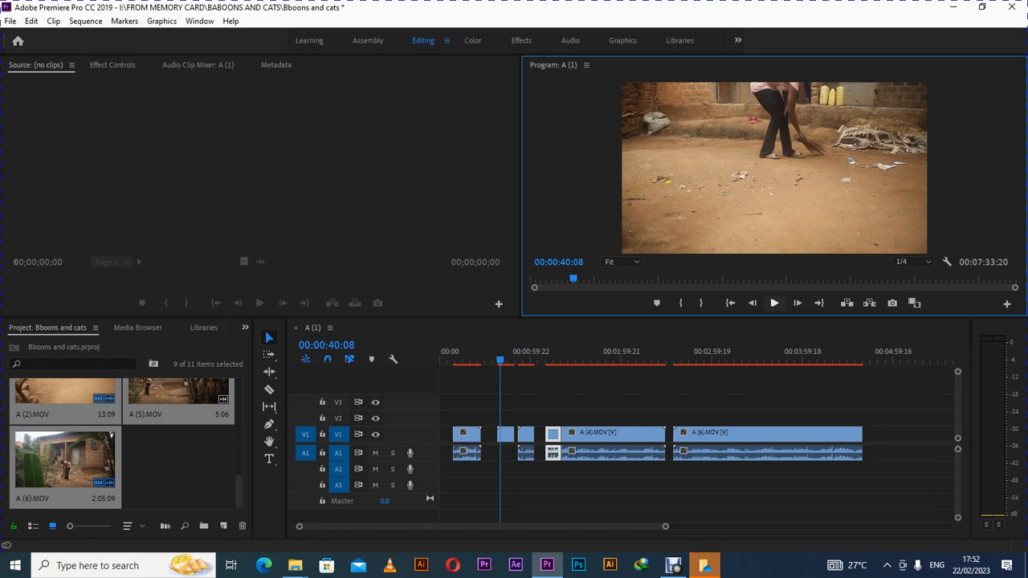
pyautogui.press('space')
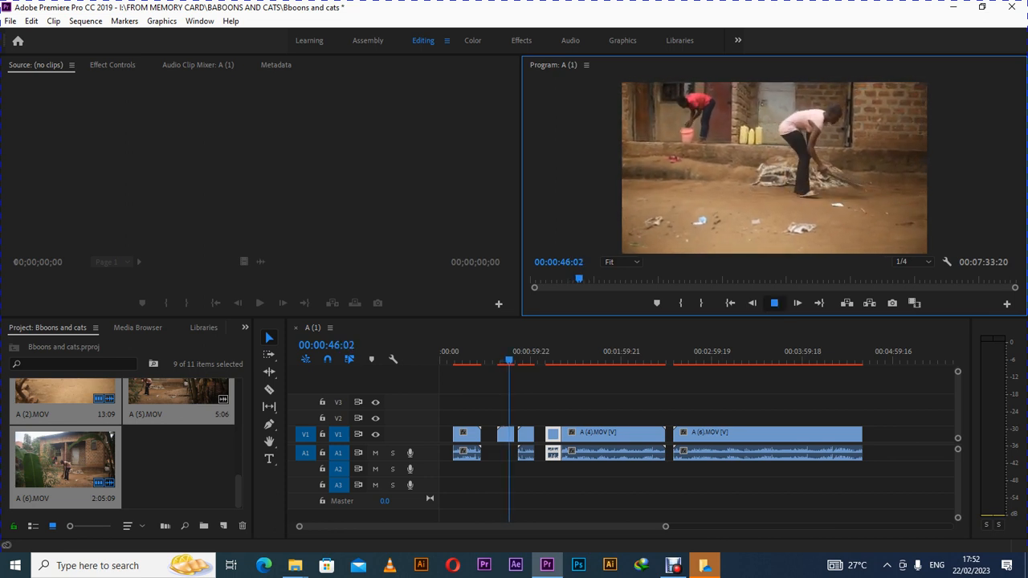
pyautogui.press('space')
pyautogui.click(509, 361)
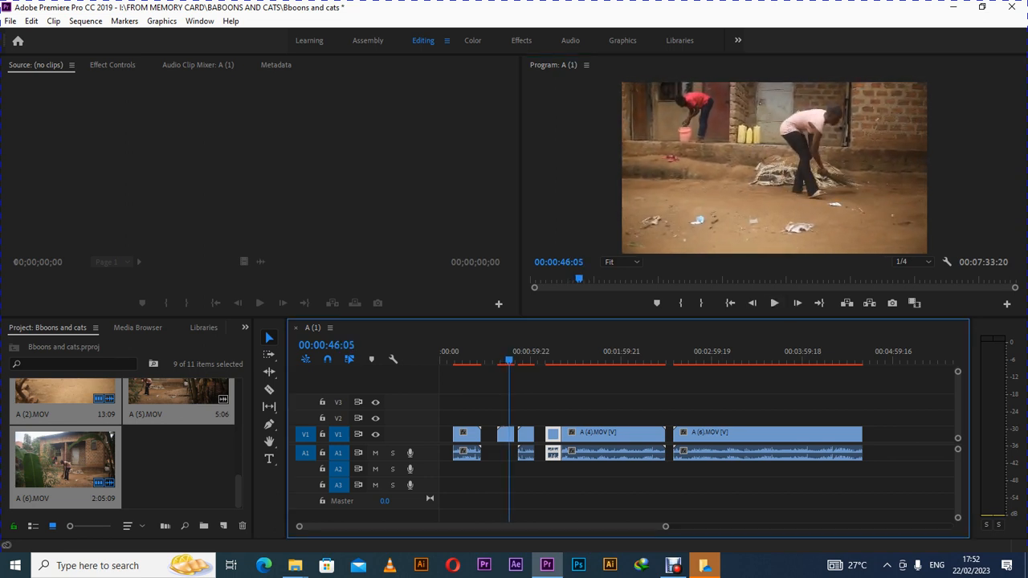
pyautogui.moveTo(509, 361); pyautogui.dragTo(494, 361)
# Search the effects for "stabili" and apply Warp Stabilizer to the A (2).MOV clip on V1.
pyautogui.click(245, 327)
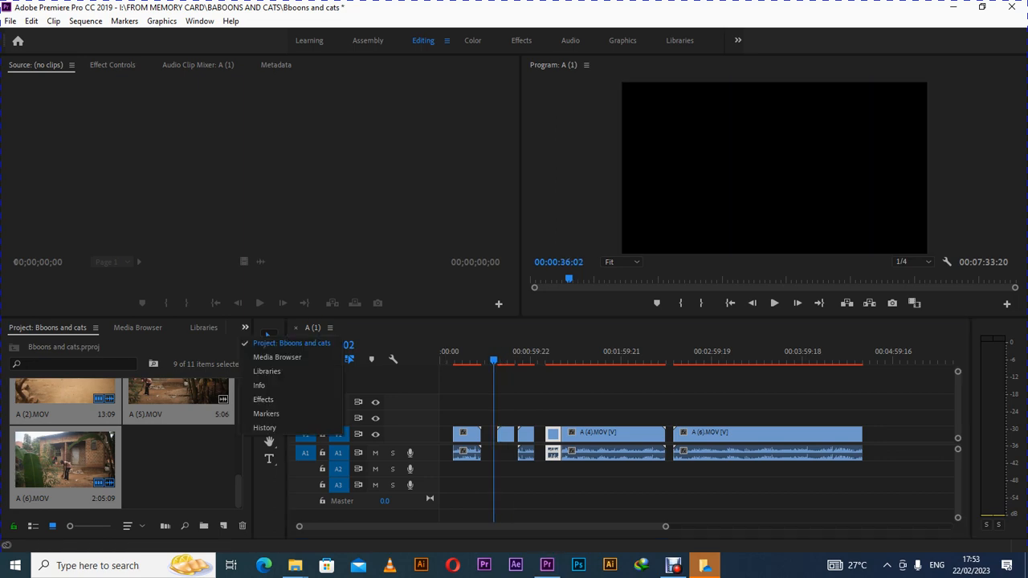
pyautogui.click(265, 400)
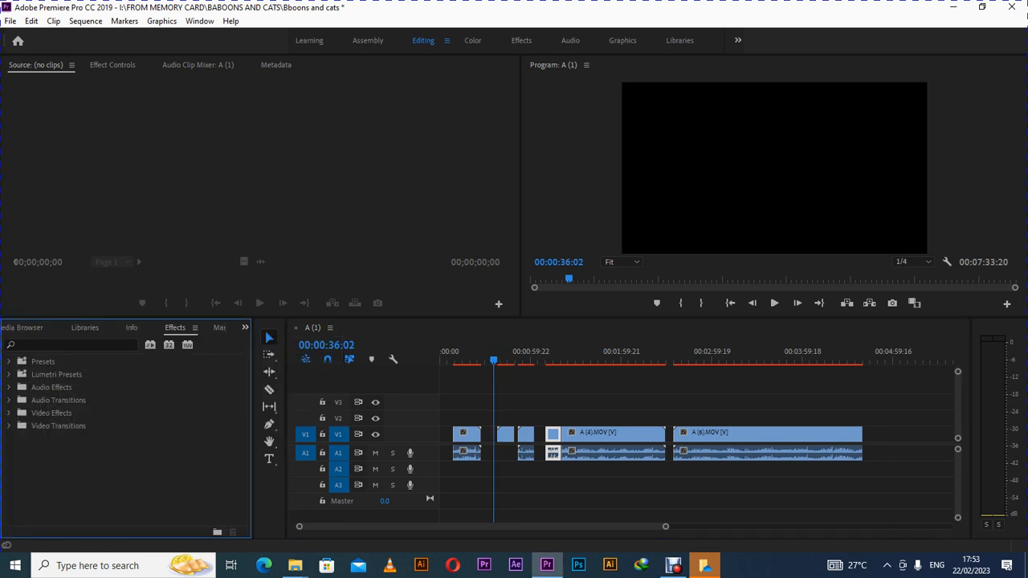
pyautogui.click(71, 345)
pyautogui.write('sta')
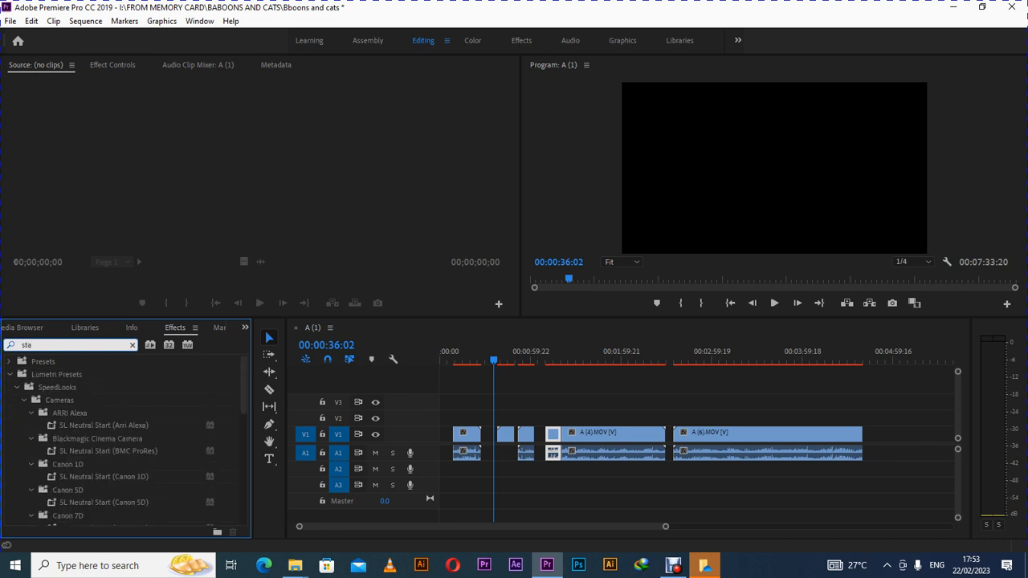
pyautogui.write('bili')
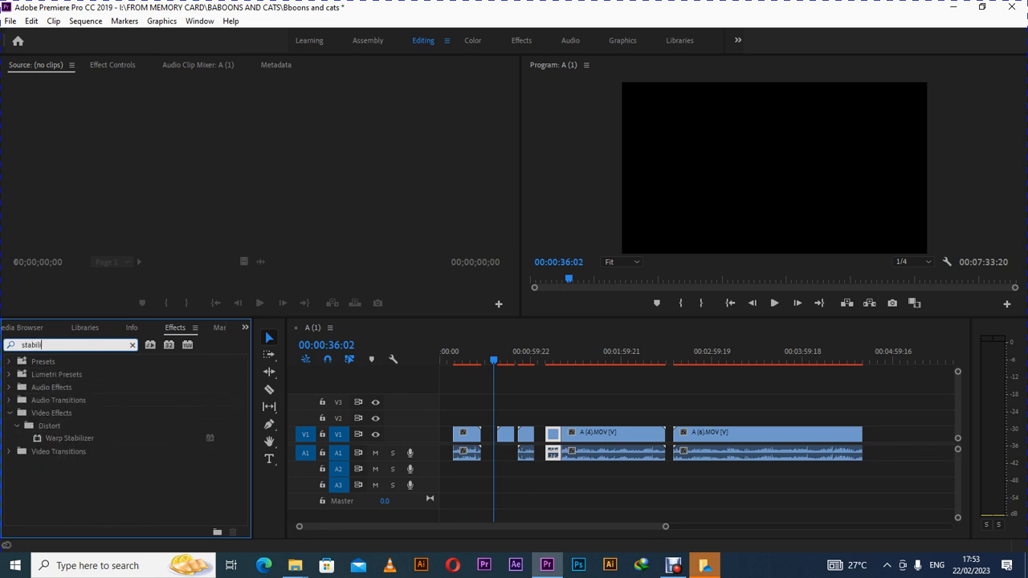
pyautogui.moveTo(70, 439); pyautogui.dragTo(505, 434)
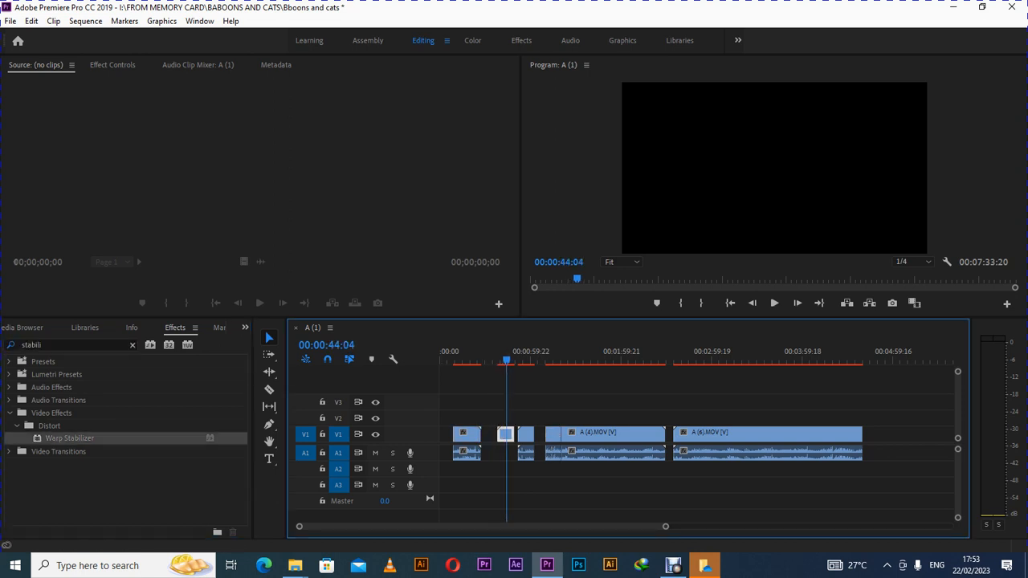
# Set the A (2).MOV clip's Warp Stabilizer method to Position, Scale, Rotation and keep Smooth Motion as the result.
pyautogui.press('Up')
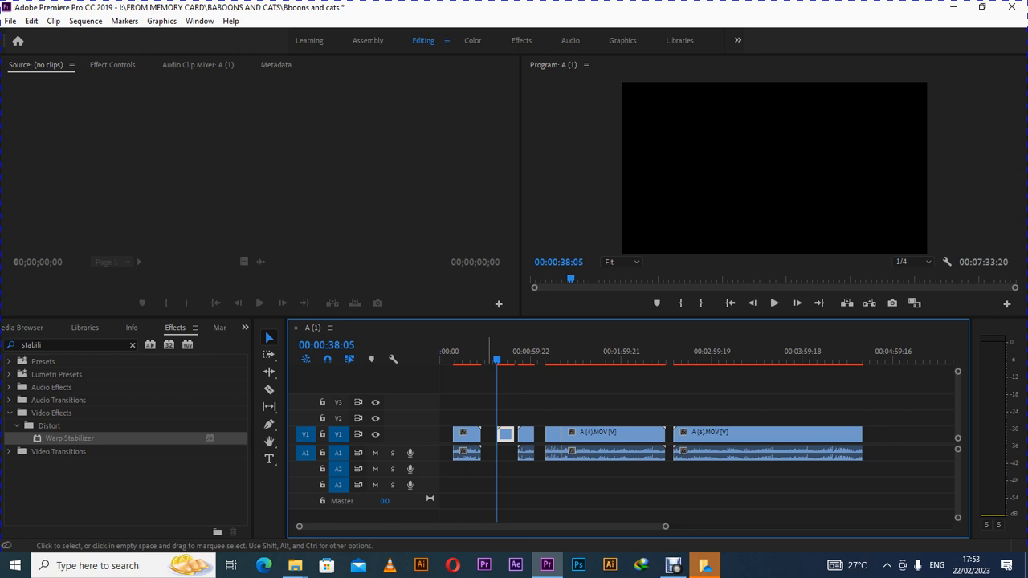
pyautogui.click(112, 65)
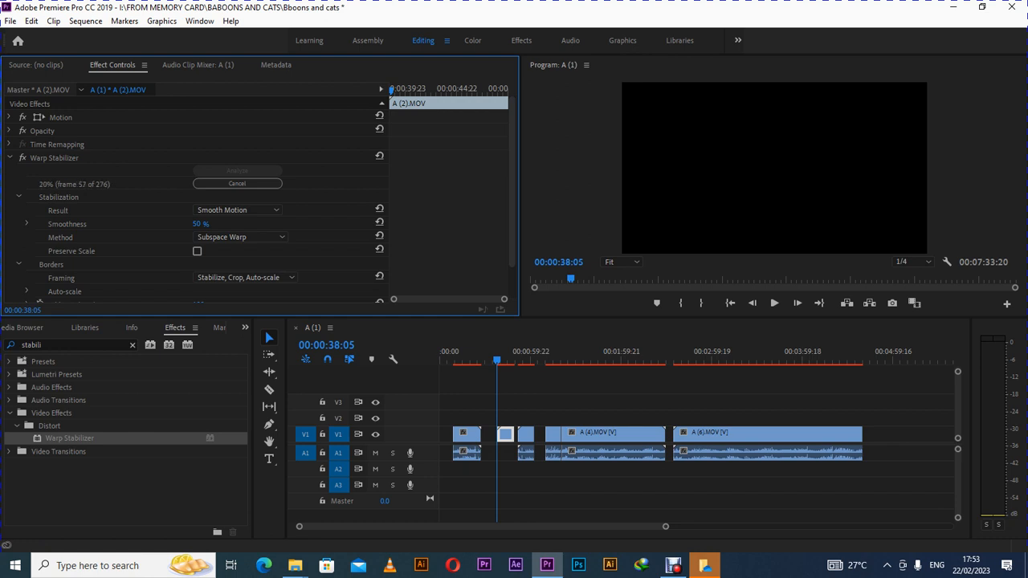
pyautogui.moveTo(512, 185); pyautogui.dragTo(513, 216)
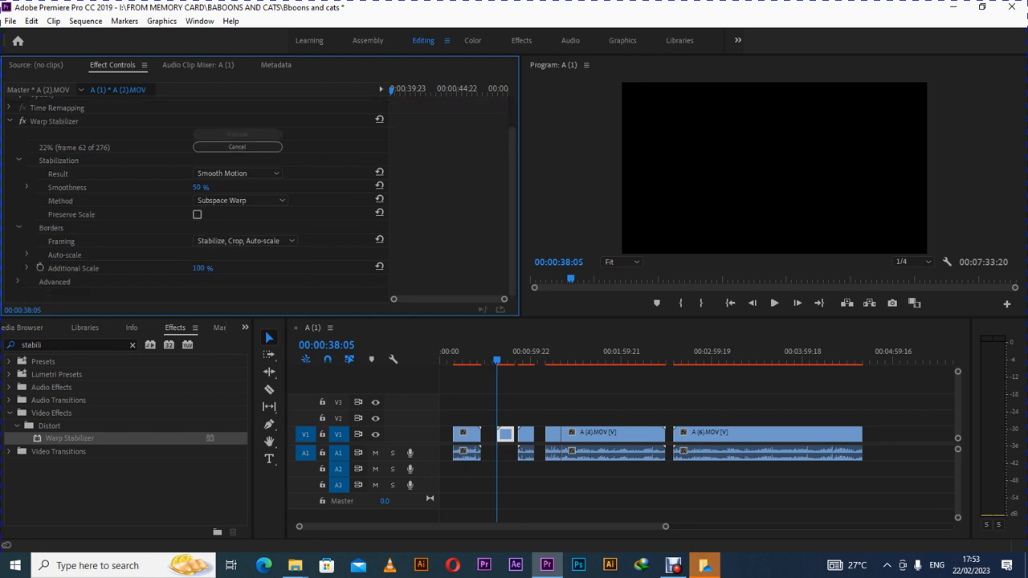
pyautogui.click(239, 200)
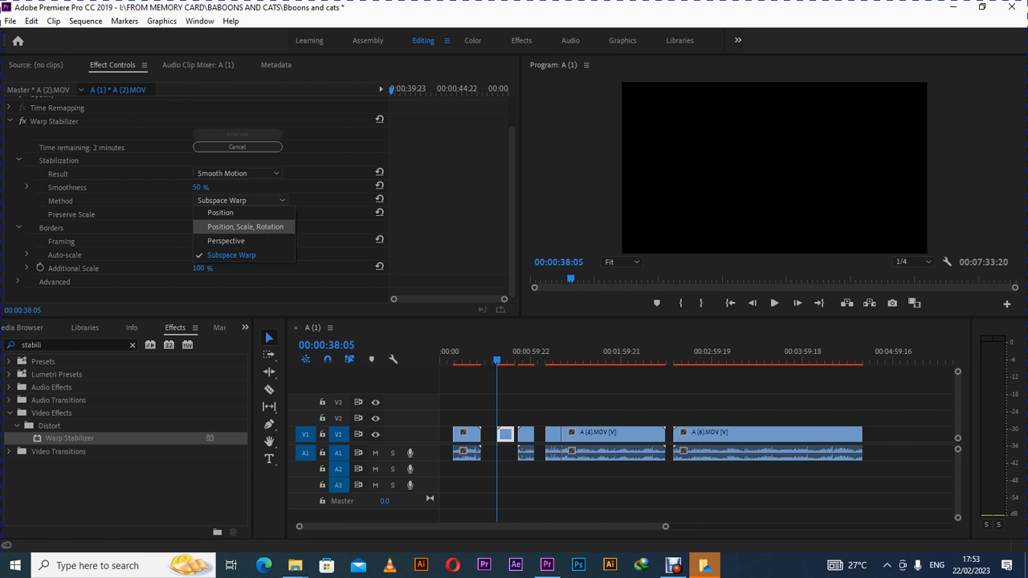
pyautogui.click(245, 227)
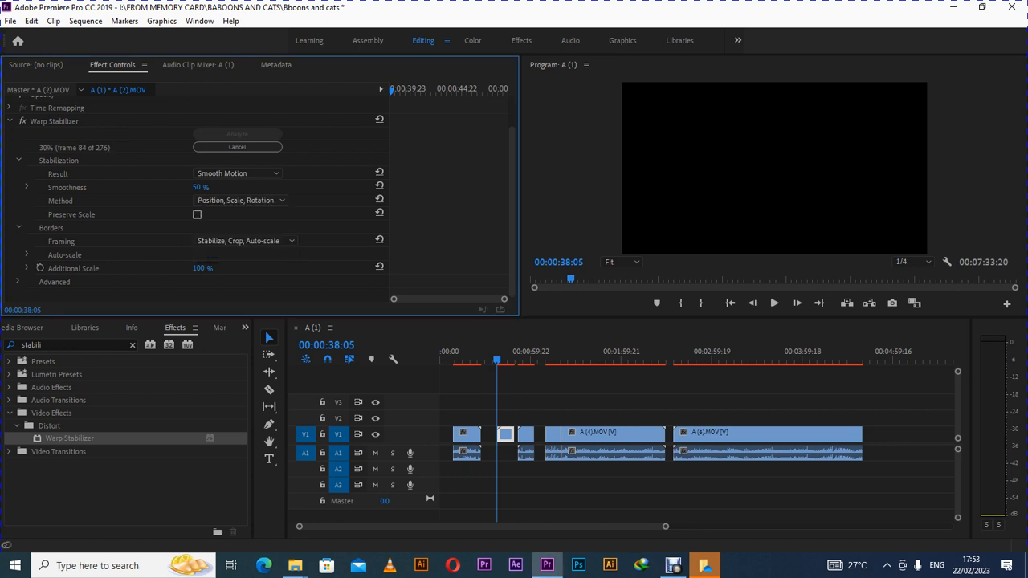
pyautogui.click(238, 172)
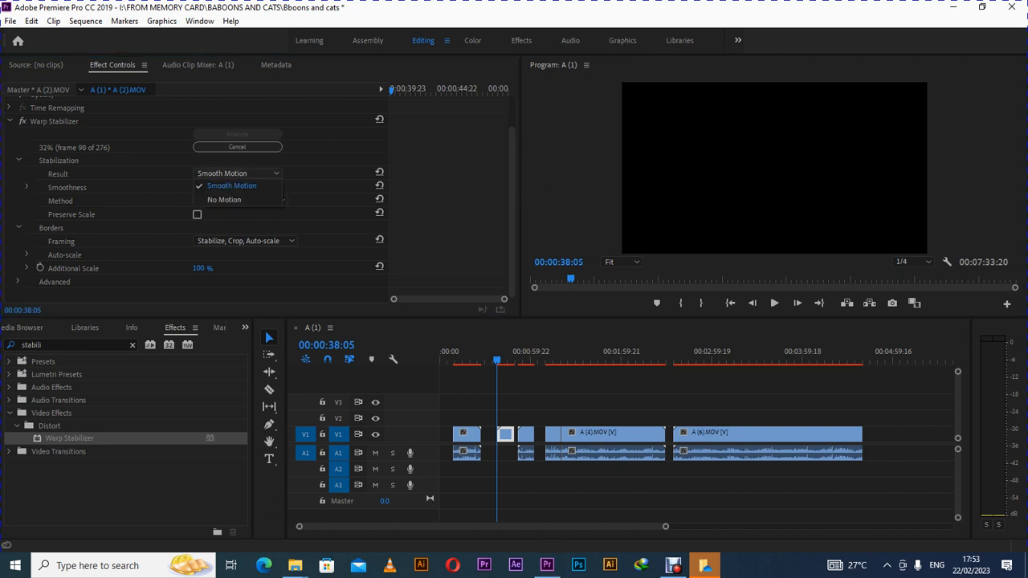
pyautogui.click(231, 186)
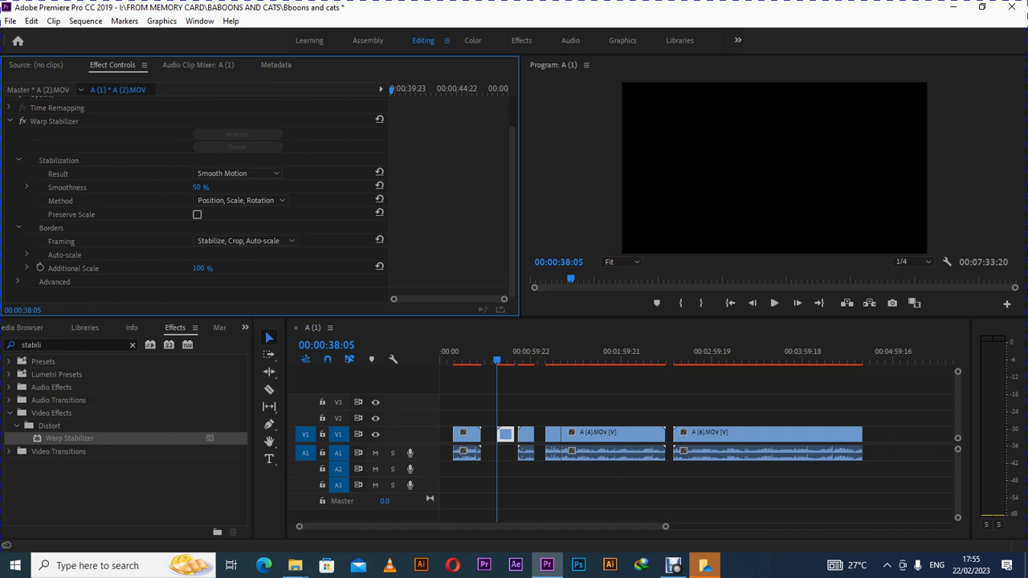
# Play the stabilized A (2).MOV clip from its start at 00:00:38:05 to check the motion.
pyautogui.click(501, 354)
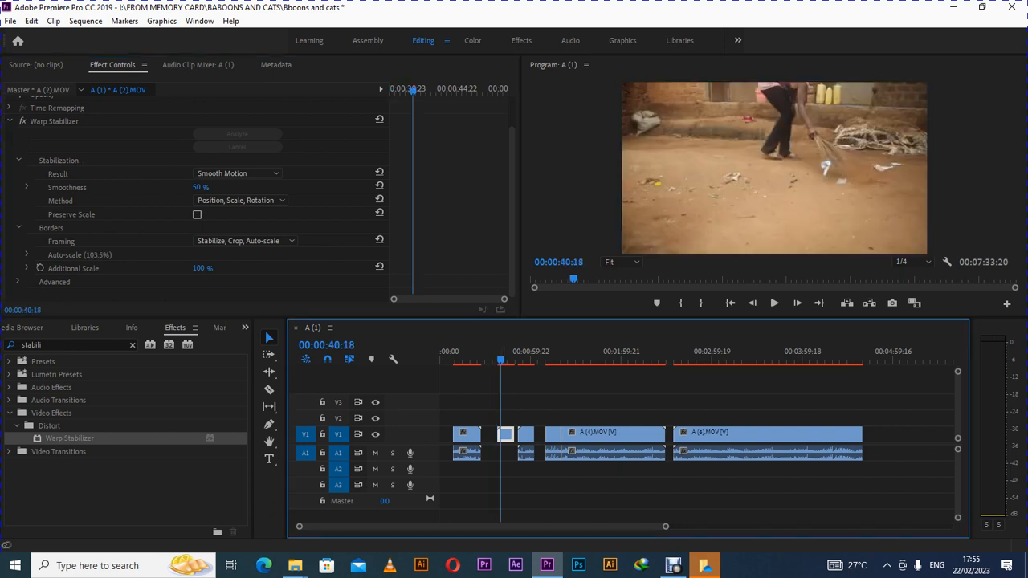
pyautogui.click(497, 353)
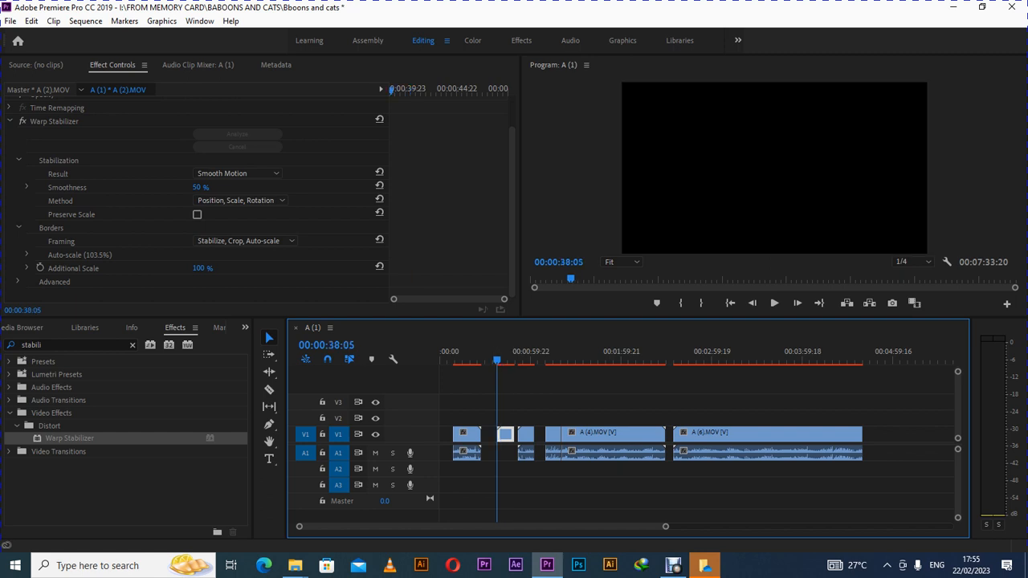
pyautogui.press('space')
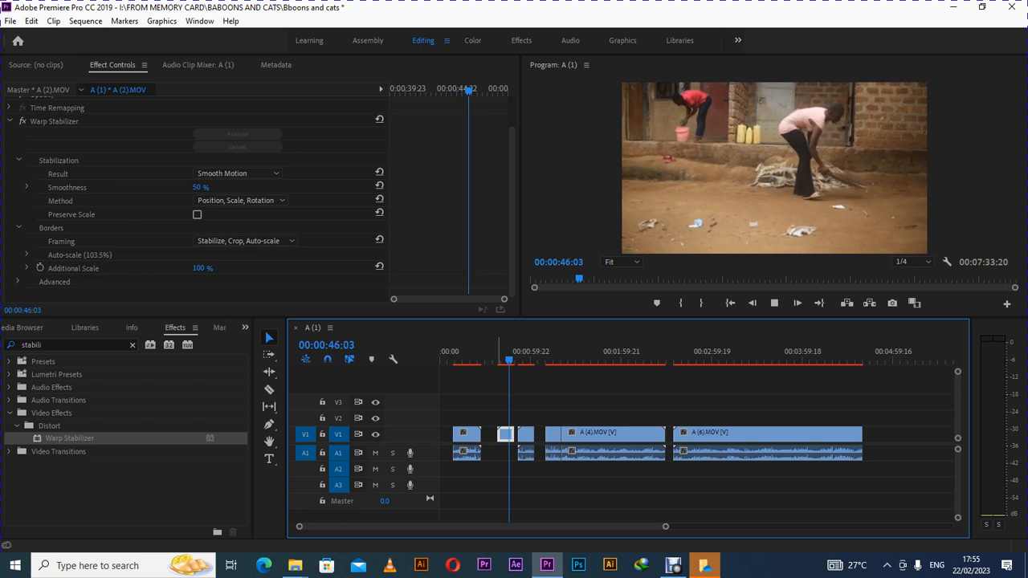
pyautogui.press('space')
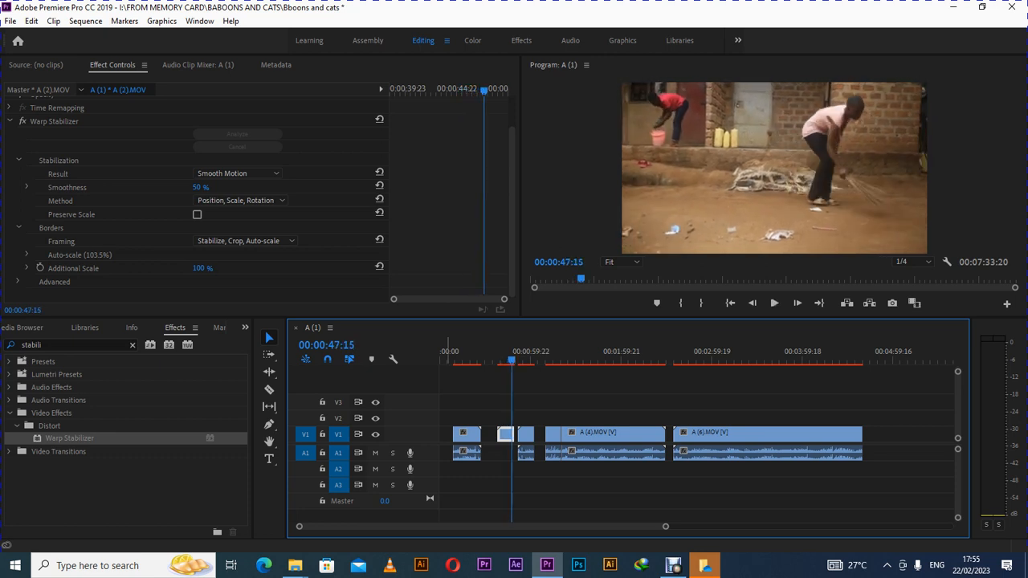
# Clear the effects search, move the A (2).MOV clip about 4.5 seconds earlier on V1, and place the playhead at 00:00:35:11.
pyautogui.click(132, 346)
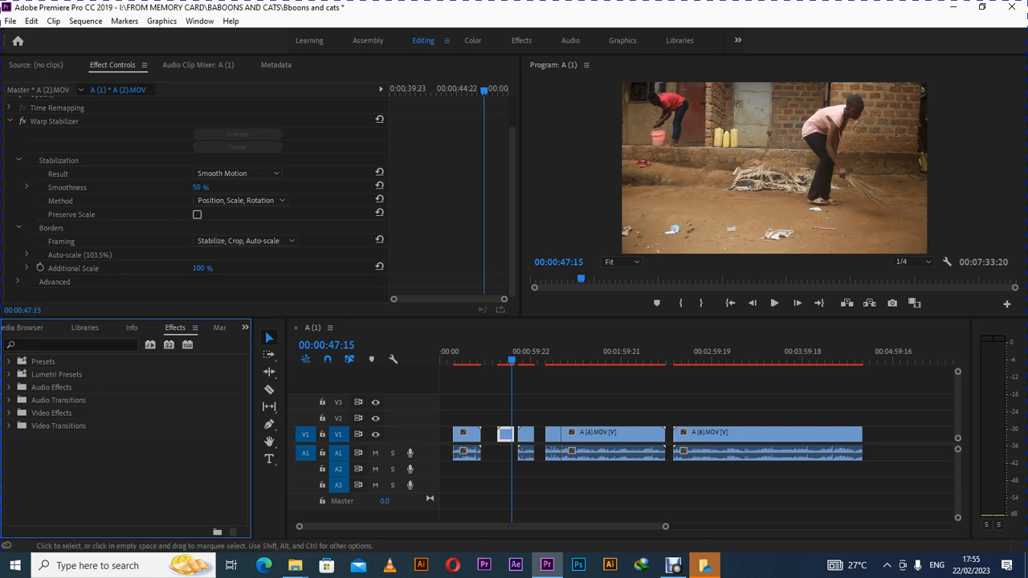
pyautogui.moveTo(666, 527); pyautogui.dragTo(434, 527)
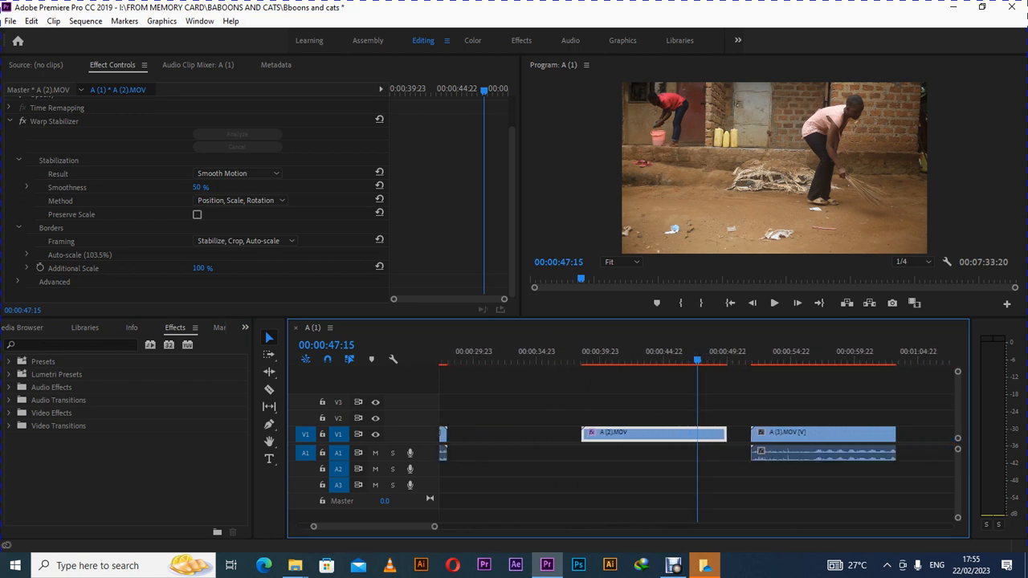
pyautogui.moveTo(629, 437); pyautogui.dragTo(571, 437)
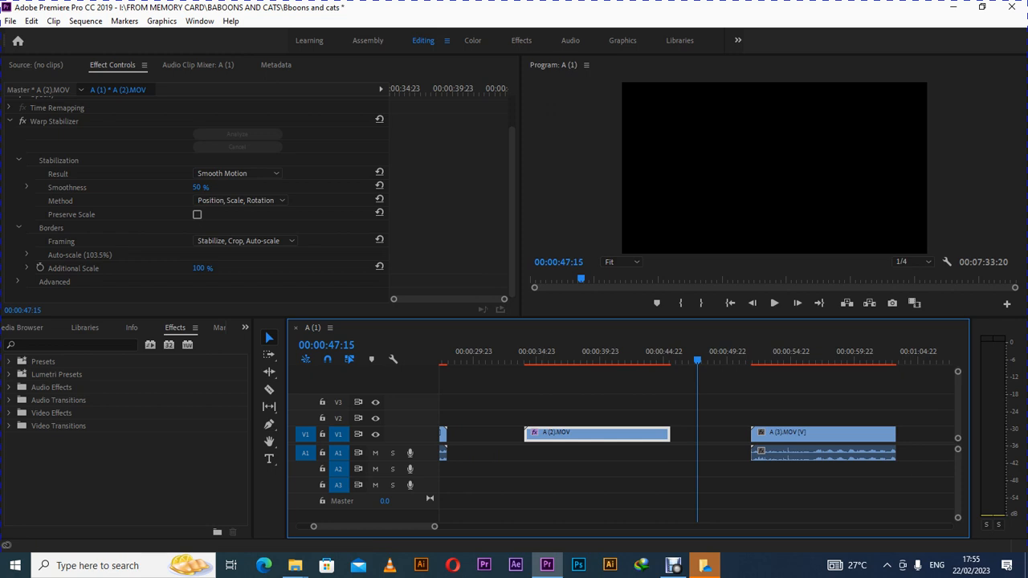
pyautogui.click(546, 358)
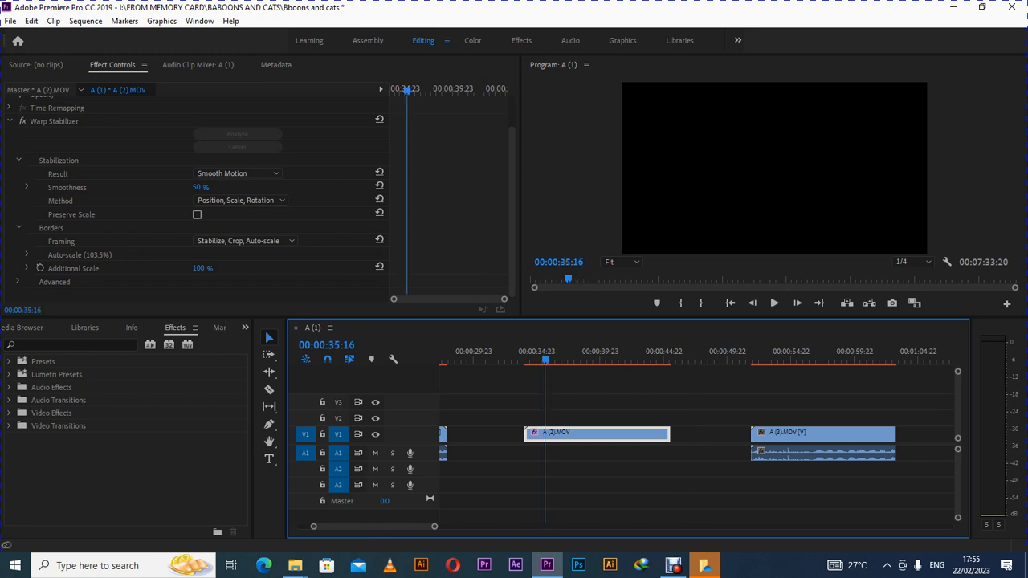
pyautogui.moveTo(545, 359)
pyautogui.mouseDown()
pyautogui.moveTo(555, 359)
pyautogui.moveTo(543, 359)
pyautogui.mouseUp()
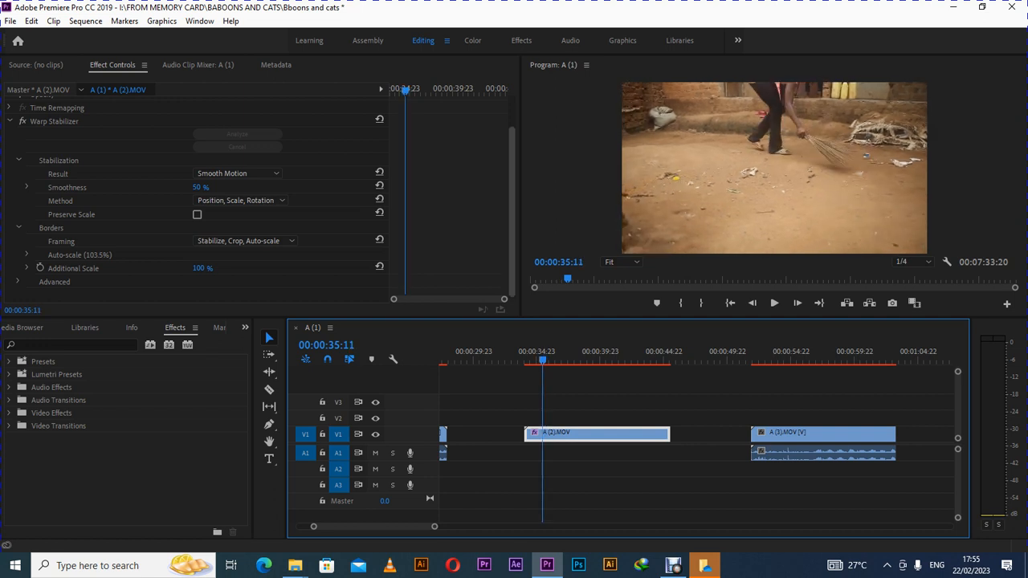
# Review the A (2).MOV clip's Warp Stabilizer settings and look through the project media and Creative Cloud Libraries.
pyautogui.scroll(3, 265, 201)
pyautogui.scroll(-2, 261, 201)
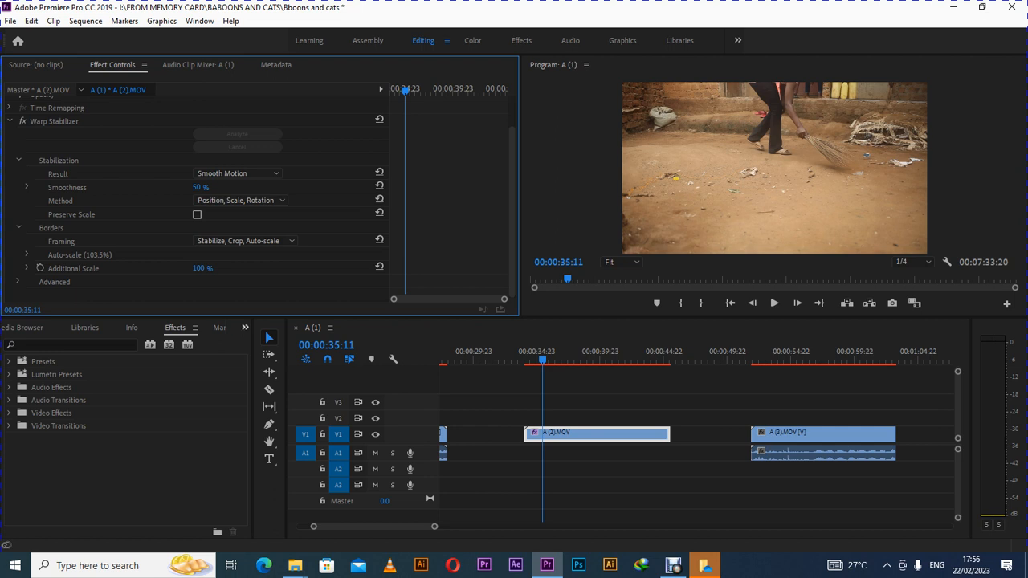
pyautogui.click(245, 327)
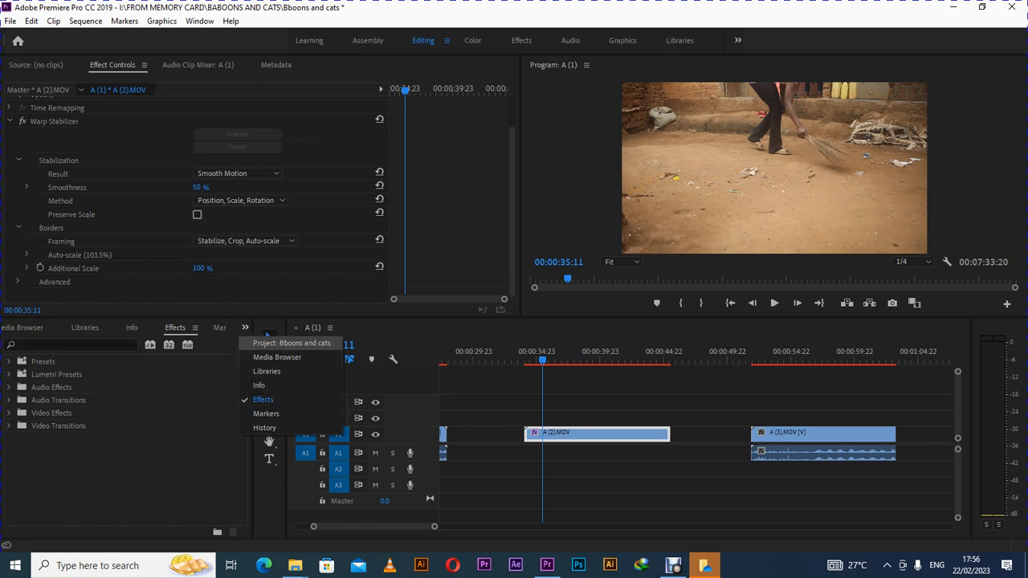
pyautogui.click(292, 343)
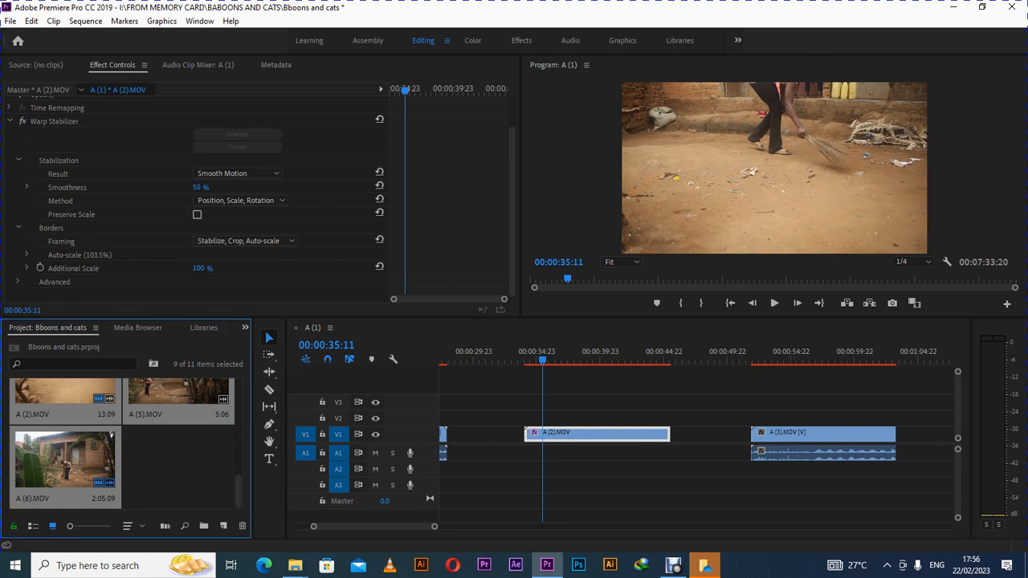
pyautogui.click(203, 328)
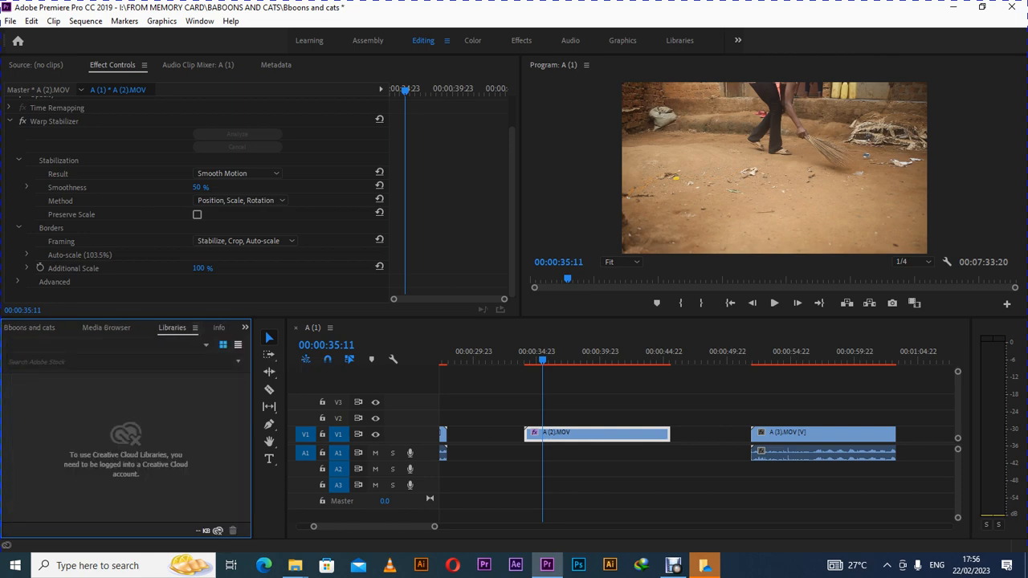
# Close the Libraries and Effects panels in the project panel group.
pyautogui.click(194, 328)
pyautogui.click(237, 337)
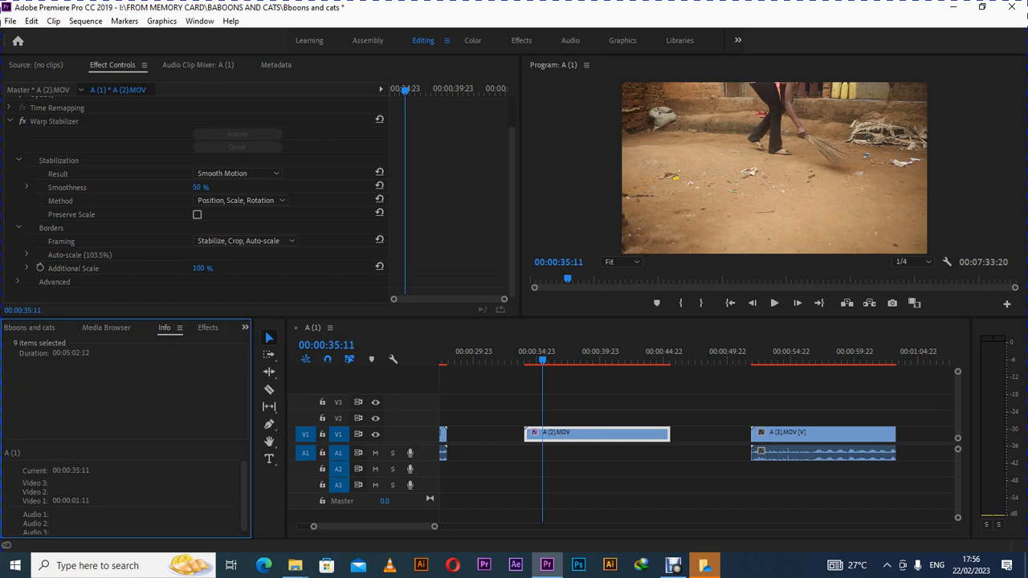
pyautogui.click(208, 328)
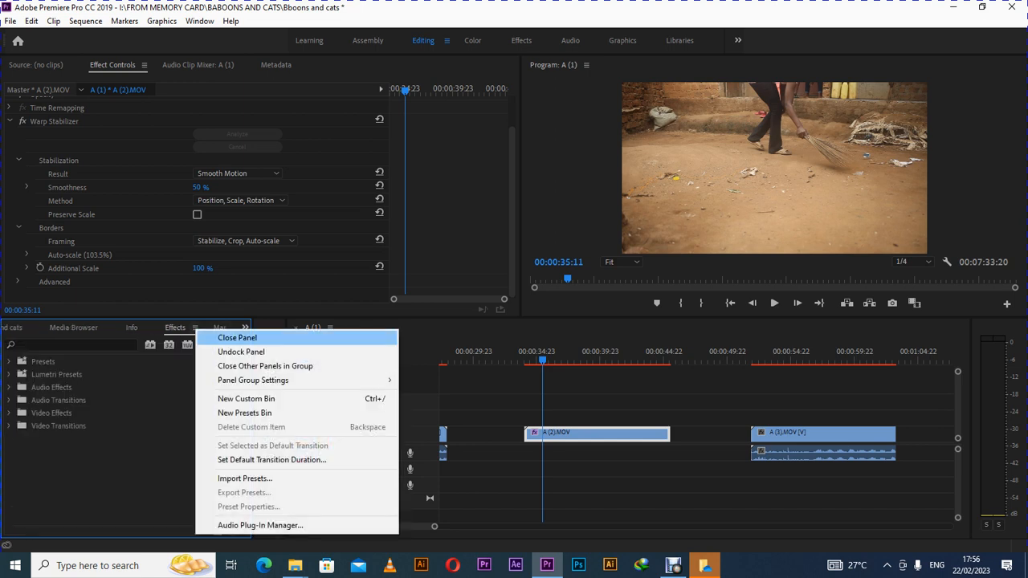
pyautogui.click(237, 338)
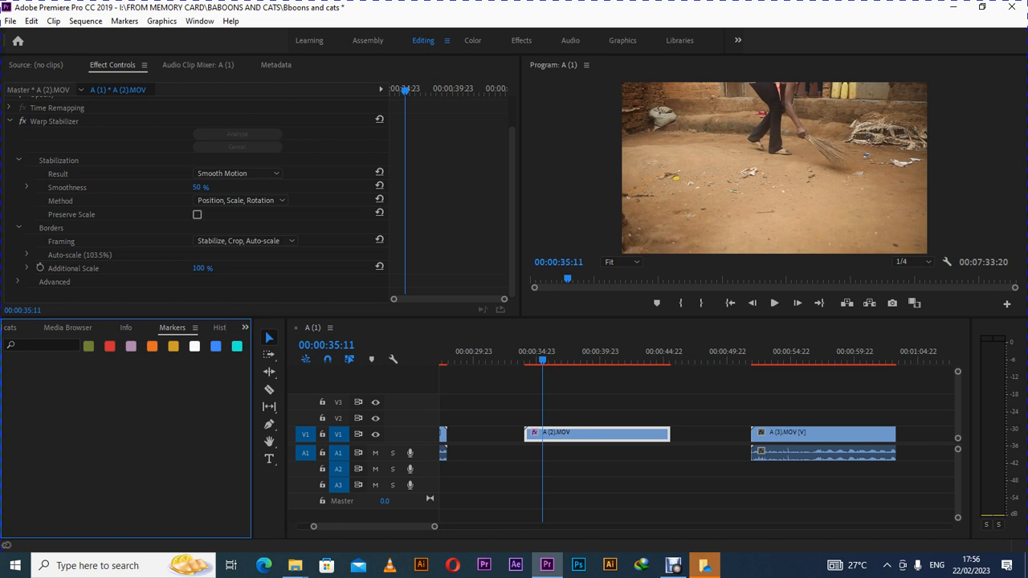
pyautogui.click(738, 41)
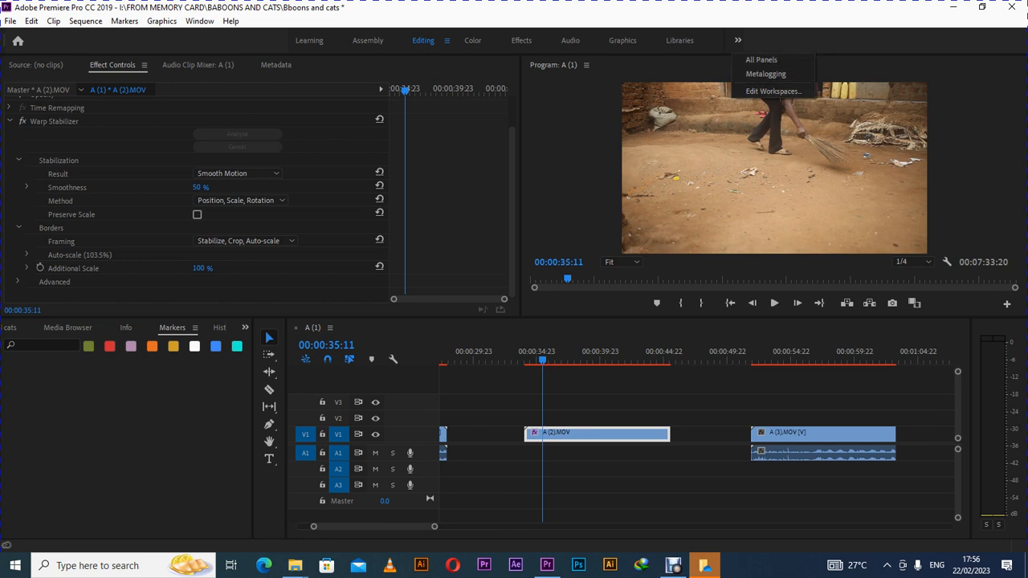
pyautogui.press('Escape')
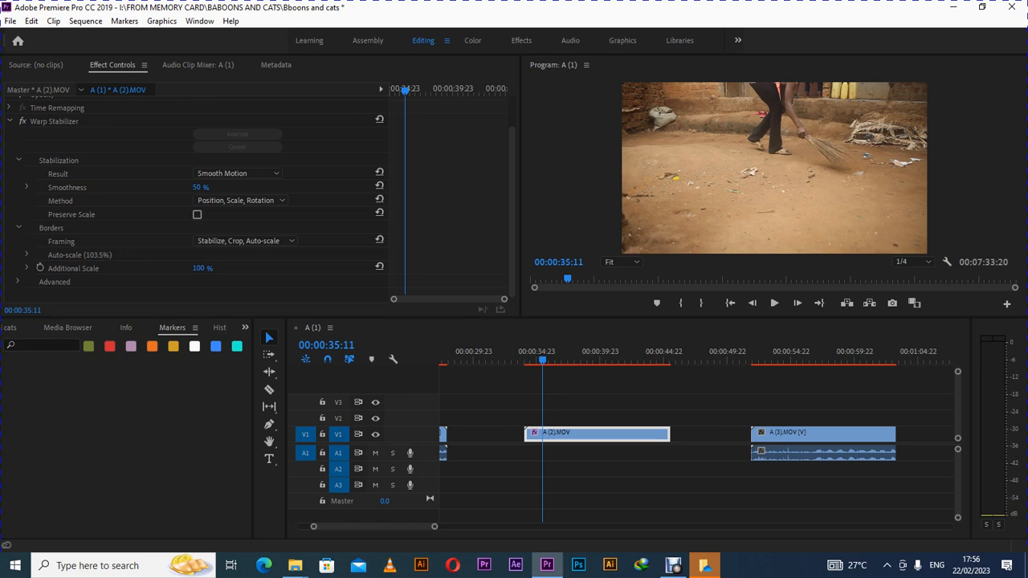
pyautogui.click(200, 21)
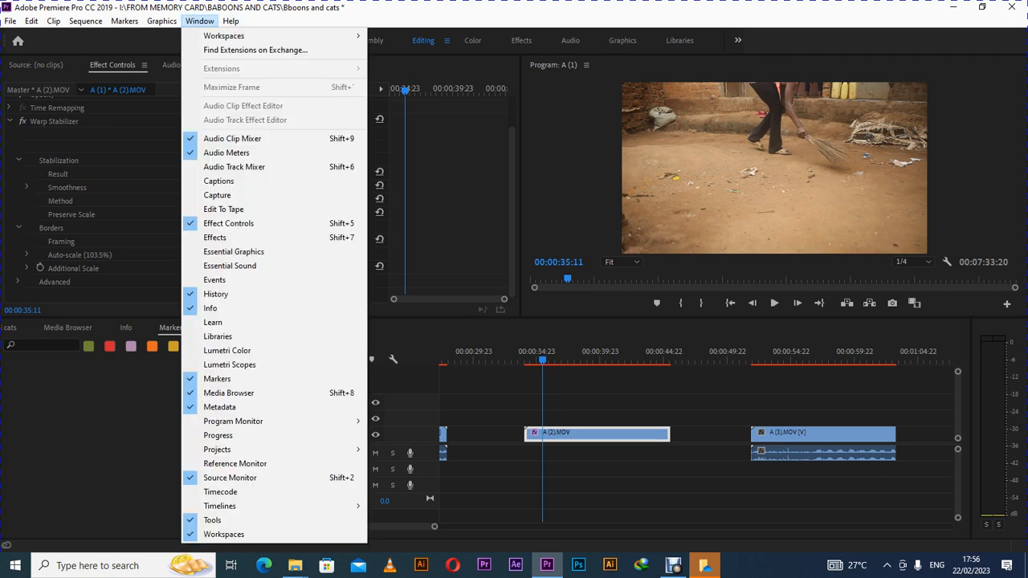
pyautogui.moveTo(233, 35)
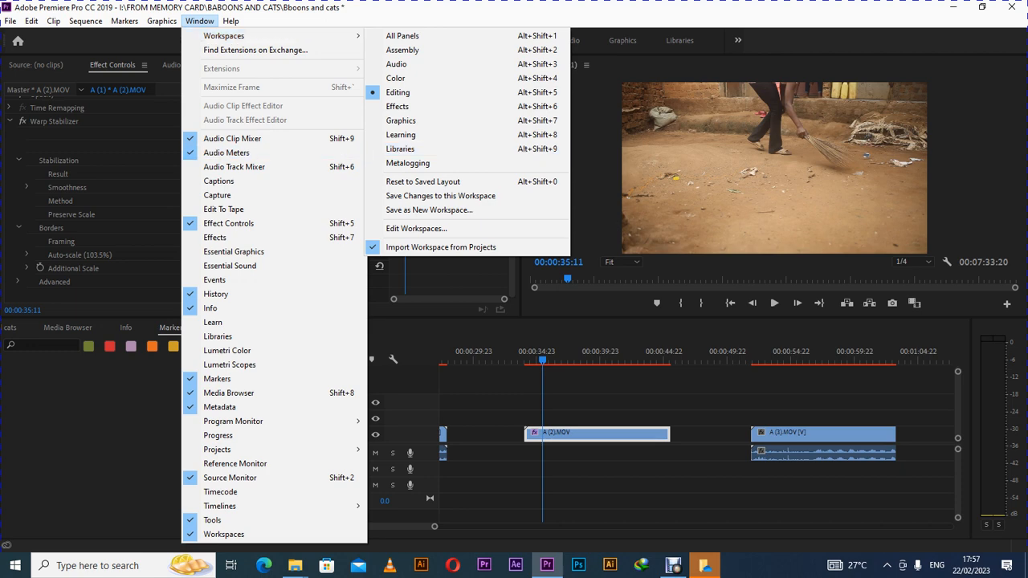
pyautogui.click(100, 438)
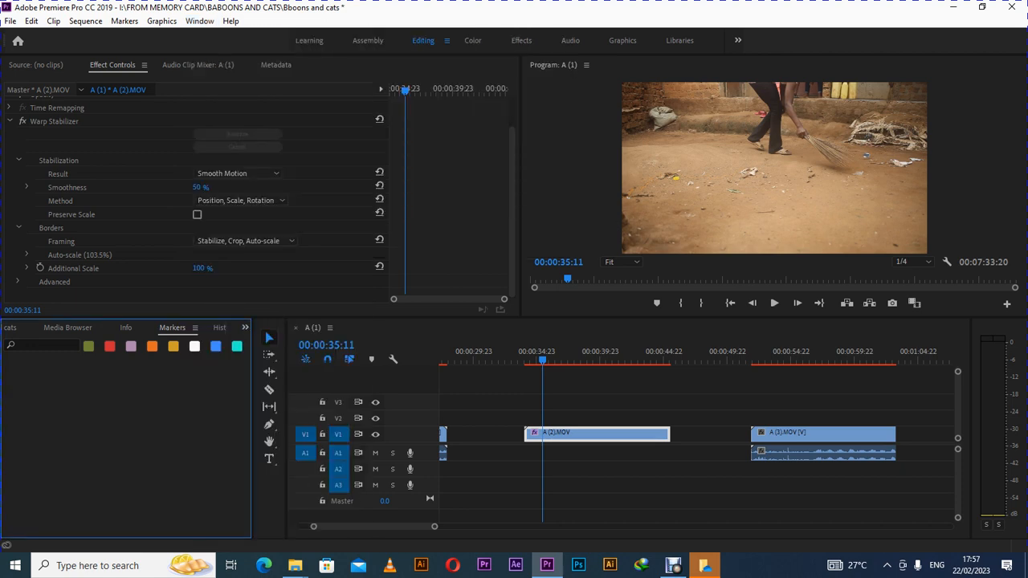
# Widen the project panel group, close its History, Markers and Info panels, and show the Bboons and cats project bin.
pyautogui.moveTo(254, 425); pyautogui.dragTo(517, 425)
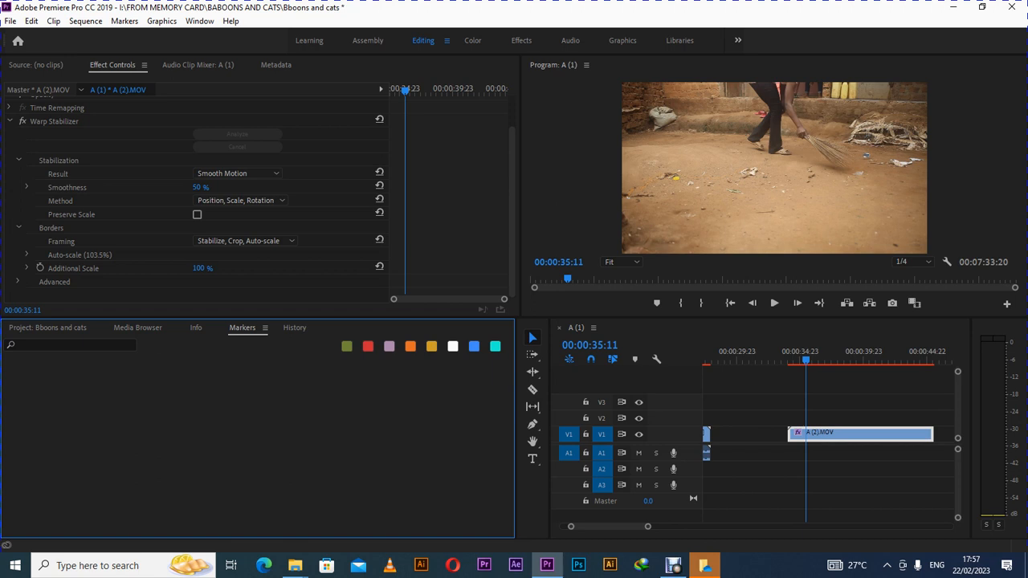
pyautogui.moveTo(516, 426)
pyautogui.mouseDown()
pyautogui.moveTo(542, 426)
pyautogui.moveTo(409, 426)
pyautogui.moveTo(528, 426)
pyautogui.mouseUp()
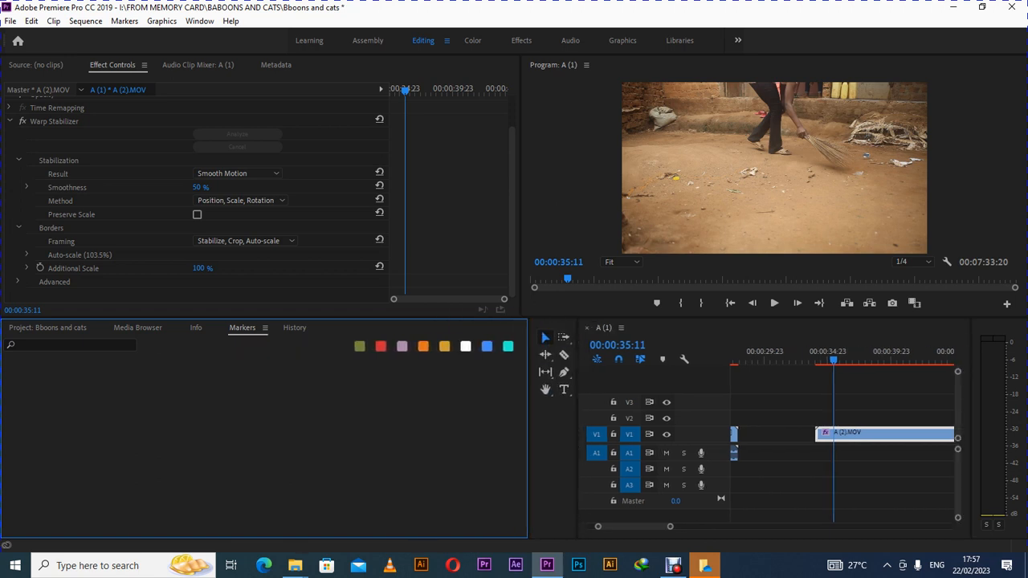
pyautogui.rightClick(296, 328)
pyautogui.click(321, 336)
pyautogui.click(265, 327)
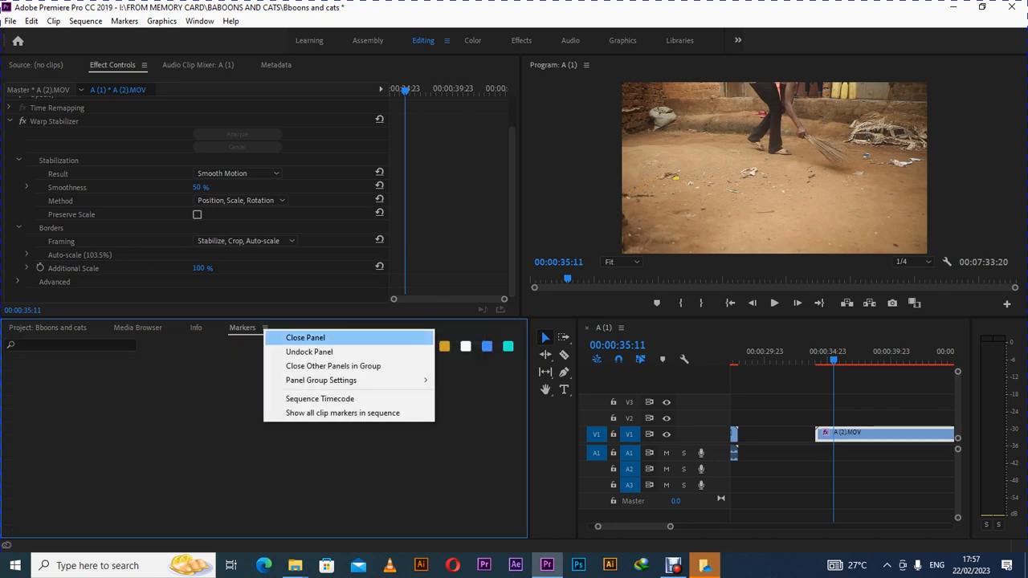
pyautogui.click(300, 336)
pyautogui.click(211, 328)
pyautogui.click(252, 336)
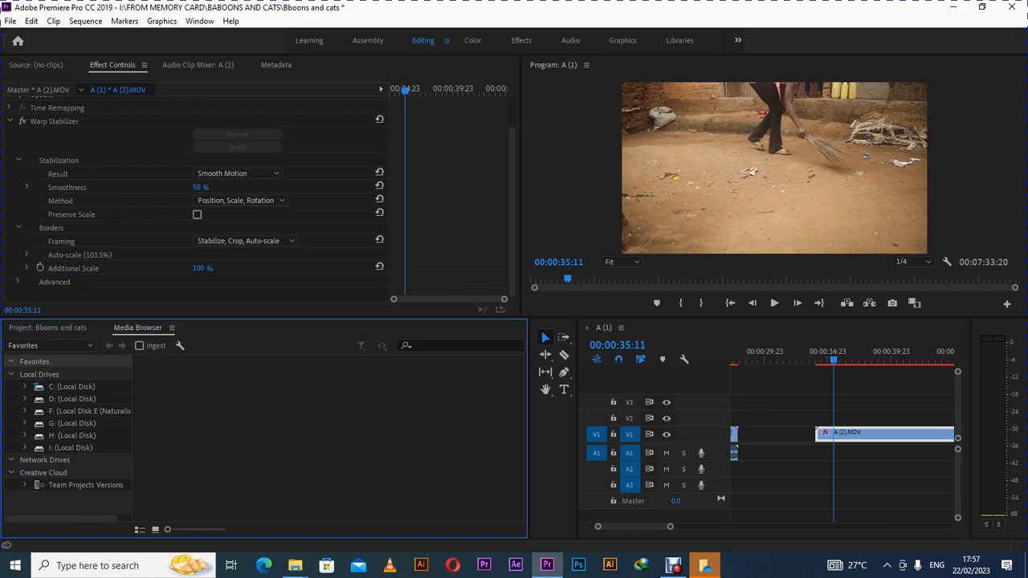
pyautogui.click(47, 328)
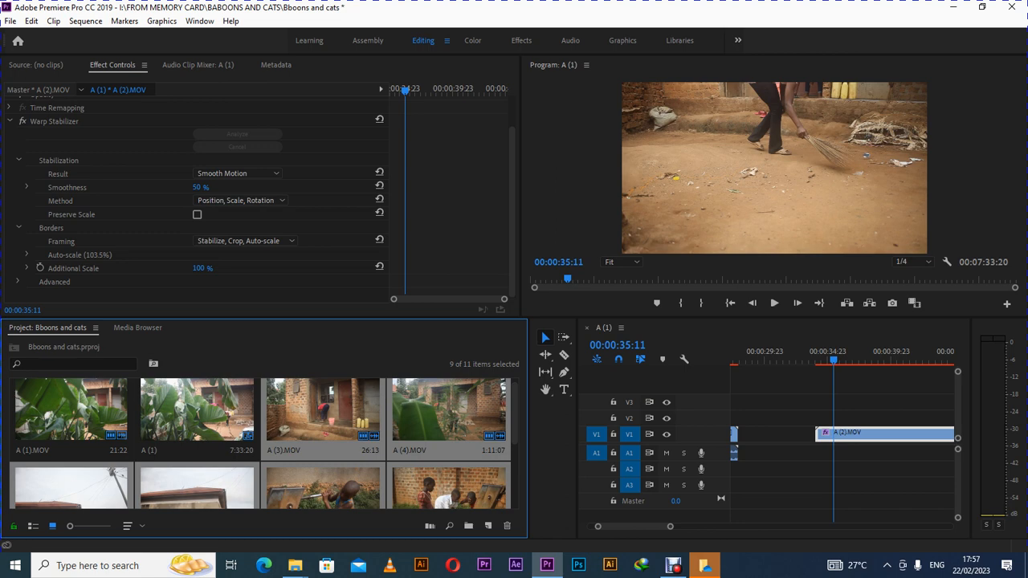
# Reset the Editing workspace to its saved layout and bring up the Effects panel.
pyautogui.click(199, 21)
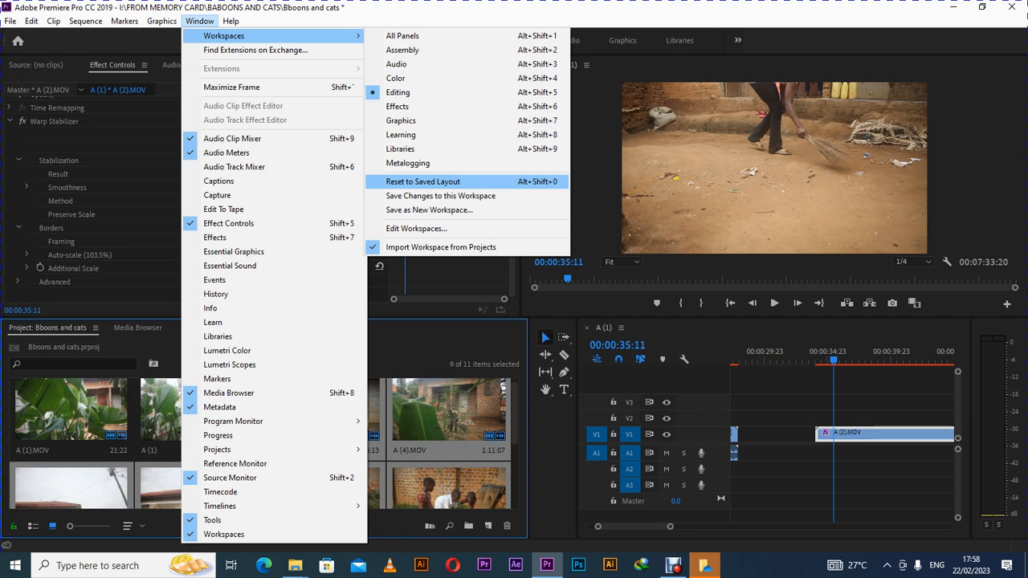
pyautogui.click(423, 183)
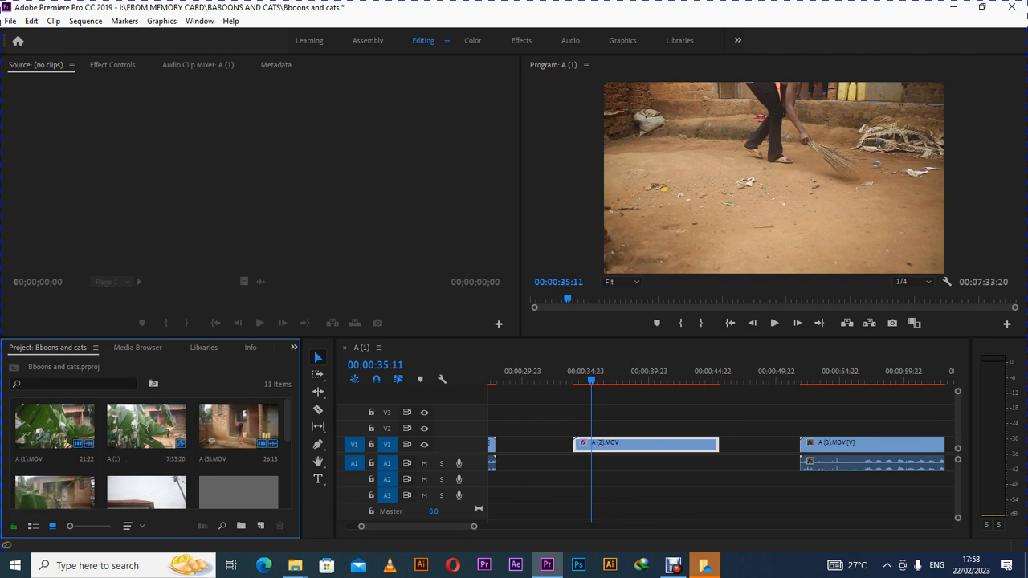
pyautogui.click(294, 347)
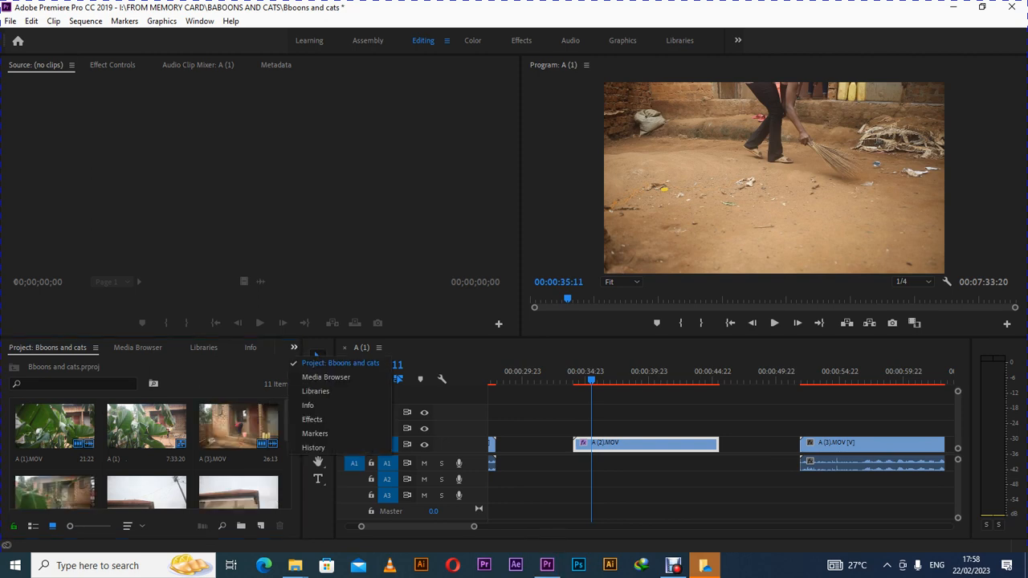
pyautogui.click(313, 419)
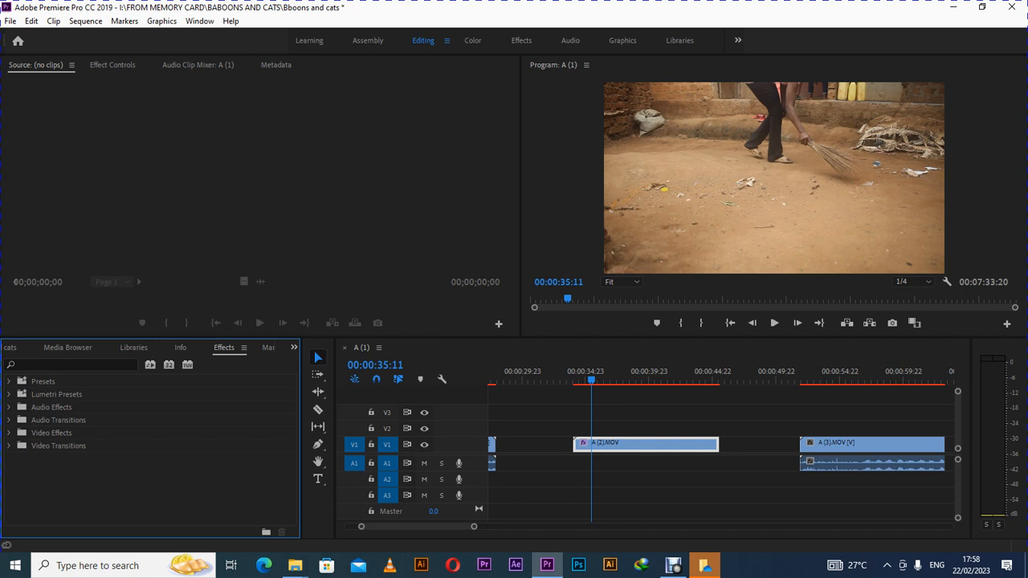
# Apply the Cross Dissolve video transition from the Dissolve group to the start of the A (2).MOV clip.
pyautogui.click(9, 446)
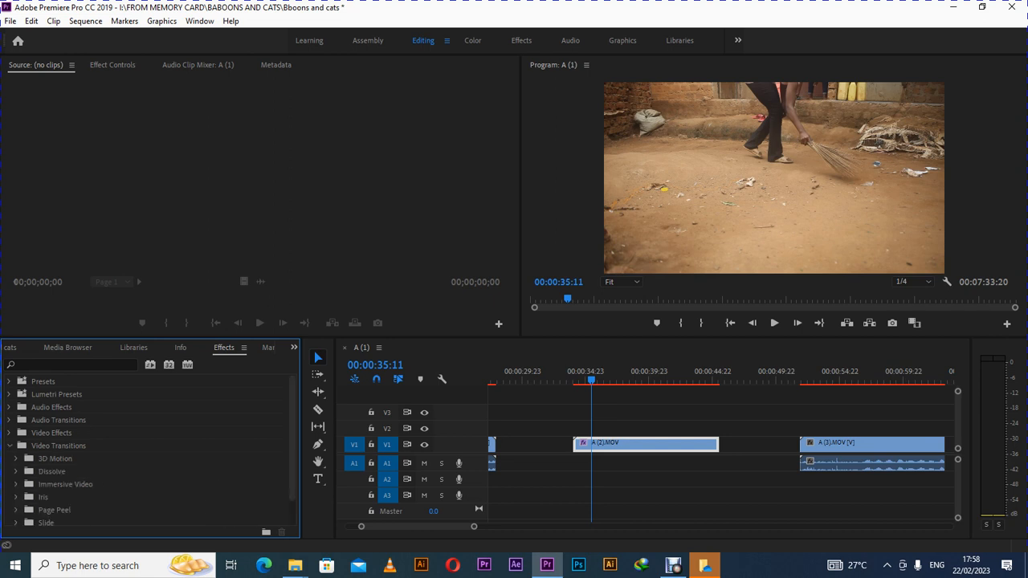
pyautogui.click(16, 472)
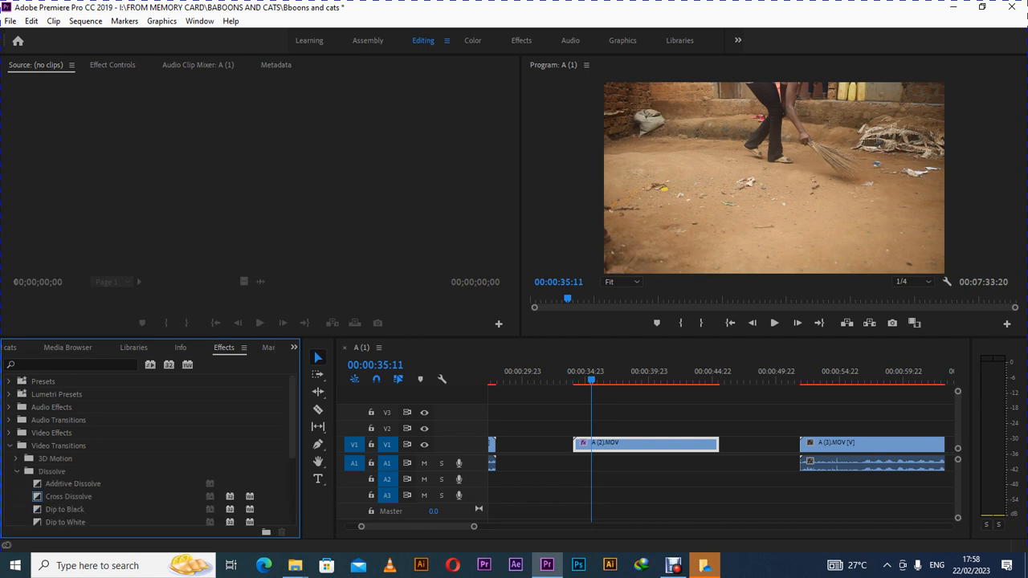
pyautogui.click(68, 496)
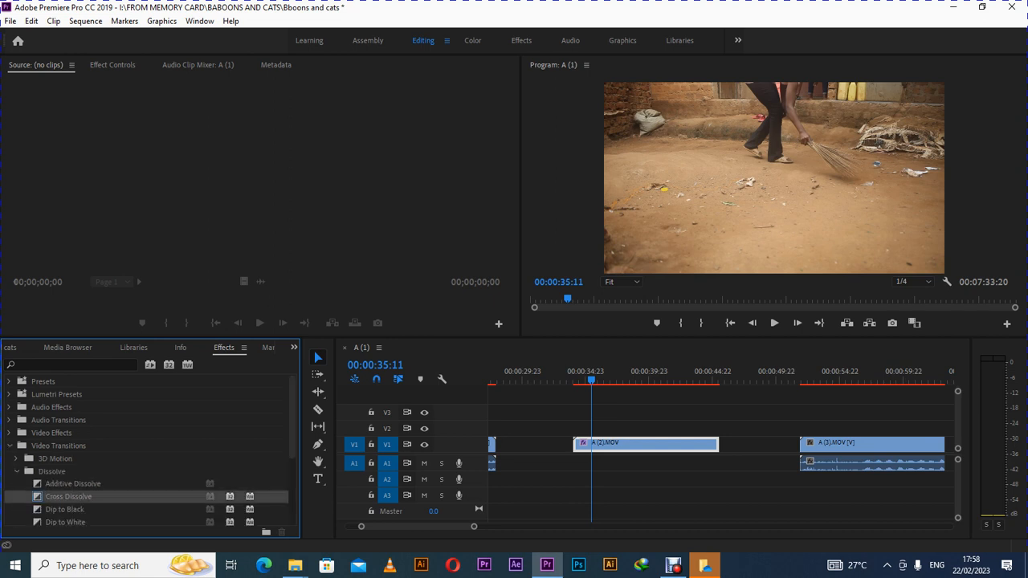
pyautogui.moveTo(68, 497); pyautogui.dragTo(581, 444)
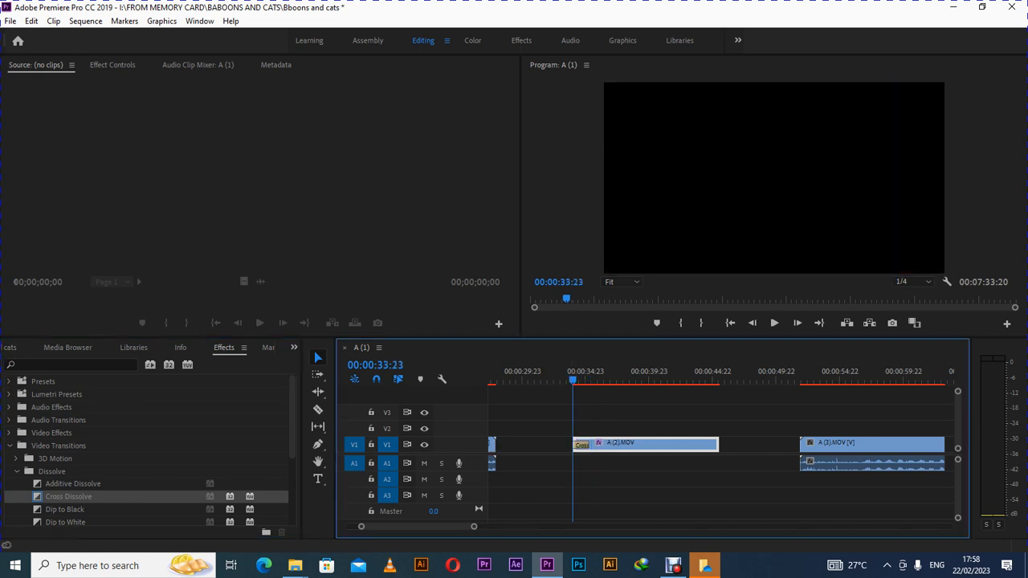
# Play back the start of A (2).MOV to preview its opening Cross Dissolve.
pyautogui.press('space')
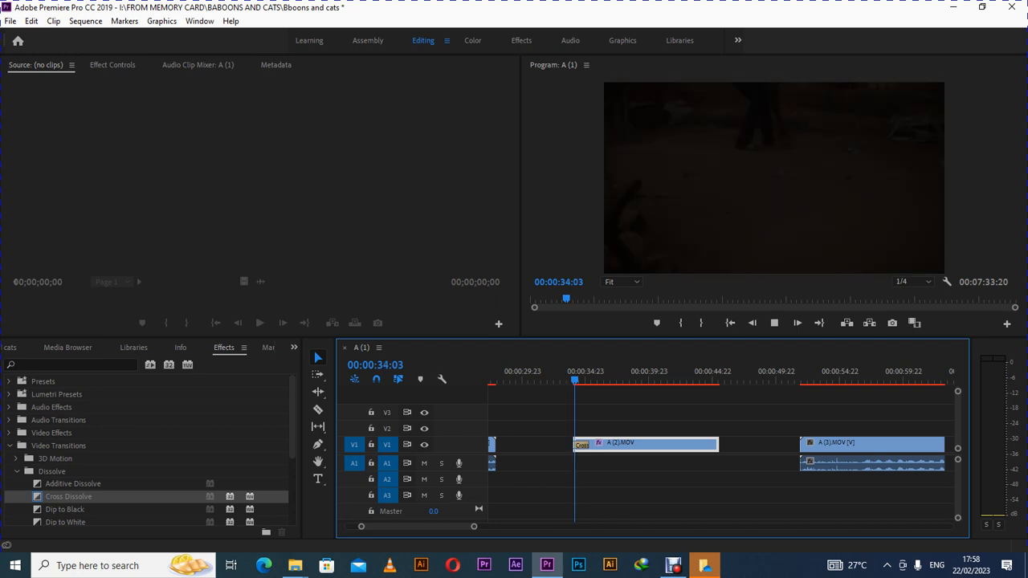
pyautogui.click(567, 380)
pyautogui.press('space')
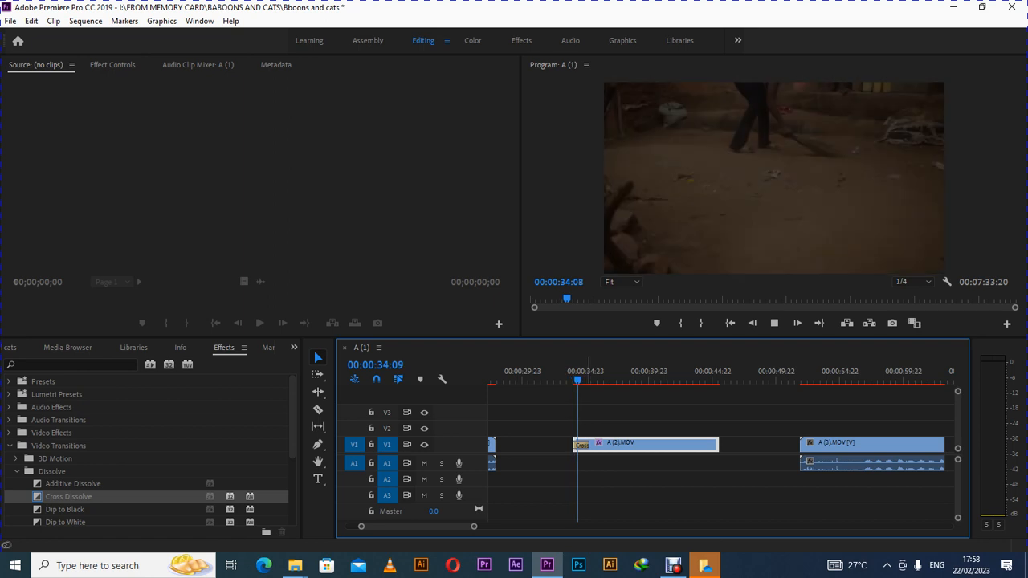
pyautogui.press('space')
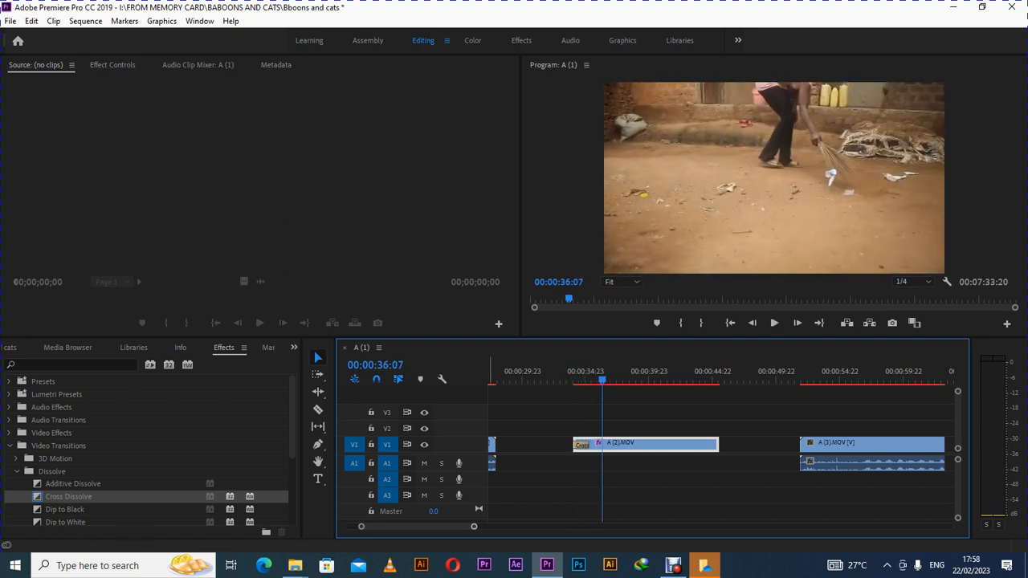
# Try extending the opening Cross Dissolve to 00:00:02:14 and trimming the end of A (2).MOV, undoing each change.
pyautogui.moveTo(474, 527); pyautogui.dragTo(448, 527)
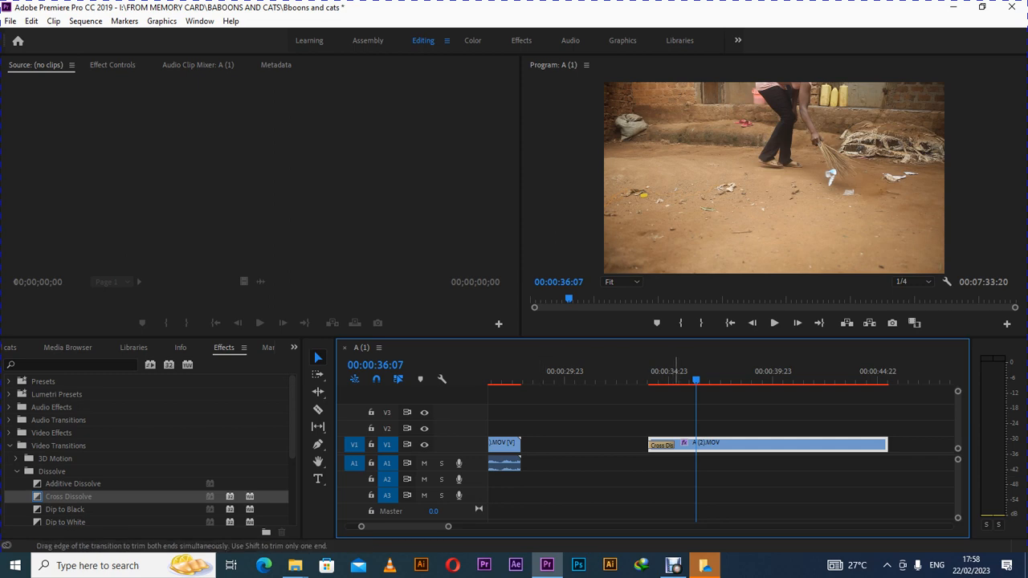
pyautogui.moveTo(676, 445); pyautogui.dragTo(701, 445)
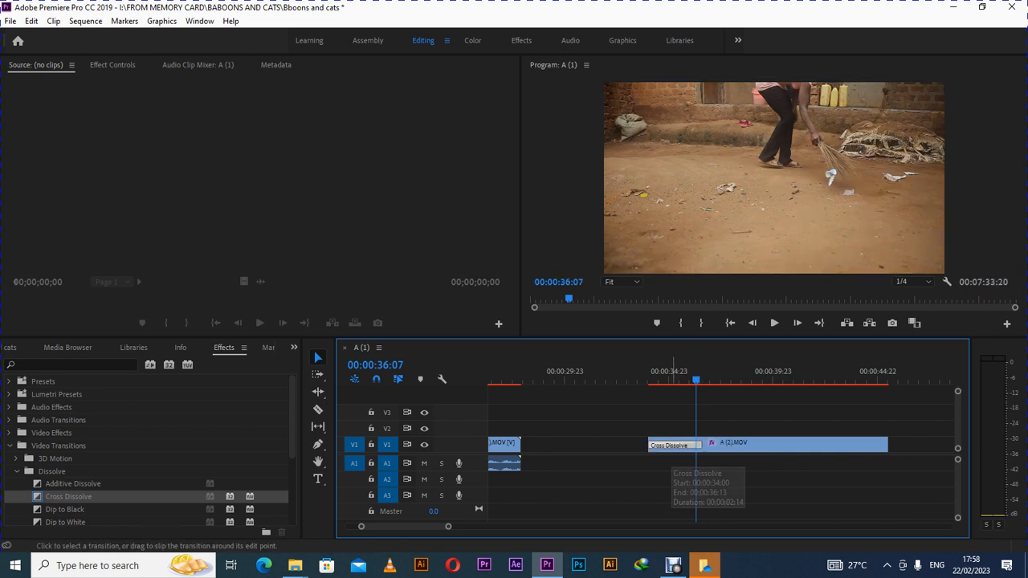
pyautogui.hotkey('ctrl', 'z')
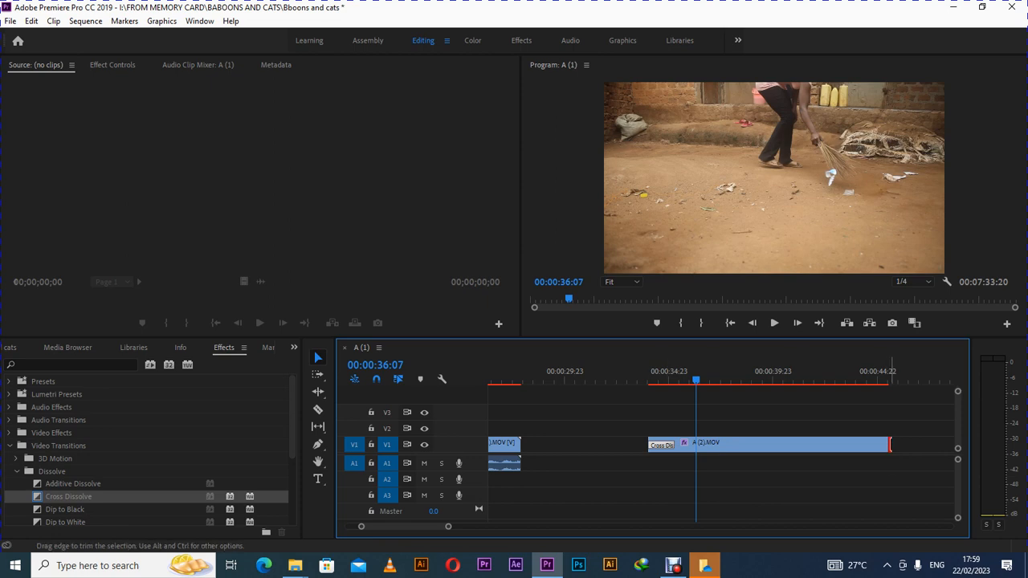
pyautogui.moveTo(890, 446); pyautogui.dragTo(849, 446)
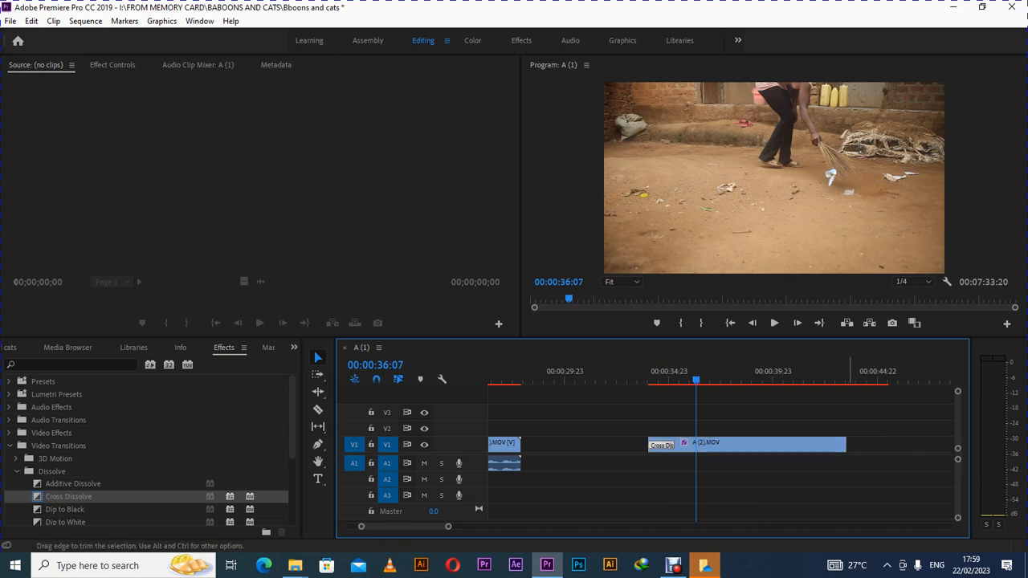
pyautogui.hotkey('ctrl', 'z')
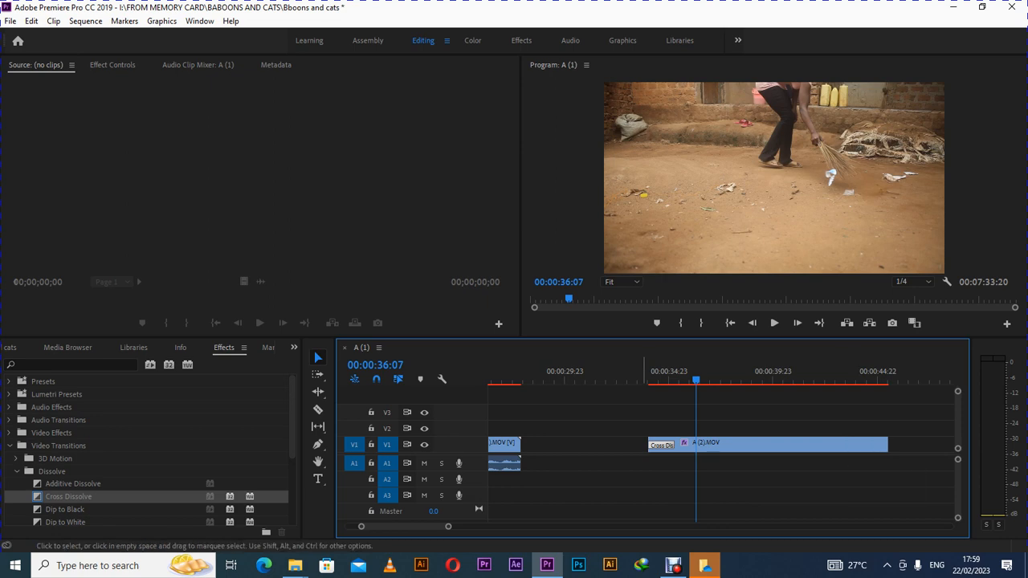
# Add a Cross Dissolve to the end of A (2).MOV and lengthen it by extending its start earlier into the clip.
pyautogui.moveTo(69, 497); pyautogui.dragTo(877, 446)
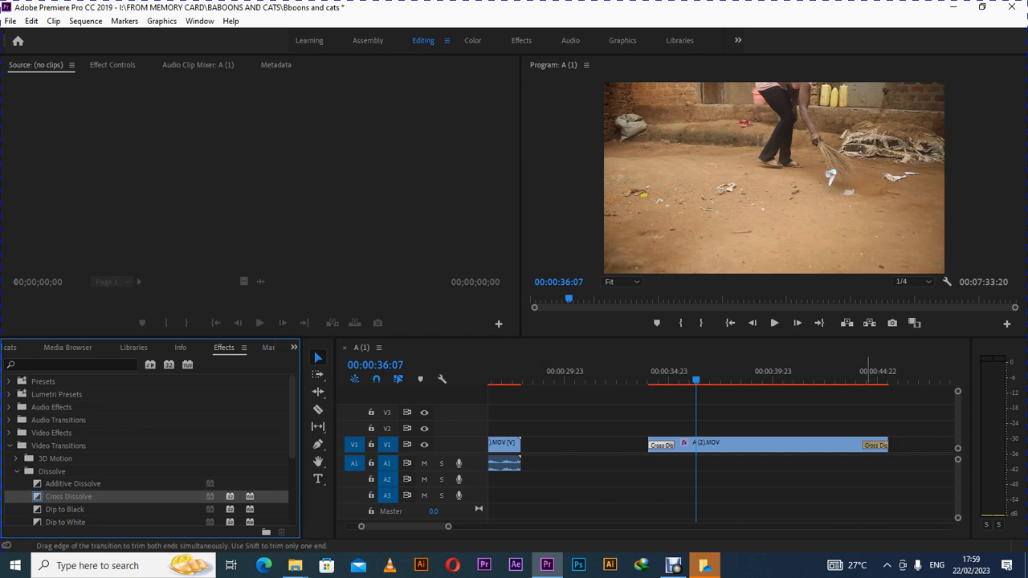
pyautogui.click(848, 445)
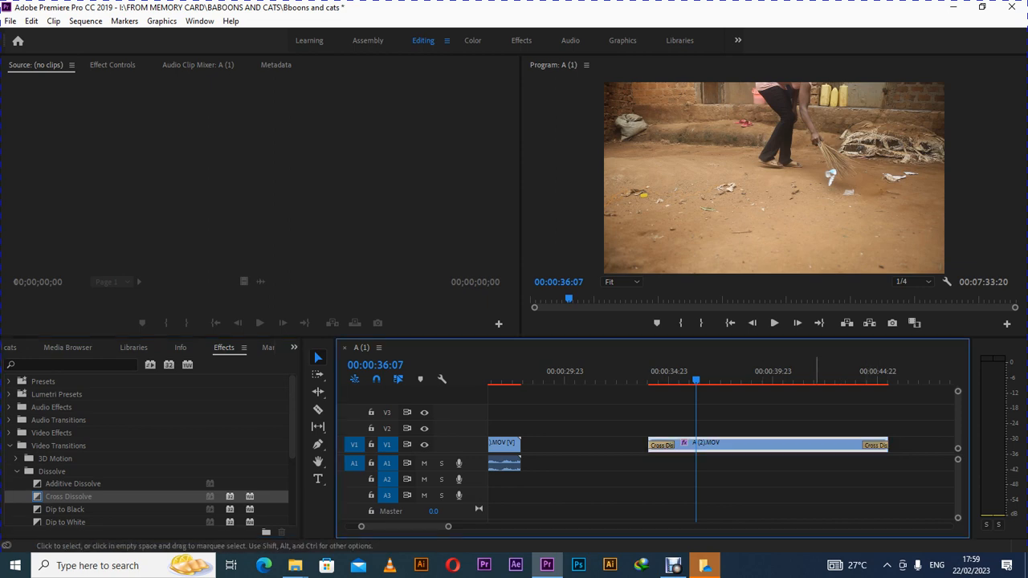
pyautogui.hotkey('ctrl', 's')
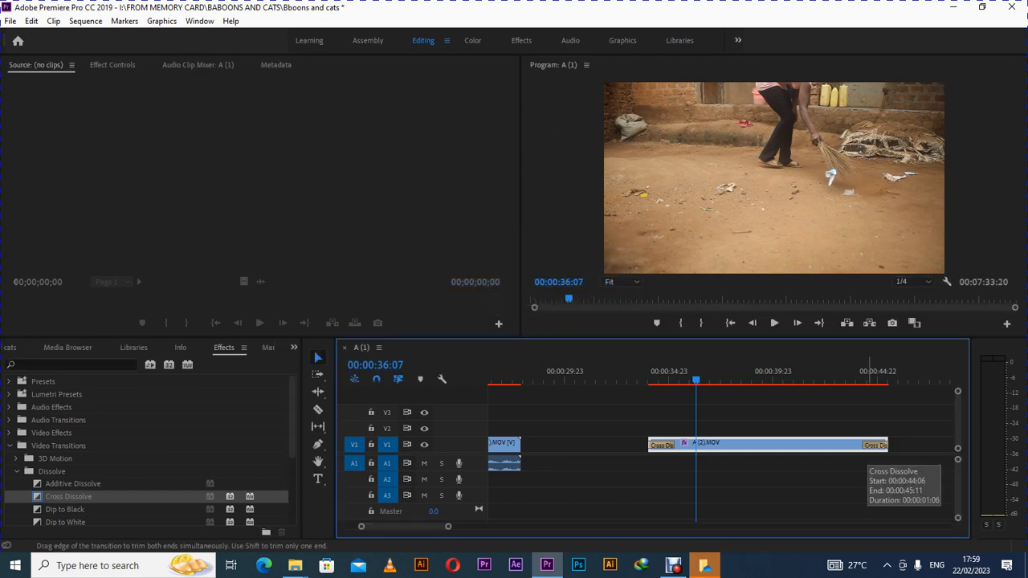
pyautogui.moveTo(864, 446); pyautogui.dragTo(845, 446)
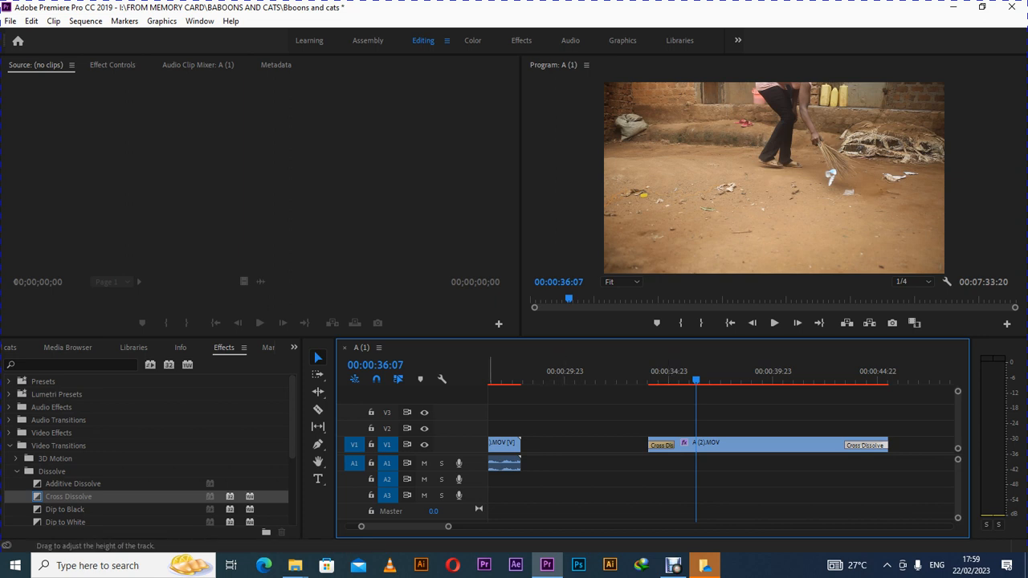
# Lengthen the Cross Dissolve at the start of A (2).MOV by extending its end further into the clip.
pyautogui.press('\\')
pyautogui.moveTo(661, 527); pyautogui.dragTo(409, 527)
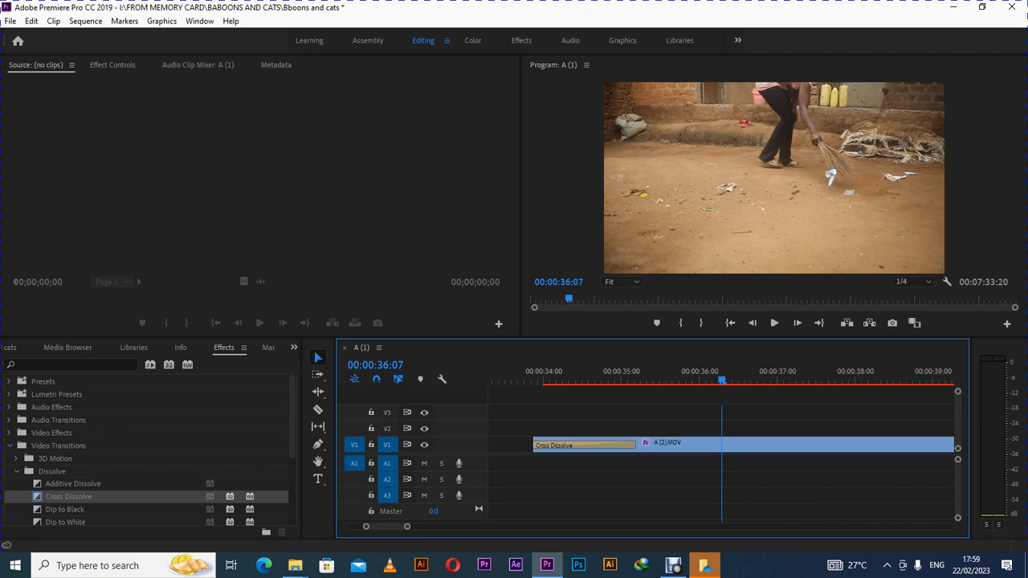
pyautogui.press('-')
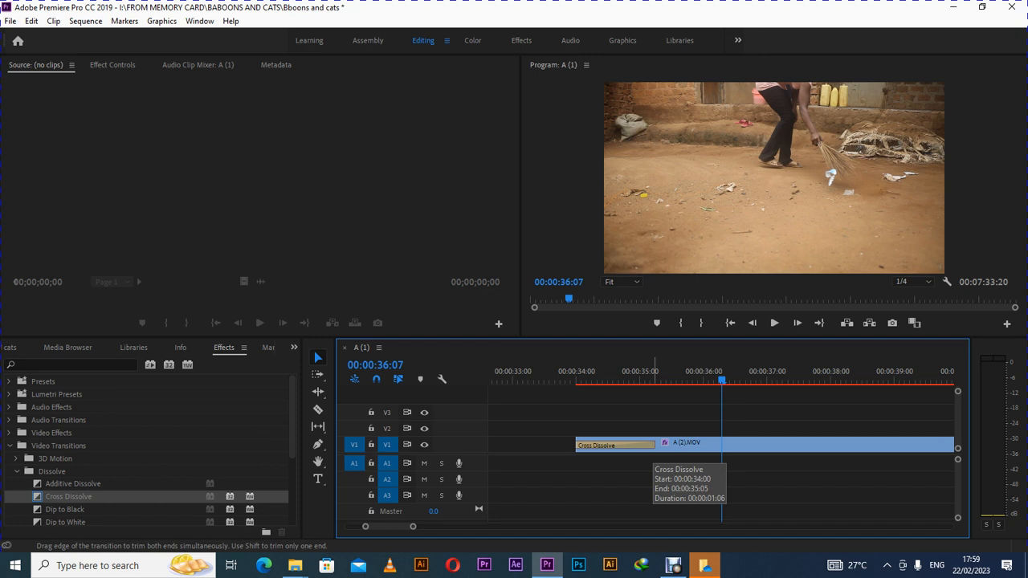
pyautogui.moveTo(654, 445); pyautogui.dragTo(677, 445)
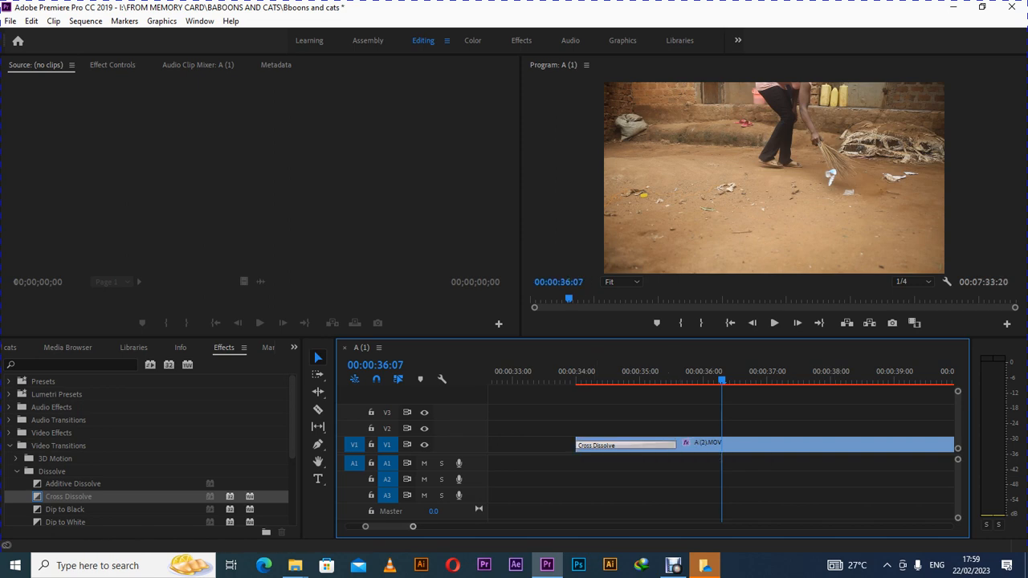
# Play back A (2).MOV from just before its start to past its end to preview both Cross Dissolves.
pyautogui.moveTo(413, 527); pyautogui.dragTo(515, 527)
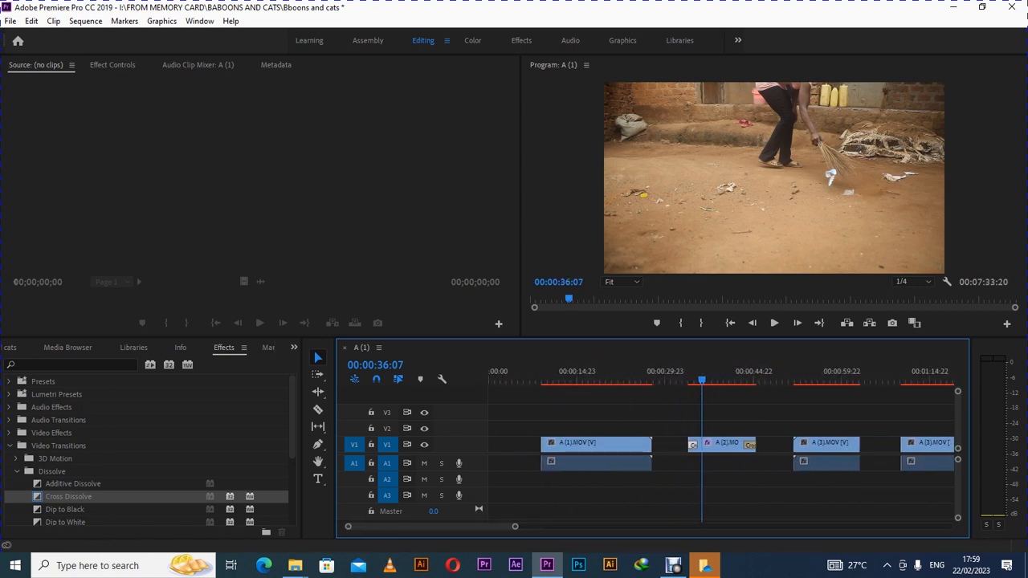
pyautogui.click(691, 377)
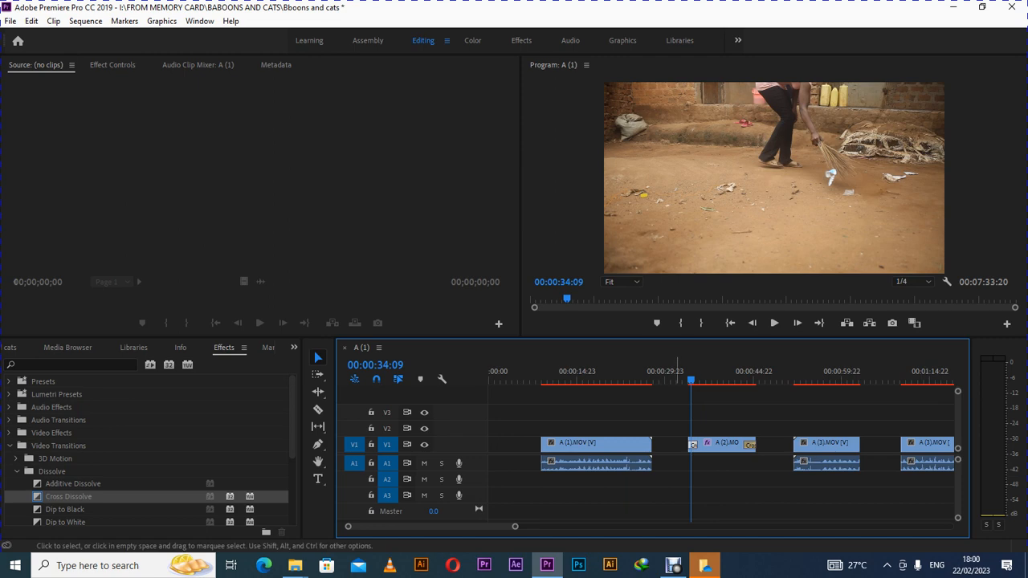
pyautogui.click(686, 377)
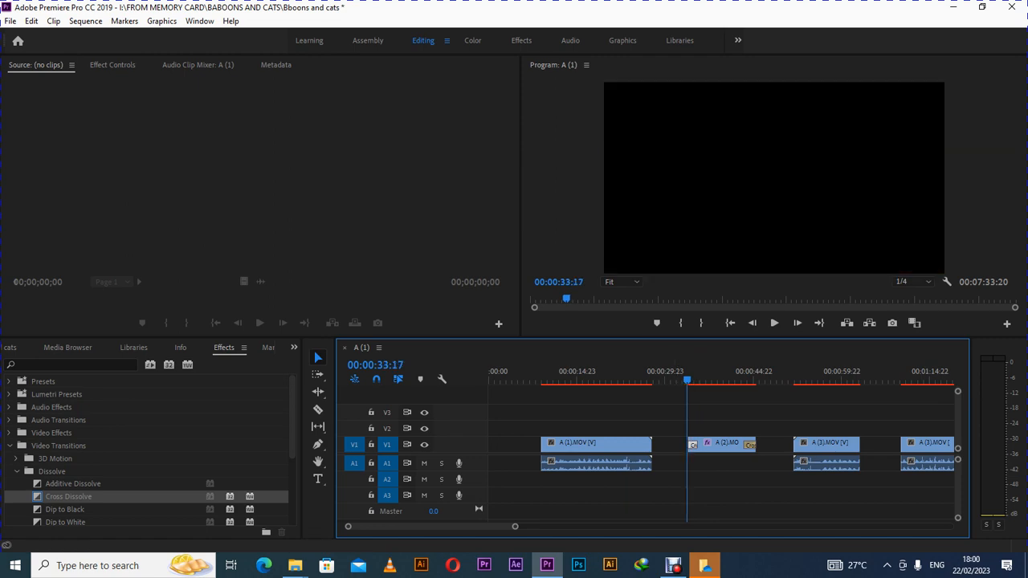
pyautogui.click(774, 323)
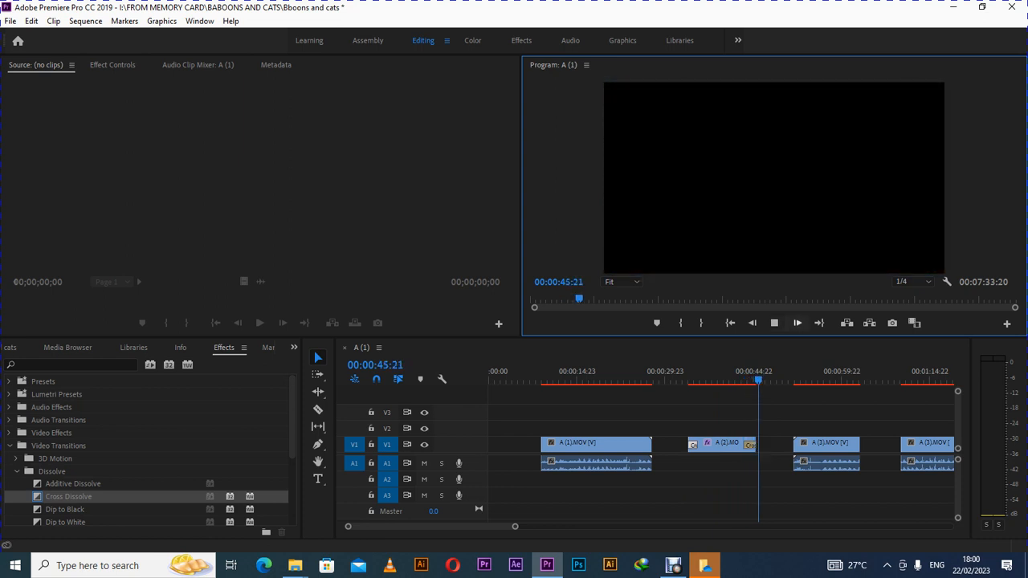
# Play back the start of the first A (3).MOV clip to compare its opening without a transition.
pyautogui.click(797, 379)
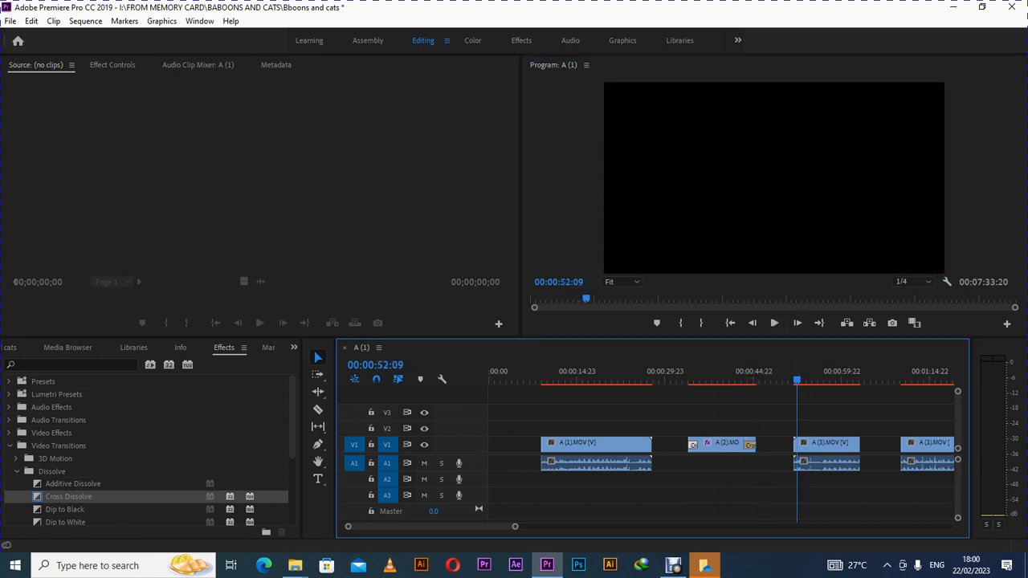
pyautogui.press('space')
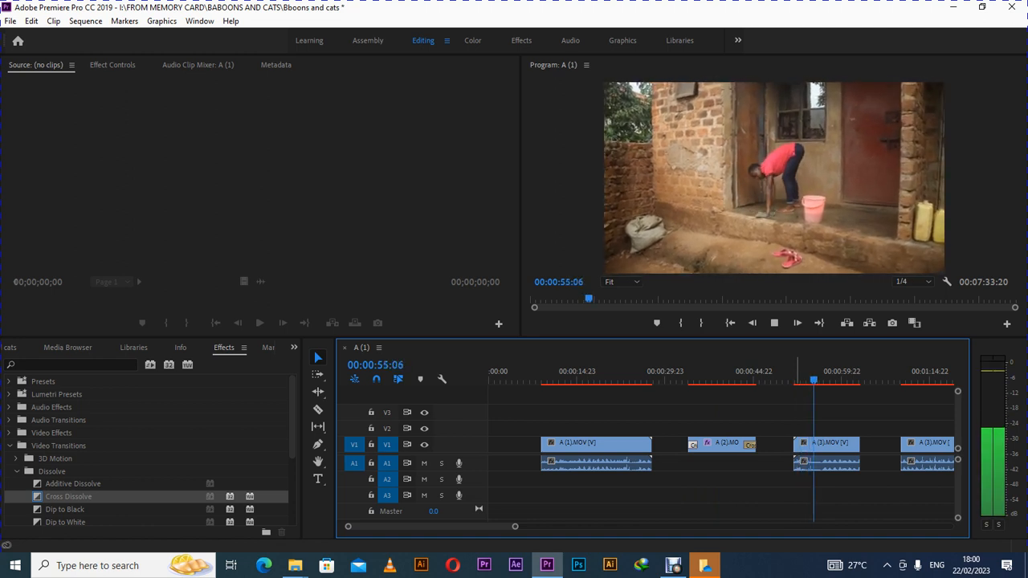
pyautogui.moveTo(796, 379); pyautogui.dragTo(792, 379)
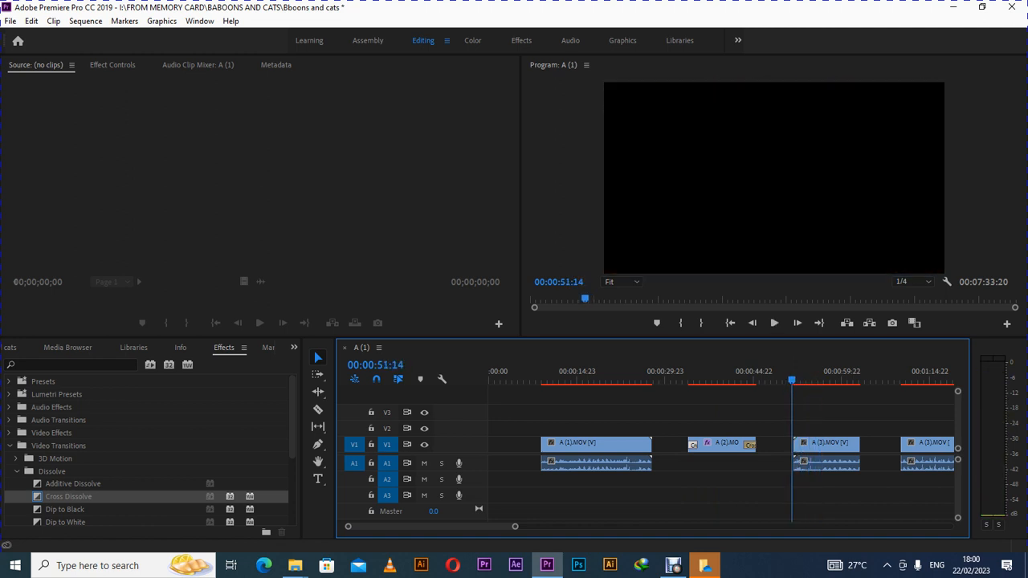
pyautogui.press('space')
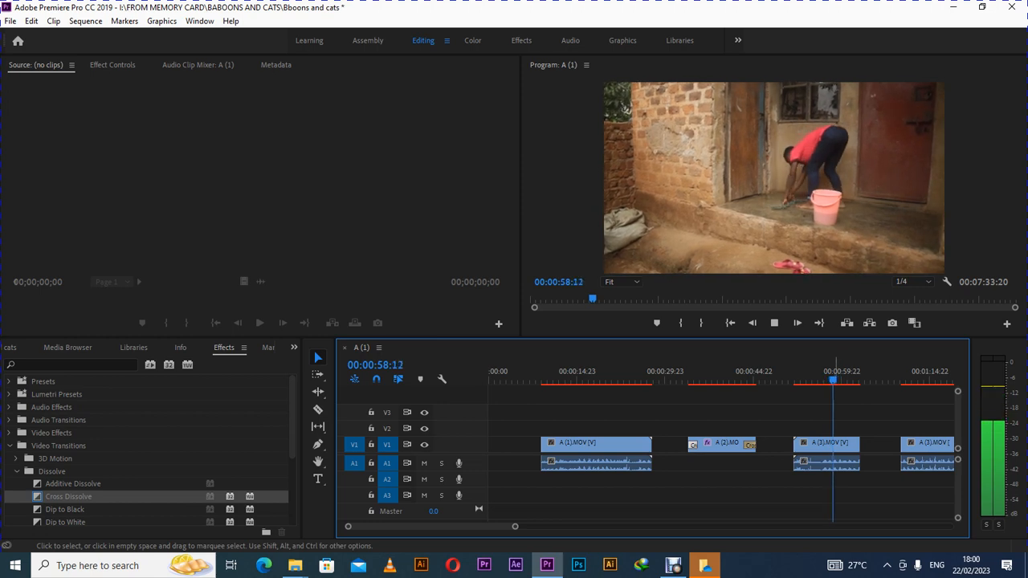
pyautogui.press('space')
# Replay the opening Cross Dissolve of A (2).MOV from just before the clip.
pyautogui.click(711, 376)
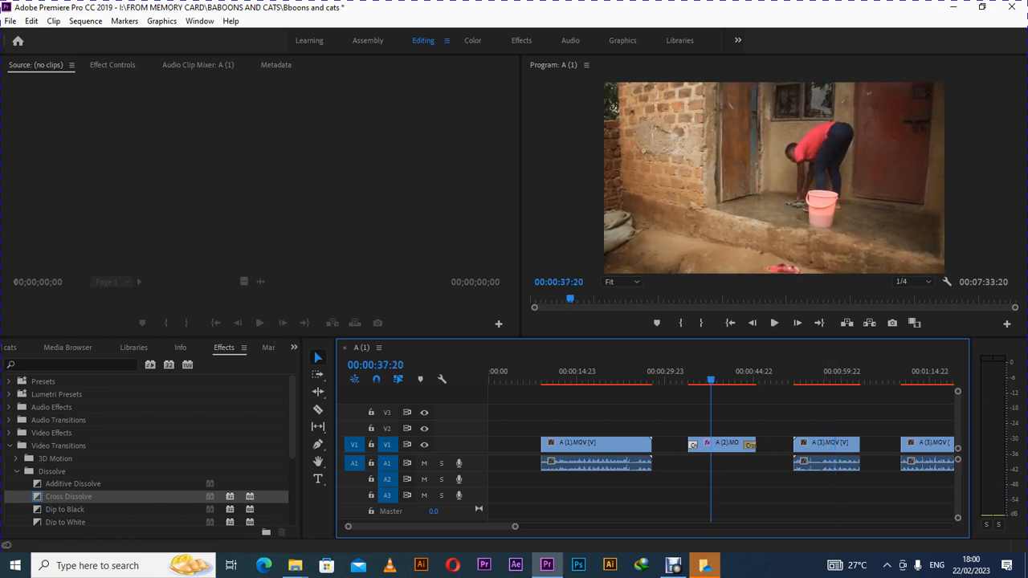
pyautogui.press('Up')
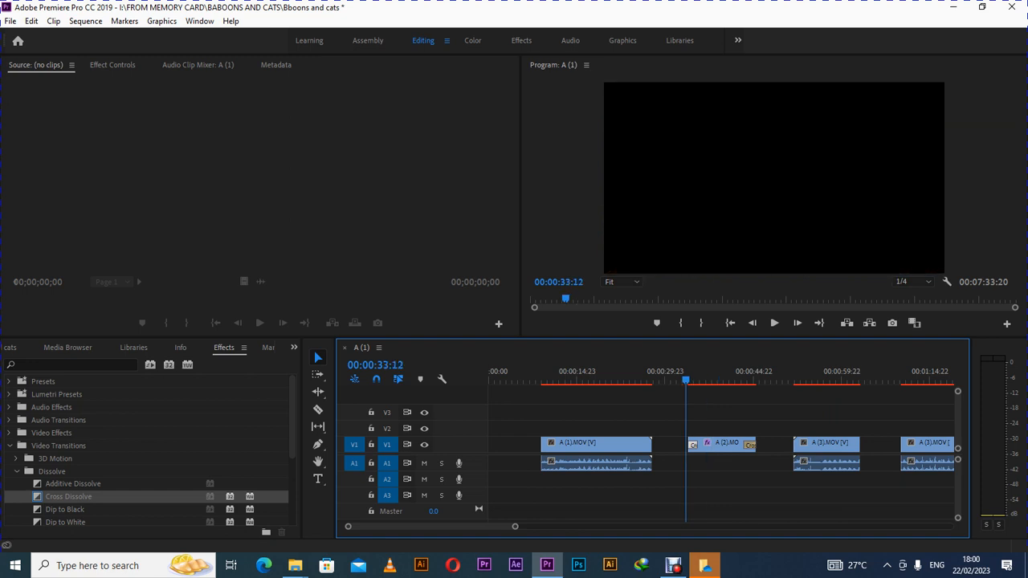
pyautogui.press('space')
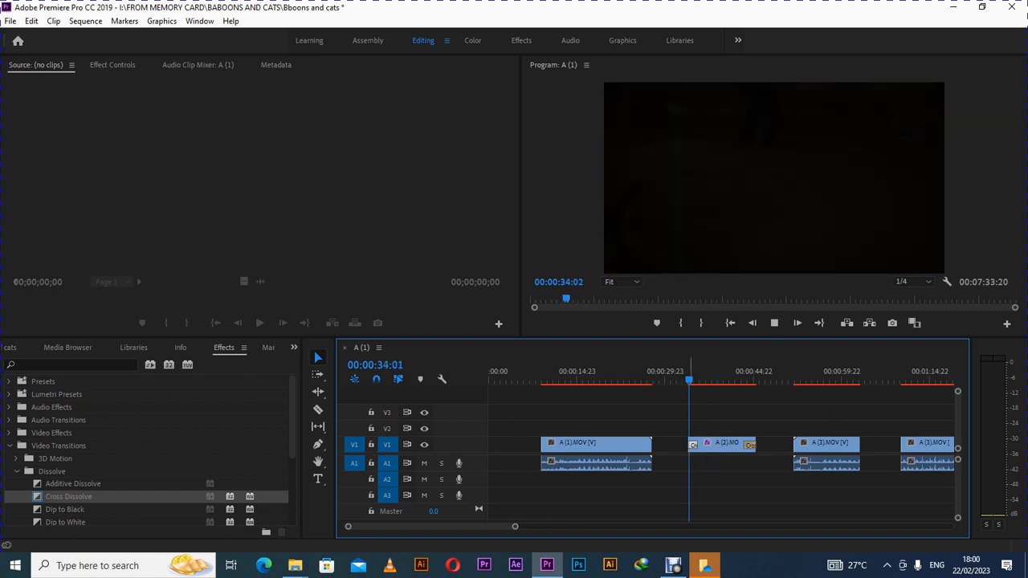
pyautogui.press('space')
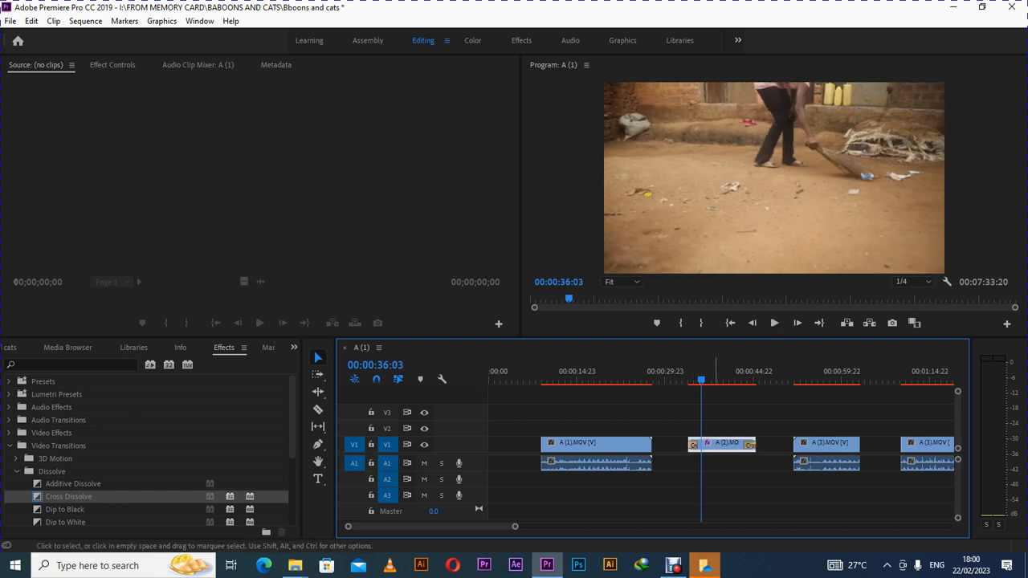
# Show the effect controls of A (2).MOV and collapse its Warp Stabilizer settings.
pyautogui.rightClick(717, 444)
pyautogui.press('Escape')
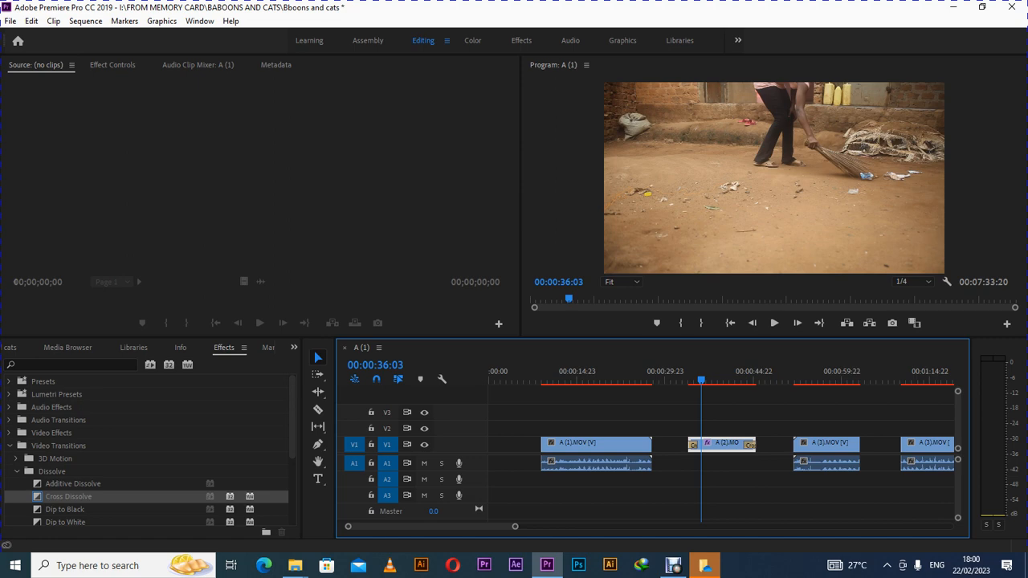
pyautogui.click(113, 65)
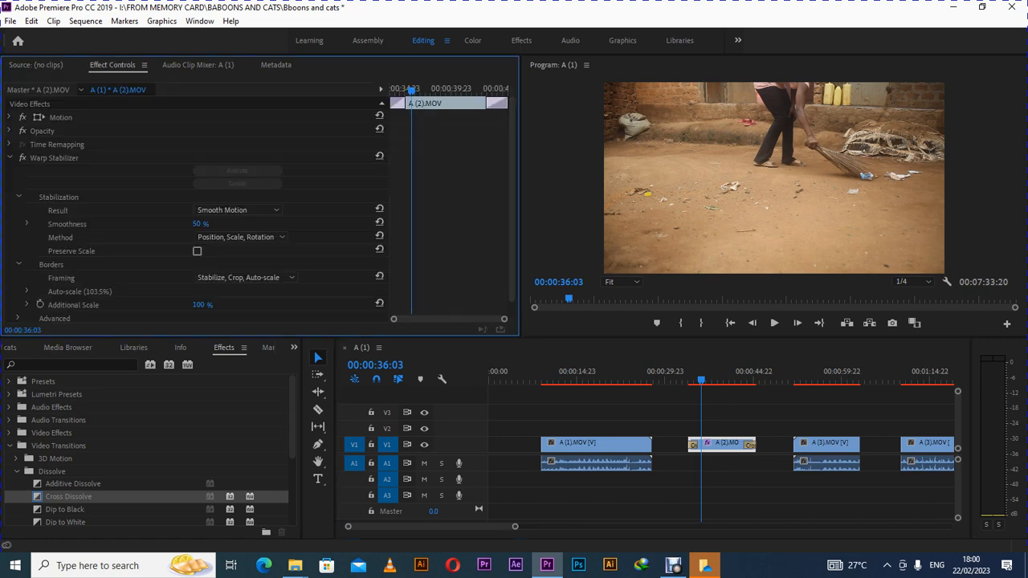
pyautogui.click(10, 158)
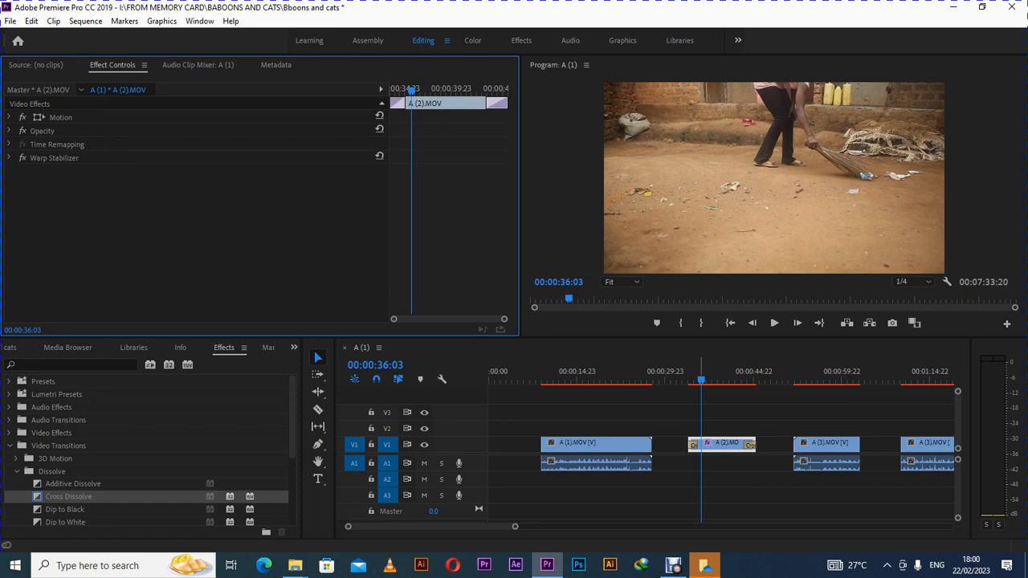
# Try moving A (2).MOV to higher video tracks, leaving it on V2 with a copy on V3 overlapping the start of A (3).MOV.
pyautogui.moveTo(722, 444); pyautogui.dragTo(722, 412)
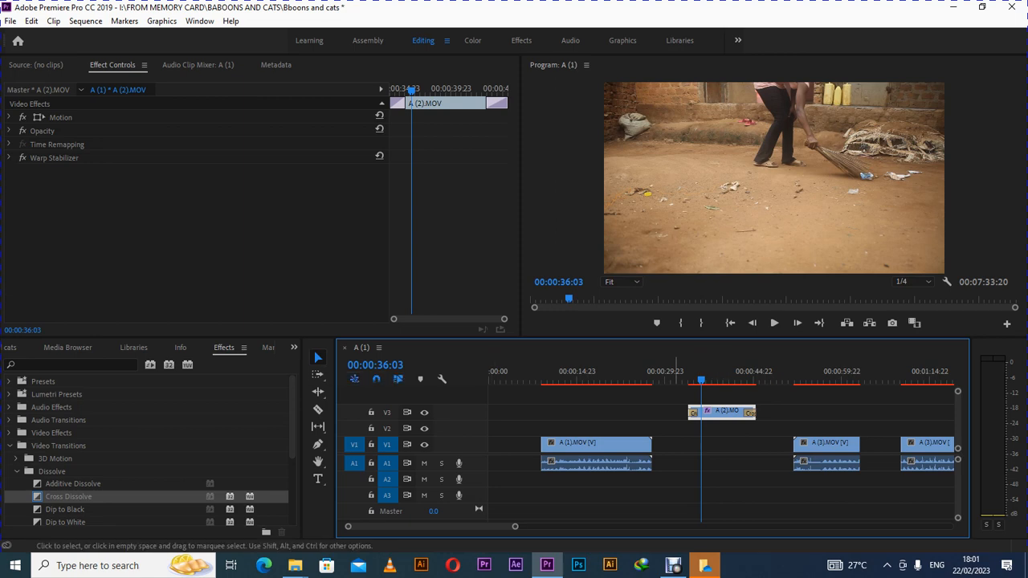
pyautogui.moveTo(727, 412); pyautogui.dragTo(727, 444)
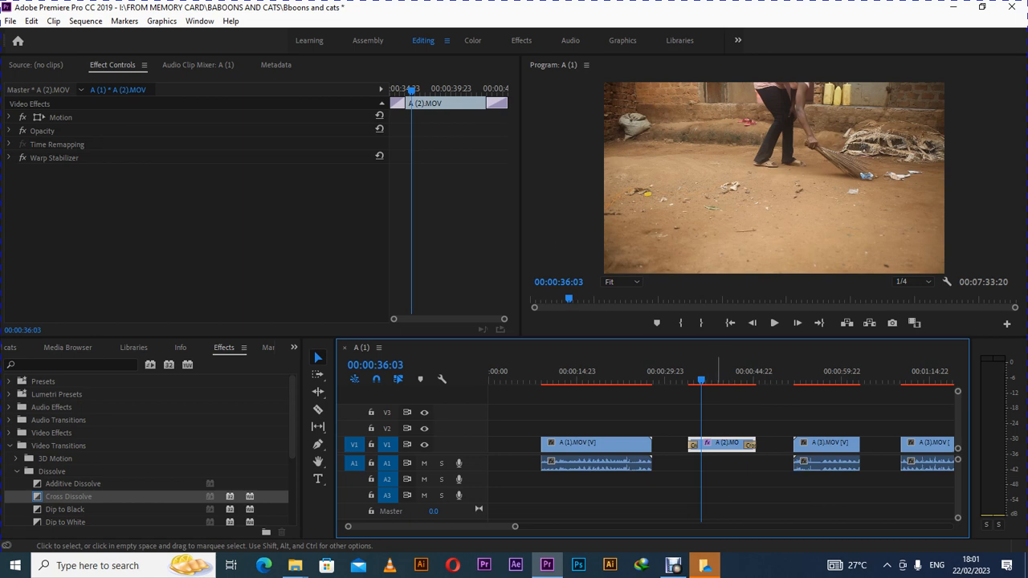
pyautogui.moveTo(714, 447)
pyautogui.mouseDown()
pyautogui.moveTo(717, 416)
pyautogui.moveTo(697, 414)
pyautogui.moveTo(715, 444)
pyautogui.mouseUp()
pyautogui.moveTo(723, 444); pyautogui.dragTo(723, 413)
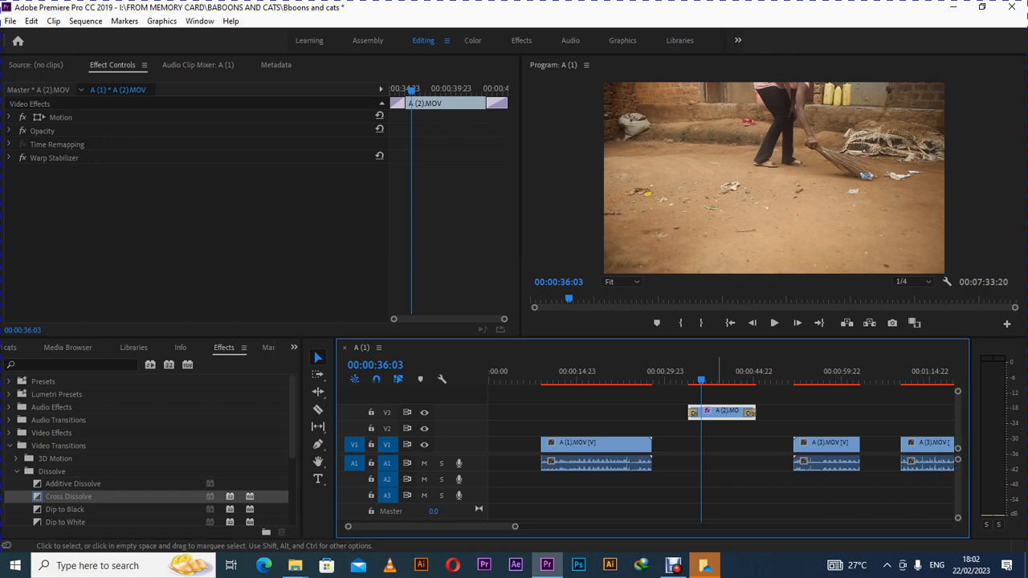
pyautogui.moveTo(715, 412); pyautogui.dragTo(799, 412)
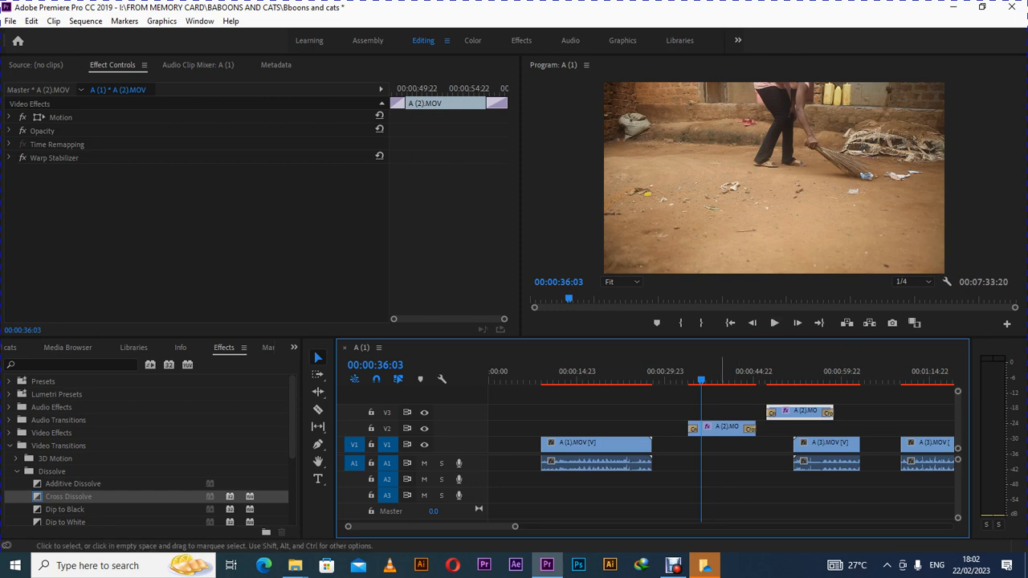
# Set the speed of the A (2).MOV clip on V2 to 45% and play it back.
pyautogui.rightClick(723, 427)
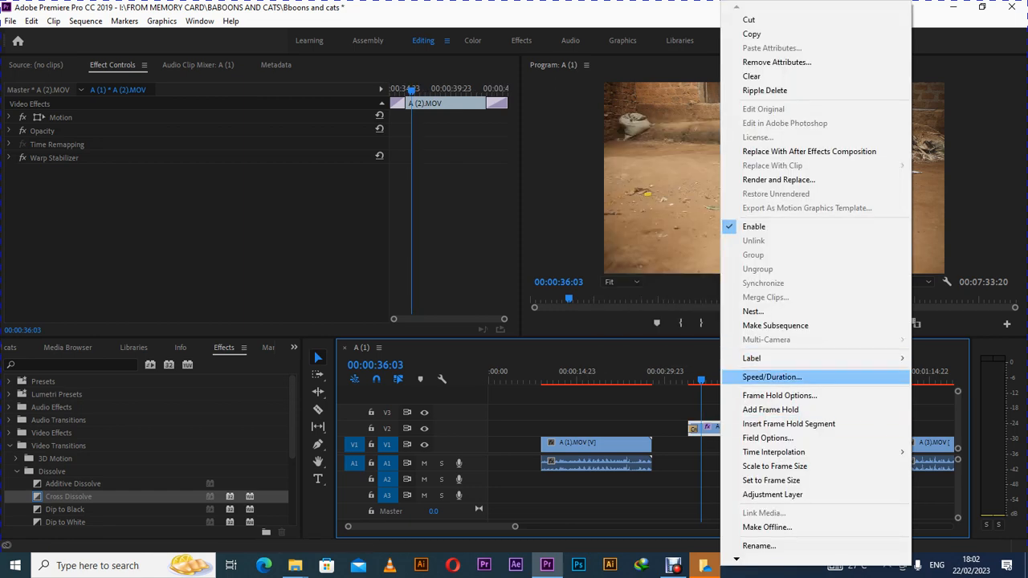
pyautogui.click(771, 377)
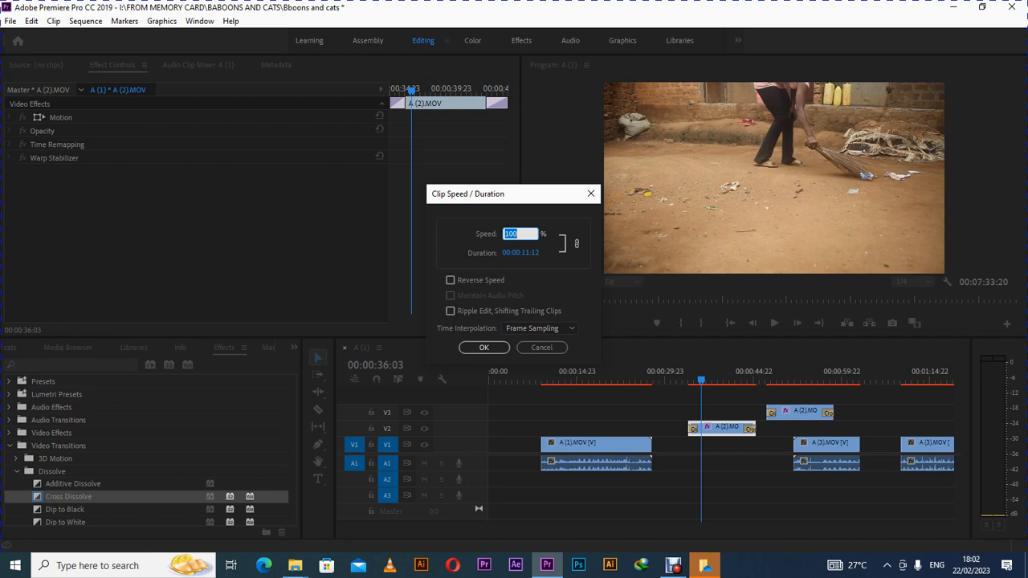
pyautogui.write('45')
pyautogui.press('Return')
pyautogui.press('space')
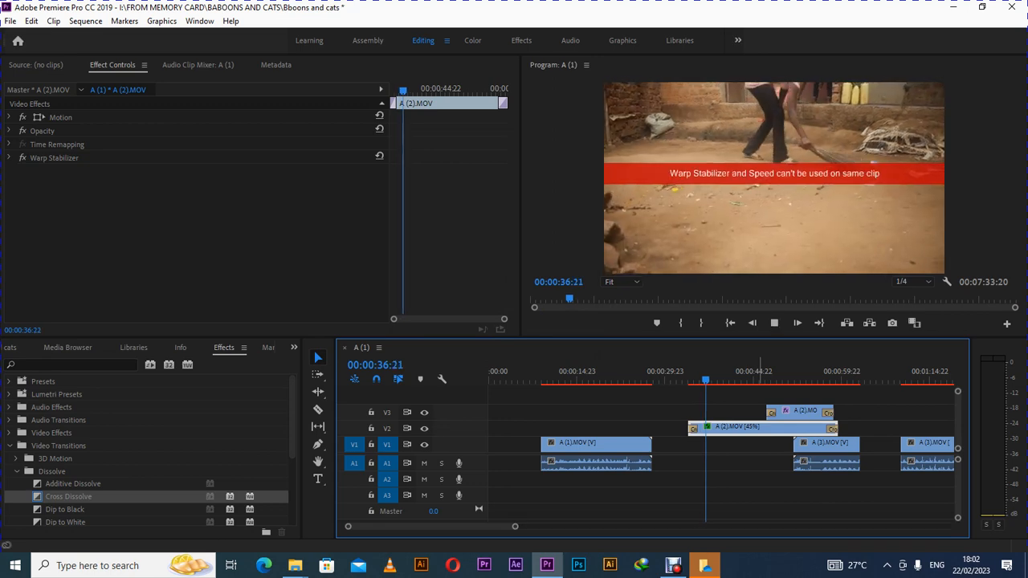
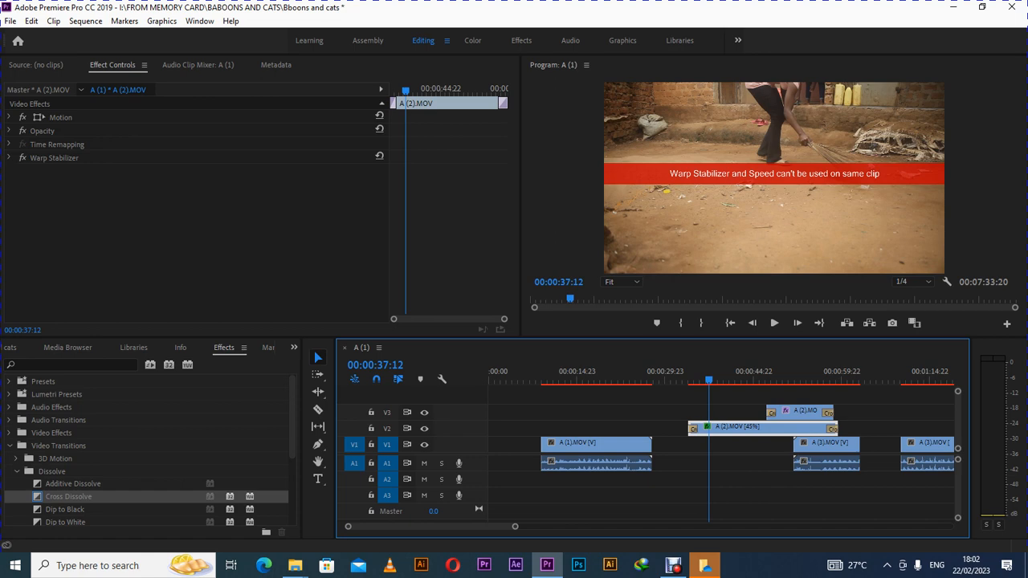
# Undo the speed change, the duplicate clip and the track move of A (2).MOV to return it to V1.
pyautogui.hotkey('ctrl', 'z')
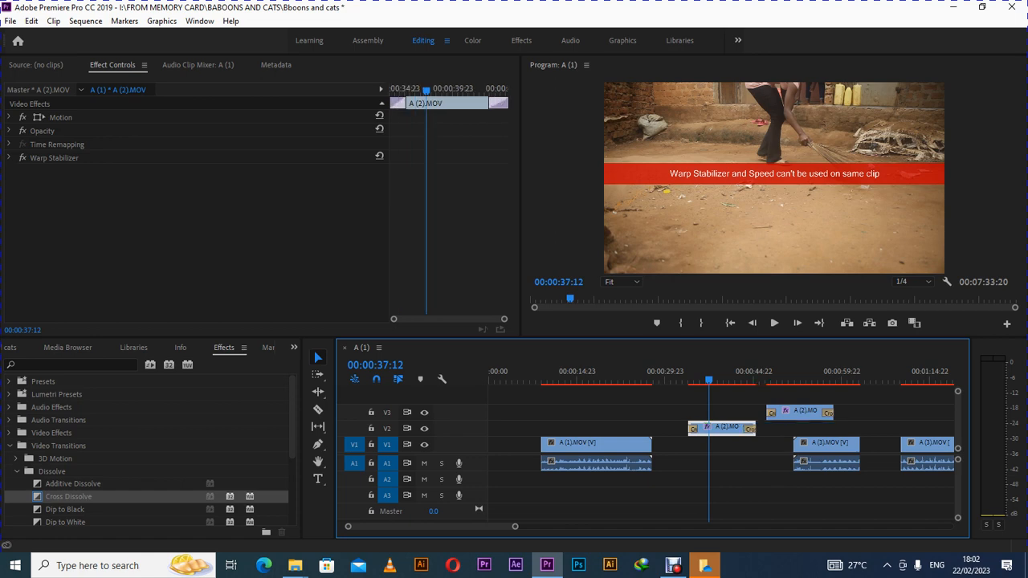
pyautogui.hotkey('ctrl', 'z')
pyautogui.hotkey('ctrl', 'z')
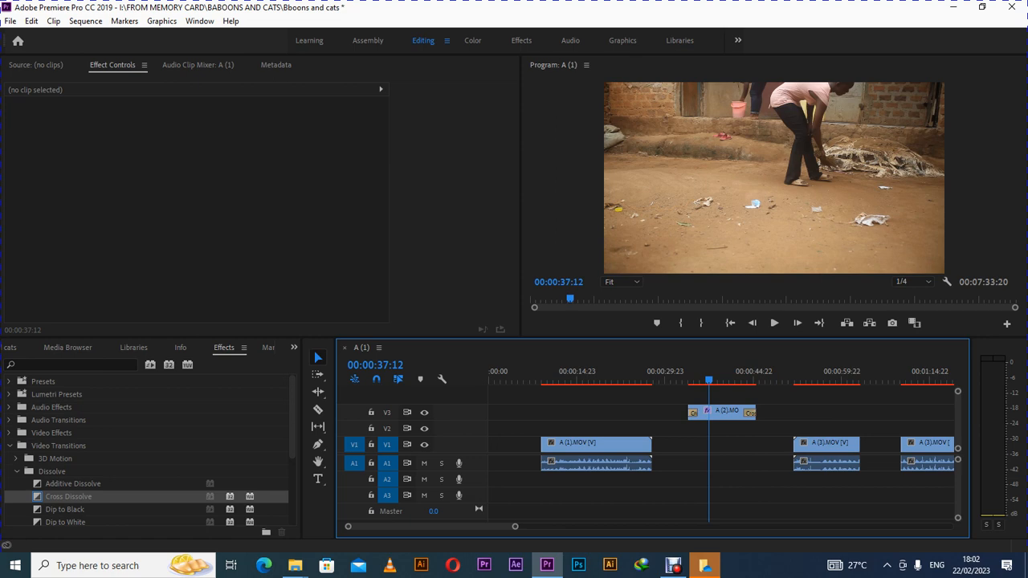
pyautogui.click(32, 21)
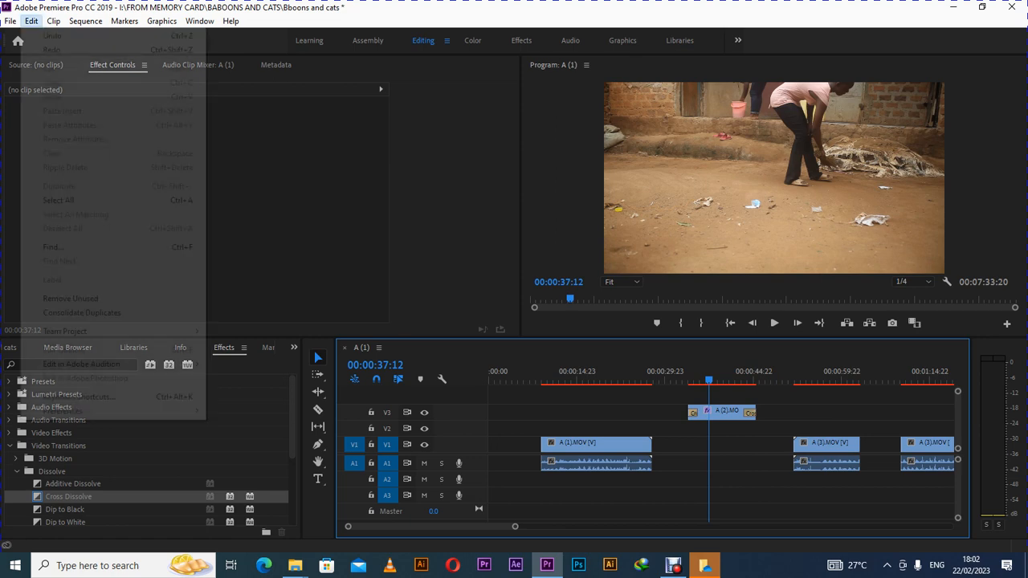
pyautogui.click(52, 36)
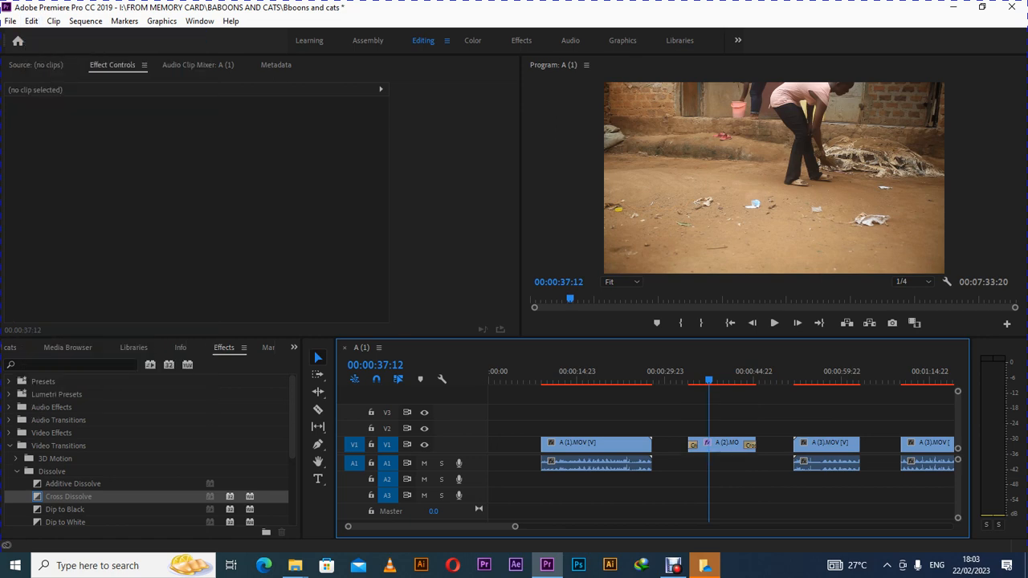
pyautogui.click(31, 21)
pyautogui.click(52, 50)
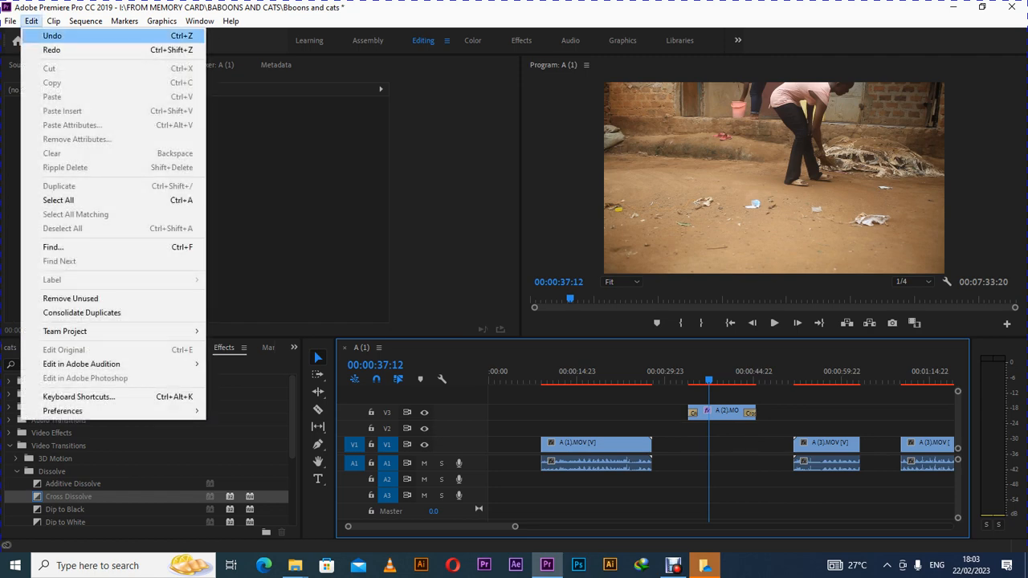
pyautogui.click(52, 35)
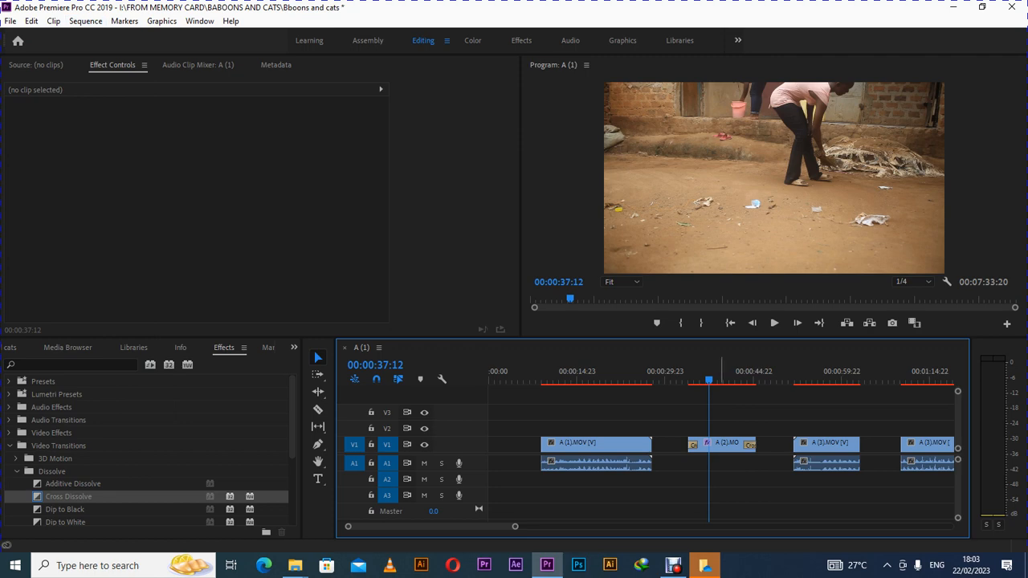
# Preview the opening of the first A (3).MOV clip and trim its start to 00:00:54:12.
pyautogui.click(688, 375)
pyautogui.click(799, 373)
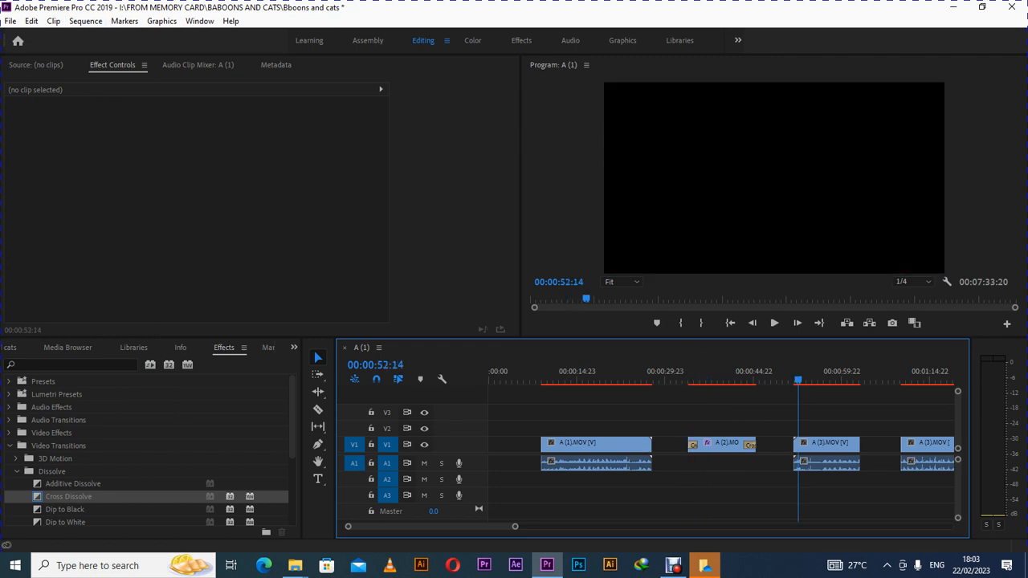
pyautogui.moveTo(799, 376); pyautogui.dragTo(792, 375)
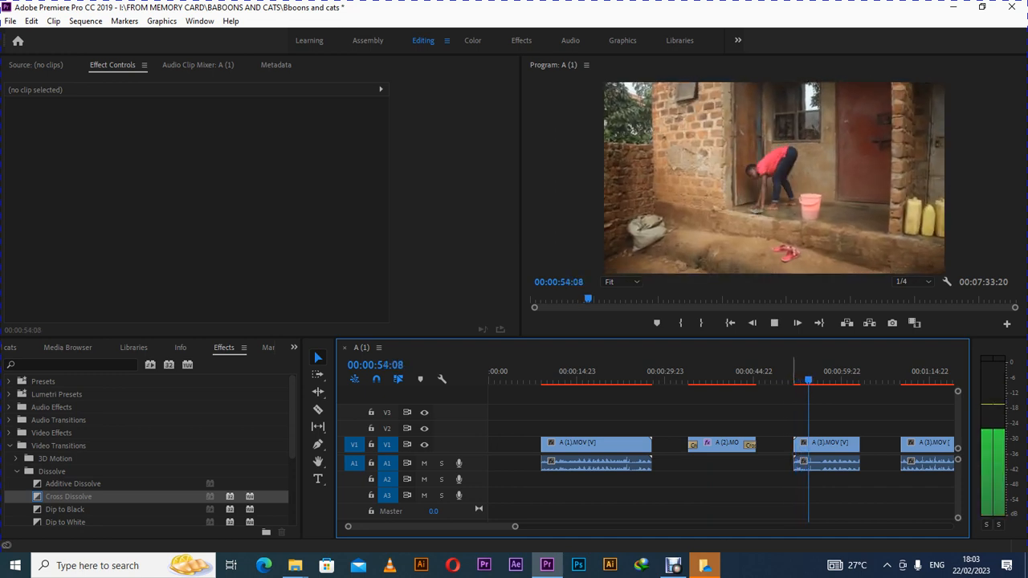
pyautogui.press('space')
pyautogui.moveTo(795, 446); pyautogui.dragTo(810, 446)
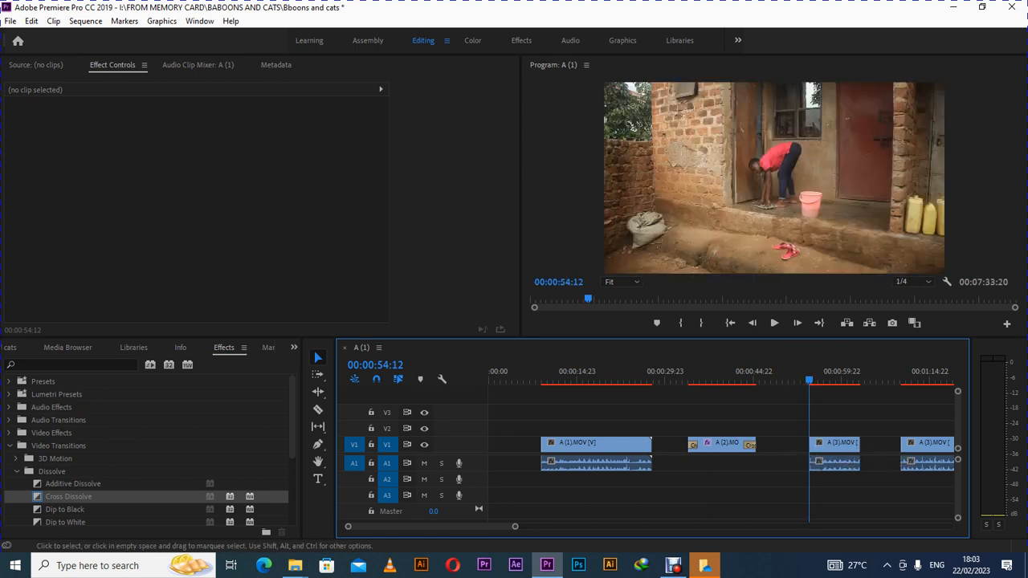
# Play the first A (3).MOV clip and trim its end to 00:01:02:02.
pyautogui.press('space')
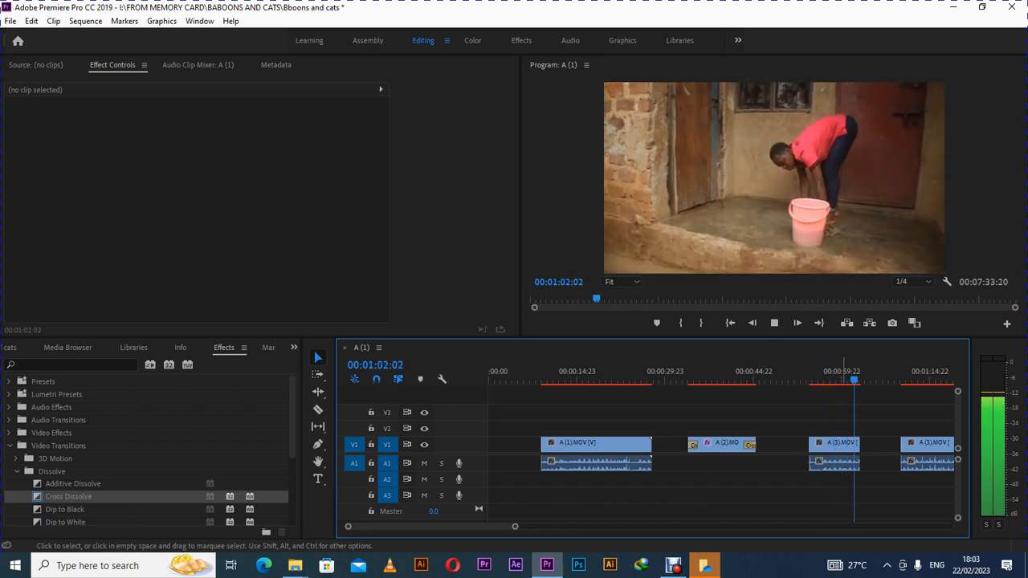
pyautogui.press('space')
pyautogui.moveTo(859, 450); pyautogui.dragTo(853, 450)
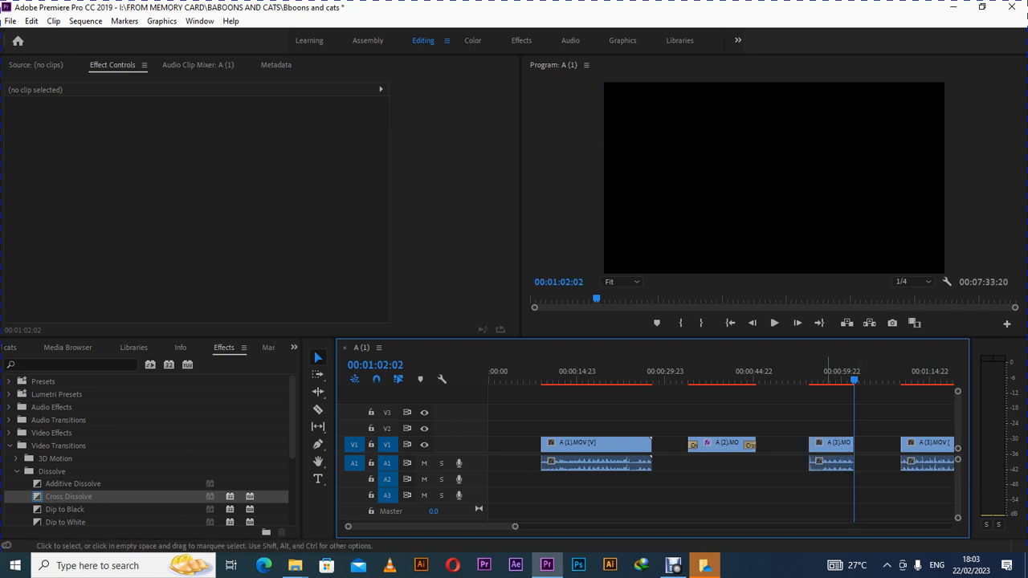
# Unlink the first A (3).MOV clip's audio from its video and delete the audio.
pyautogui.click(820, 448)
pyautogui.rightClick(815, 464)
pyautogui.click(833, 446)
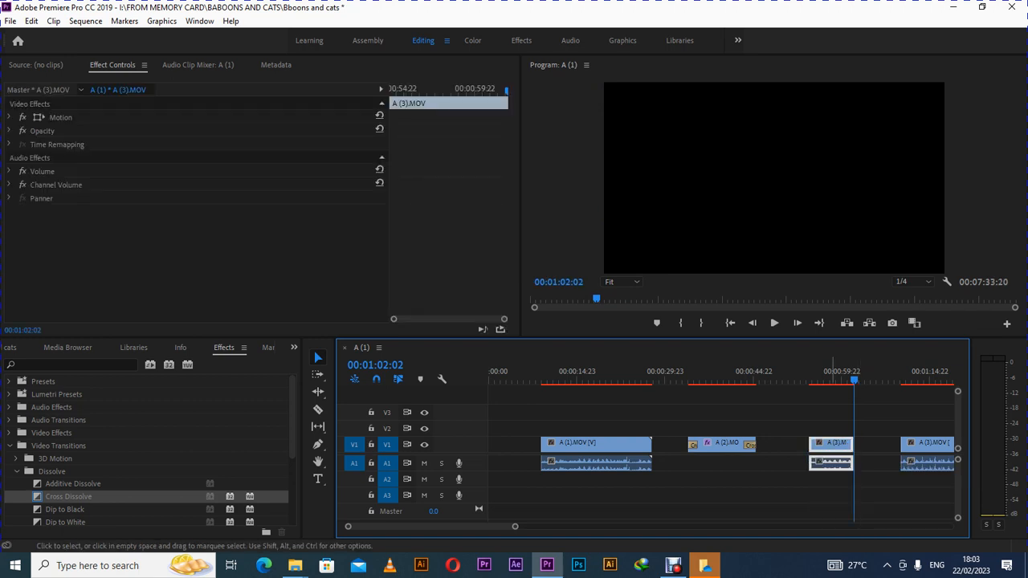
pyautogui.rightClick(833, 446)
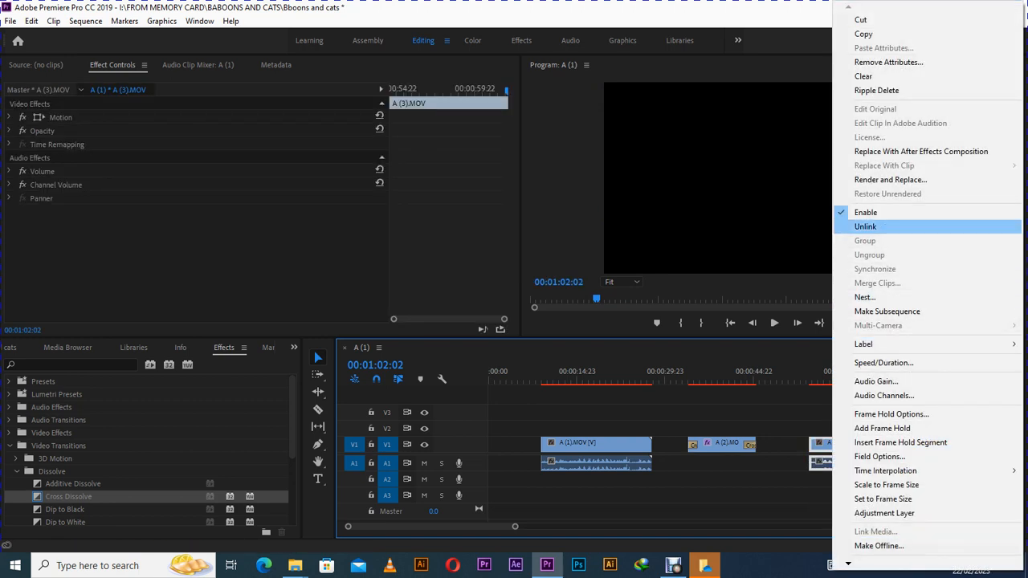
pyautogui.click(852, 227)
pyautogui.click(835, 464)
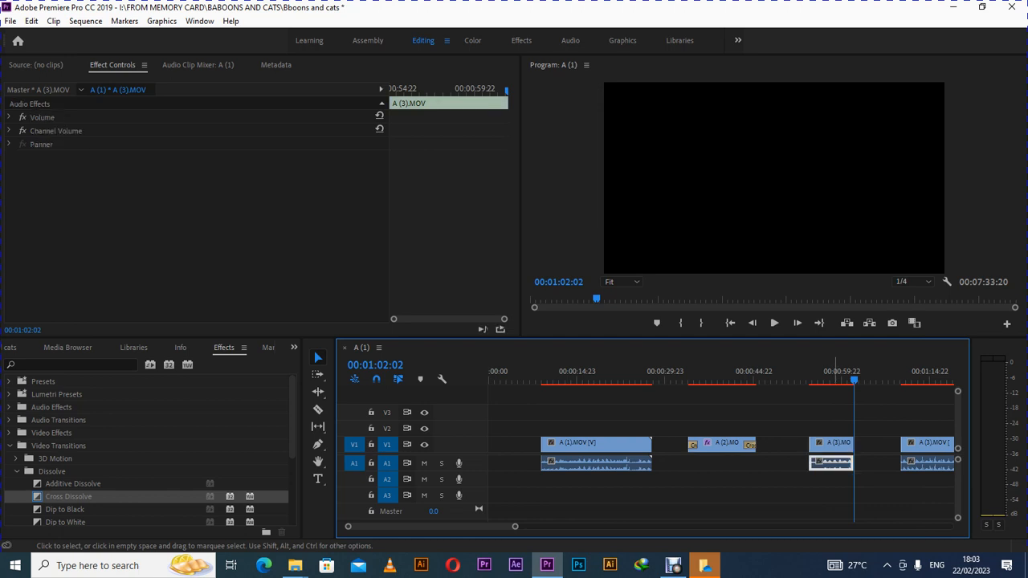
pyautogui.press('Delete')
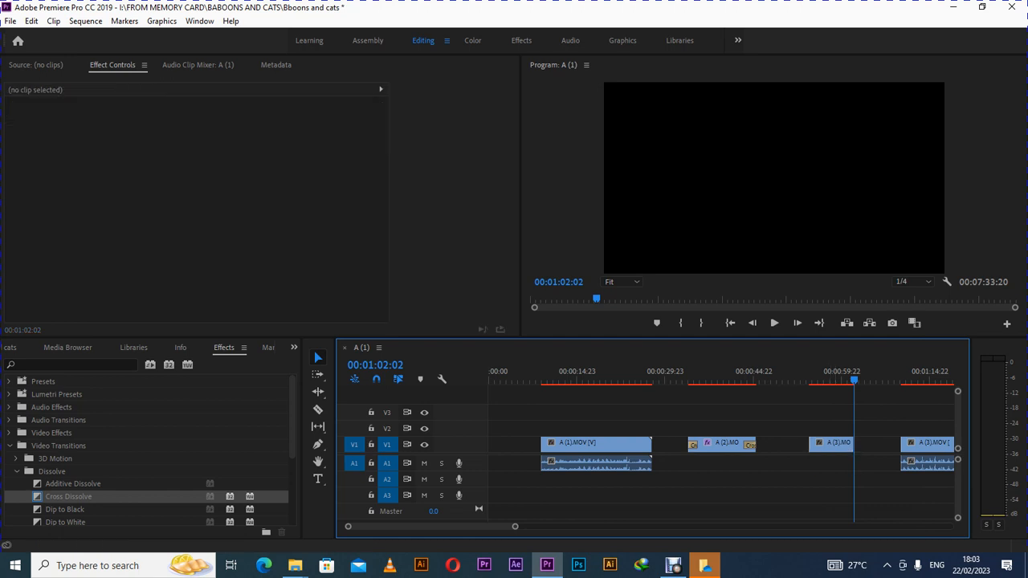
# Play the sequence from the start of A (2).MOV and add Cross Dissolve to both ends of the first A (3).MOV clip.
pyautogui.click(690, 372)
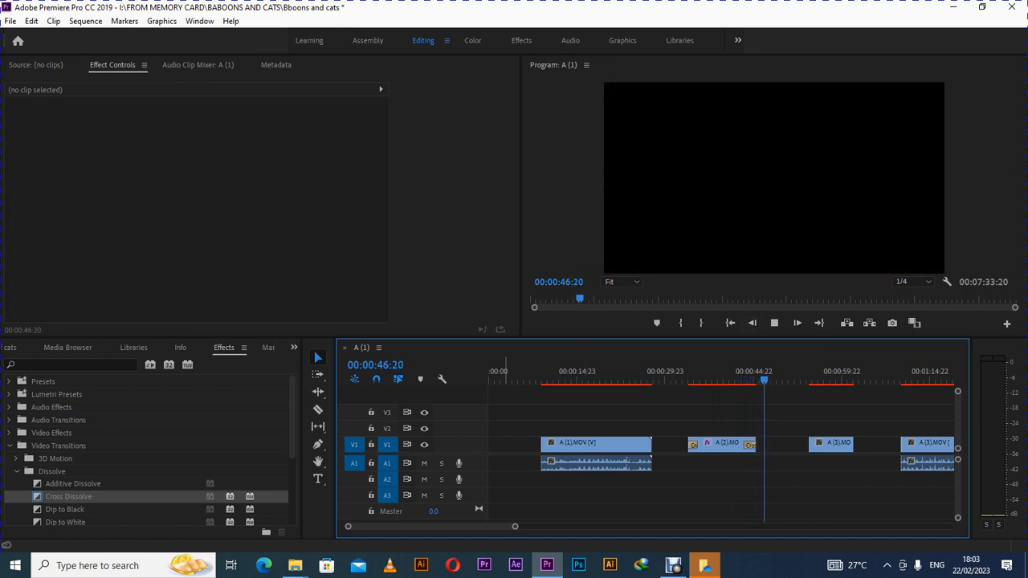
pyautogui.moveTo(68, 497); pyautogui.dragTo(813, 444)
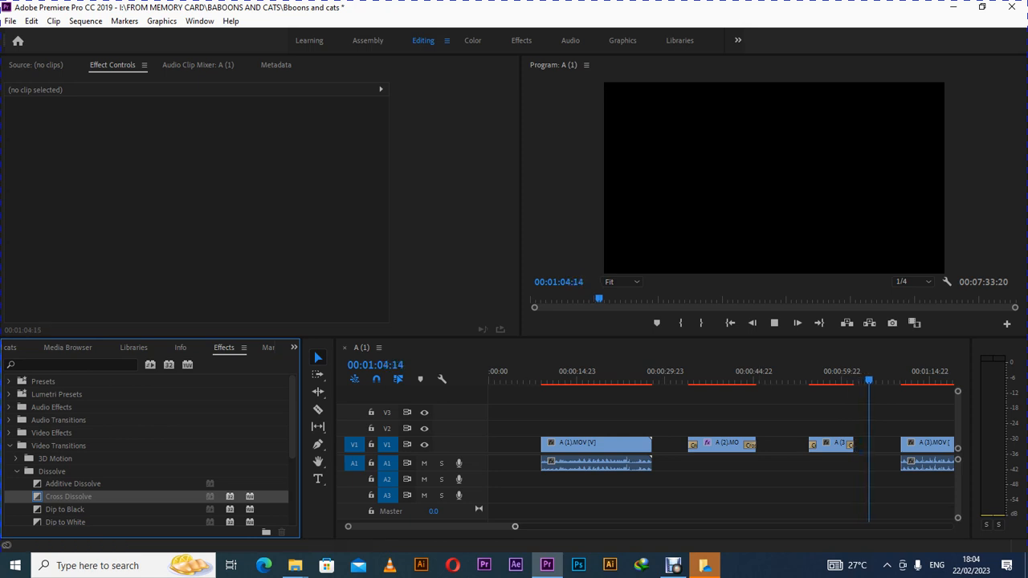
# Move A (4).MOV and A (6).MOV together later in the sequence, leaving a gap after the second A (3).MOV clip.
pyautogui.moveTo(515, 527); pyautogui.dragTo(686, 527)
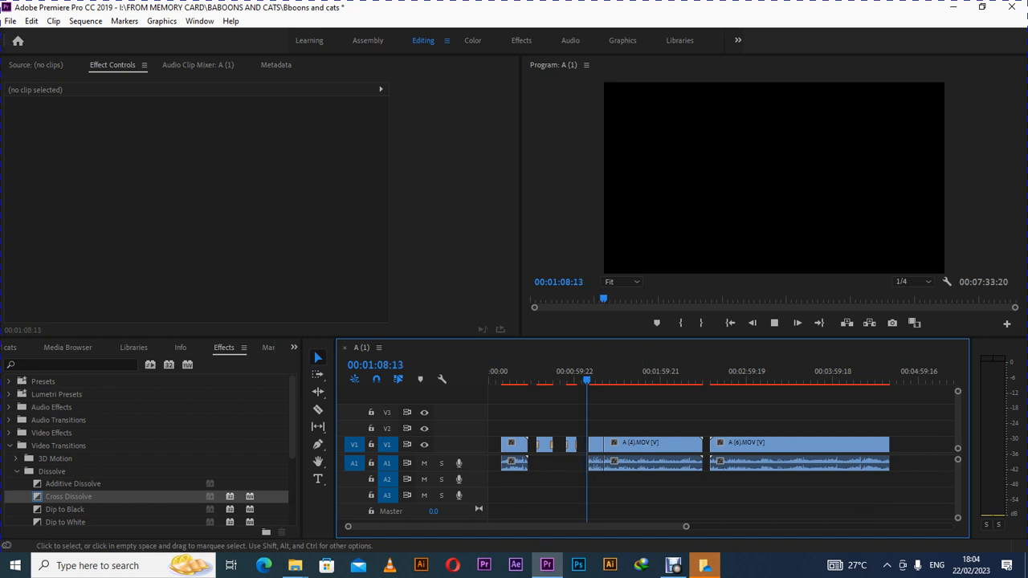
pyautogui.click(597, 380)
pyautogui.click(694, 445)
pyautogui.moveTo(697, 466); pyautogui.dragTo(765, 484)
pyautogui.moveTo(768, 444); pyautogui.dragTo(805, 444)
# Preview the opening of A (4).MOV.
pyautogui.click(658, 374)
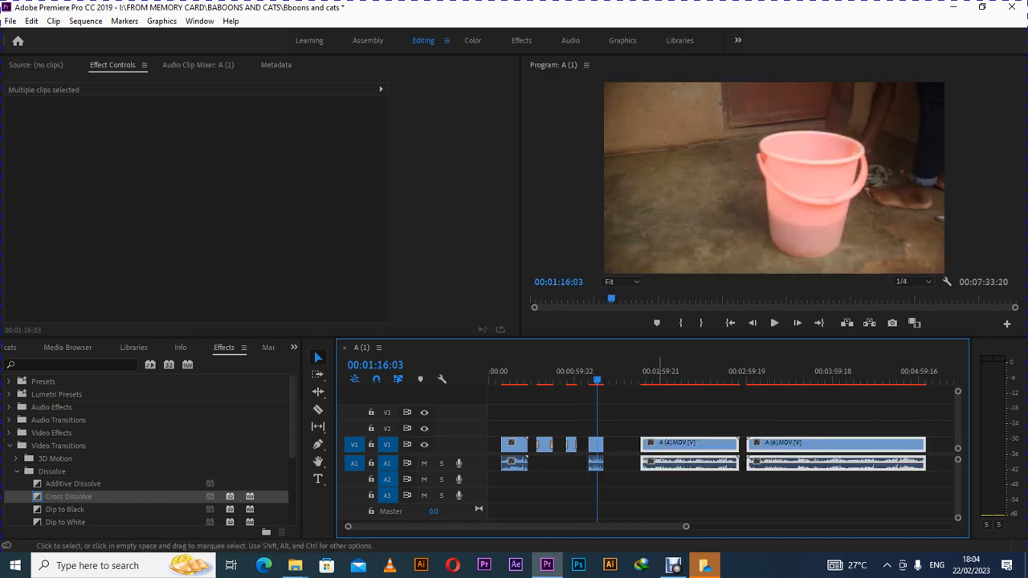
pyautogui.moveTo(646, 371); pyautogui.dragTo(644, 371)
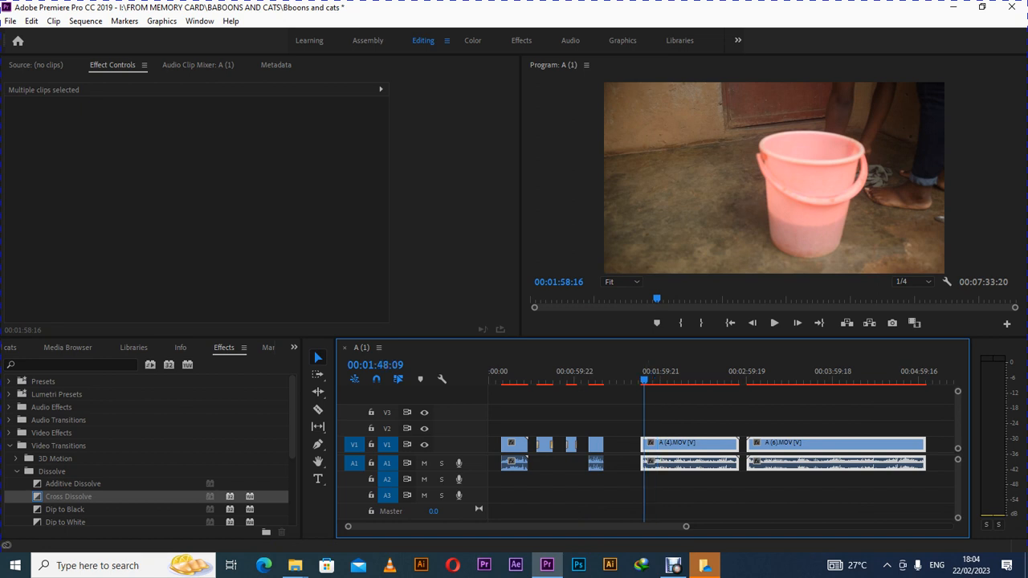
pyautogui.click(683, 429)
pyautogui.press('space')
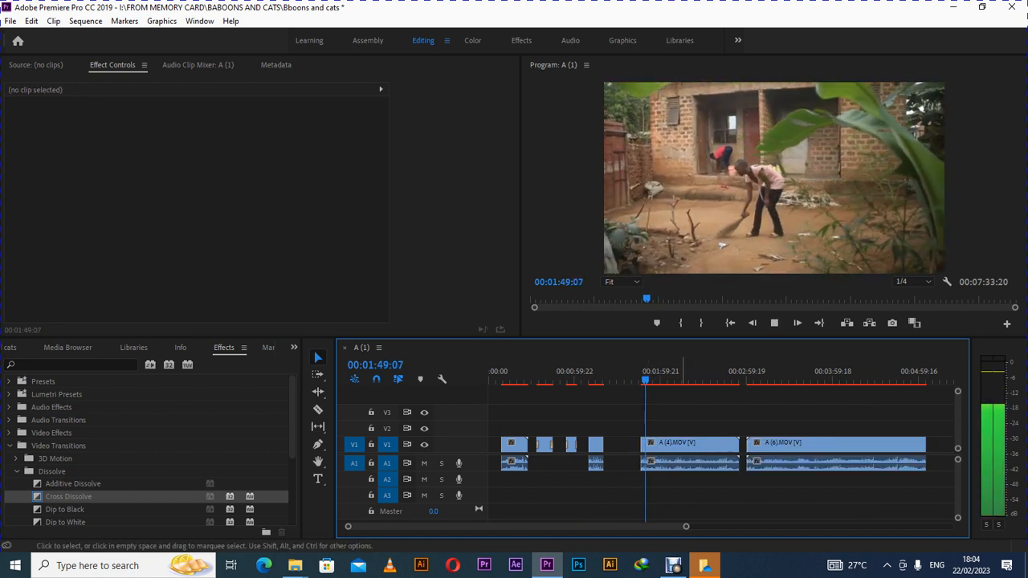
pyautogui.press('space')
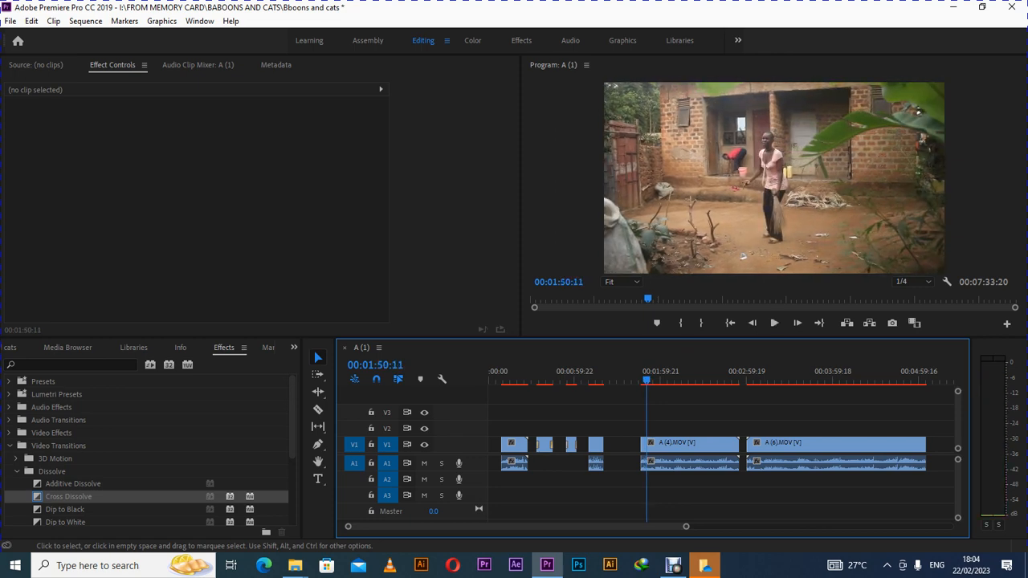
# Preview the start of the B clips on V2 and delete the opening B (1).MOV segment with its audio.
pyautogui.press('-')
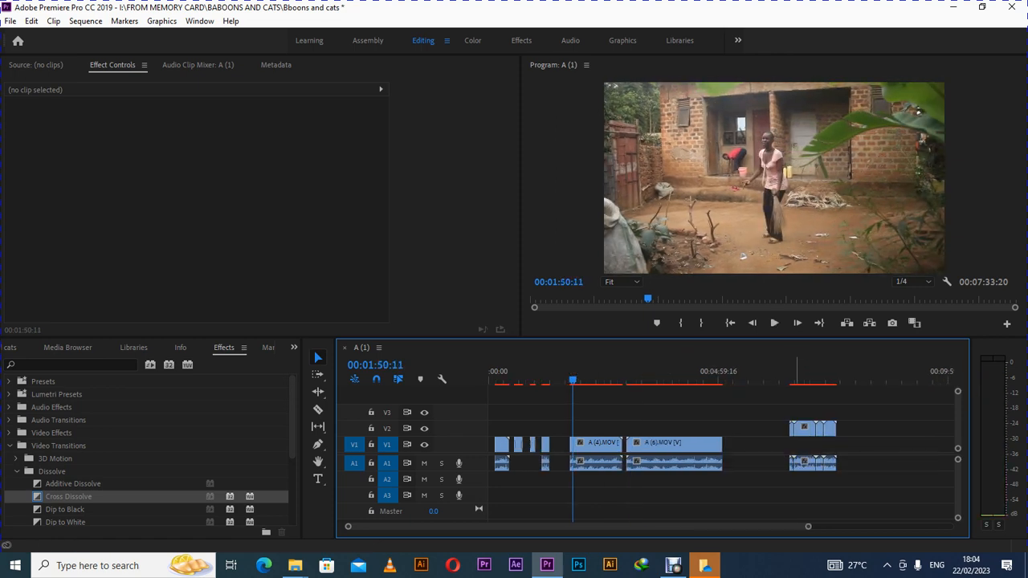
pyautogui.moveTo(794, 372); pyautogui.dragTo(789, 371)
pyautogui.press('space')
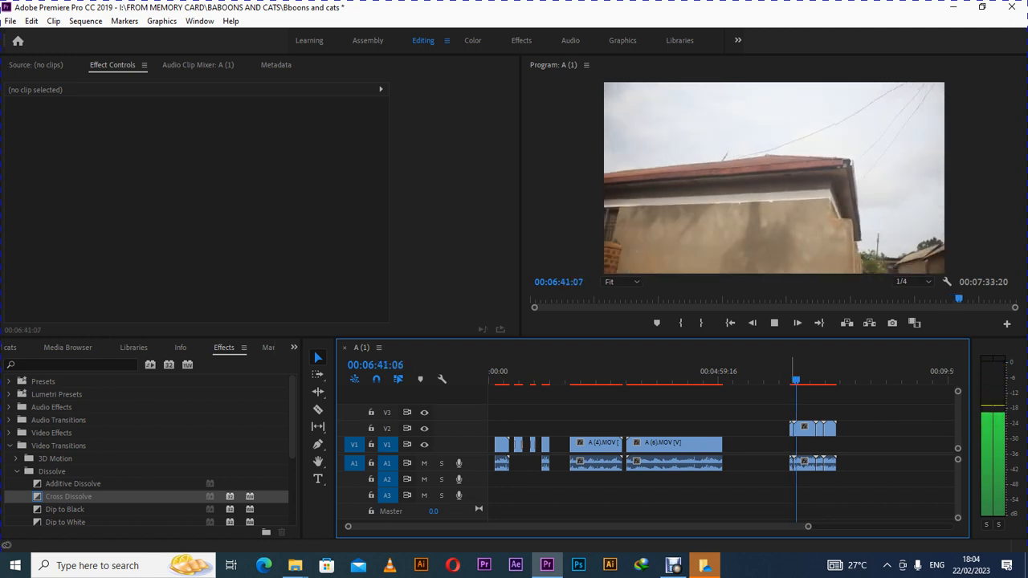
pyautogui.press('space')
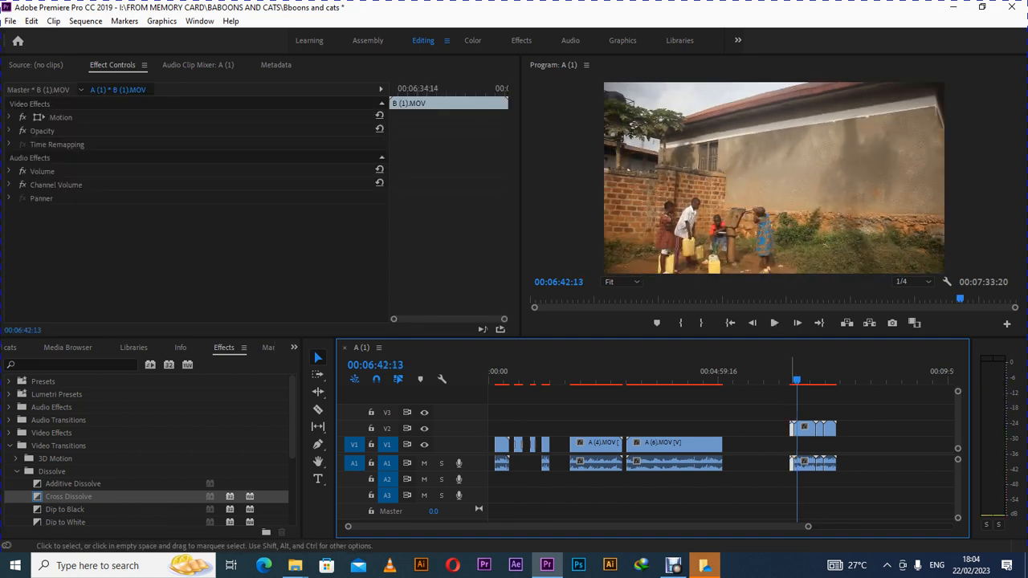
pyautogui.press('Delete')
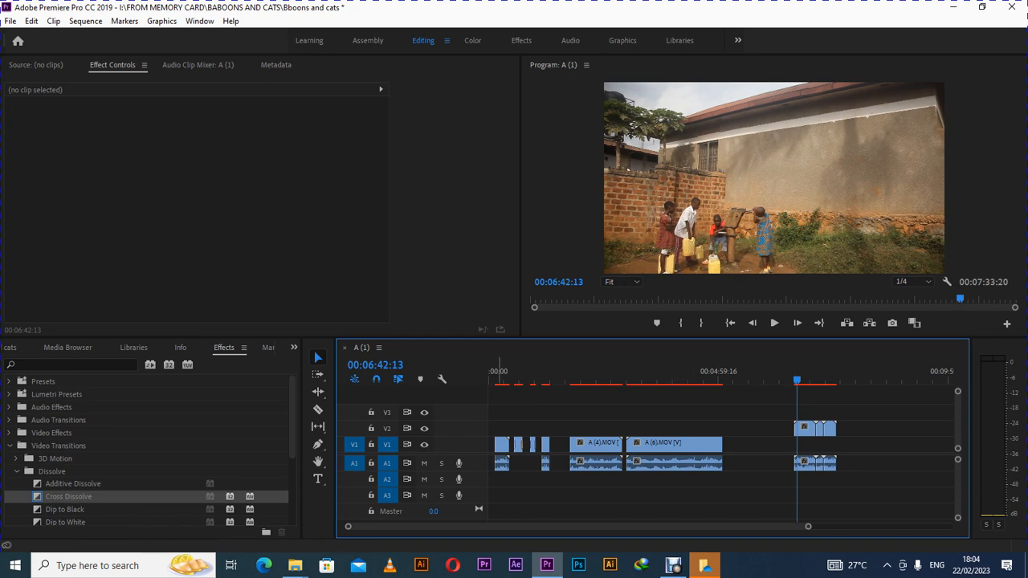
# Preview the opening of A (1).MOV, unlink its audio from the video and delete the audio.
pyautogui.click(497, 379)
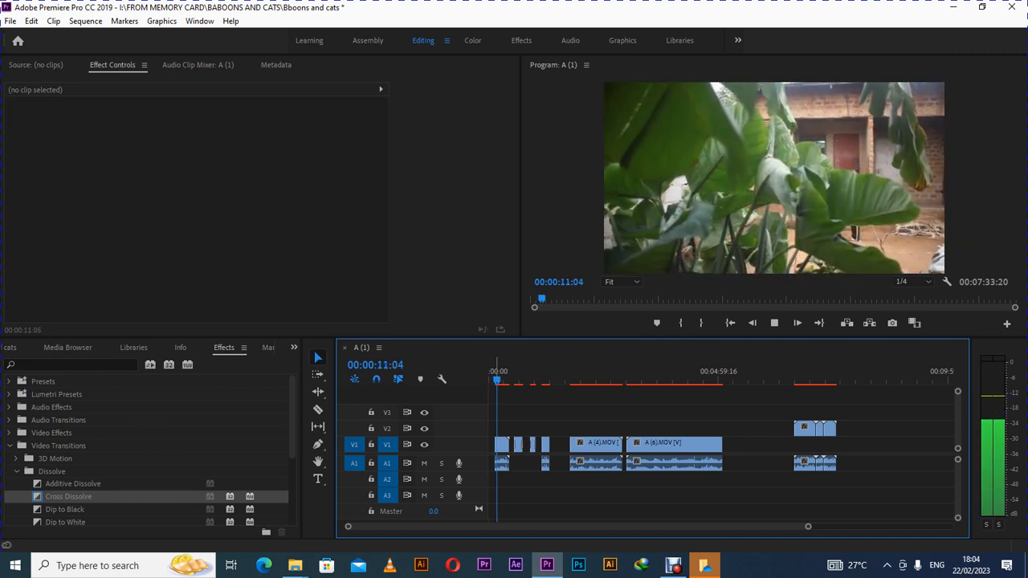
pyautogui.press('space')
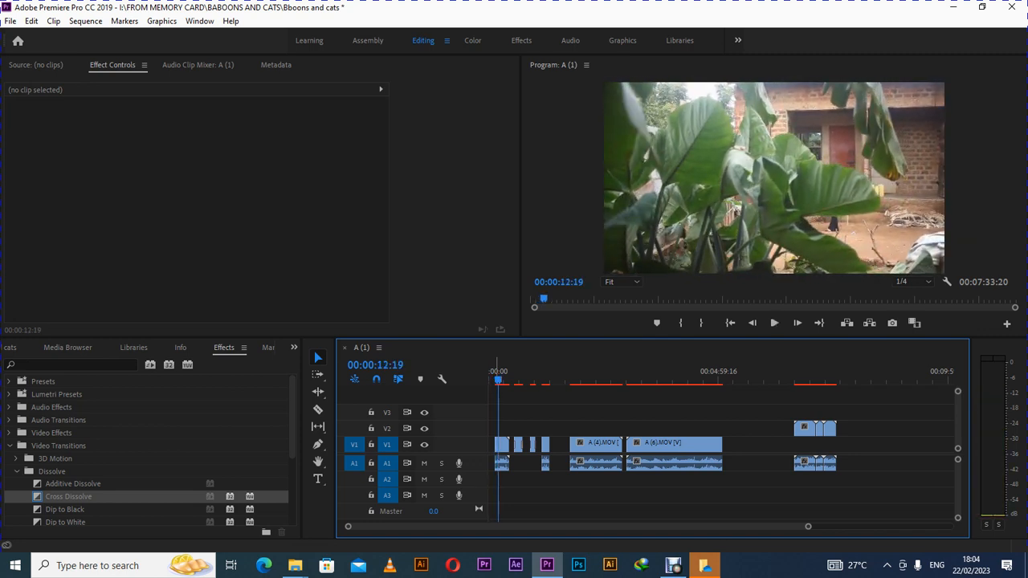
pyautogui.click(502, 443)
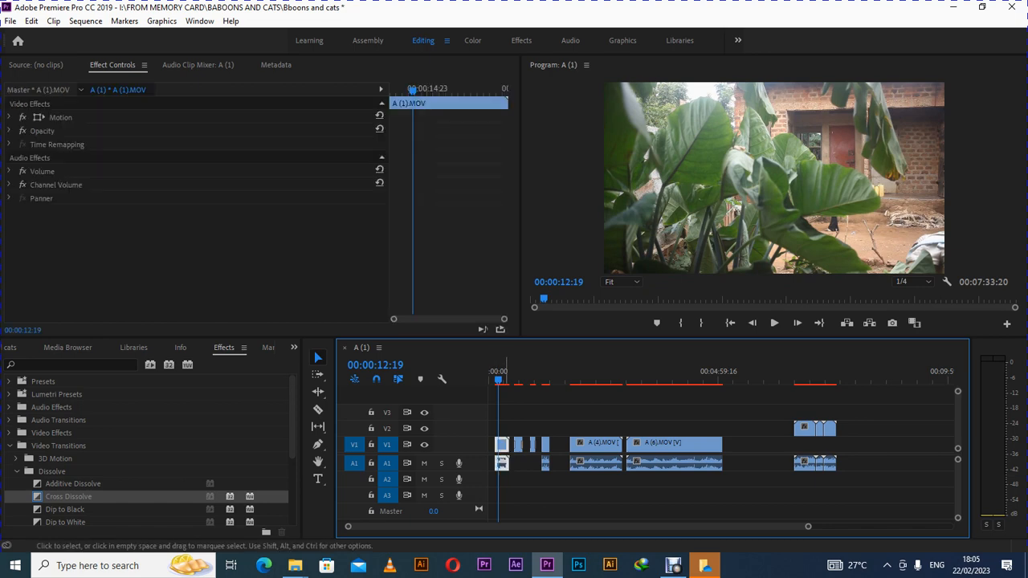
pyautogui.rightClick(502, 444)
pyautogui.click(537, 226)
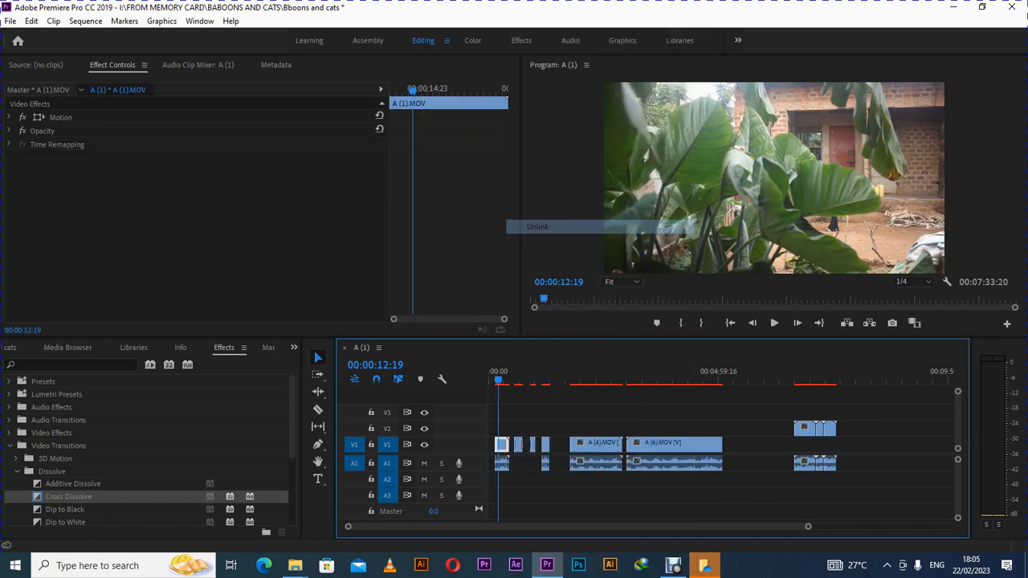
pyautogui.click(502, 464)
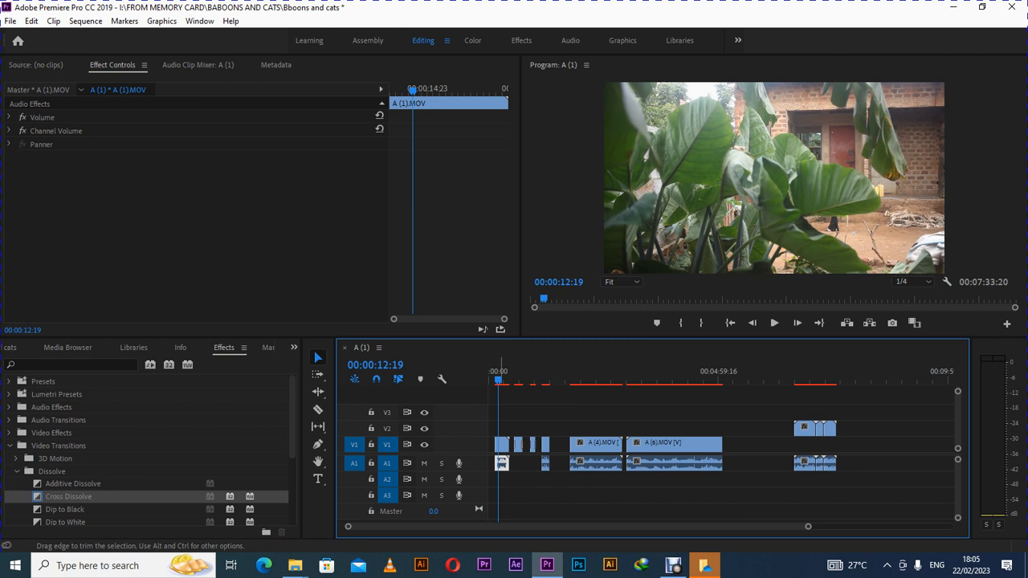
pyautogui.press('Delete')
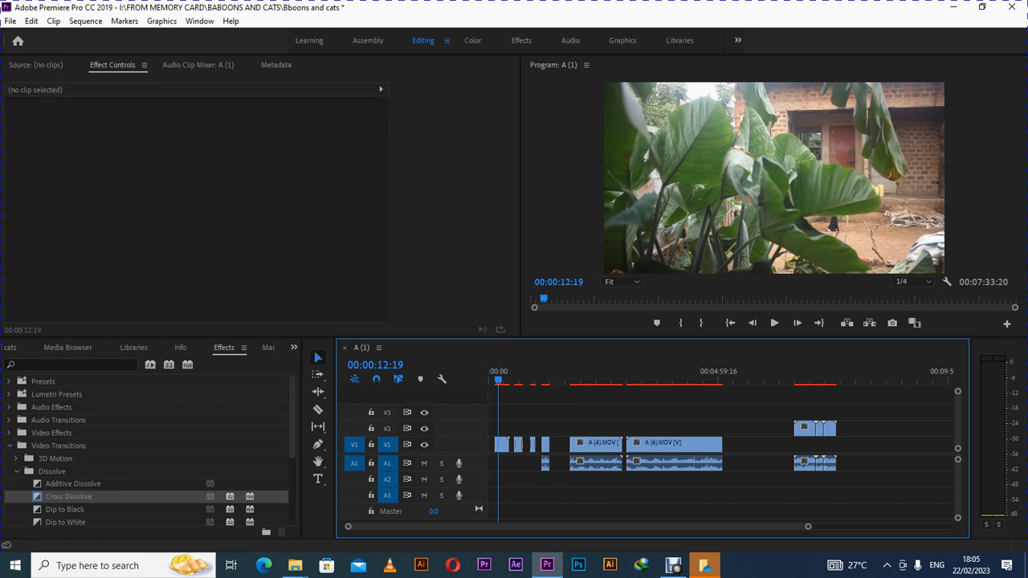
# Replay the beginning of A (1).MOV and trim its start to 00:00:12:20.
pyautogui.press('=')
pyautogui.press('=')
pyautogui.press('=')
pyautogui.press('=')
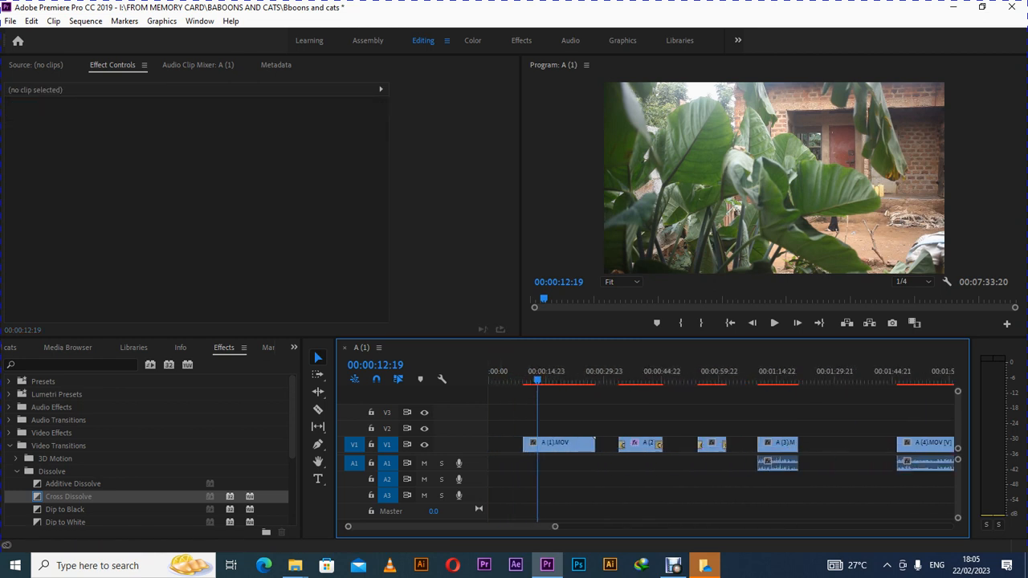
pyautogui.click(531, 380)
pyautogui.moveTo(530, 380); pyautogui.dragTo(525, 380)
pyautogui.press('space')
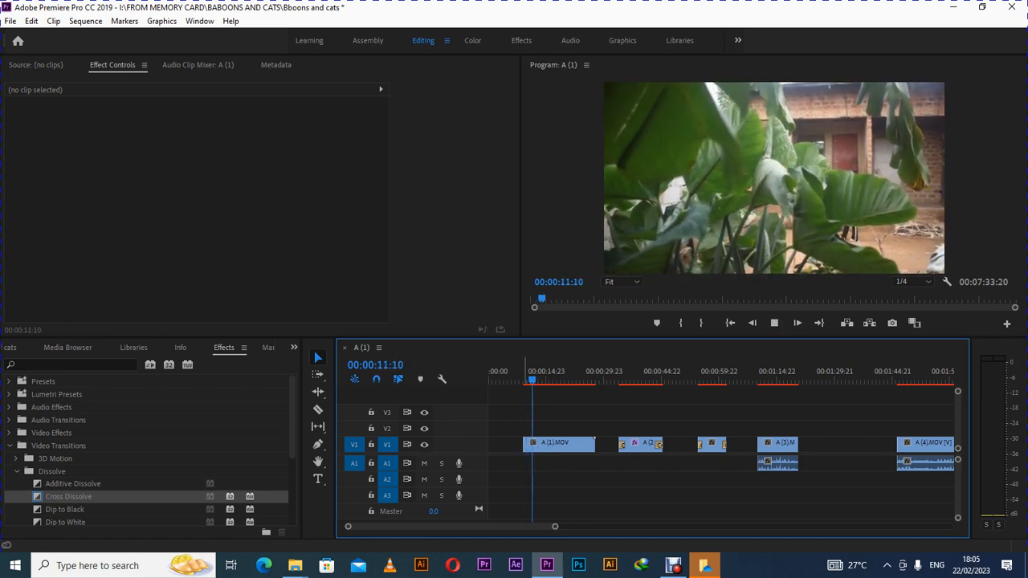
pyautogui.press('space')
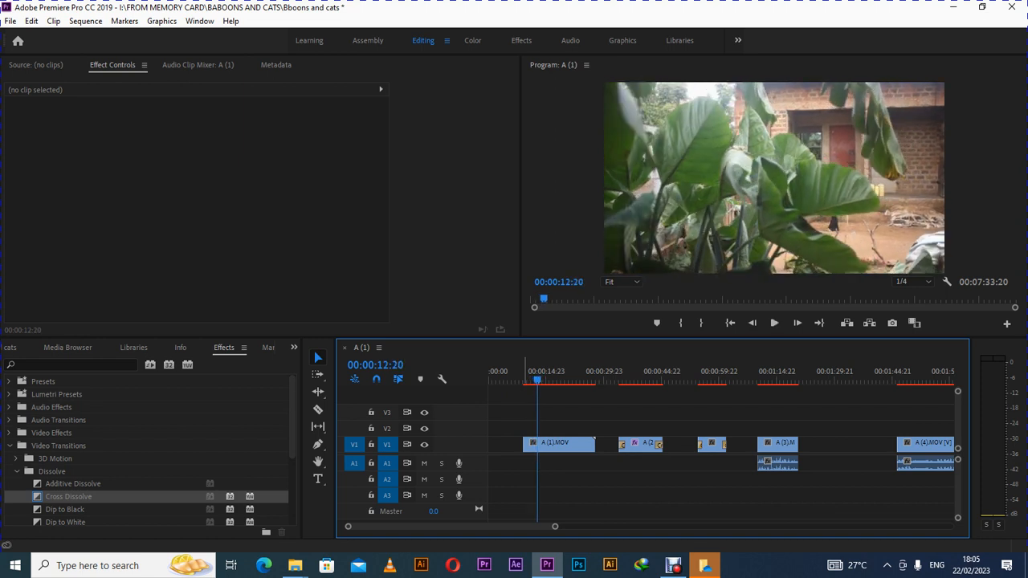
pyautogui.moveTo(524, 449); pyautogui.dragTo(538, 448)
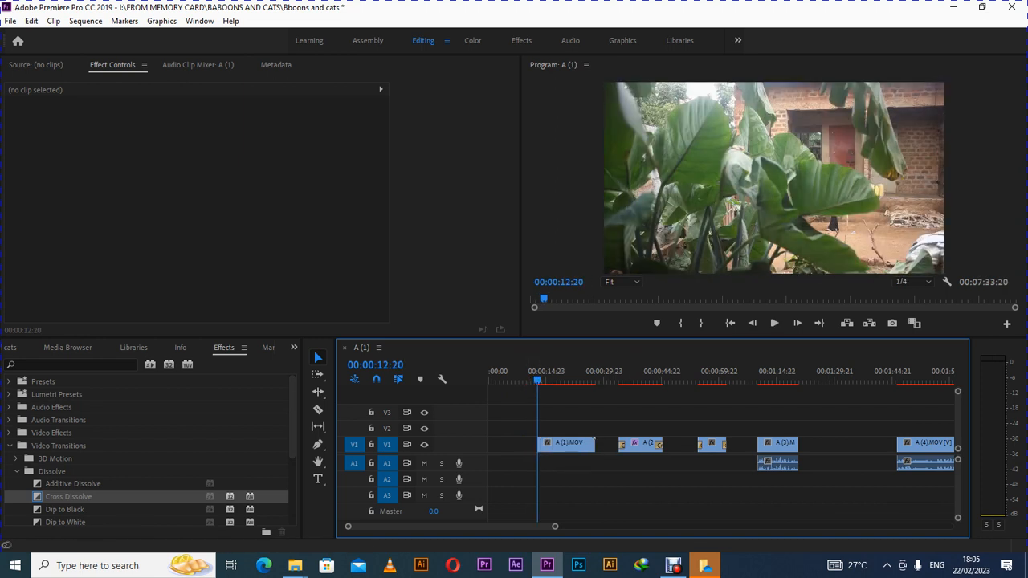
# Play on through A (1).MOV and trim its end to 00:00:23:19.
pyautogui.click(775, 323)
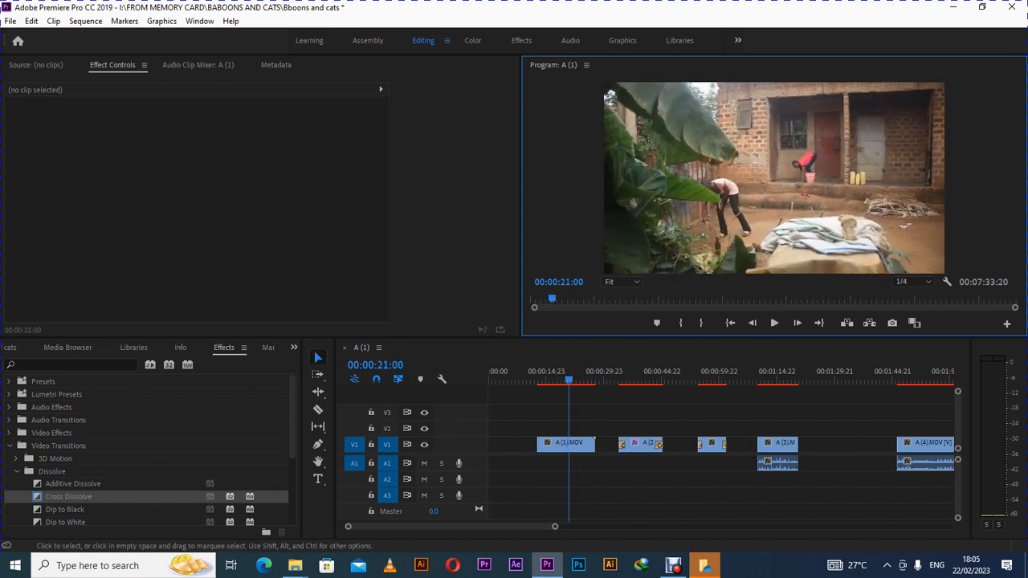
pyautogui.click(775, 324)
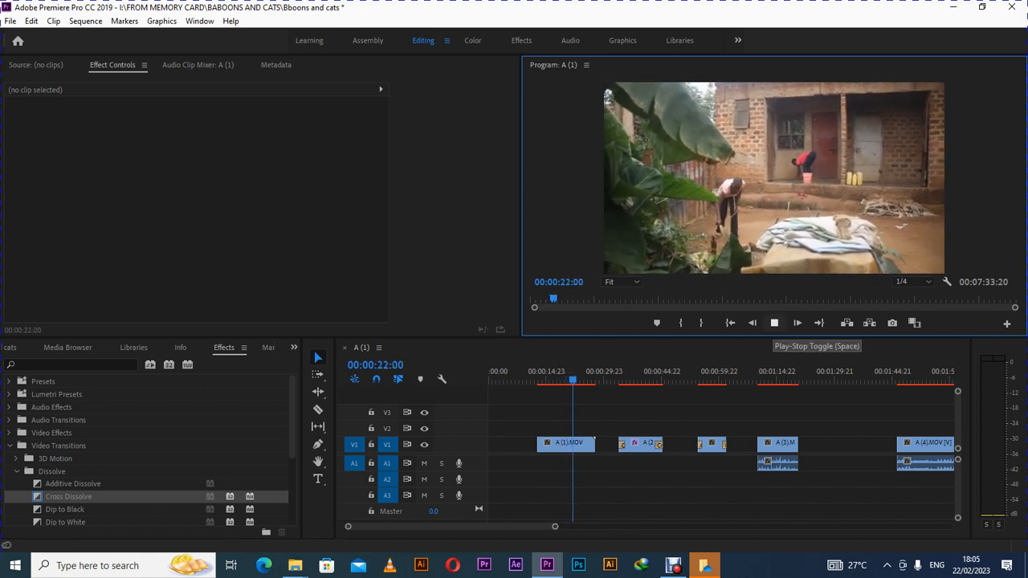
pyautogui.press('space')
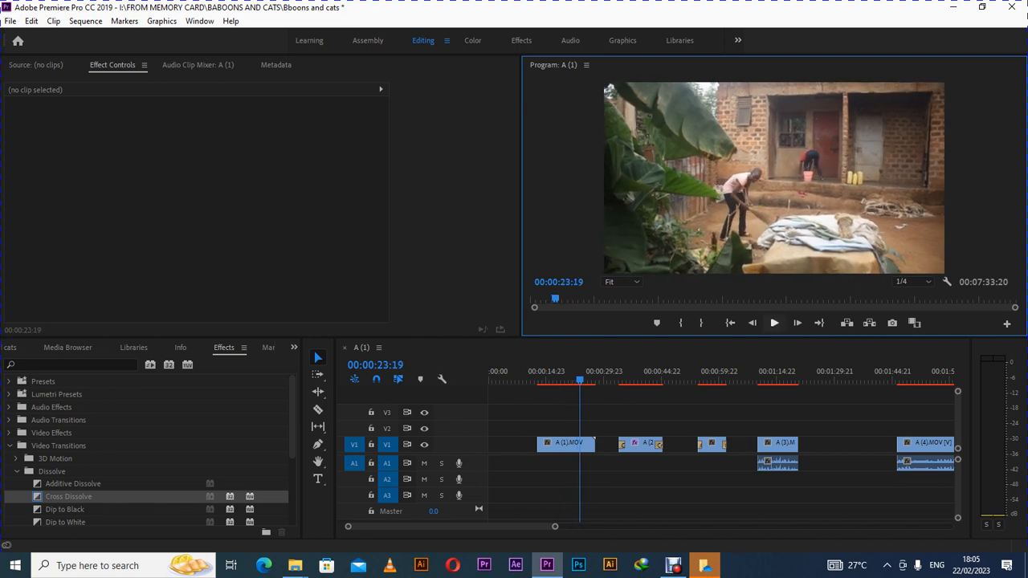
pyautogui.moveTo(595, 445); pyautogui.dragTo(579, 444)
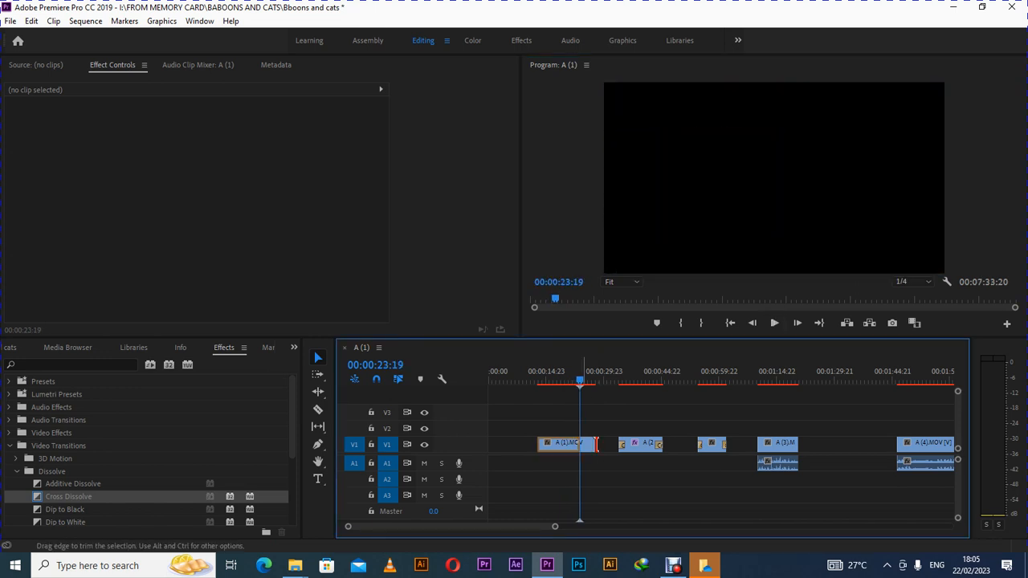
# Search the effects for "stabil" and apply Warp Stabilizer to the A (1).MOV clip.
pyautogui.click(64, 364)
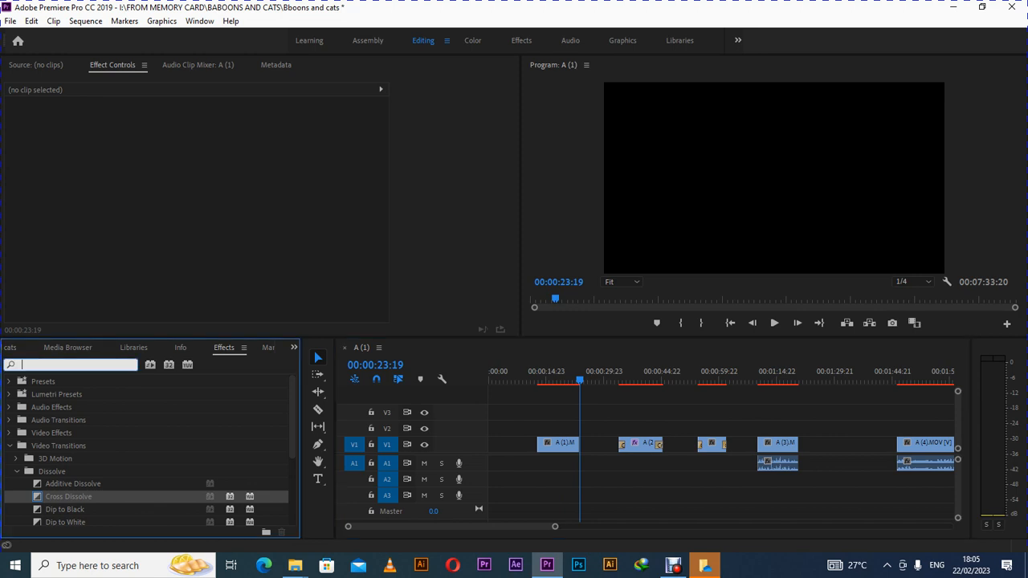
pyautogui.write('satbi')
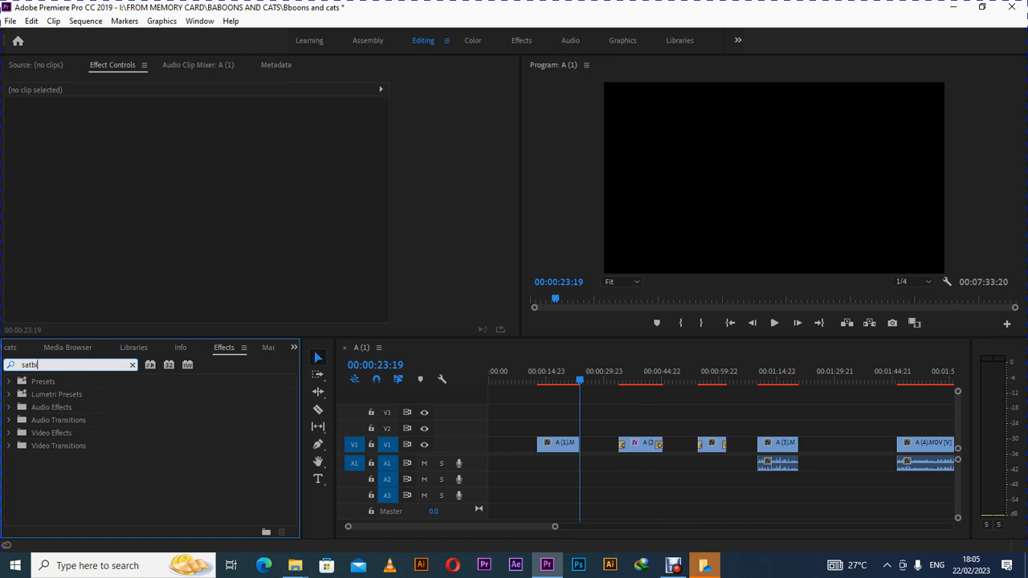
pyautogui.press('BackSpace')
pyautogui.press('BackSpace')
pyautogui.press('BackSpace')
pyautogui.press('BackSpace')
pyautogui.write('tab')
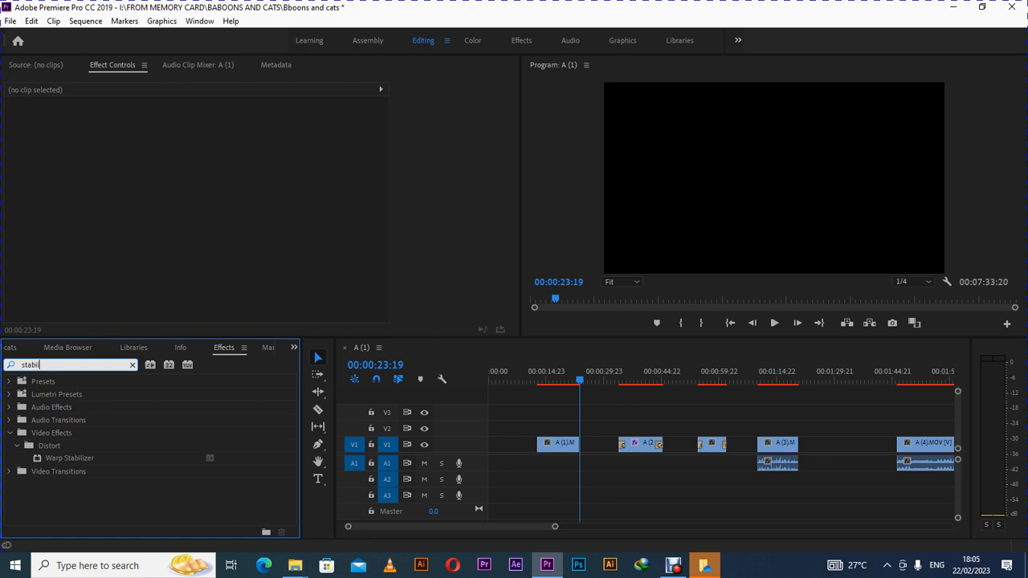
pyautogui.moveTo(70, 458); pyautogui.dragTo(558, 444)
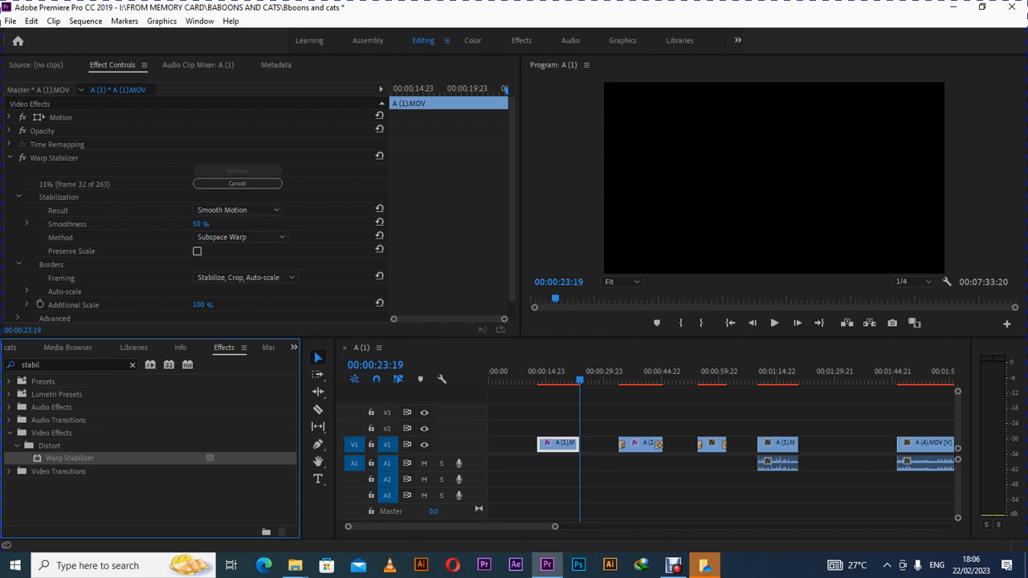
# Play A (1).MOV from its beginning to check the Warp Stabilizer result.
pyautogui.click(539, 380)
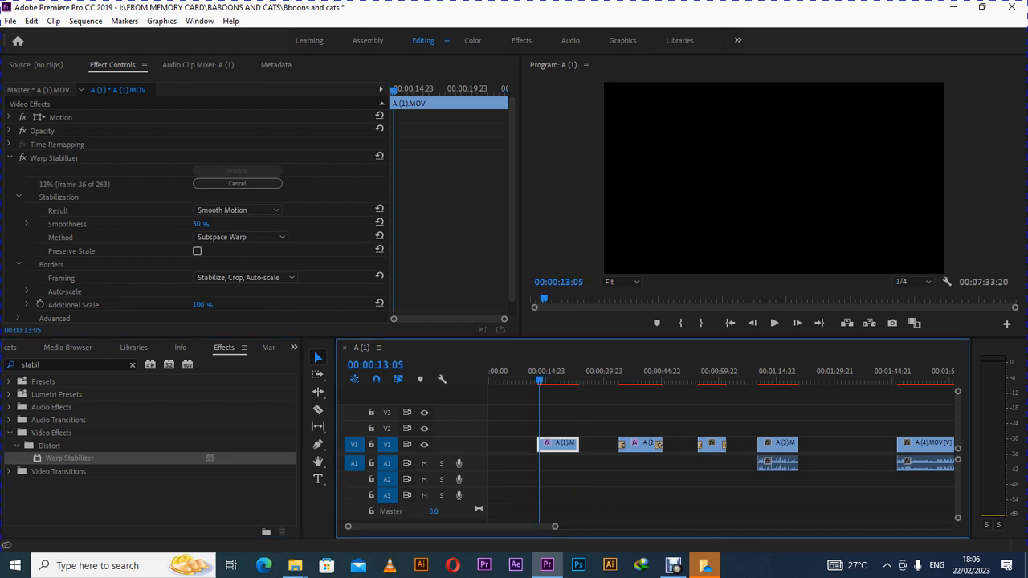
pyautogui.press('space')
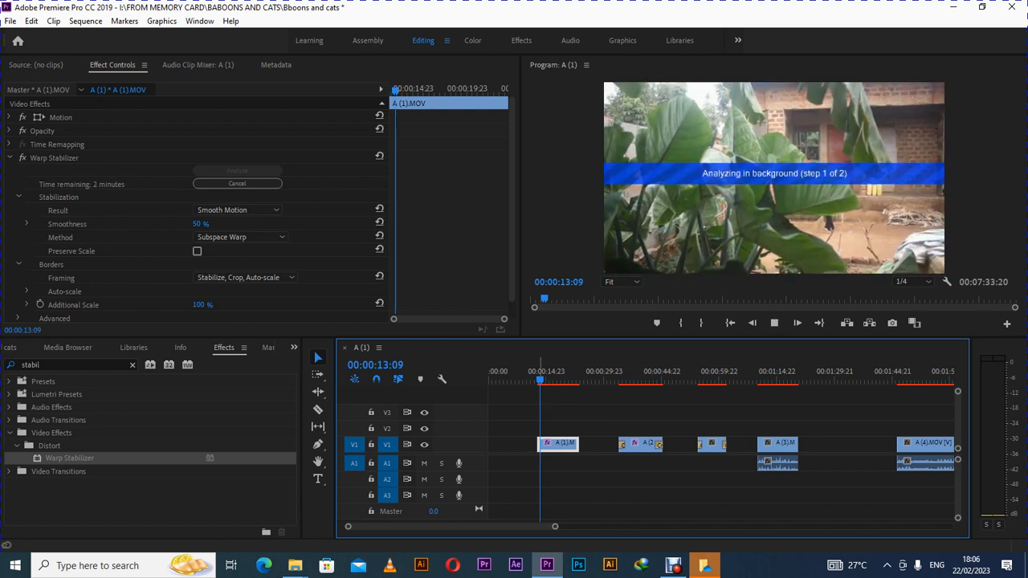
pyautogui.press('space')
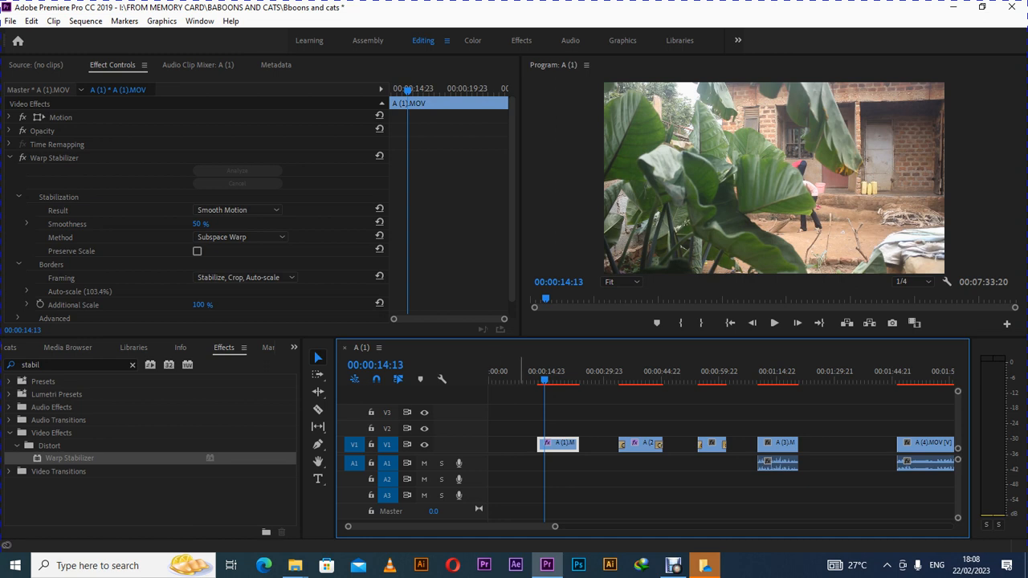
pyautogui.moveTo(538, 378); pyautogui.dragTo(539, 377)
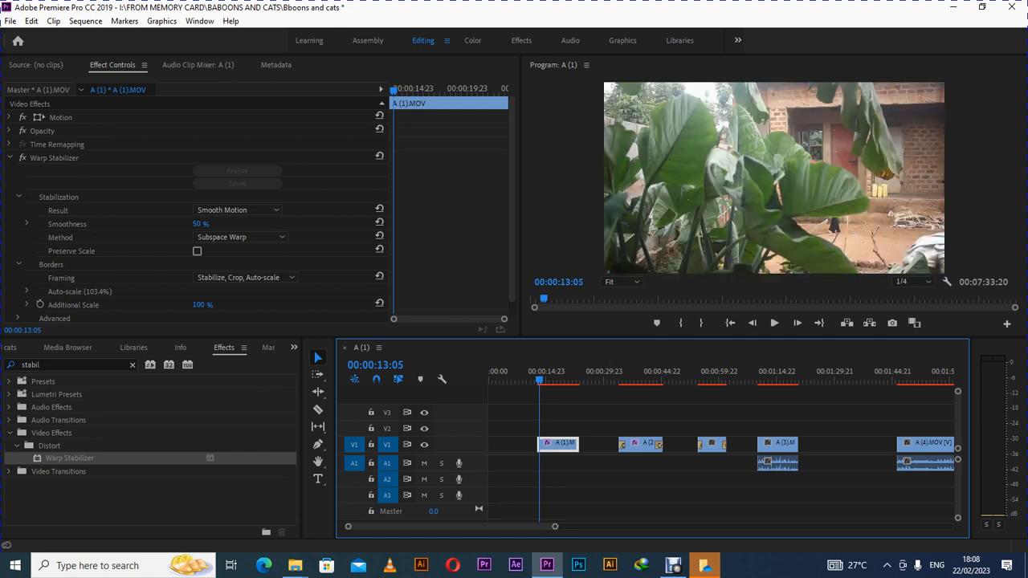
pyautogui.click(774, 323)
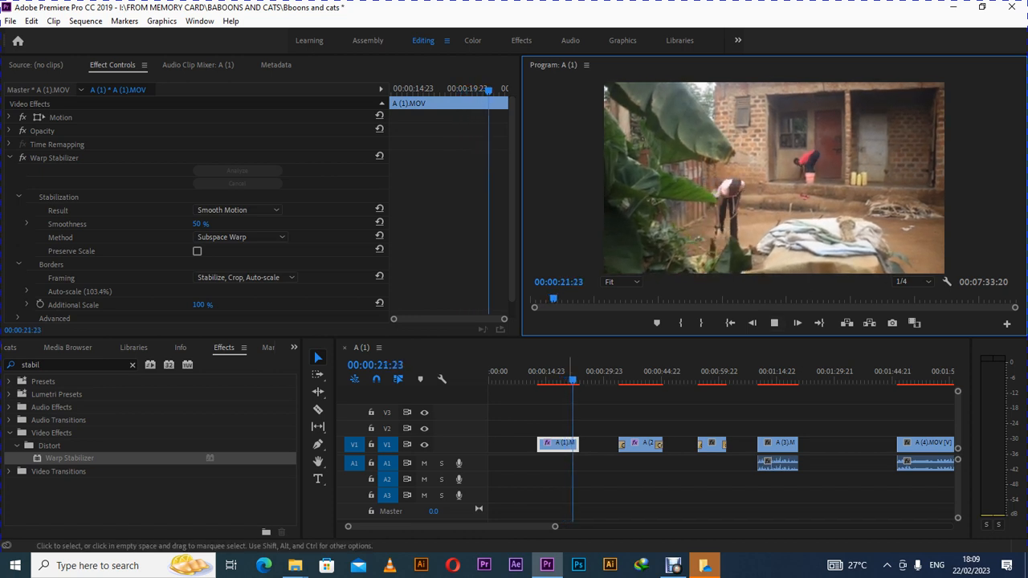
# Add a text title reading "BABOON & CATS" on V2 at 00:00:12:19, above the start of A (1).MOV.
pyautogui.moveTo(556, 527); pyautogui.dragTo(470, 527)
pyautogui.moveTo(619, 378); pyautogui.dragTo(614, 377)
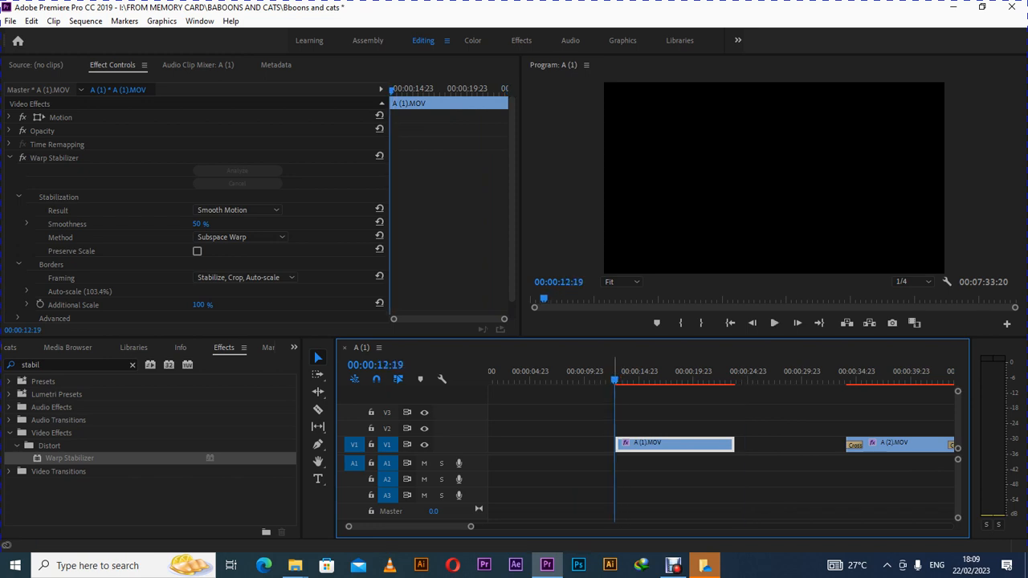
pyautogui.click(318, 479)
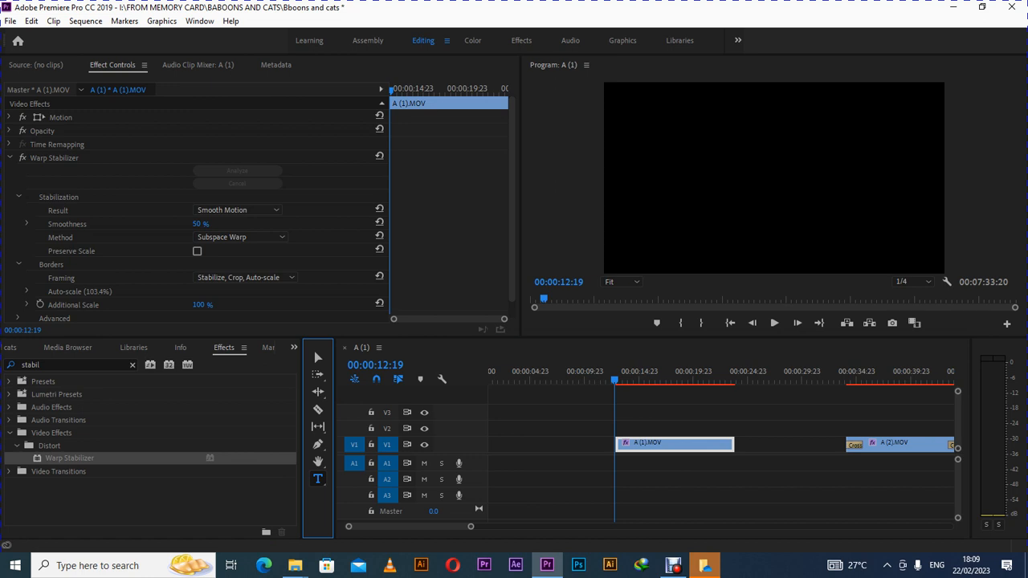
pyautogui.click(773, 178)
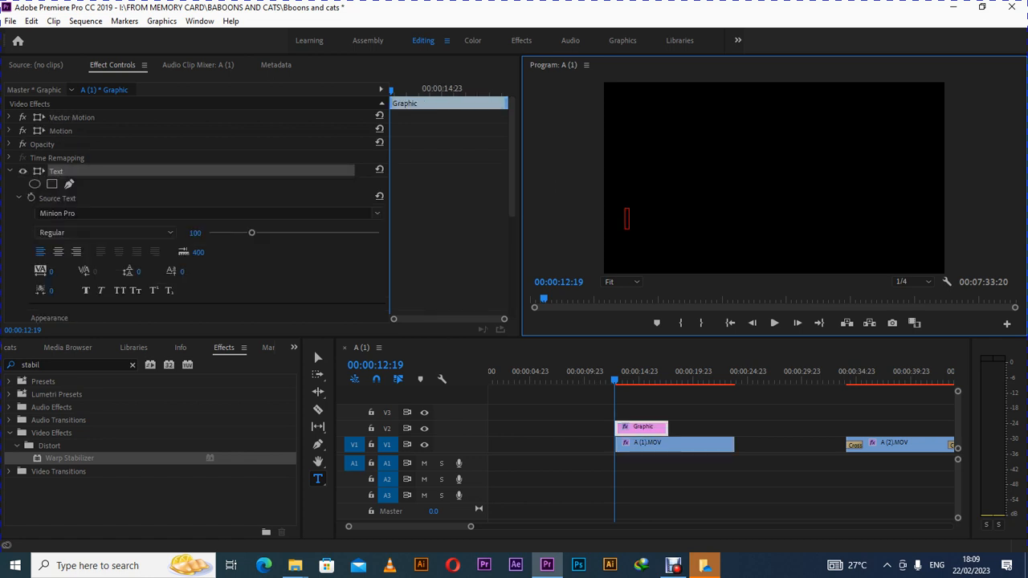
pyautogui.write('BABOON')
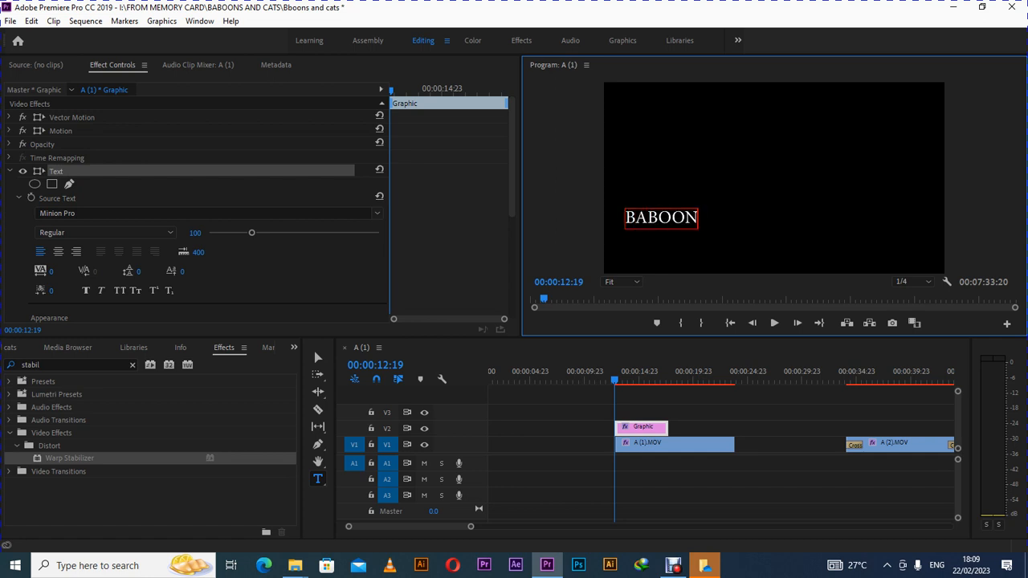
pyautogui.write(' & c')
pyautogui.press('BackSpace')
pyautogui.write('CATS')
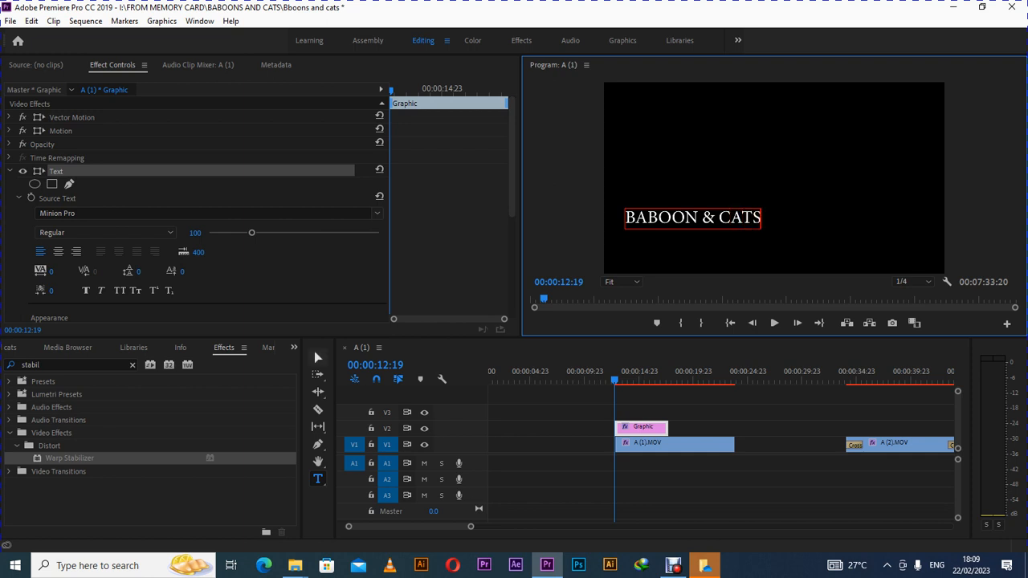
# Scale the BABOON & CATS title down and move it toward the lower-left corner of the video frame.
pyautogui.click(318, 358)
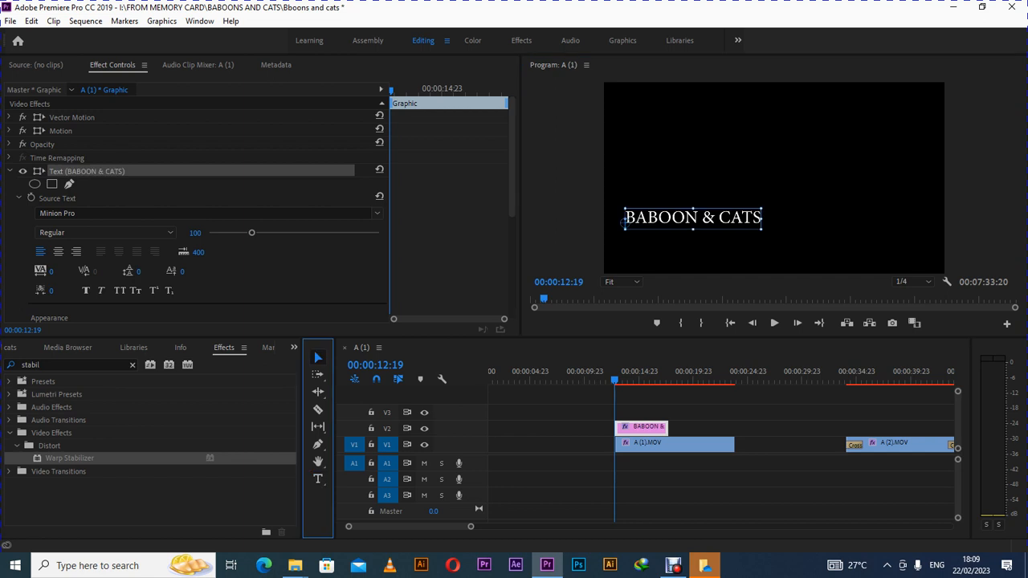
pyautogui.moveTo(761, 229); pyautogui.dragTo(716, 228)
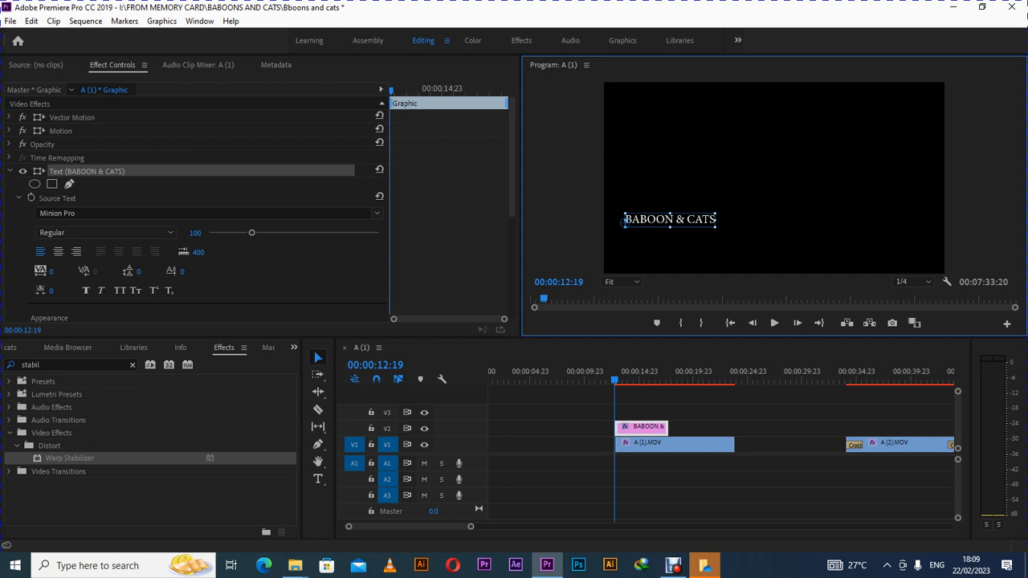
pyautogui.moveTo(669, 220); pyautogui.dragTo(680, 238)
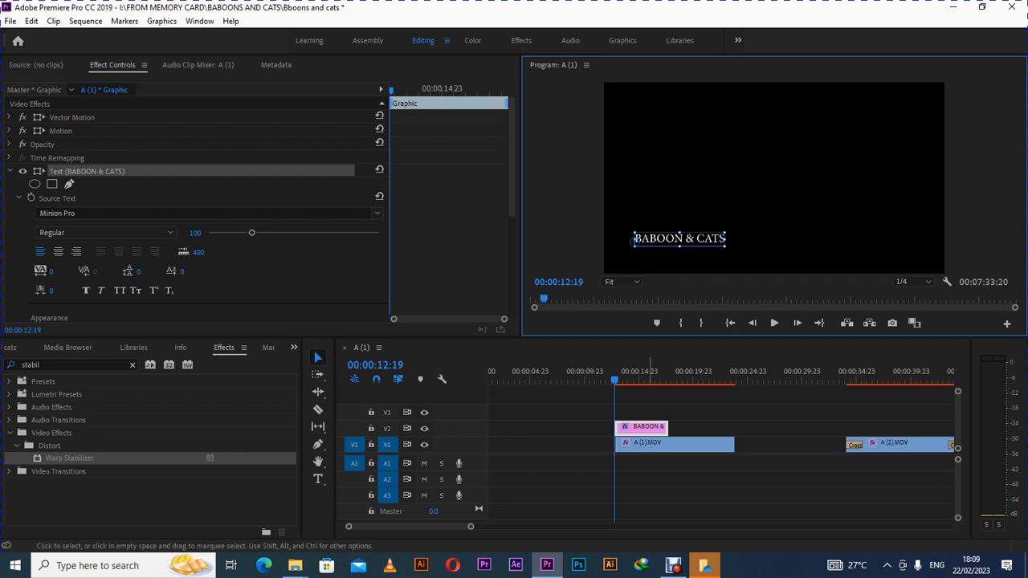
# Play from 00:00:12:02 to preview the title over the opening of A (1).MOV.
pyautogui.moveTo(614, 376)
pyautogui.mouseDown()
pyautogui.moveTo(648, 376)
pyautogui.moveTo(607, 376)
pyautogui.mouseUp()
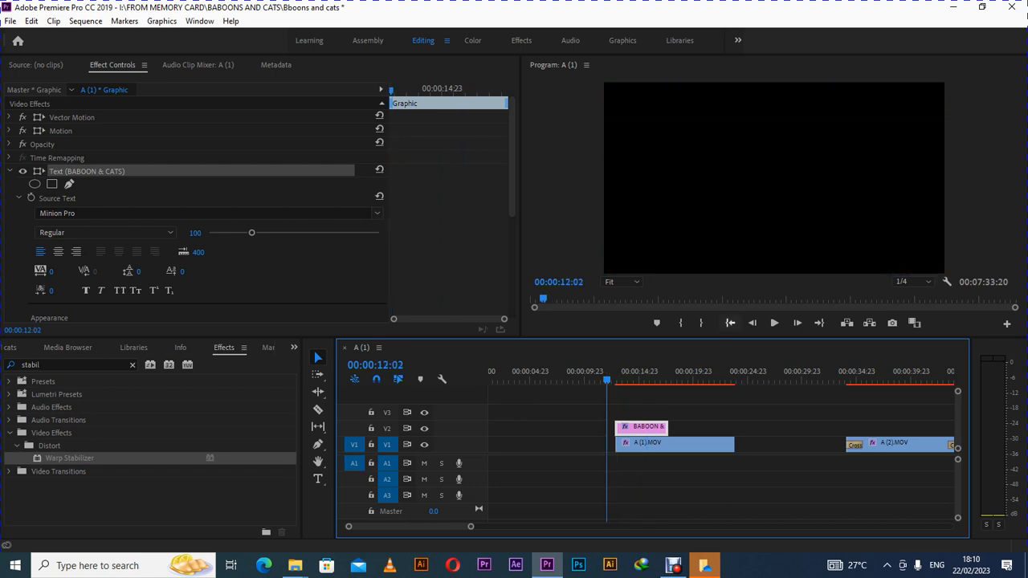
pyautogui.click(775, 323)
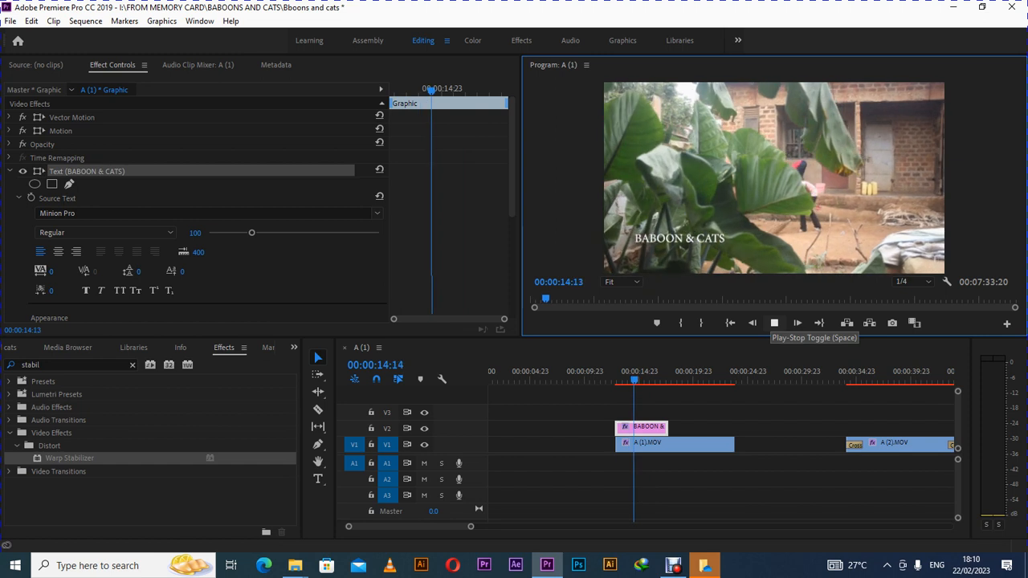
pyautogui.click(774, 323)
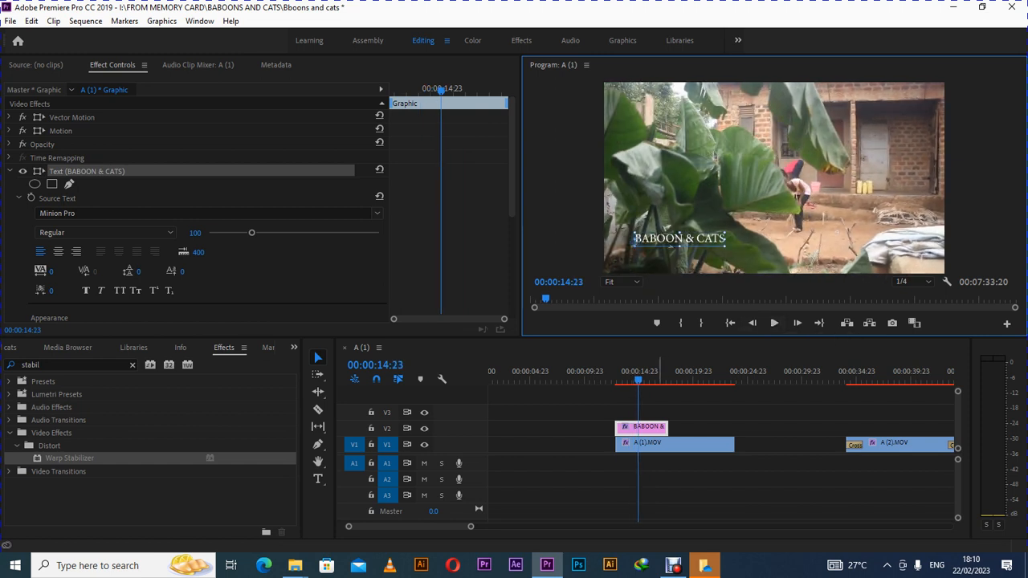
# Duplicate the BABOON & CATS title clip from V2 onto V3, starting at about 00:00:05:04, before A (1).MOV.
pyautogui.click(638, 379)
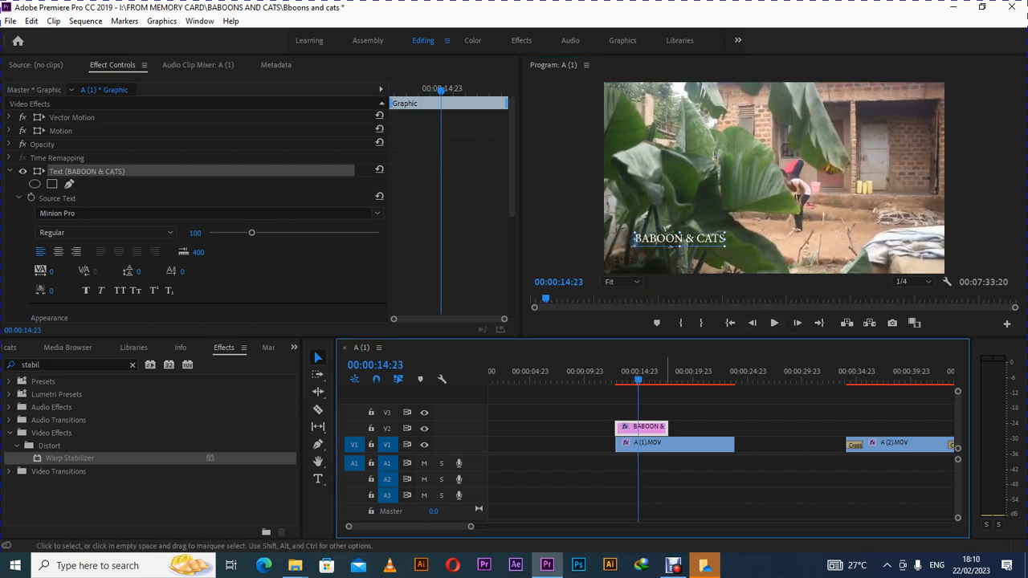
pyautogui.click(665, 408)
pyautogui.click(652, 428)
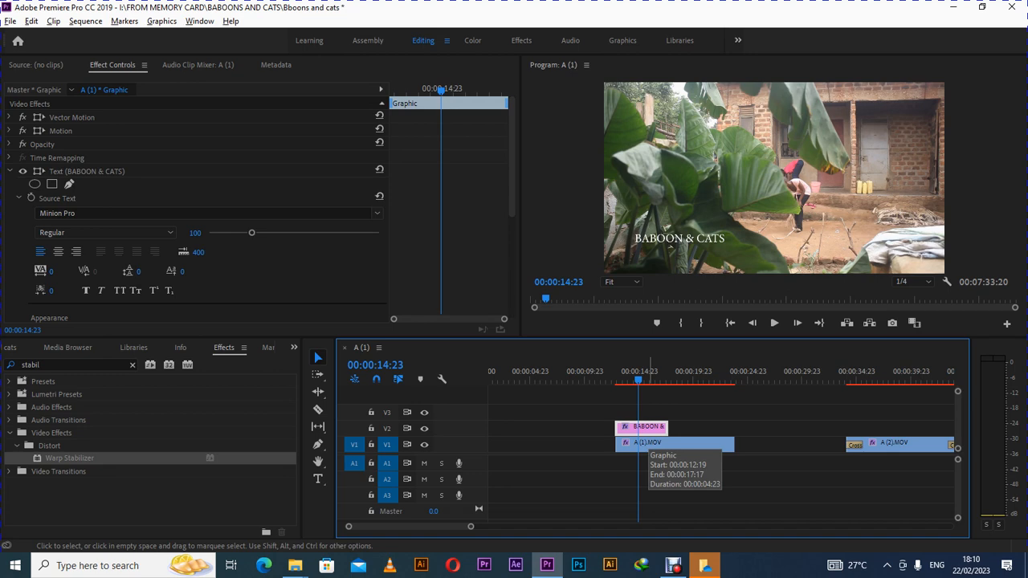
pyautogui.moveTo(642, 429); pyautogui.dragTo(560, 415)
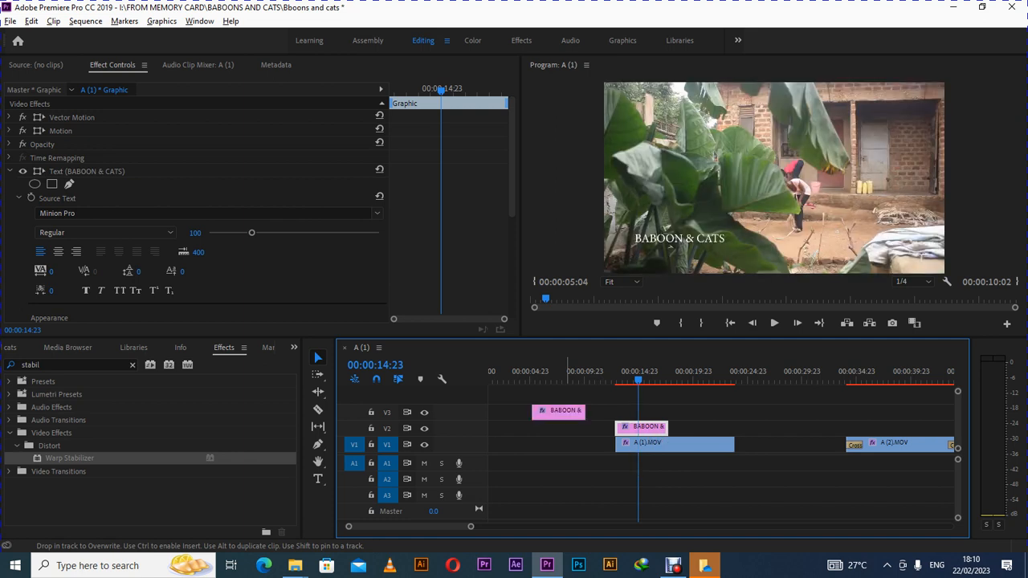
# Move the V3 title's text to the middle of the video frame.
pyautogui.click(555, 374)
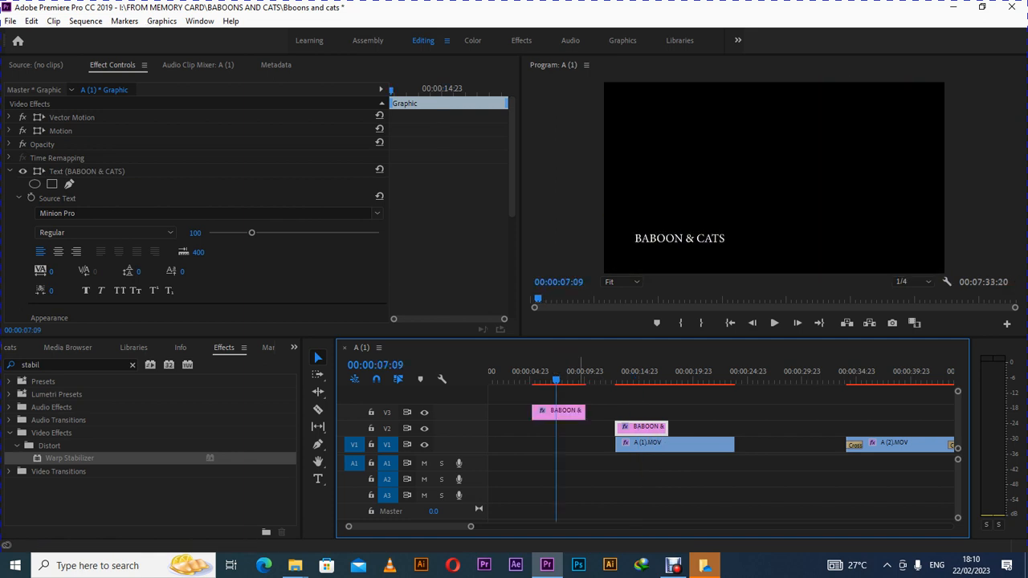
pyautogui.click(680, 238)
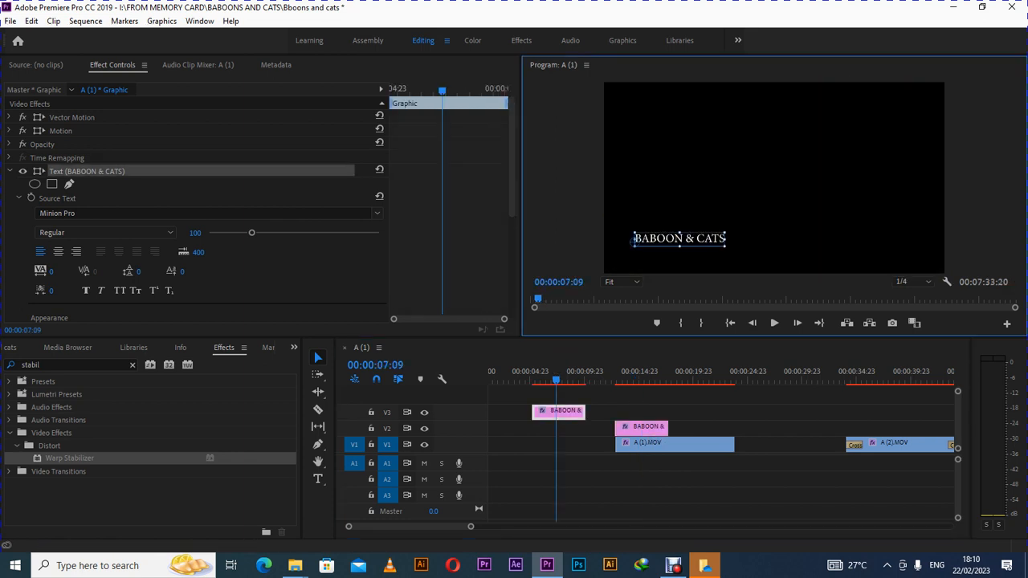
pyautogui.moveTo(679, 239); pyautogui.dragTo(766, 178)
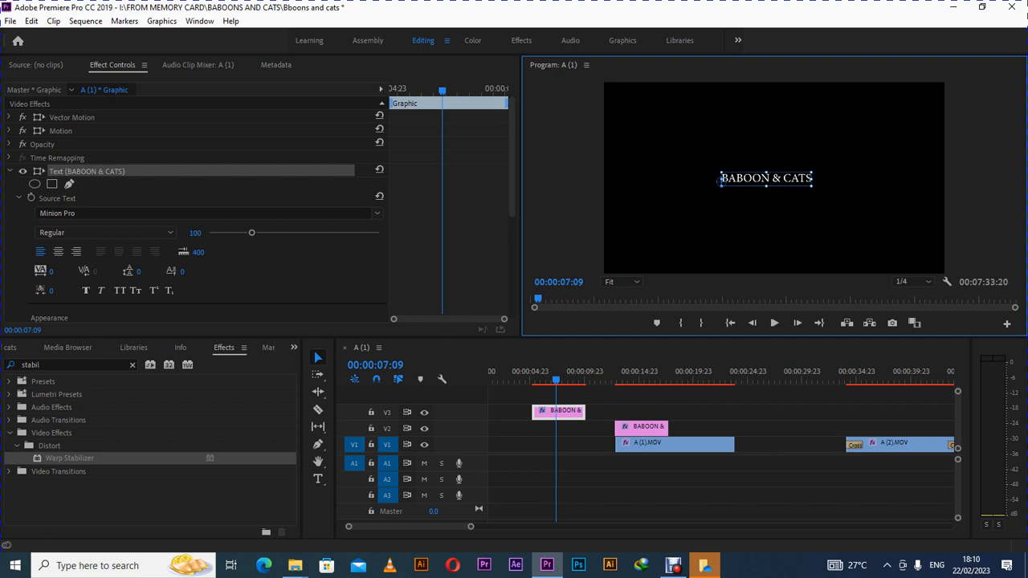
# Shorten the V3 title clip and place a copy of the title on V4 directly after it.
pyautogui.click(536, 379)
pyautogui.moveTo(536, 379); pyautogui.dragTo(533, 380)
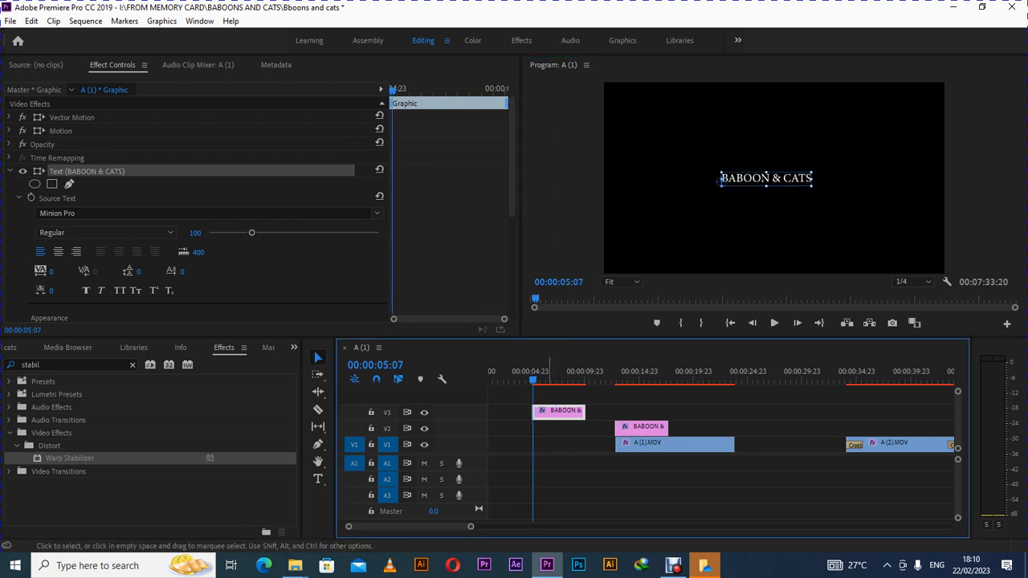
pyautogui.moveTo(560, 412)
pyautogui.mouseDown()
pyautogui.moveTo(613, 396)
pyautogui.moveTo(568, 411)
pyautogui.mouseUp()
# Apply Cross Dissolve to the start and end of both title clips on V3 and V4, and play them back.
pyautogui.doubleClick(32, 364)
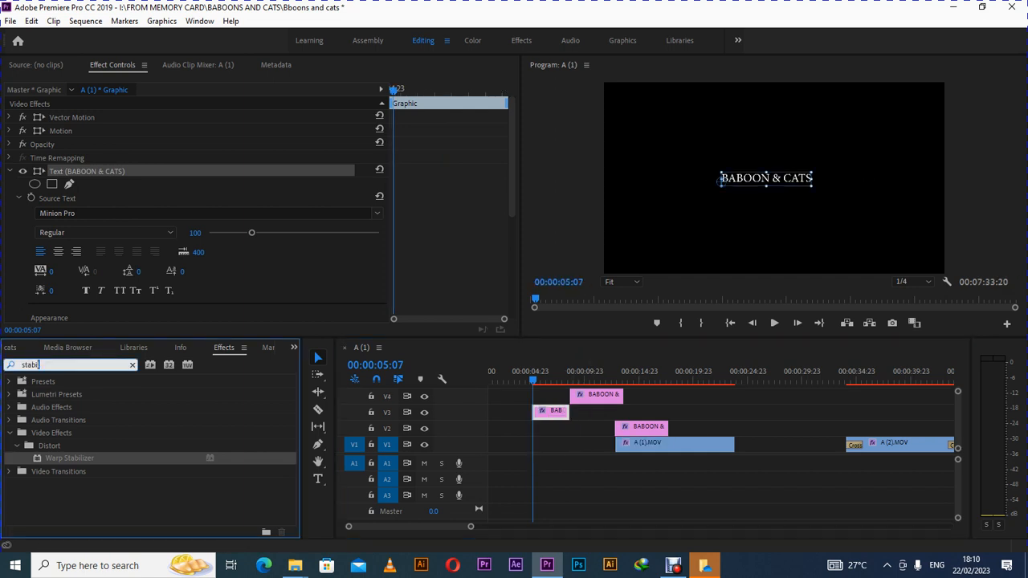
pyautogui.press('BackSpace')
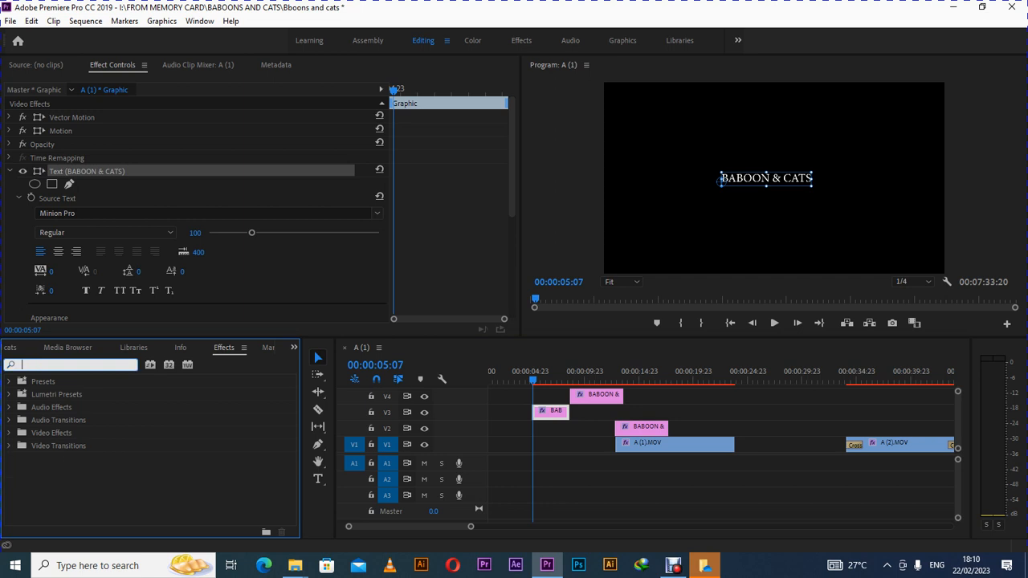
pyautogui.click(9, 446)
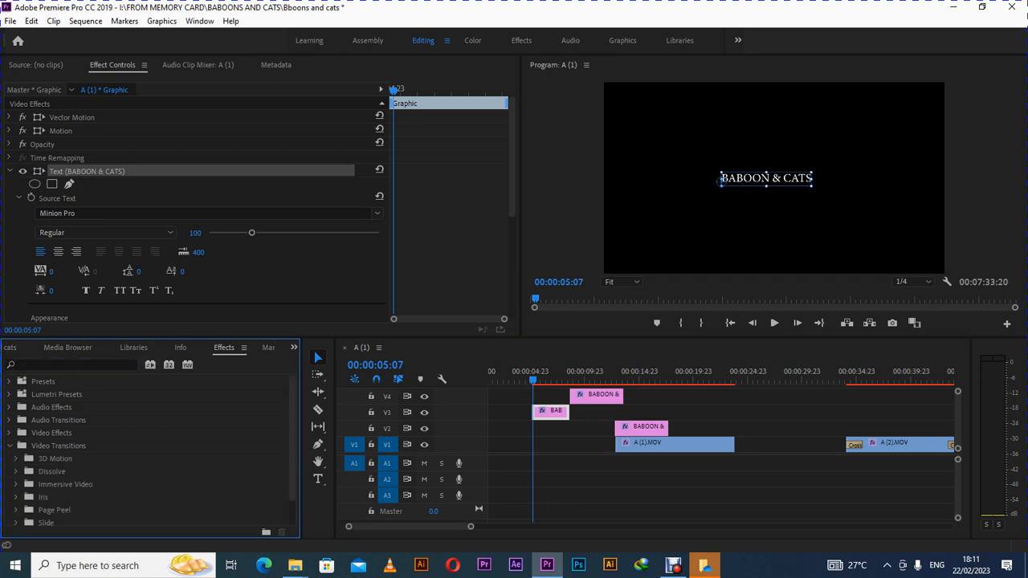
pyautogui.click(16, 472)
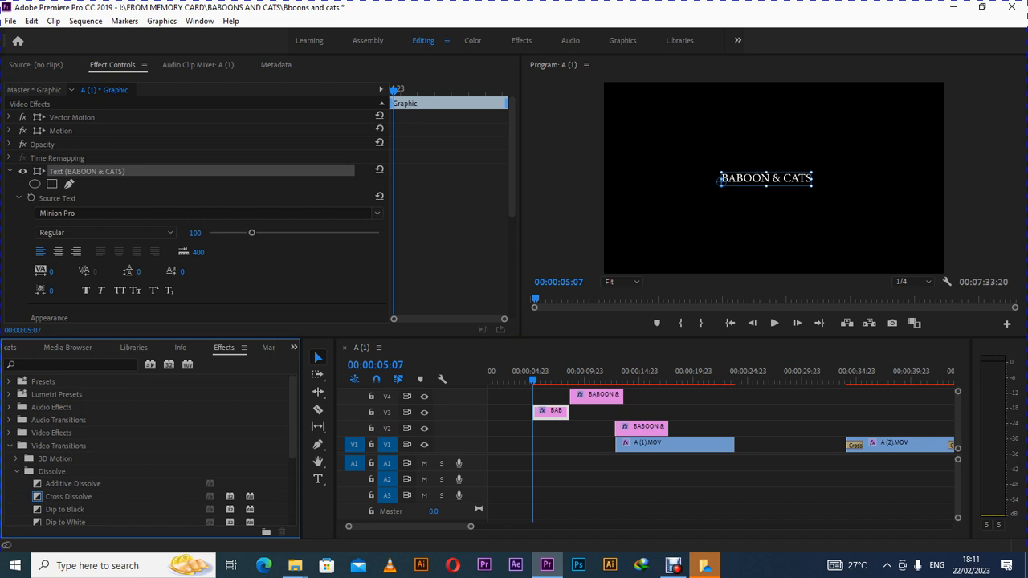
pyautogui.moveTo(68, 496)
pyautogui.mouseDown()
pyautogui.moveTo(289, 465)
pyautogui.moveTo(537, 412)
pyautogui.mouseUp()
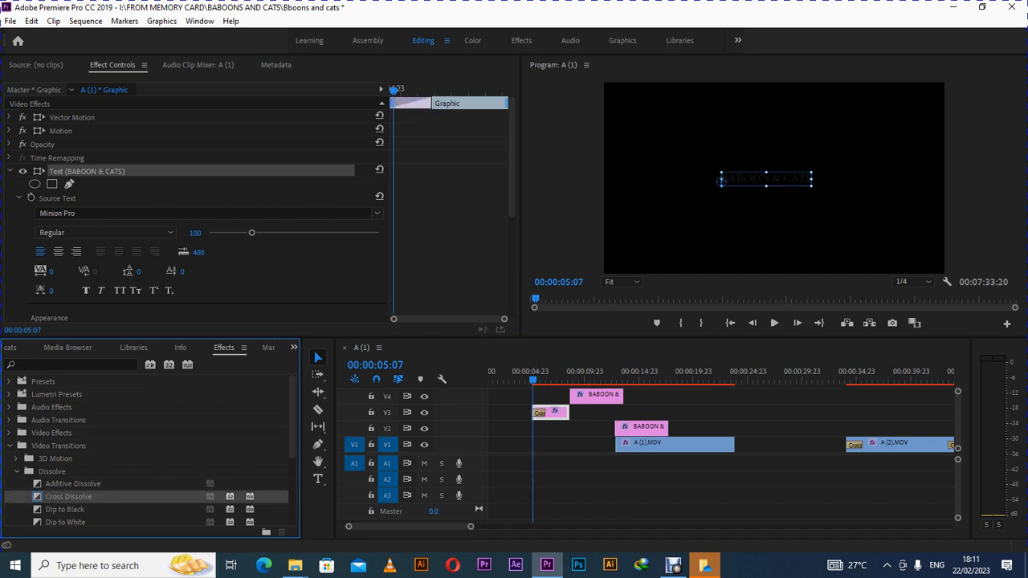
pyautogui.moveTo(69, 496); pyautogui.dragTo(569, 413)
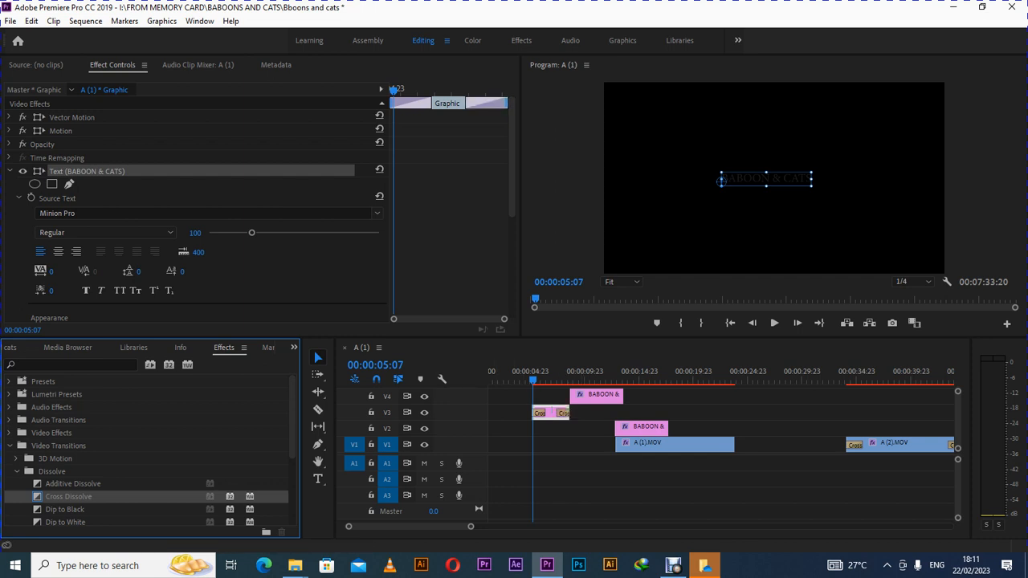
pyautogui.moveTo(68, 496); pyautogui.dragTo(575, 396)
pyautogui.moveTo(68, 496); pyautogui.dragTo(619, 395)
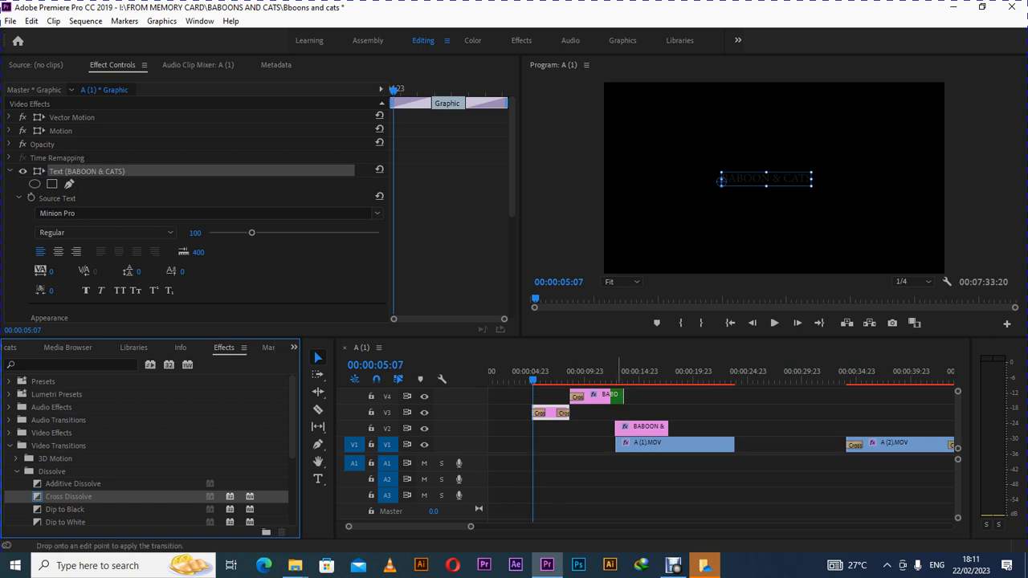
pyautogui.press('space')
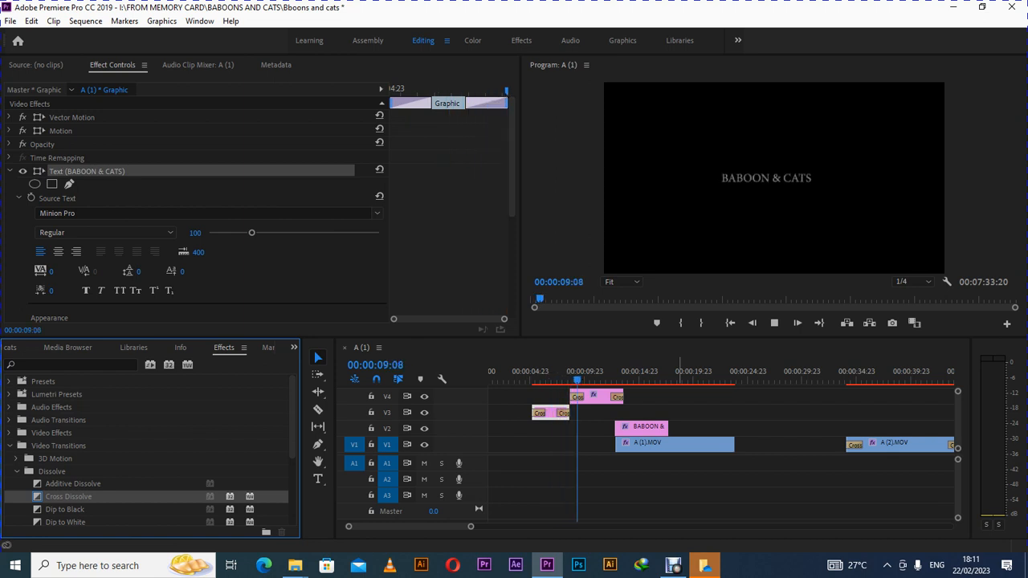
pyautogui.press('space')
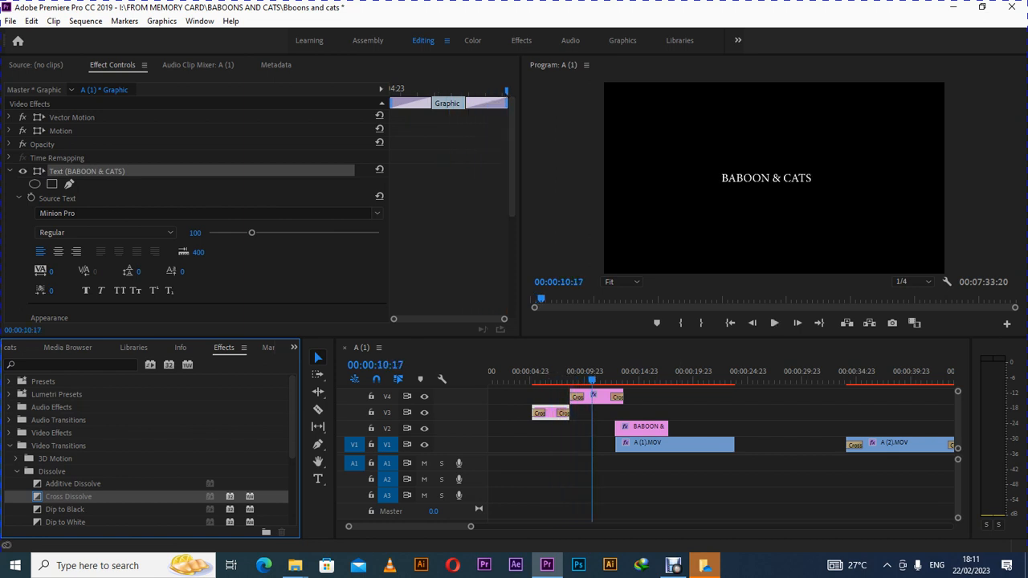
# Replace the V4 title's text with "PRODUCER:" and "Munye Scripts" on a second line.
pyautogui.click(317, 479)
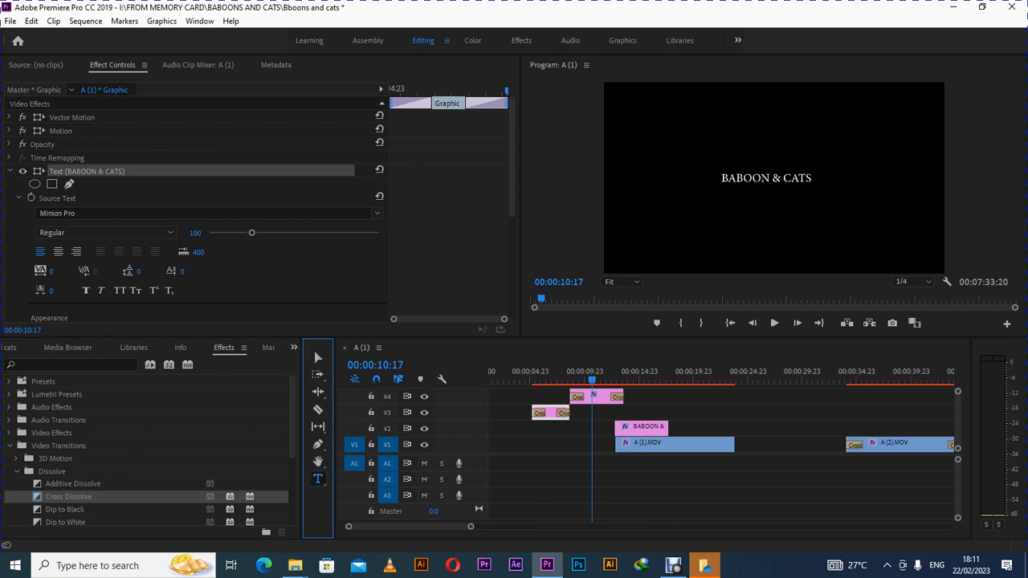
pyautogui.click(761, 178)
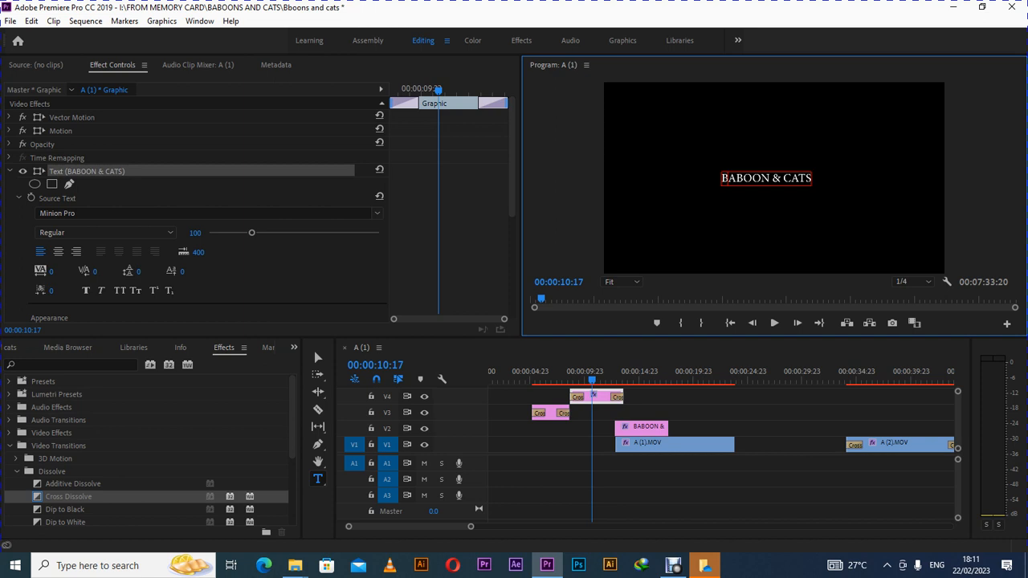
pyautogui.hotkey('ctrl', 'a')
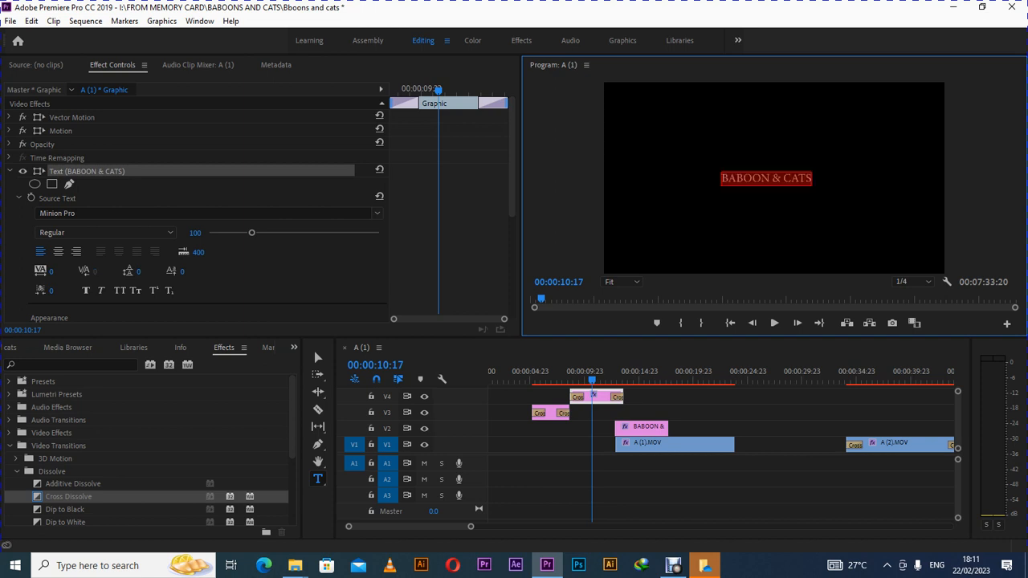
pyautogui.write('PRODU')
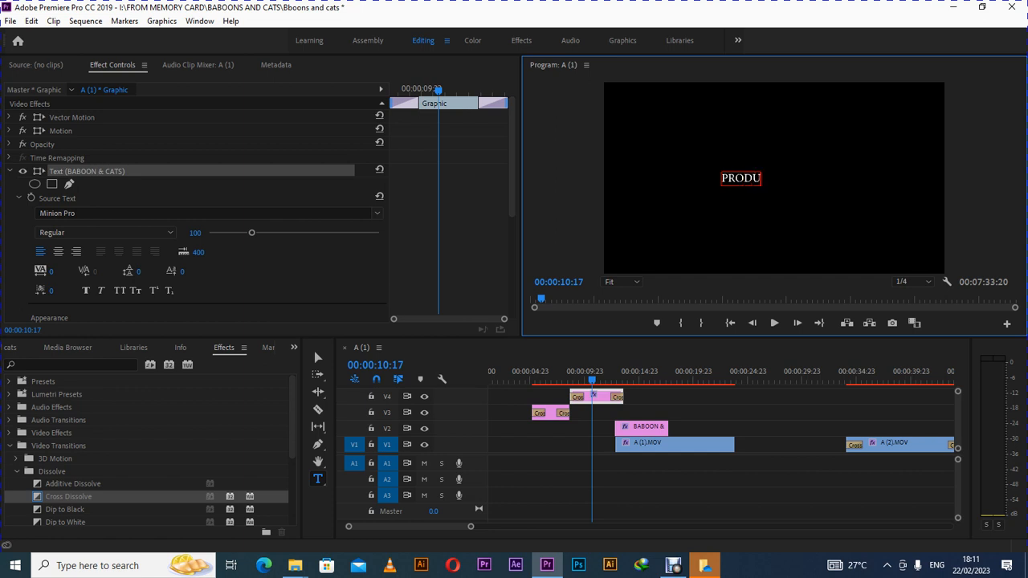
pyautogui.write('CER')
pyautogui.press('Return')
pyautogui.write('mUNY')
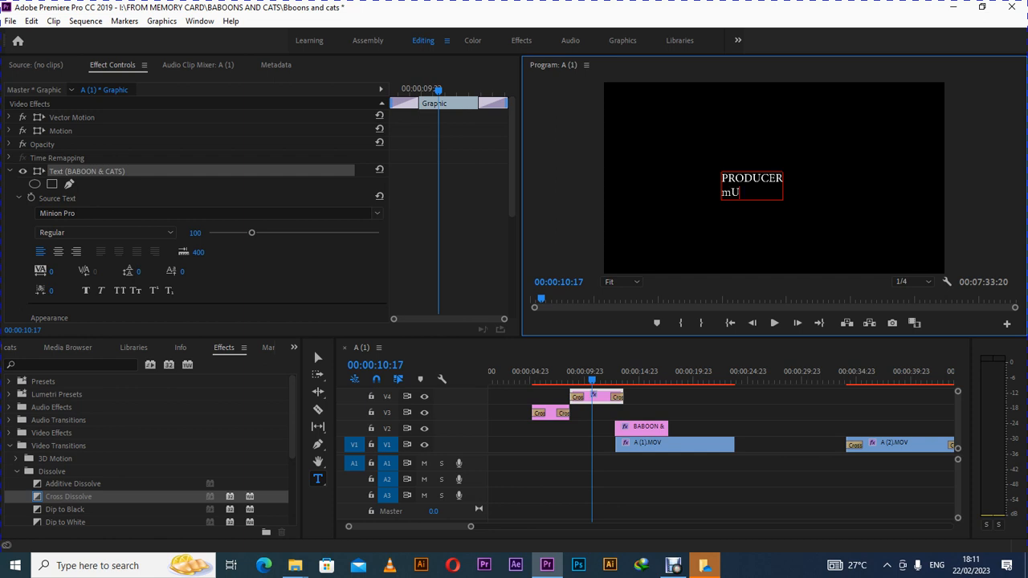
pyautogui.press('BackSpace')
pyautogui.press('BackSpace')
pyautogui.press('BackSpace')
pyautogui.press('BackSpace')
pyautogui.press('BackSpace')
pyautogui.write(':')
pyautogui.press('Return')
pyautogui.write('Munye Scripts')
# Select both lines of the V4 title and set their leading to -26.
pyautogui.moveTo(784, 179); pyautogui.dragTo(729, 180)
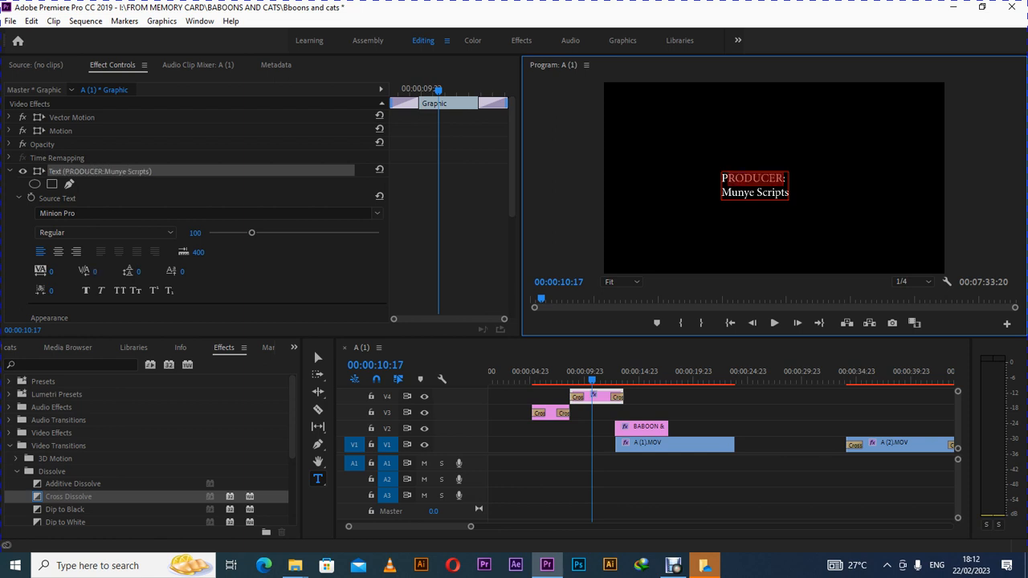
pyautogui.click(722, 179)
pyautogui.hotkey('ctrl', 'a')
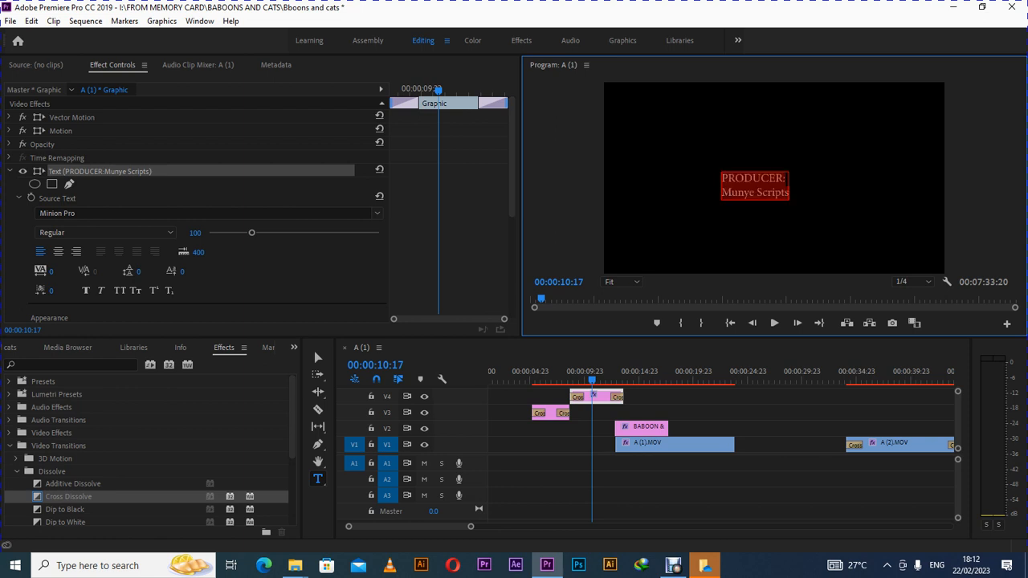
pyautogui.moveTo(512, 164)
pyautogui.mouseDown()
pyautogui.moveTo(512, 175)
pyautogui.moveTo(513, 163)
pyautogui.mouseUp()
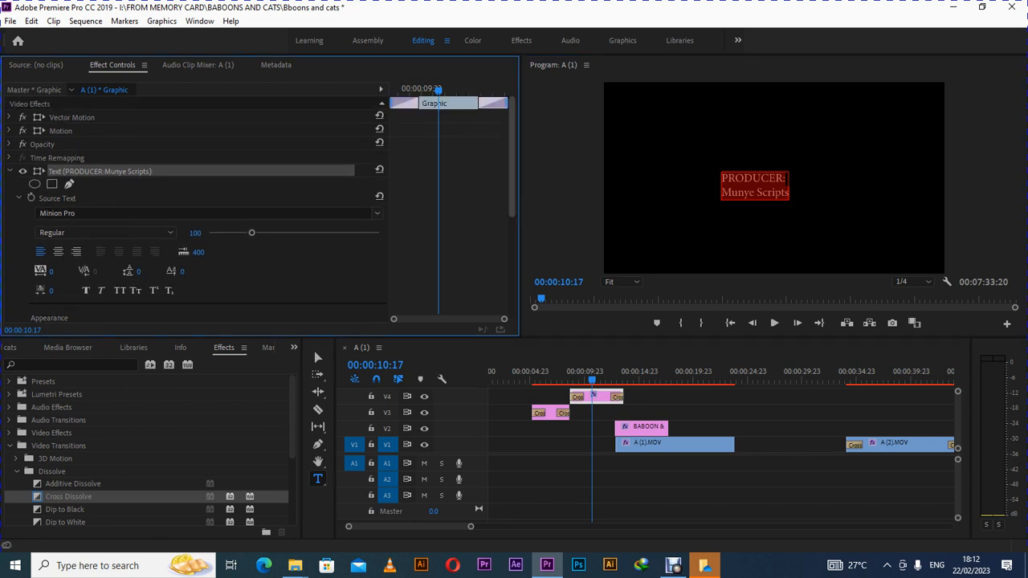
pyautogui.click(8, 171)
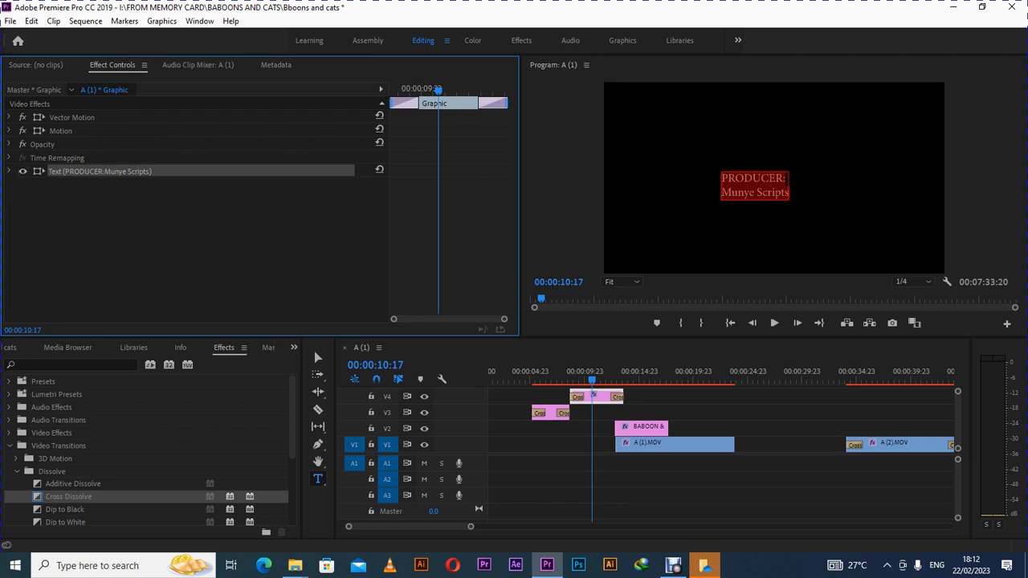
pyautogui.click(9, 171)
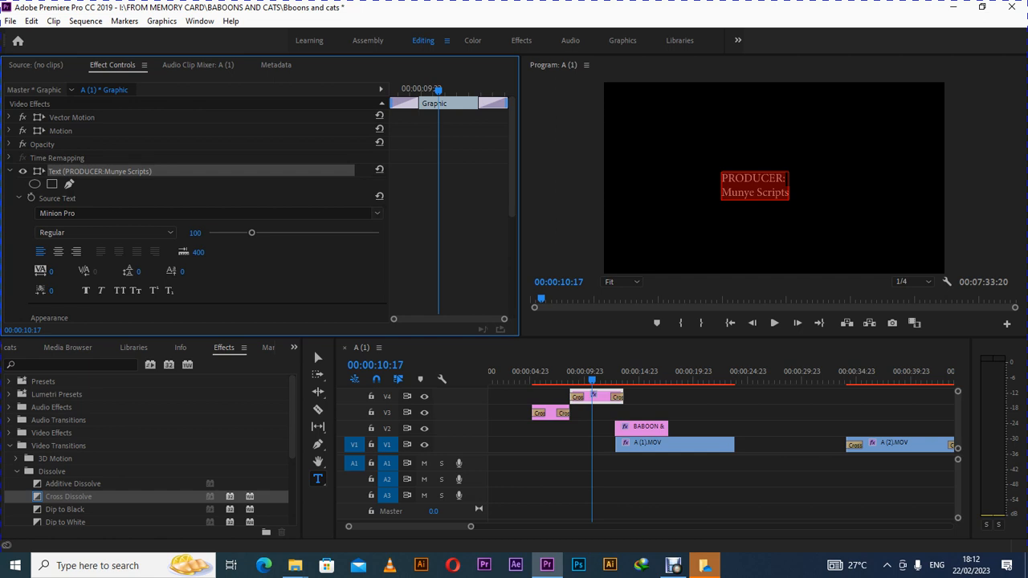
pyautogui.scroll(-3, 193, 209)
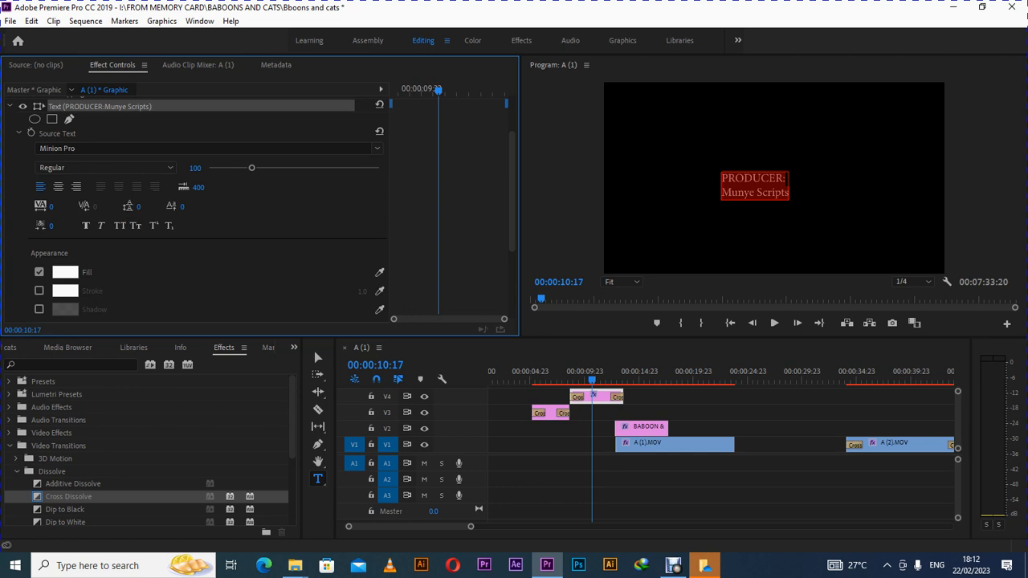
pyautogui.moveTo(138, 208); pyautogui.dragTo(183, 207)
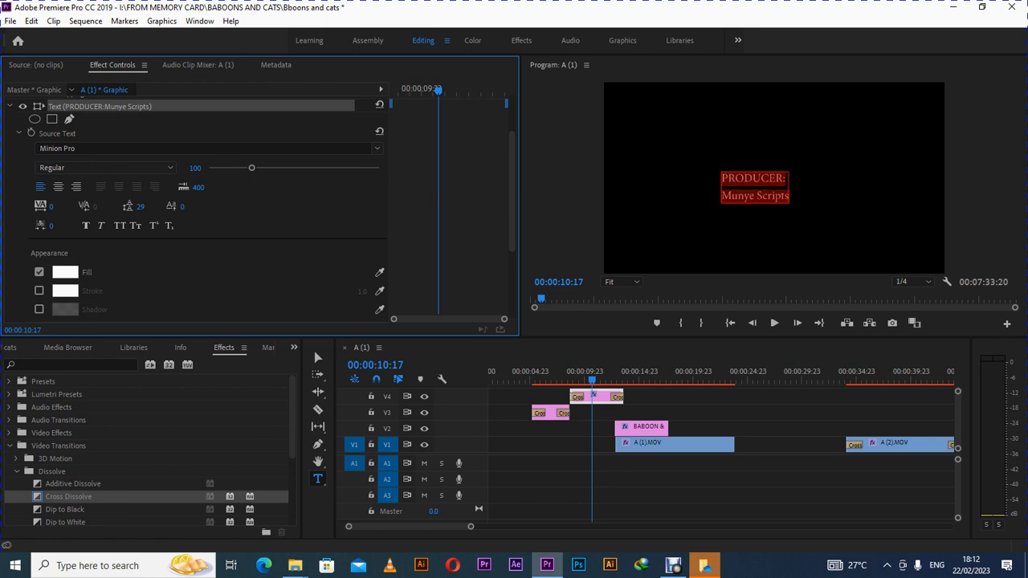
pyautogui.moveTo(141, 206); pyautogui.dragTo(108, 207)
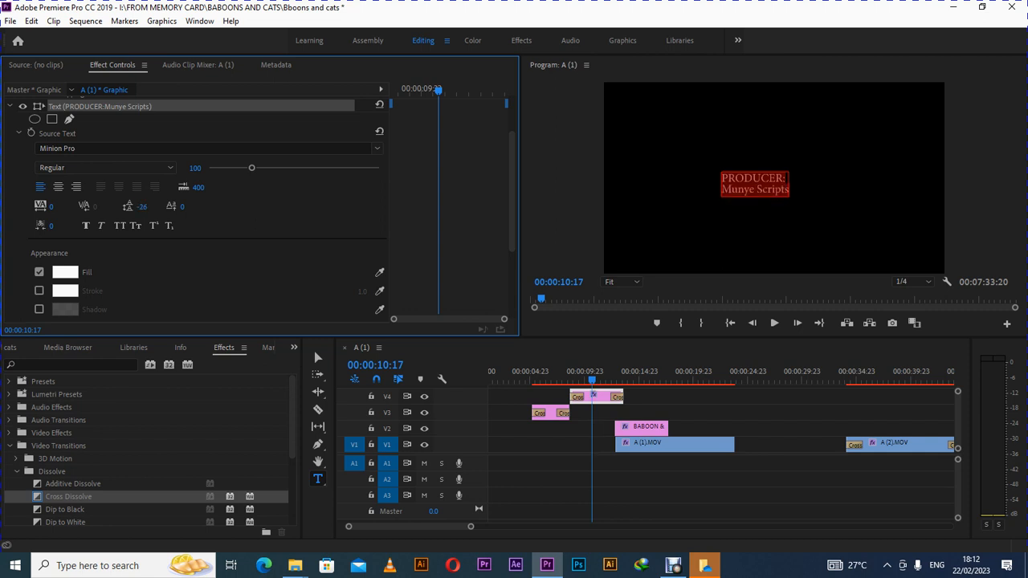
# Select only the PRODUCER: line of the V4 title and change its font to DokChampa.
pyautogui.click(753, 179)
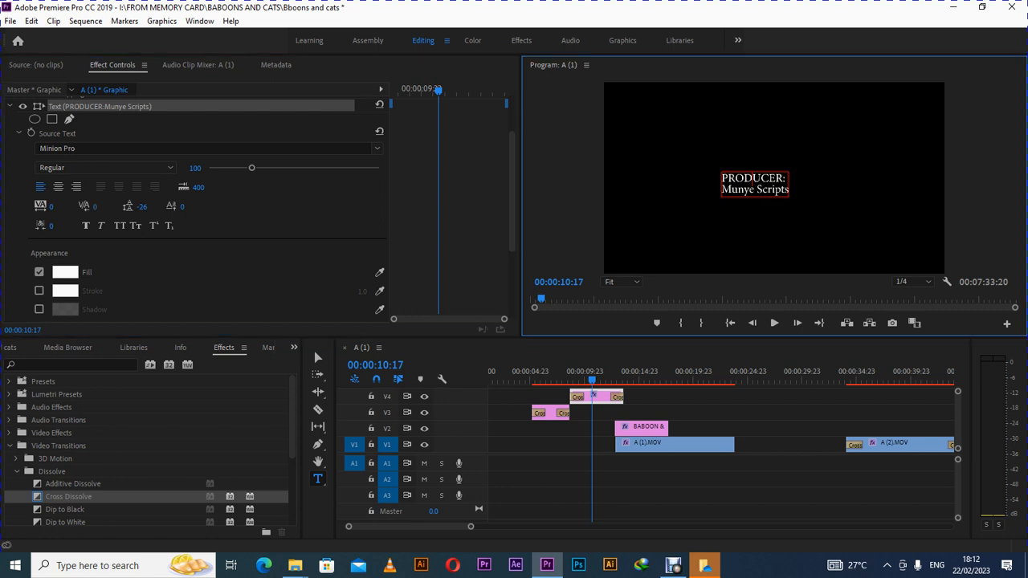
pyautogui.moveTo(722, 179); pyautogui.dragTo(786, 180)
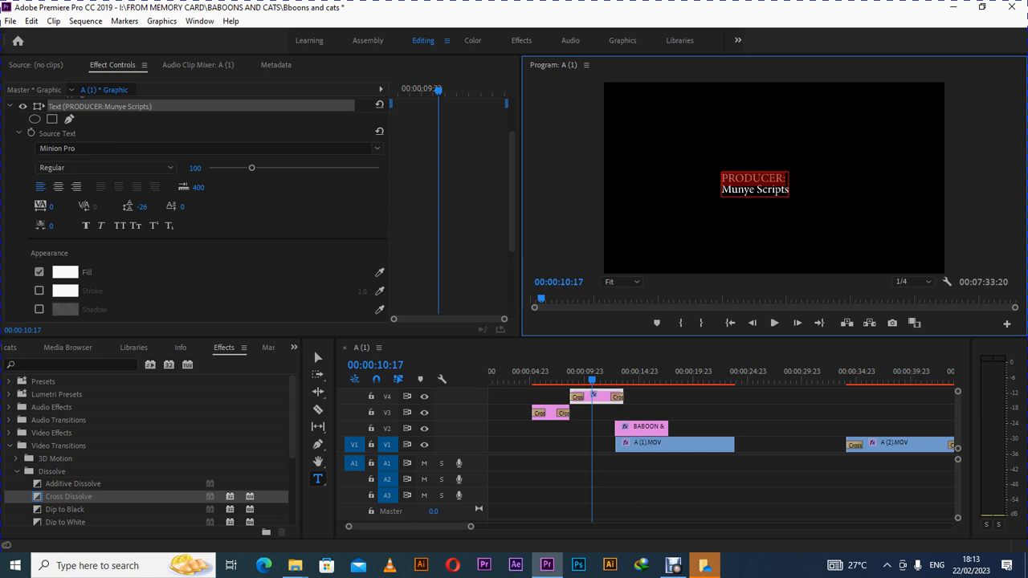
pyautogui.click(65, 365)
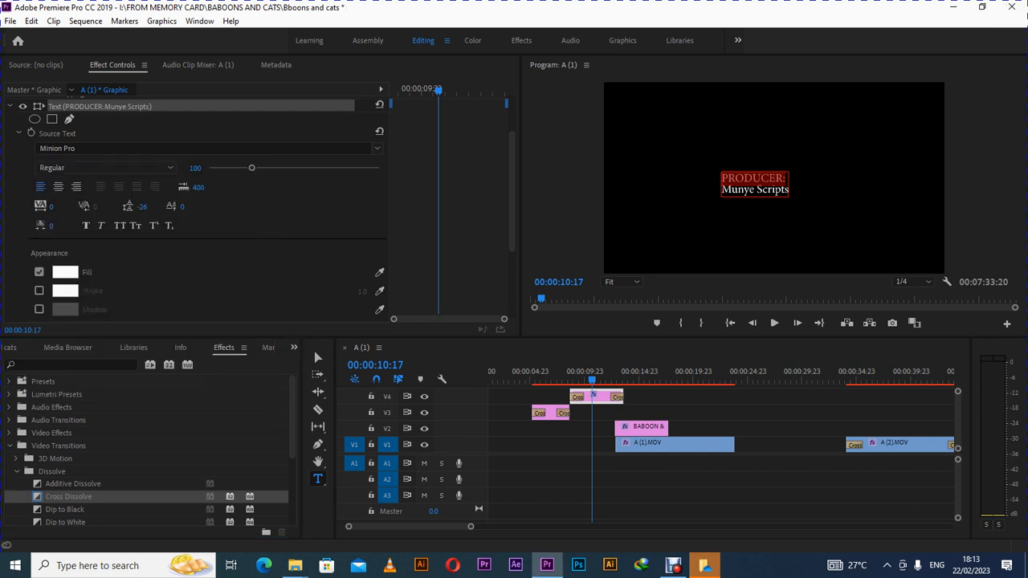
pyautogui.click(377, 149)
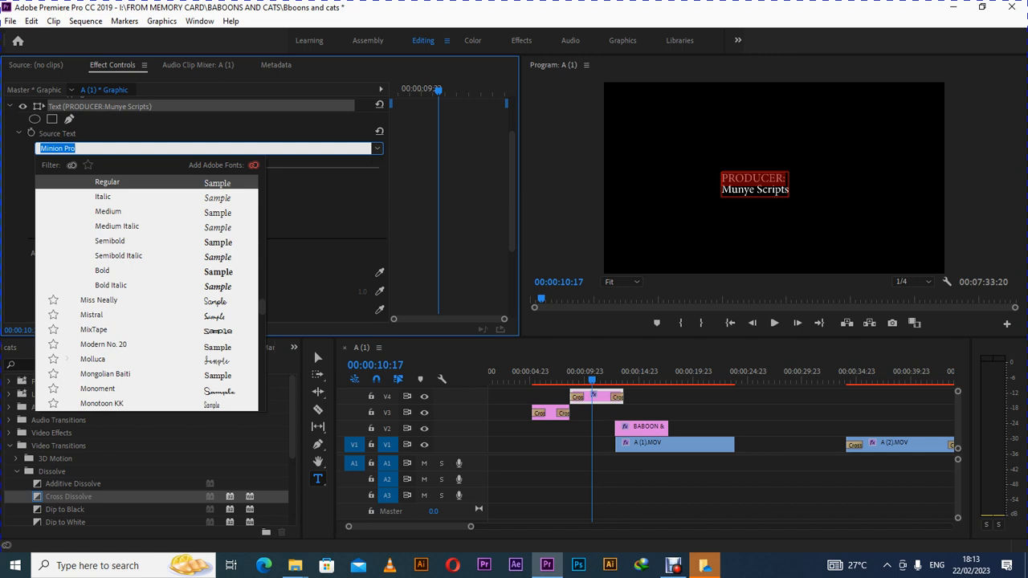
pyautogui.write('cari')
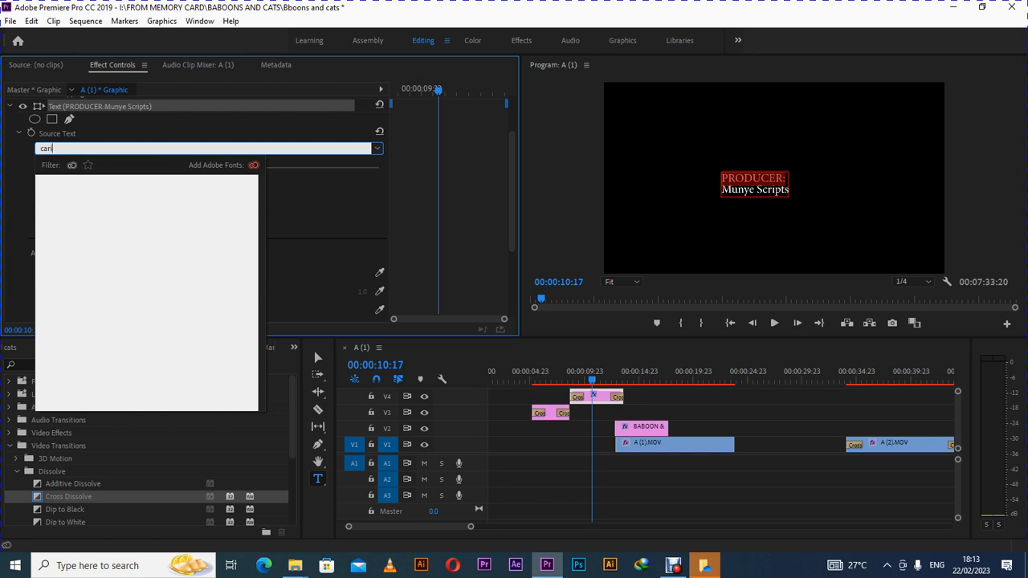
pyautogui.press('Escape')
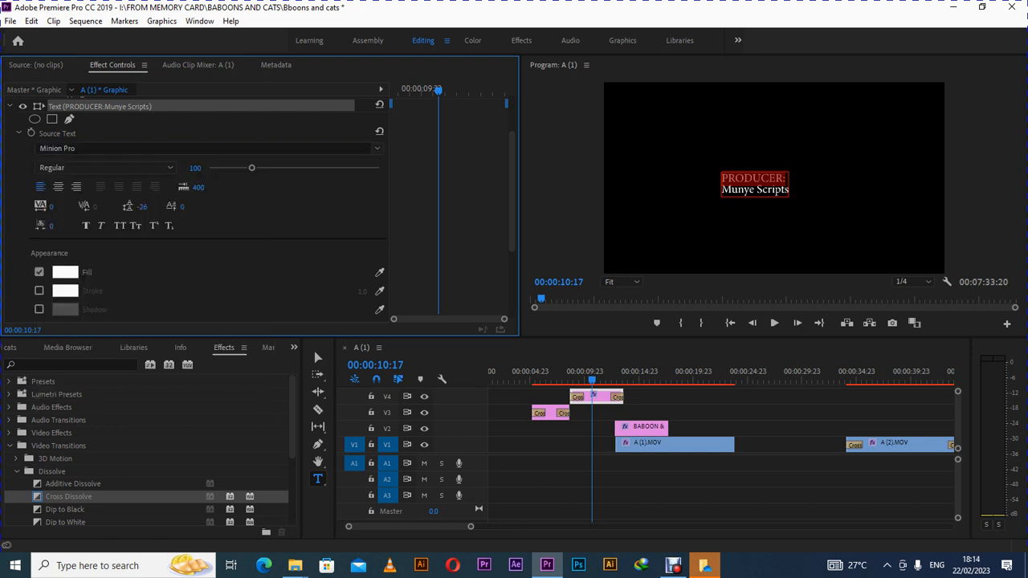
pyautogui.click(377, 149)
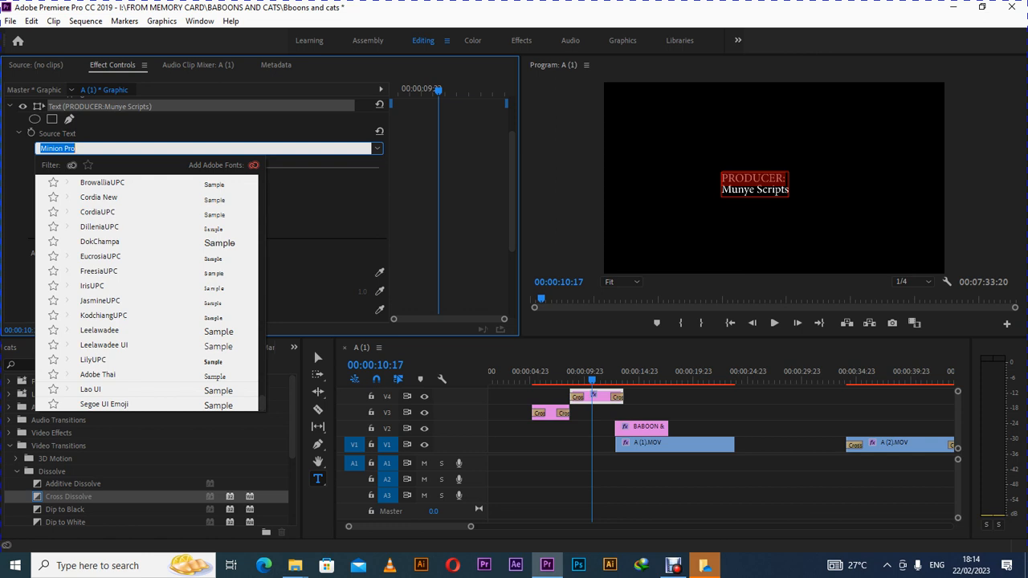
pyautogui.click(99, 242)
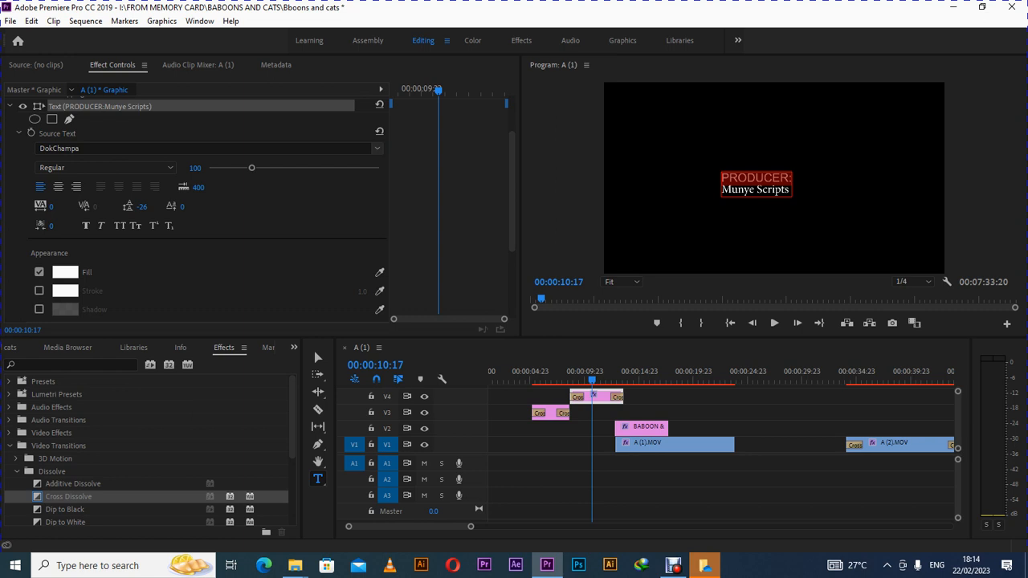
# Set the font of the selected PRODUCER: line to Impact.
pyautogui.click(377, 147)
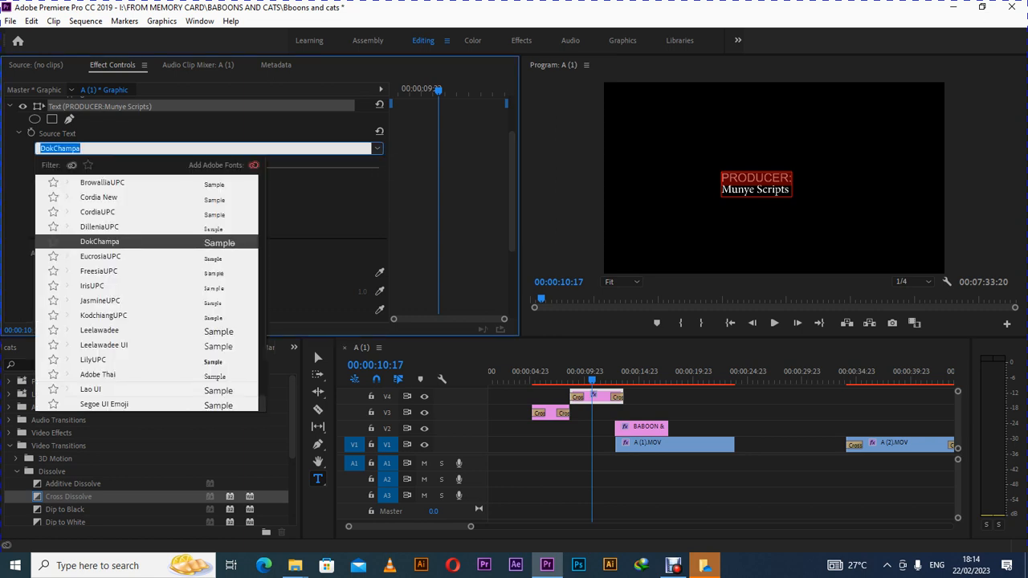
pyautogui.moveTo(262, 403); pyautogui.dragTo(262, 297)
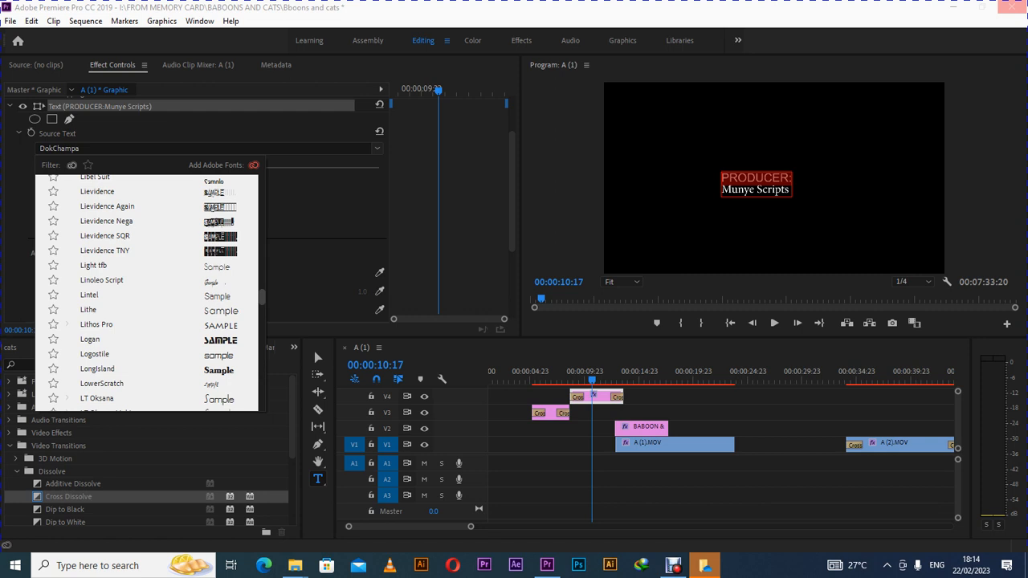
pyautogui.scroll(5, 147, 293)
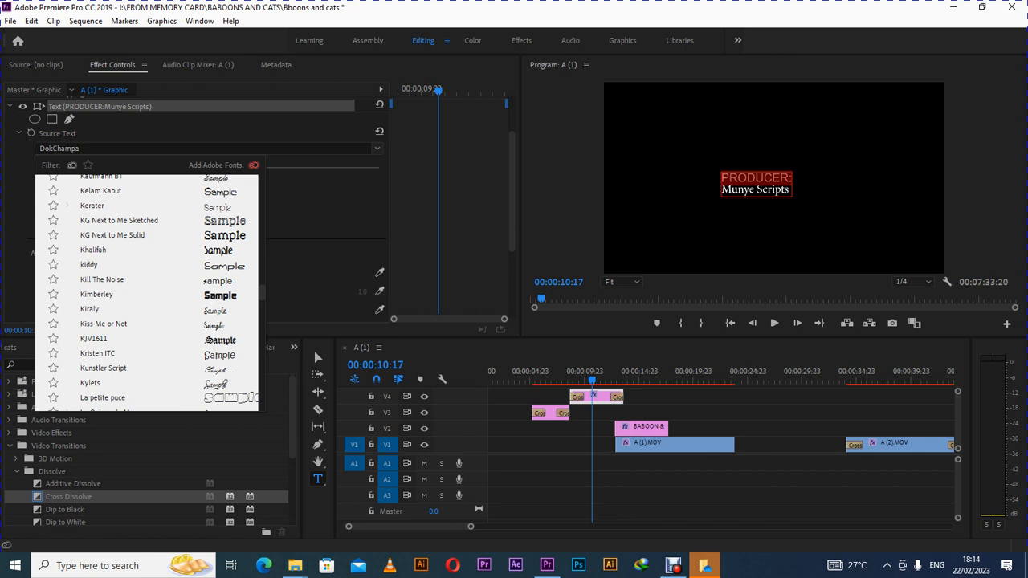
pyautogui.scroll(5, 147, 293)
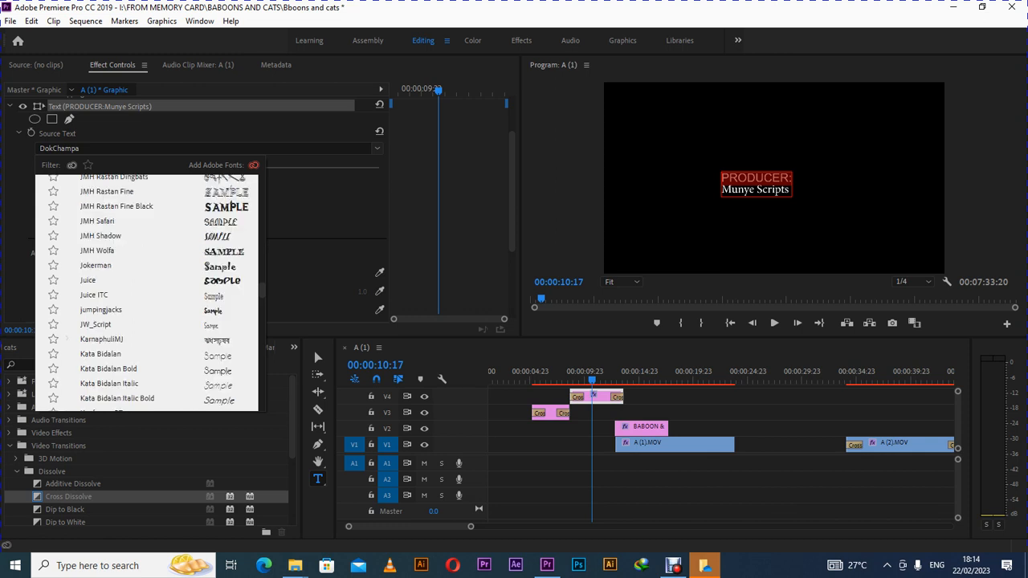
pyautogui.scroll(5, 147, 293)
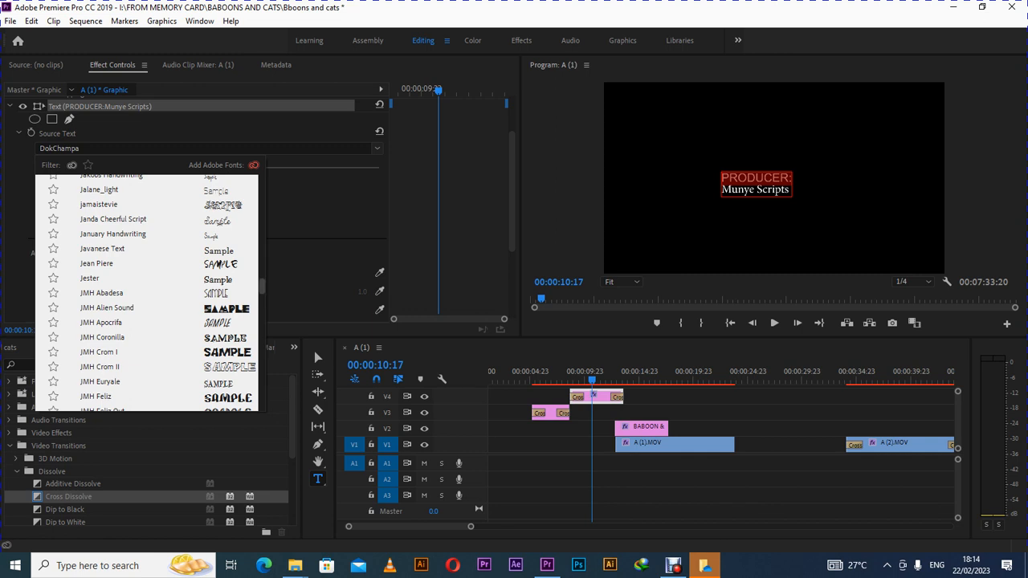
pyautogui.scroll(3, 147, 293)
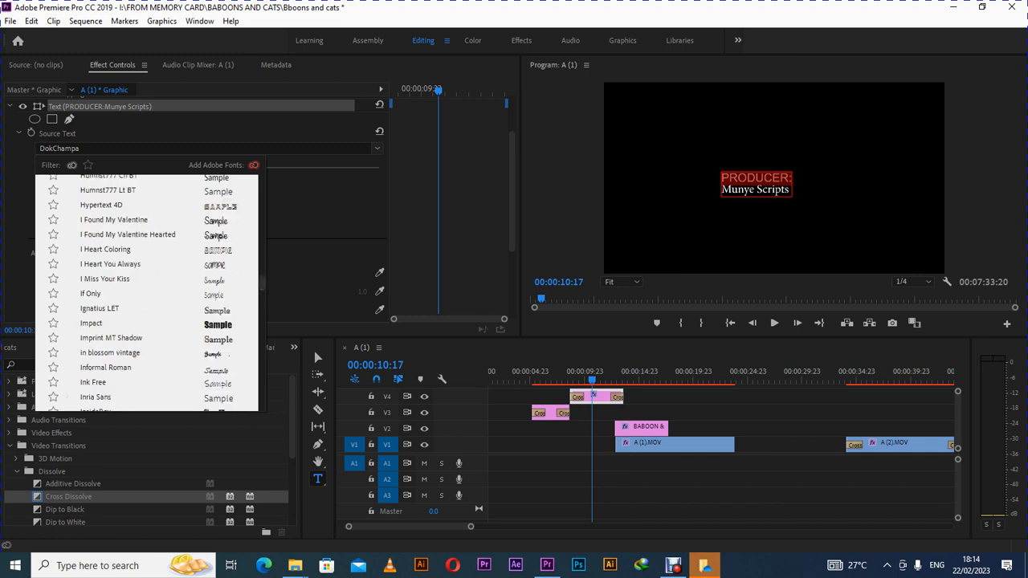
pyautogui.click(91, 323)
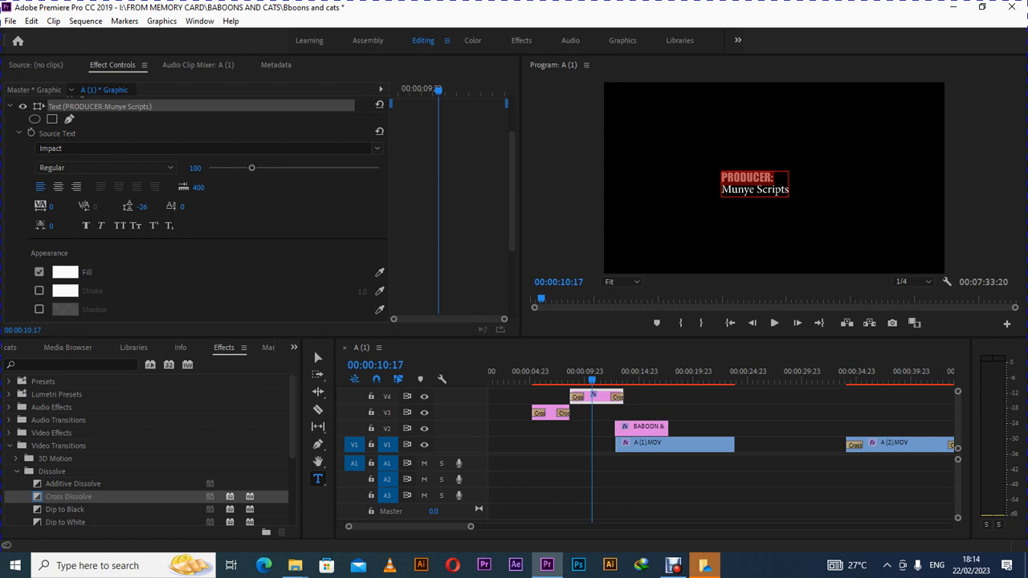
# Try the decalled script font on both lines of the V4 title.
pyautogui.click(737, 190)
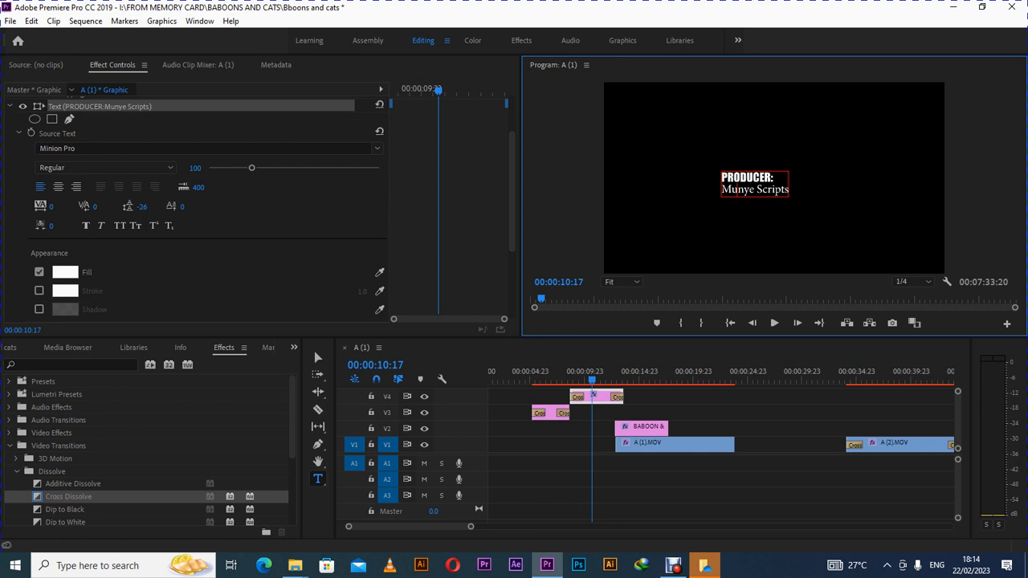
pyautogui.hotkey('ctrl', 'a')
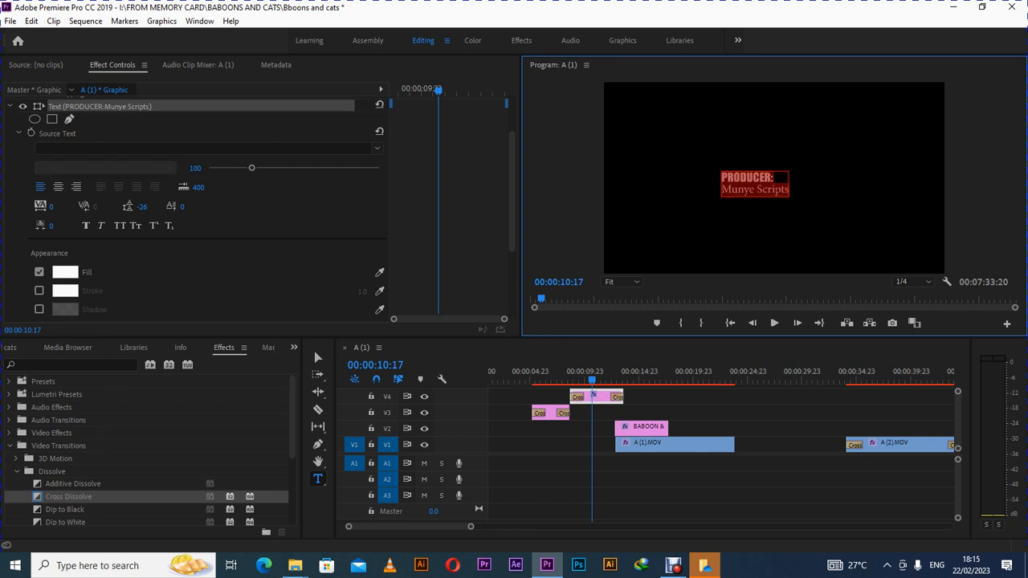
pyautogui.click(377, 148)
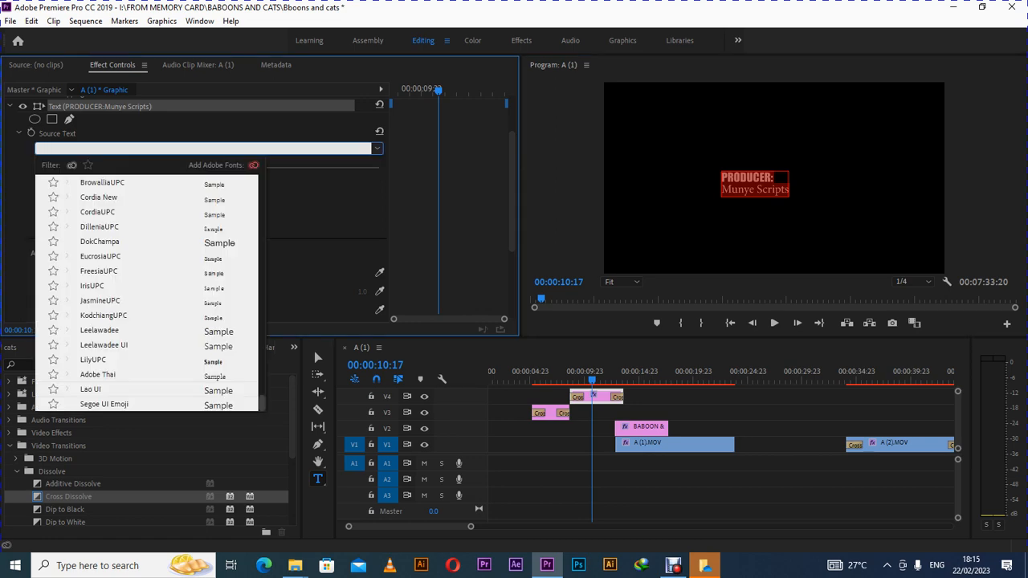
pyautogui.scroll(-10, 147, 293)
pyautogui.scroll(10, 147, 293)
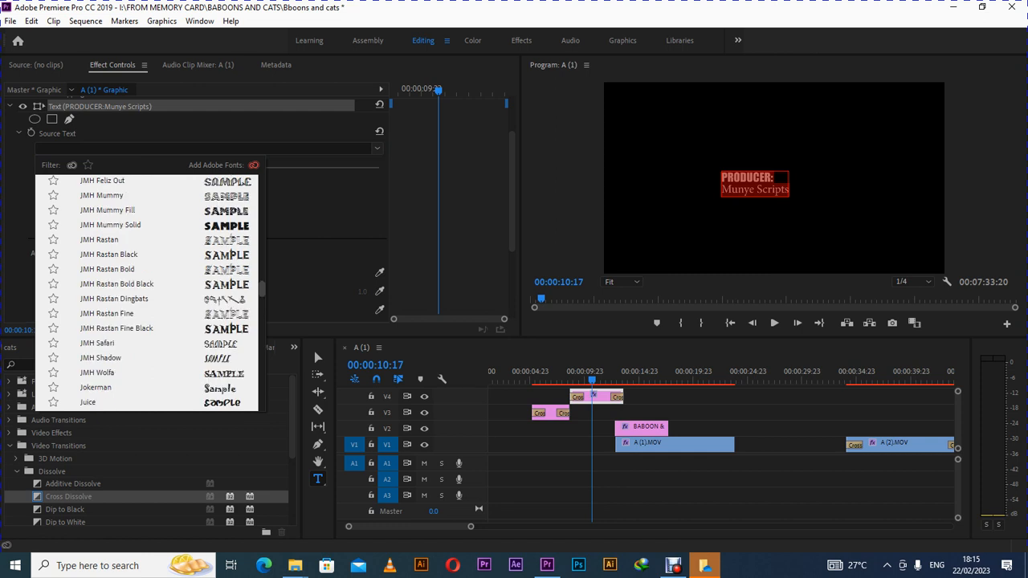
pyautogui.scroll(-3, 147, 293)
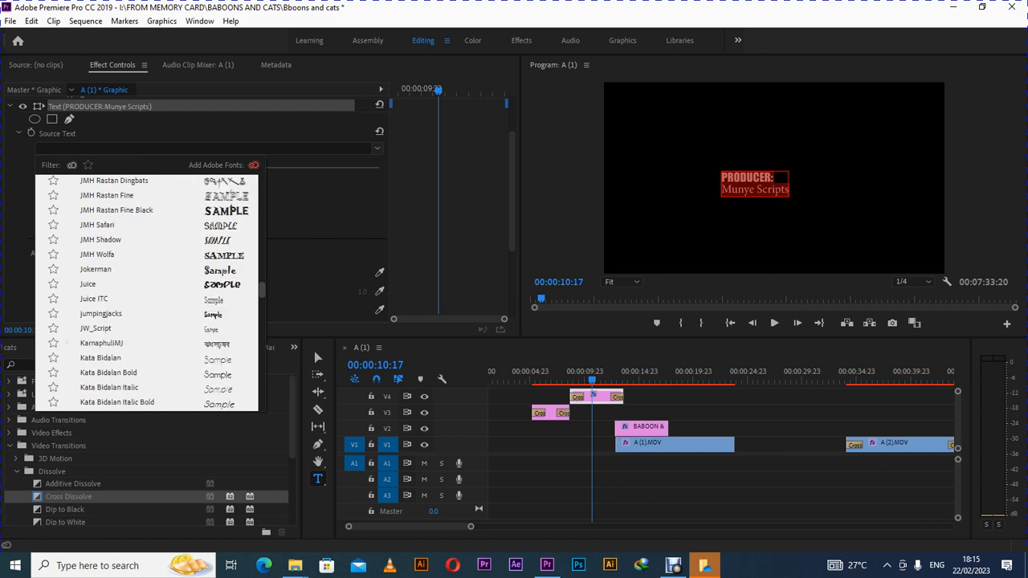
pyautogui.scroll(-4, 147, 294)
pyautogui.scroll(5, 147, 293)
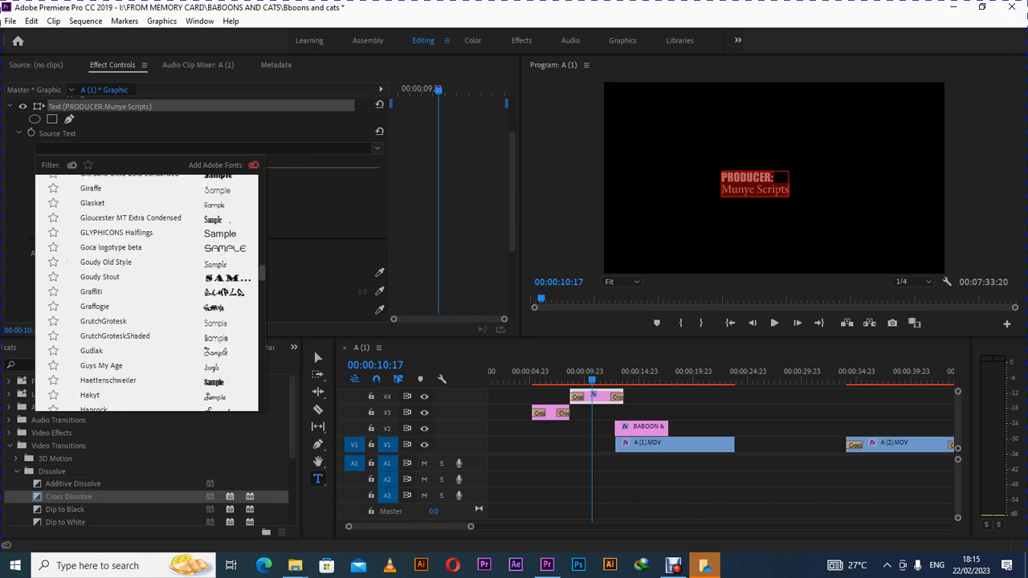
pyautogui.scroll(3, 147, 293)
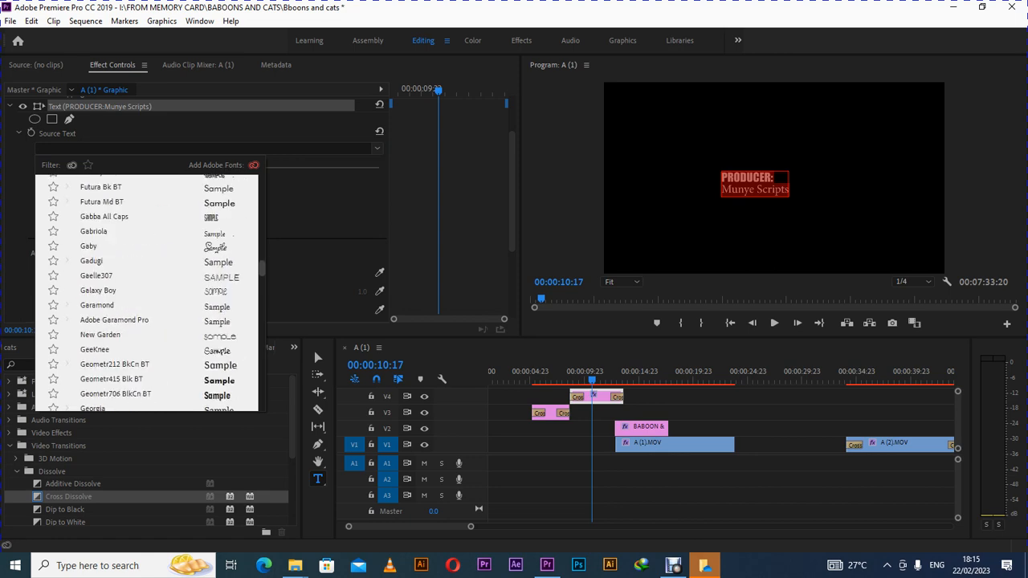
pyautogui.scroll(8, 147, 293)
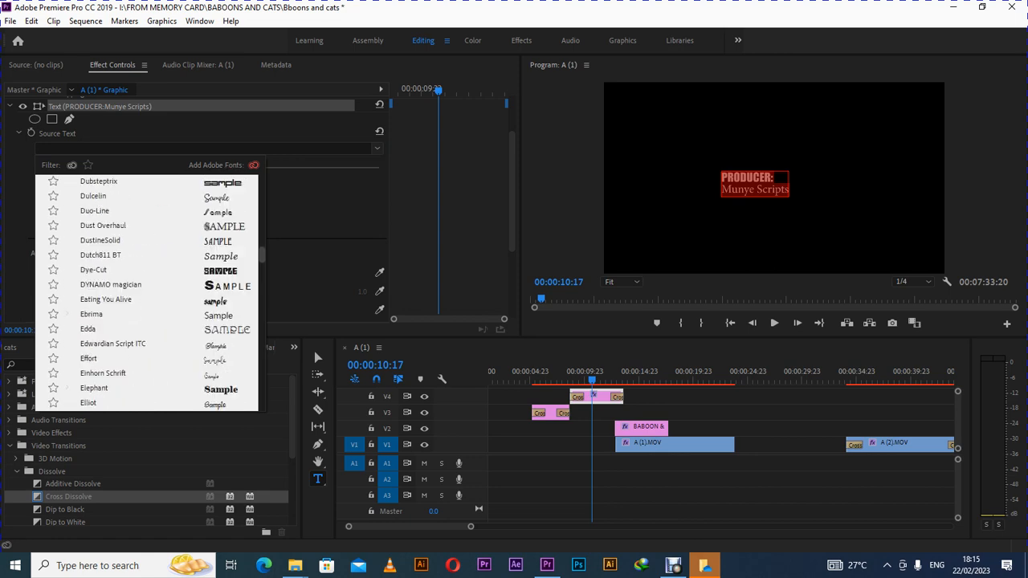
pyautogui.scroll(6, 147, 293)
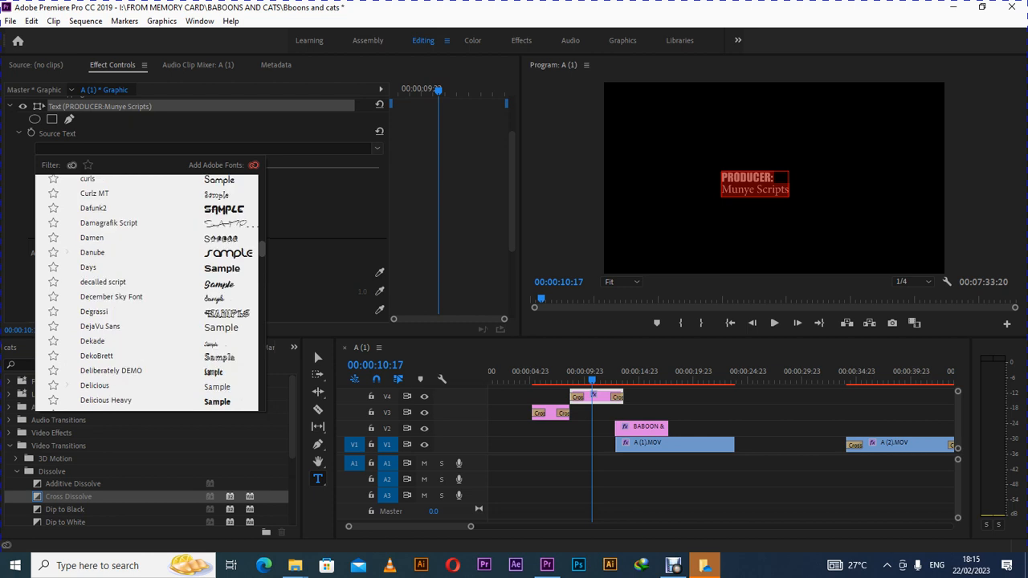
pyautogui.scroll(-1, 147, 293)
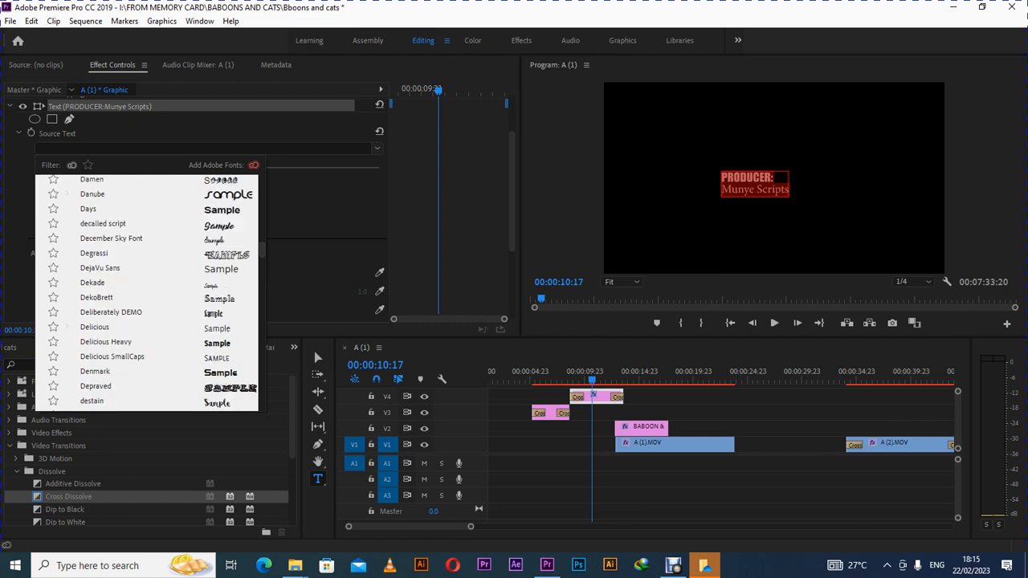
pyautogui.click(215, 225)
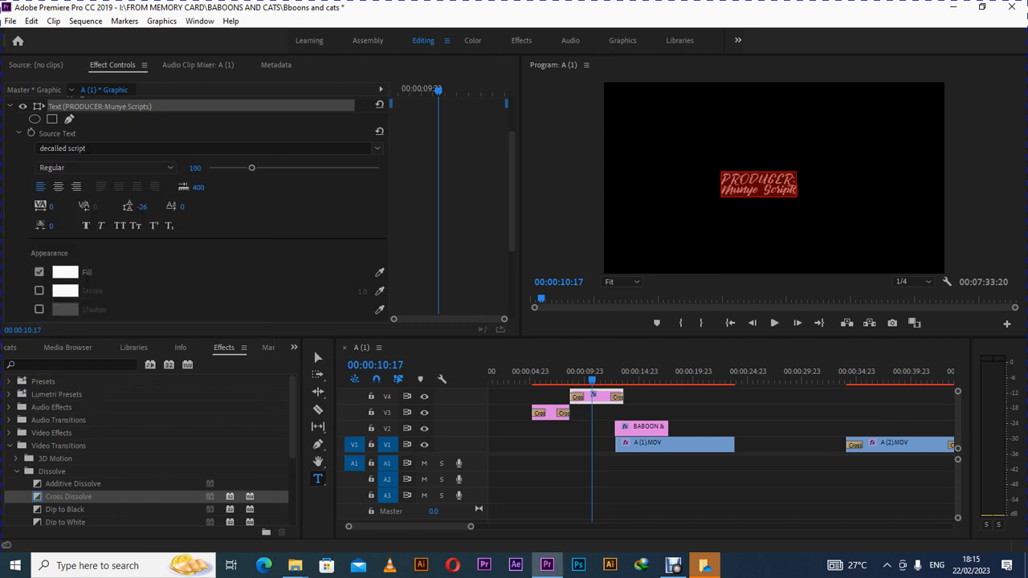
pyautogui.hotkey('ctrl', 'z')
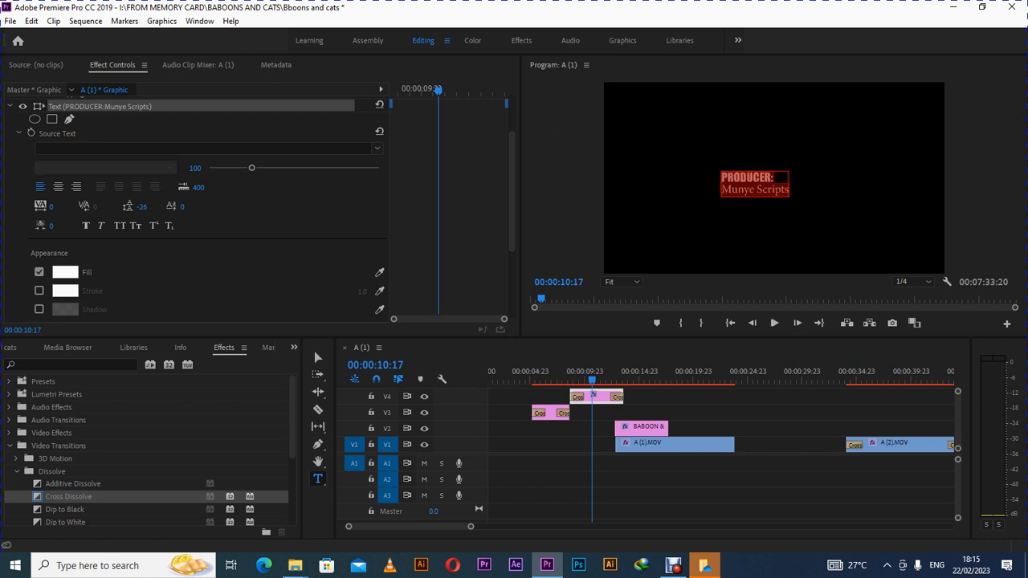
# Select only the Munye Scripts line of the V4 title and set its leading to -21 and font size to 201.
pyautogui.click(749, 190)
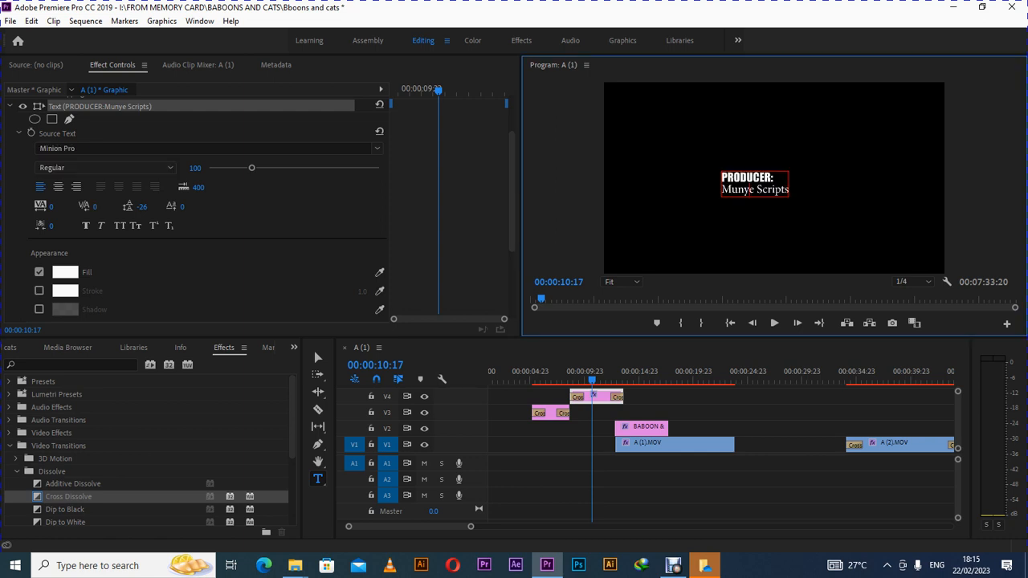
pyautogui.moveTo(722, 190); pyautogui.dragTo(789, 191)
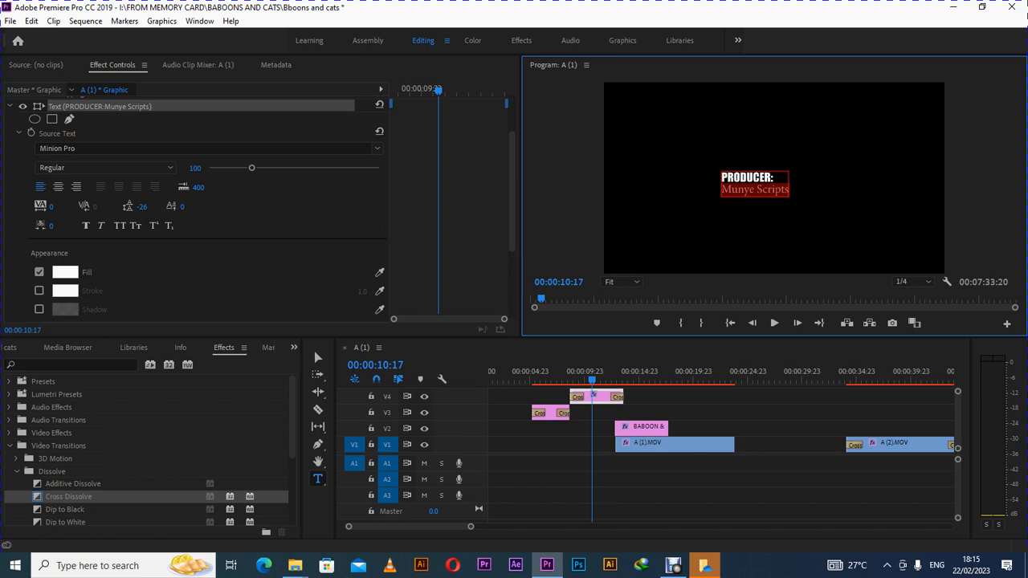
pyautogui.moveTo(143, 207)
pyautogui.mouseDown()
pyautogui.moveTo(128, 208)
pyautogui.moveTo(146, 207)
pyautogui.mouseUp()
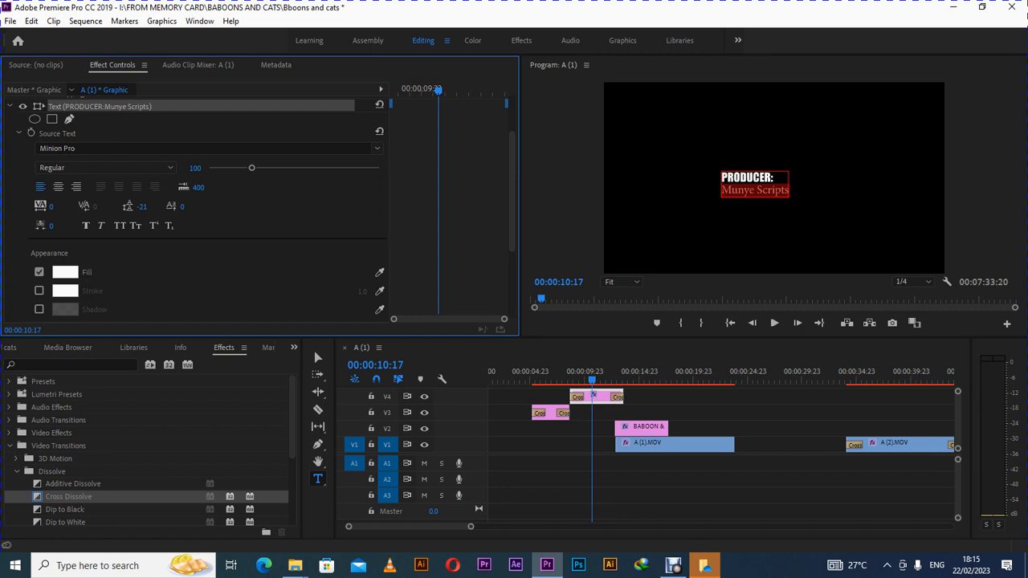
pyautogui.moveTo(251, 168); pyautogui.dragTo(295, 167)
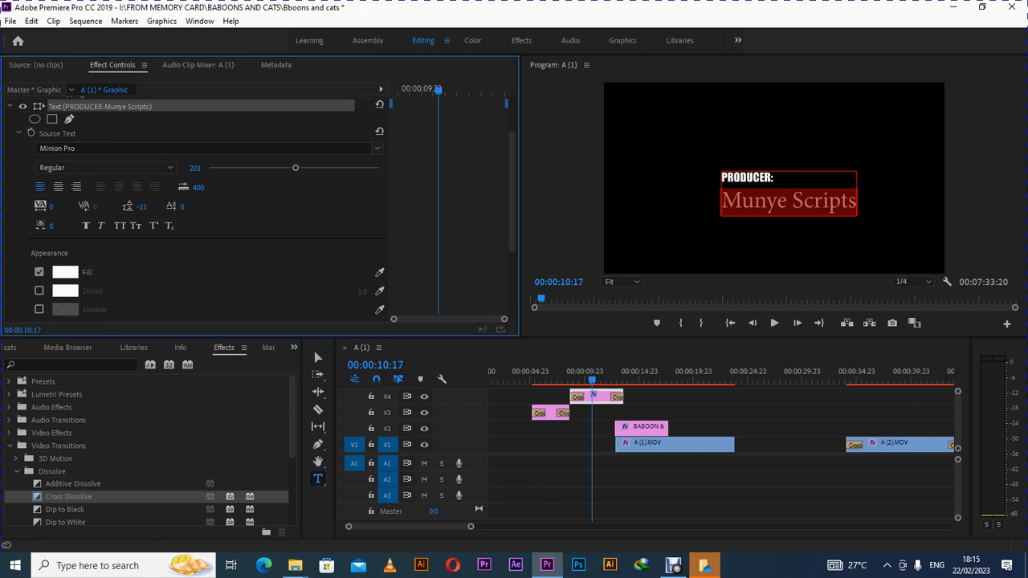
# Move the V4 title slightly up and to the left to center it in the frame, and deselect it.
pyautogui.scroll(3, 257, 201)
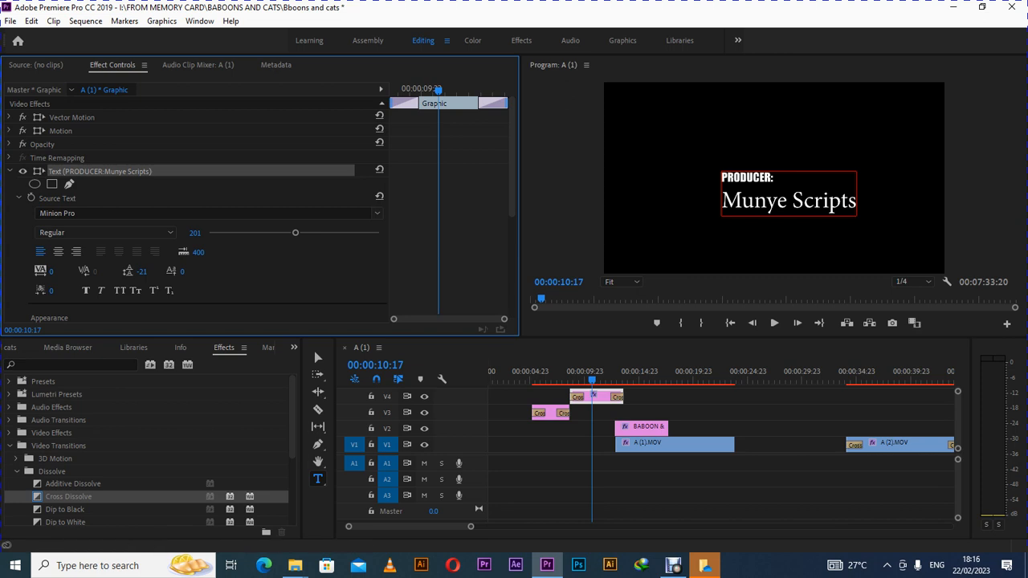
pyautogui.click(777, 202)
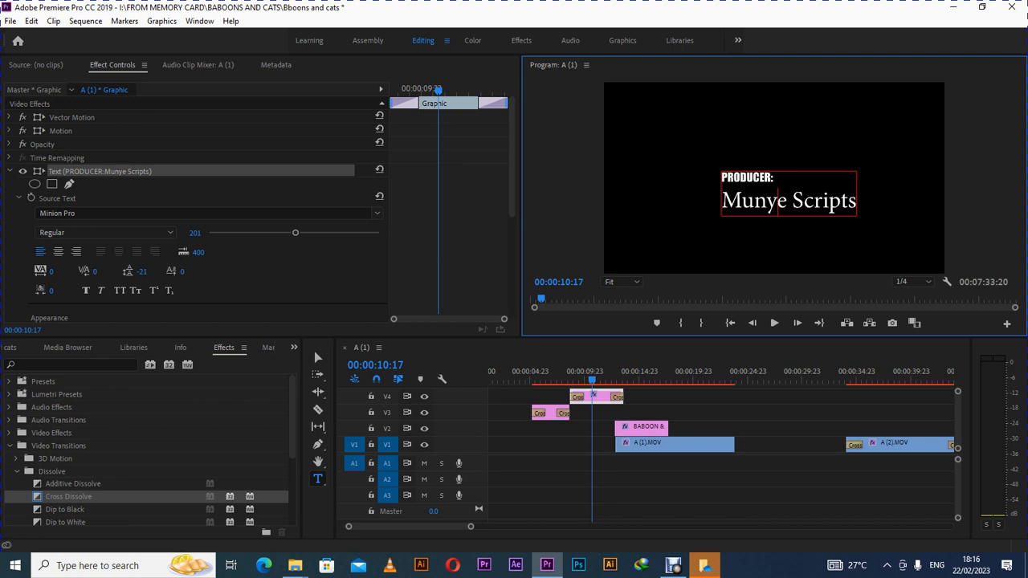
pyautogui.press('Escape')
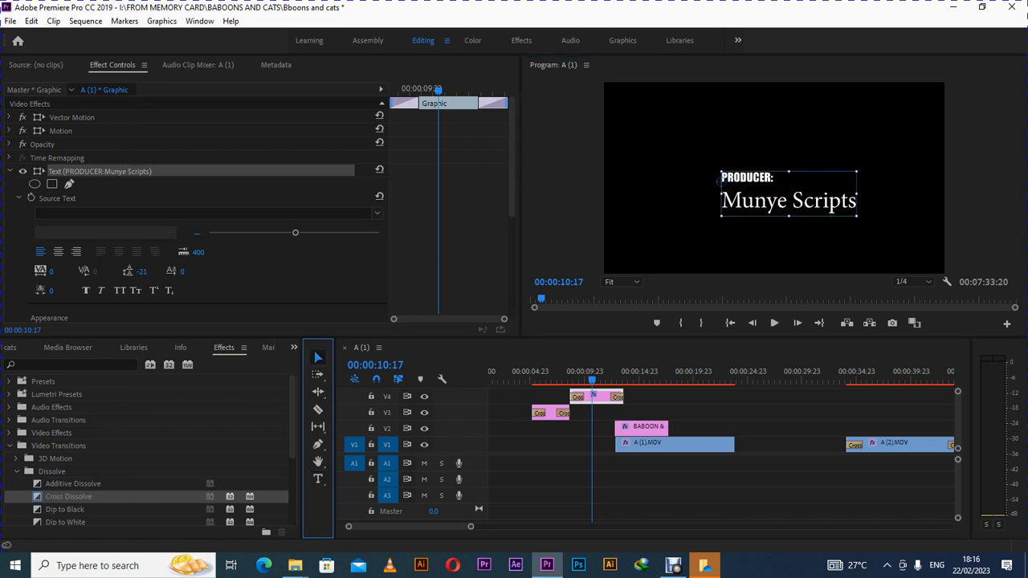
pyautogui.moveTo(777, 200); pyautogui.dragTo(768, 183)
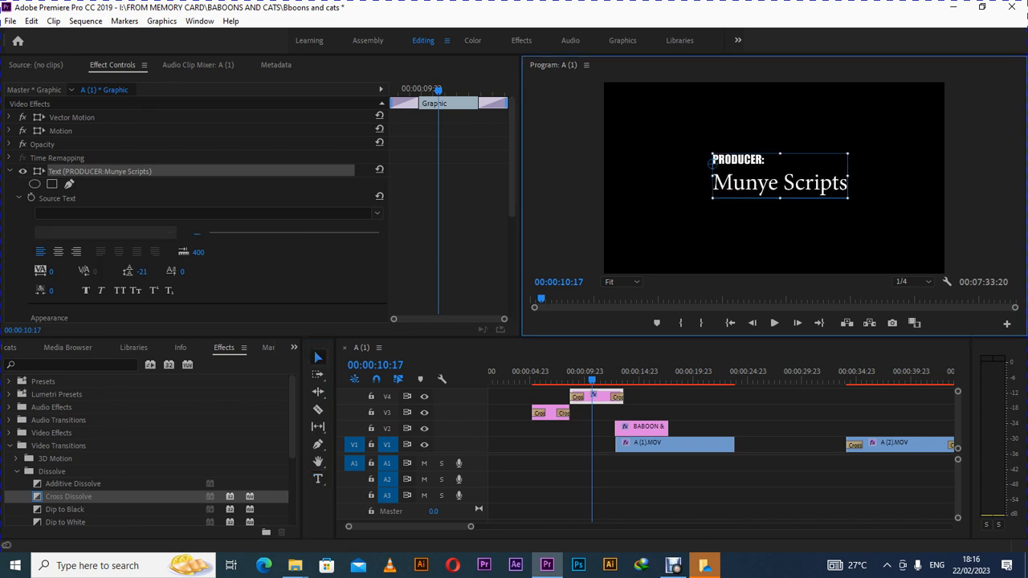
pyautogui.click(773, 239)
# At 00:00:09:01, turn on keyframing for the V4 title's Motion Position and Scale.
pyautogui.click(567, 374)
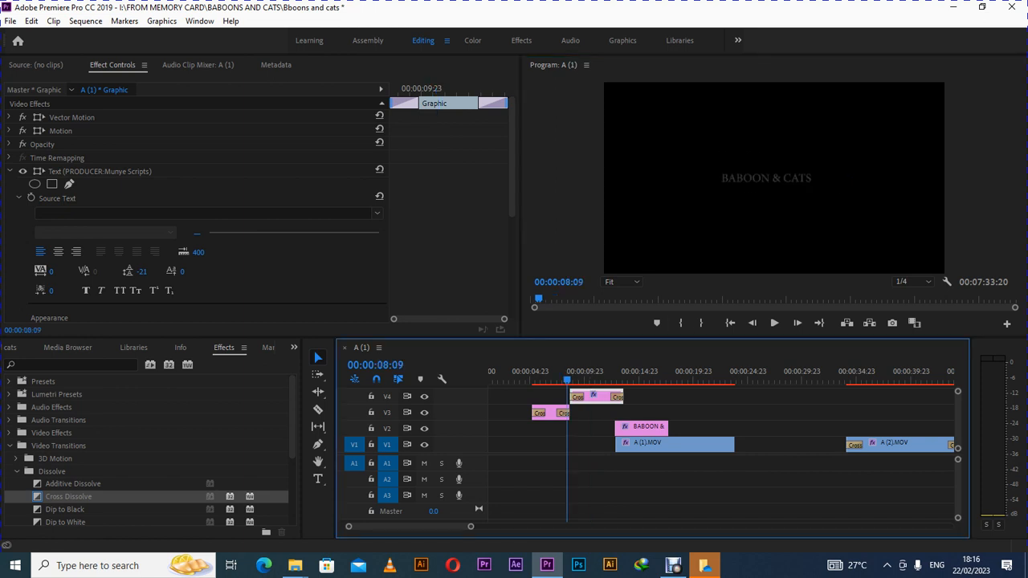
pyautogui.moveTo(567, 374); pyautogui.dragTo(574, 375)
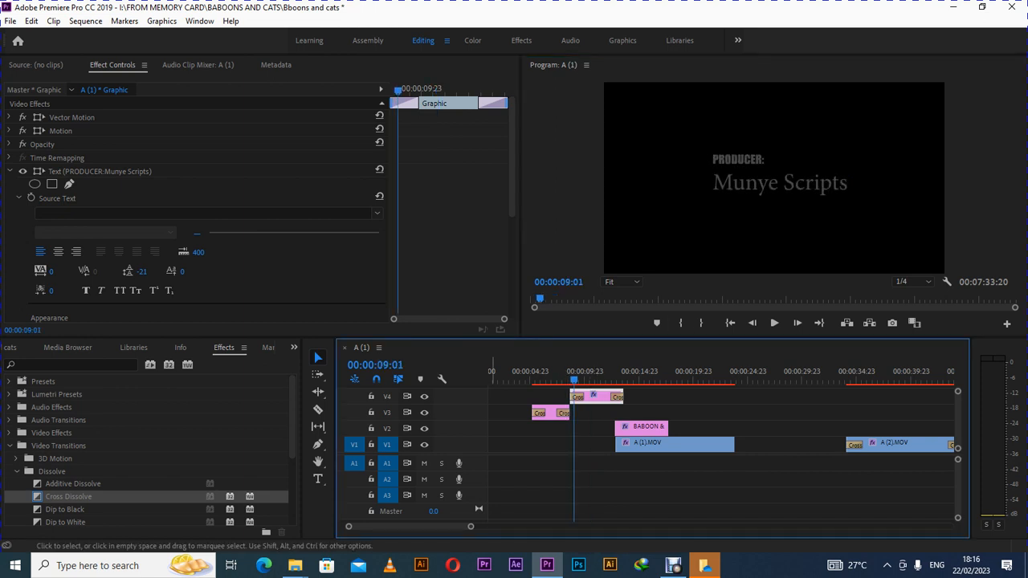
pyautogui.click(10, 171)
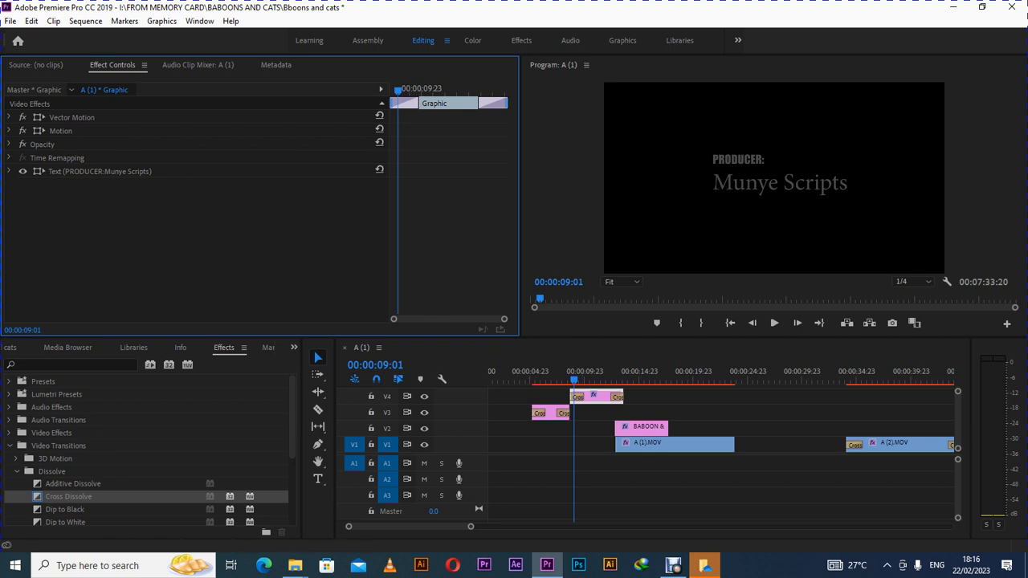
pyautogui.click(10, 131)
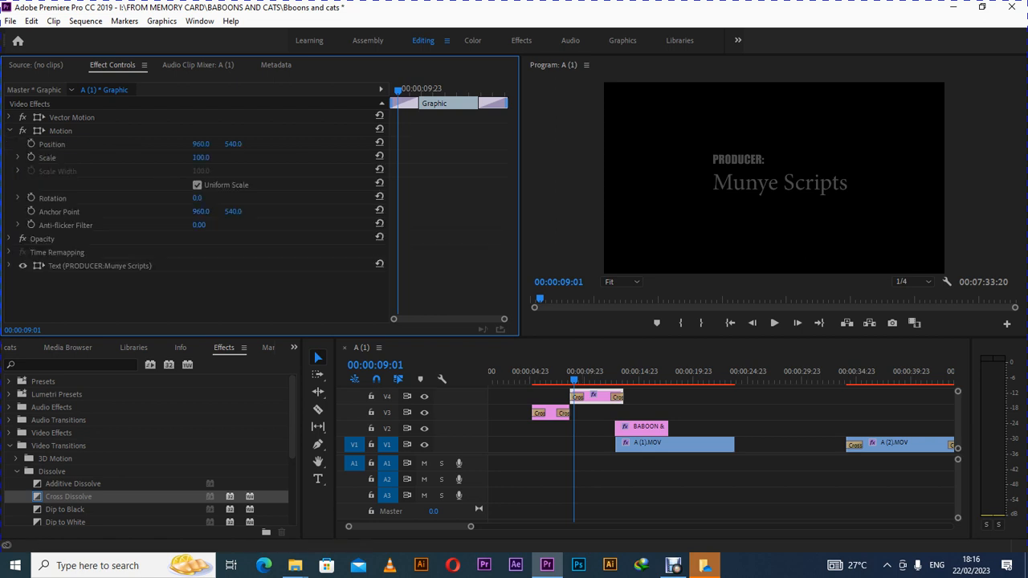
pyautogui.click(31, 143)
pyautogui.click(31, 157)
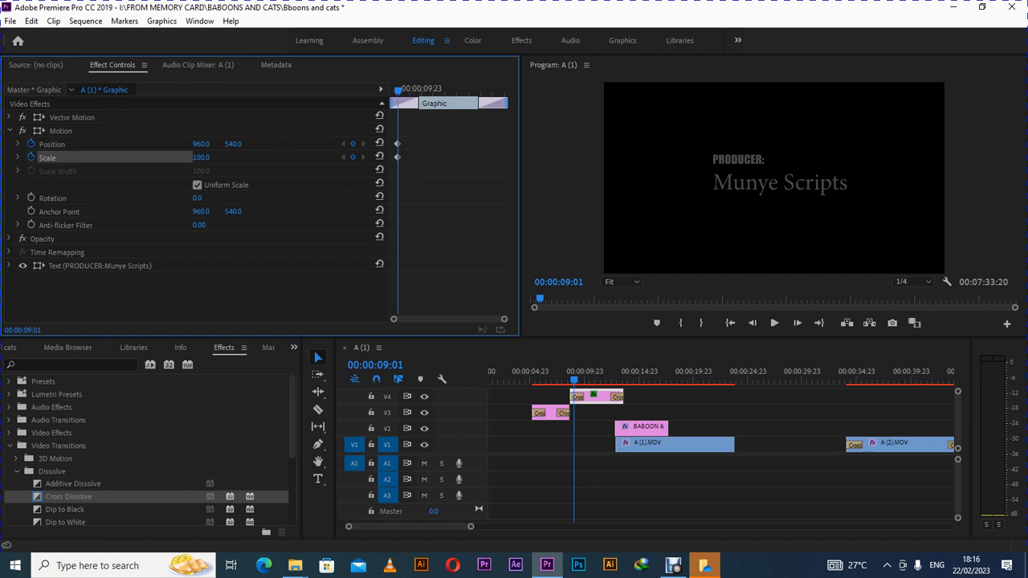
# At 00:00:11:03, set the V4 title's Scale to 474 and add a Position keyframe.
pyautogui.press('space')
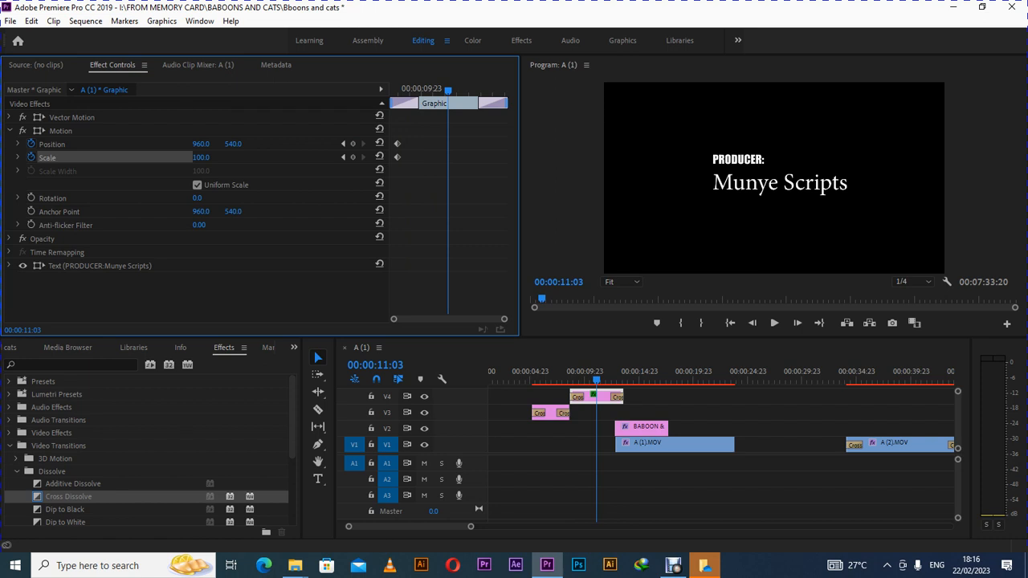
pyautogui.click(201, 157)
pyautogui.press('Return')
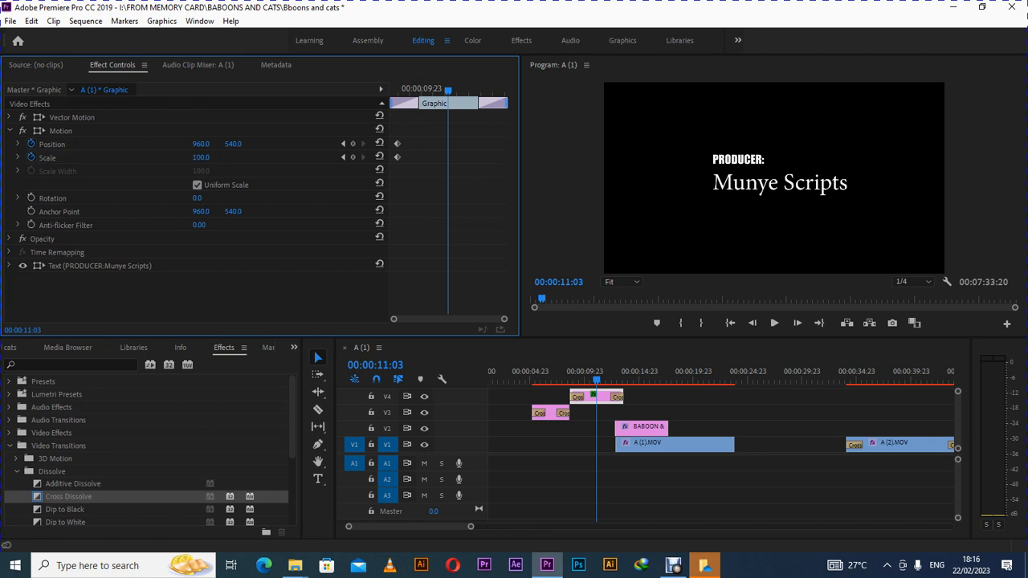
pyautogui.moveTo(201, 157)
pyautogui.mouseDown()
pyautogui.moveTo(239, 158)
pyautogui.moveTo(189, 158)
pyautogui.mouseUp()
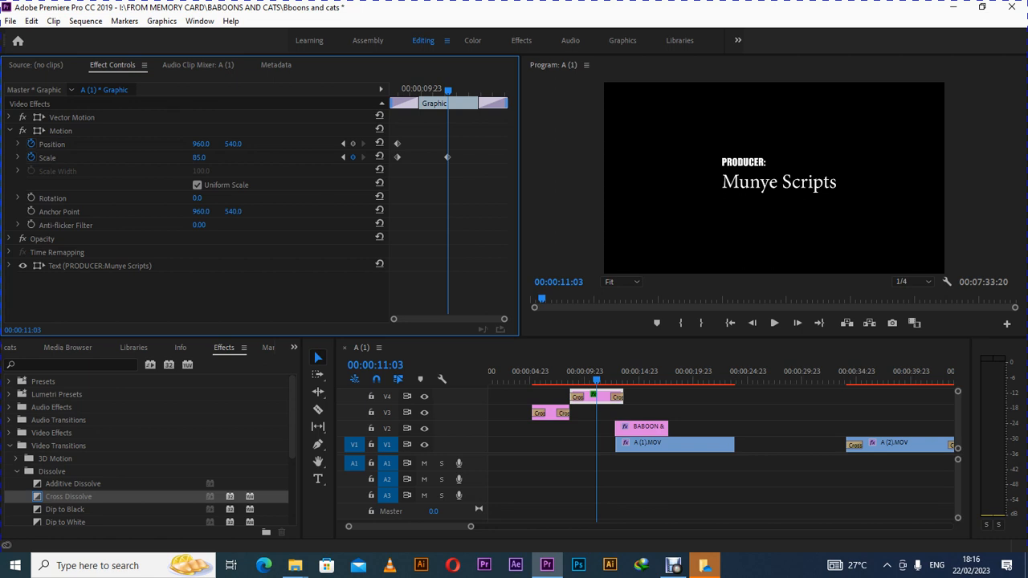
pyautogui.moveTo(190, 157); pyautogui.dragTo(145, 158)
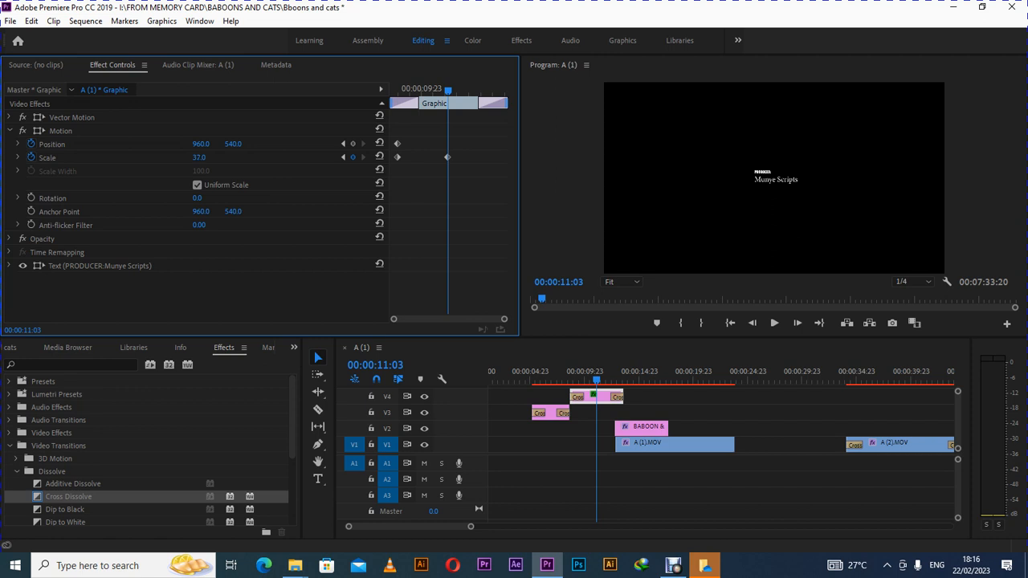
pyautogui.moveTo(149, 158); pyautogui.dragTo(501, 158)
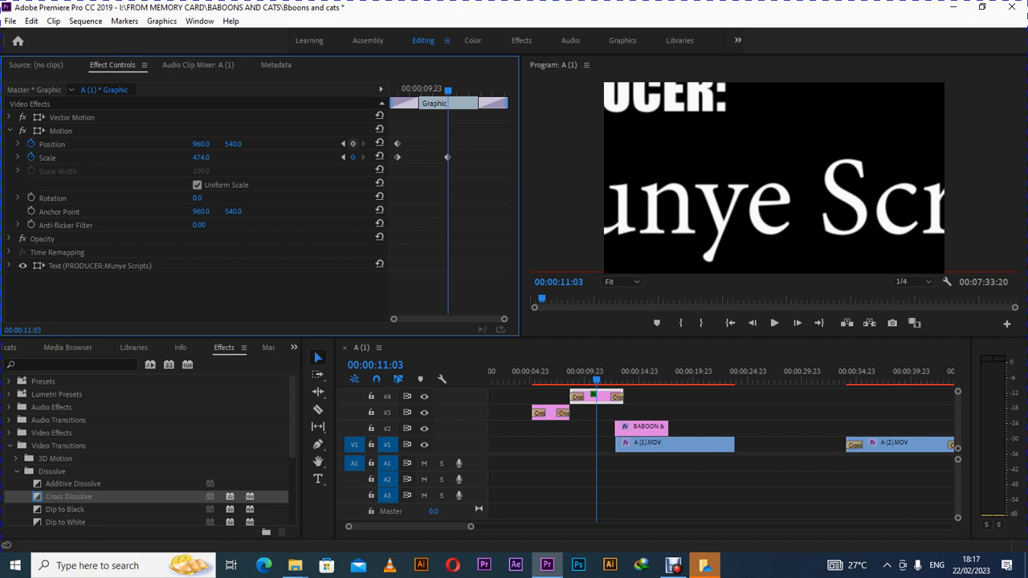
pyautogui.click(353, 144)
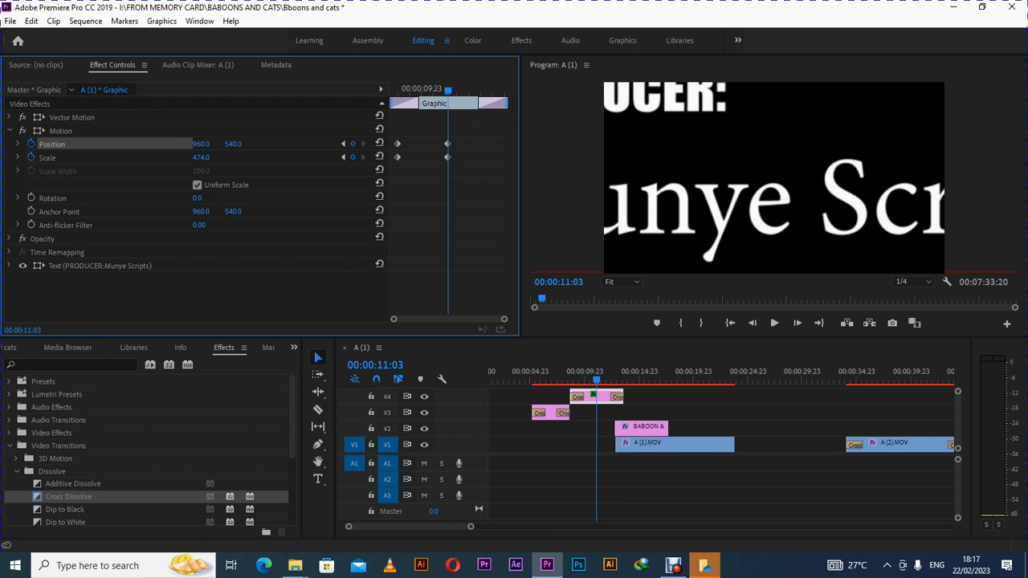
# Move the Position and Scale keyframes so the 474 pair sits at the clip's start, 00:00:08:16, and the 100 pair near its end.
pyautogui.moveTo(406, 122); pyautogui.dragTo(392, 180)
pyautogui.moveTo(396, 145)
pyautogui.mouseDown()
pyautogui.moveTo(485, 145)
pyautogui.moveTo(428, 157)
pyautogui.moveTo(402, 144)
pyautogui.mouseUp()
pyautogui.moveTo(413, 91); pyautogui.dragTo(390, 91)
pyautogui.moveTo(410, 128)
pyautogui.mouseDown()
pyautogui.moveTo(395, 171)
pyautogui.moveTo(391, 144)
pyautogui.mouseUp()
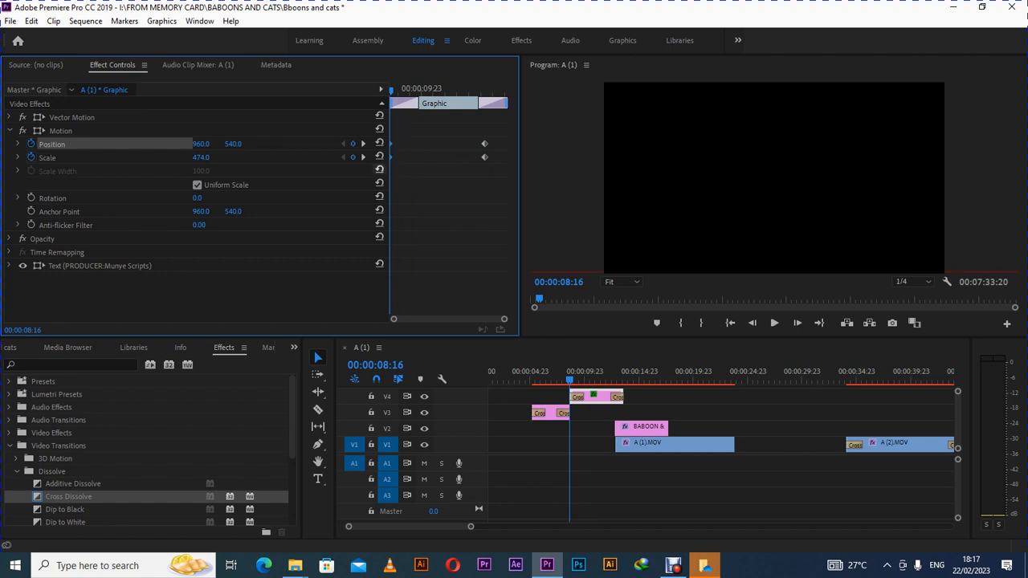
# Play the V4 title's scale animation from the clip's start and move the playhead to 00:00:11:16.
pyautogui.press('space')
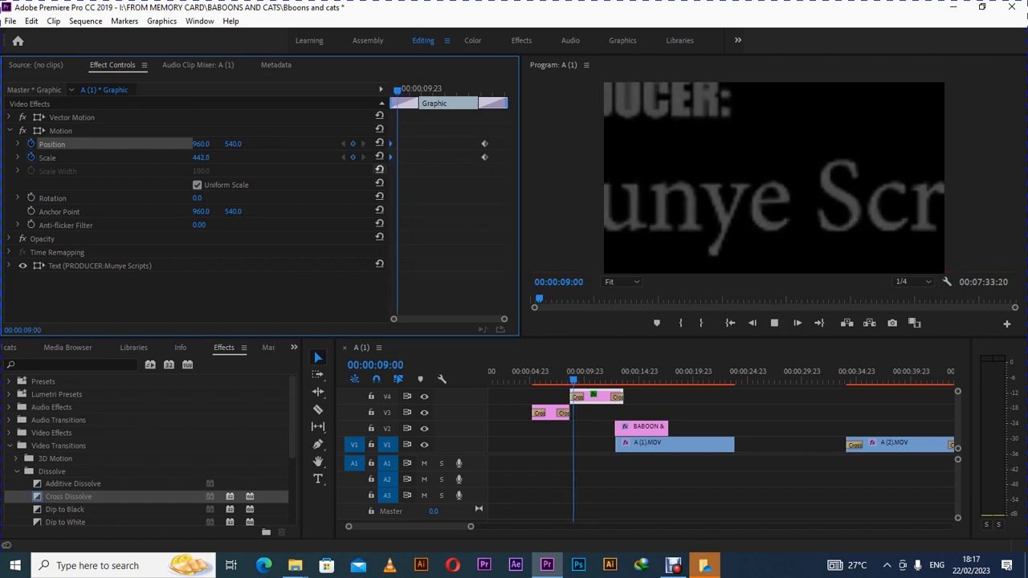
pyautogui.press('space')
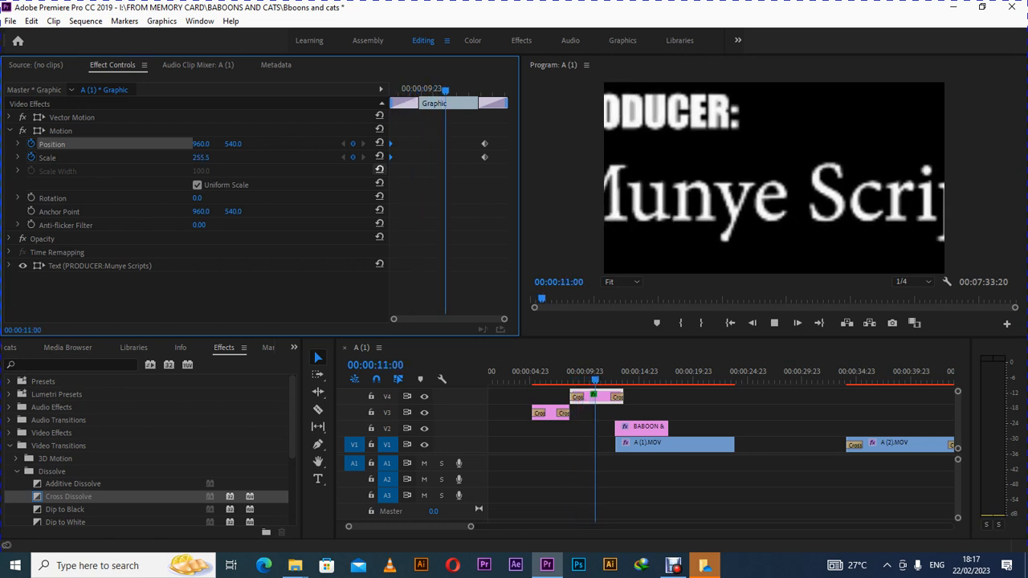
pyautogui.moveTo(446, 91); pyautogui.dragTo(461, 91)
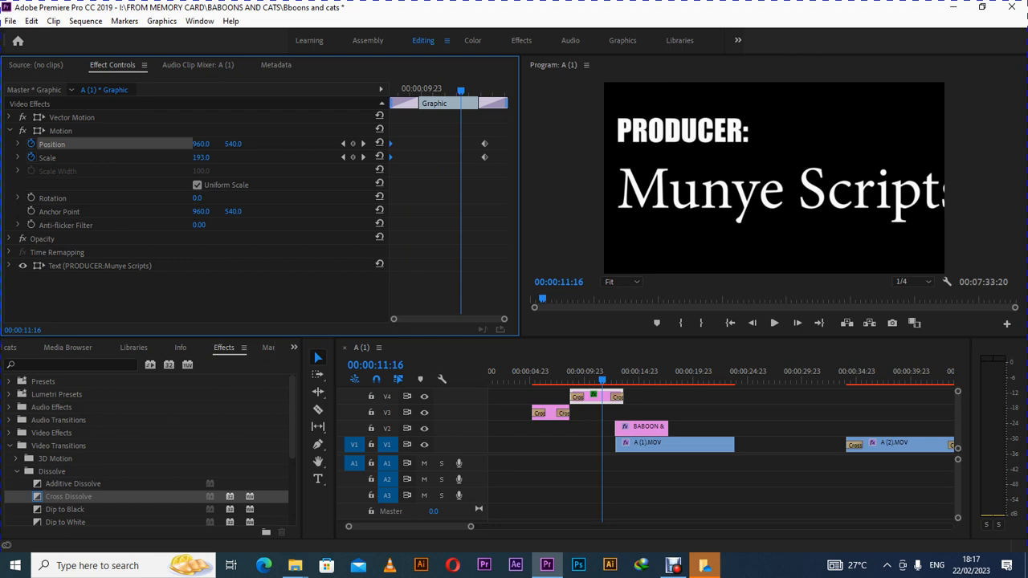
# Play back the V4 PRODUCER title's scale animation from 00:00:09:19, and replay it from just before the clip at 00:00:08:10.
pyautogui.click(584, 371)
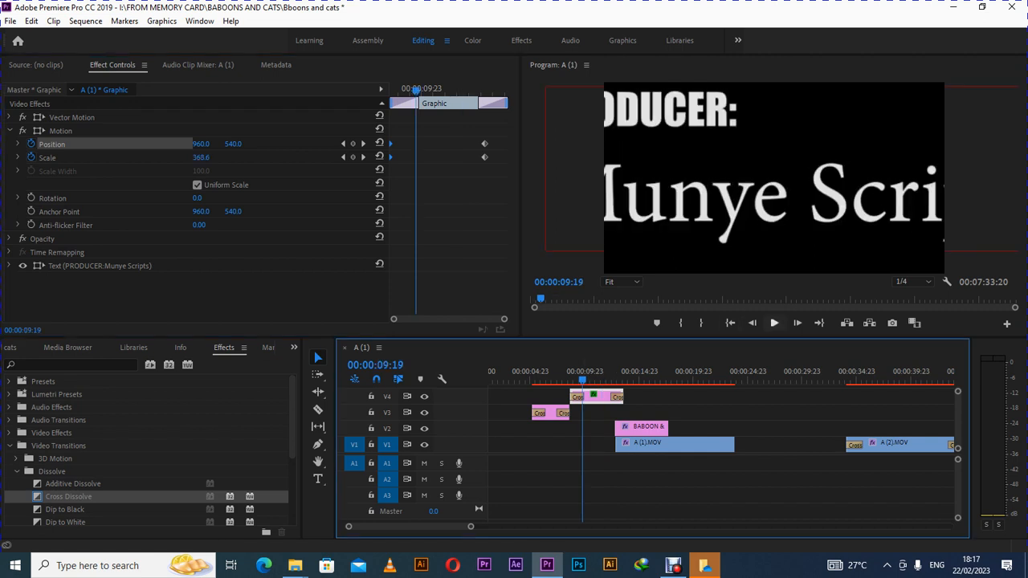
pyautogui.click(775, 323)
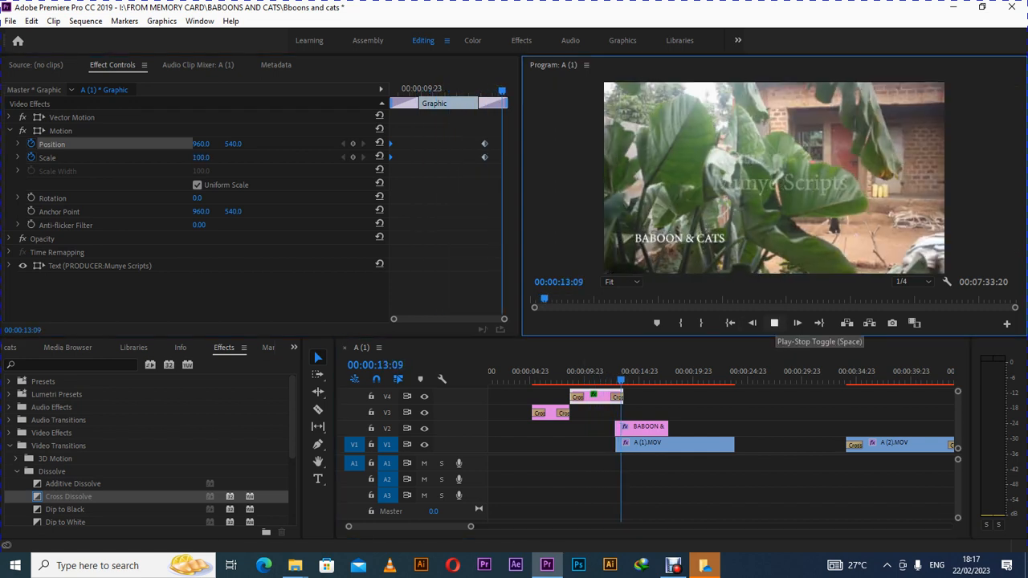
pyautogui.click(774, 323)
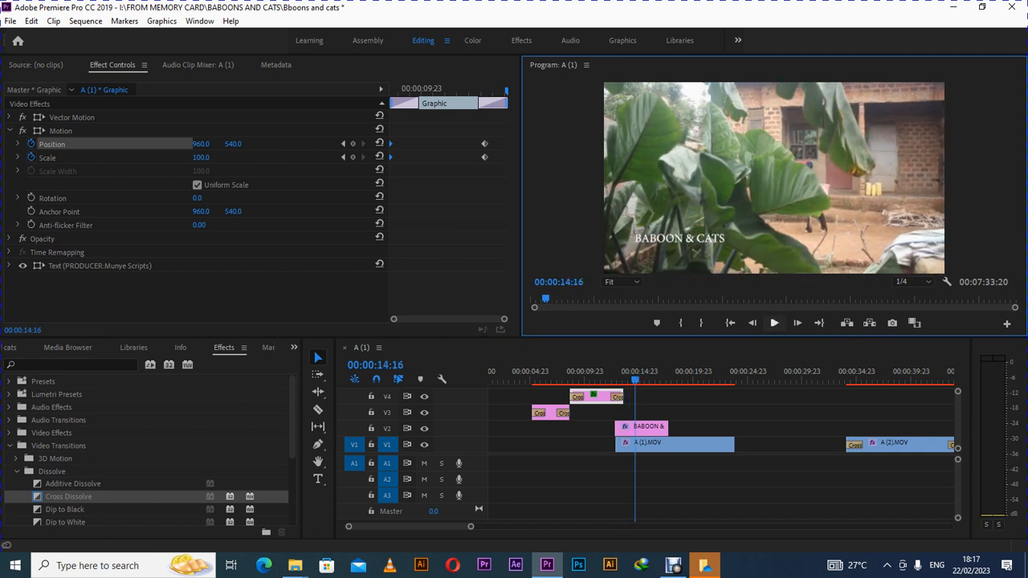
pyautogui.click(567, 375)
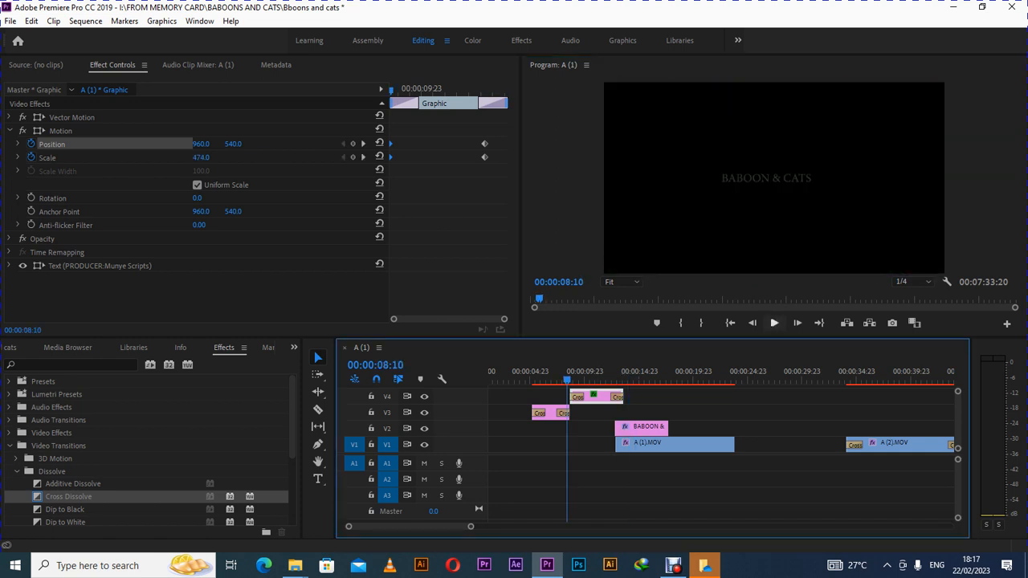
pyautogui.click(774, 323)
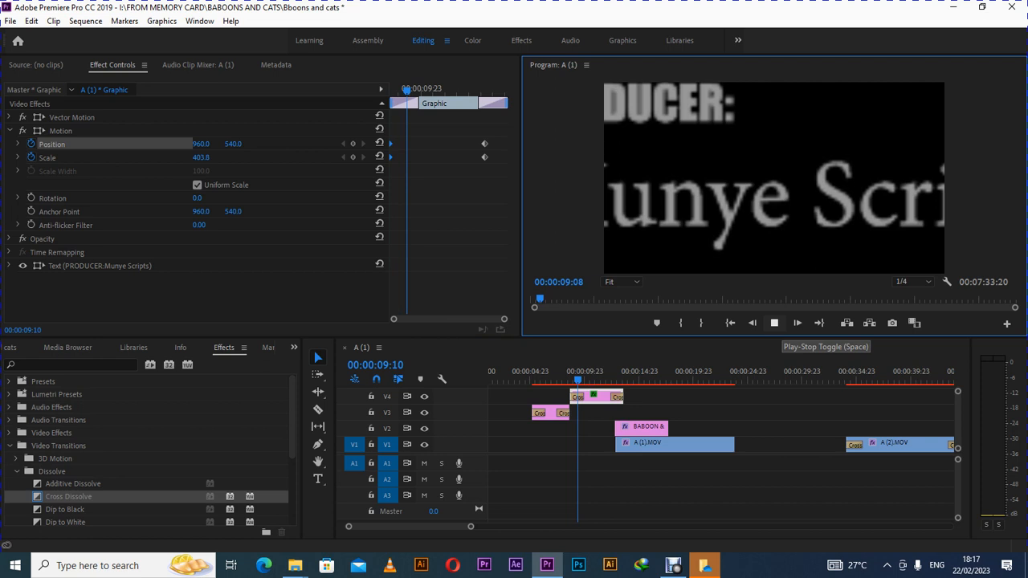
pyautogui.click(774, 322)
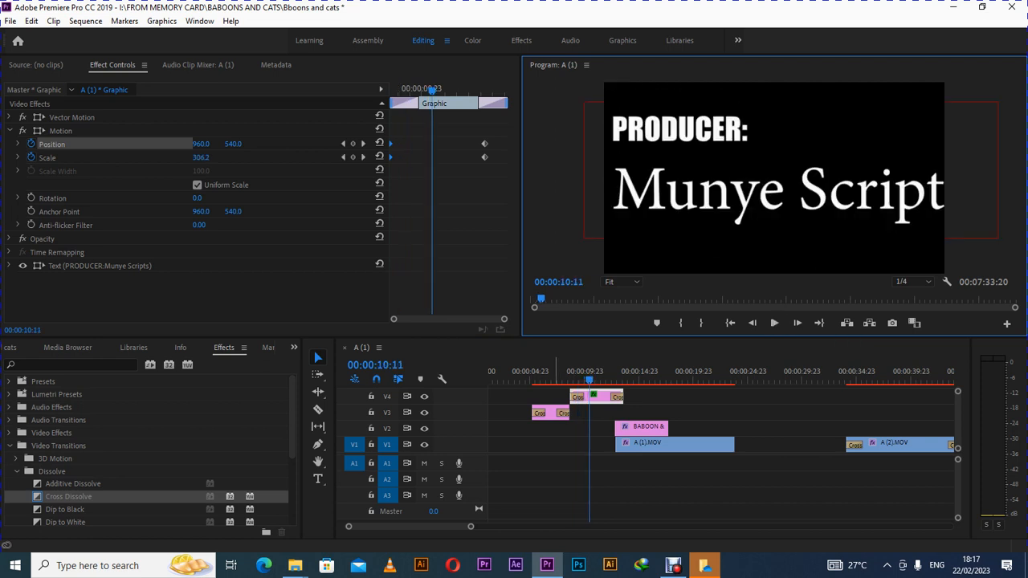
# Move the V4 title's second Position and Scale keyframes to the clip's end and play the sequence from 00:00:08:06.
pyautogui.moveTo(556, 371); pyautogui.dragTo(588, 371)
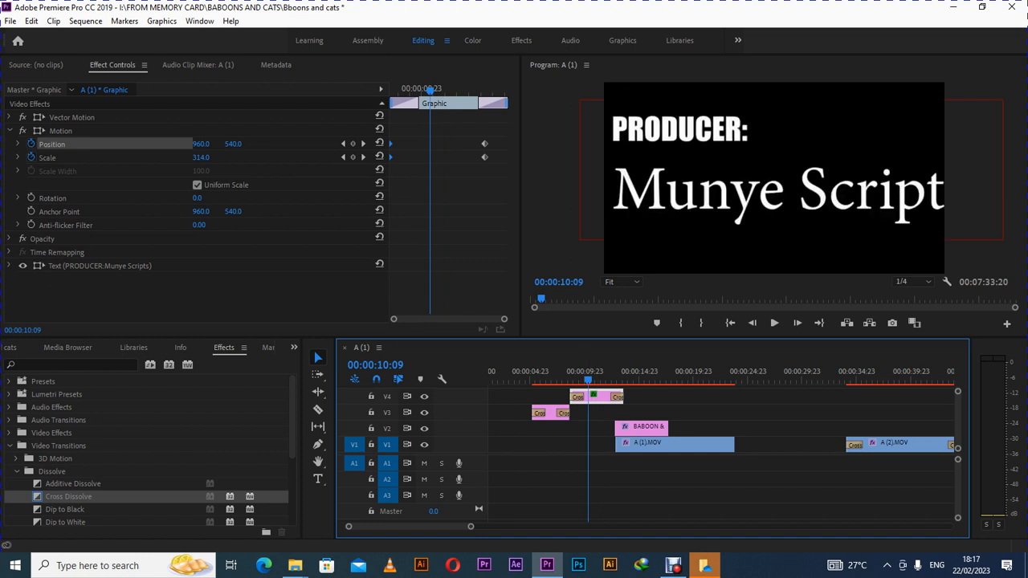
pyautogui.moveTo(473, 132); pyautogui.dragTo(507, 157)
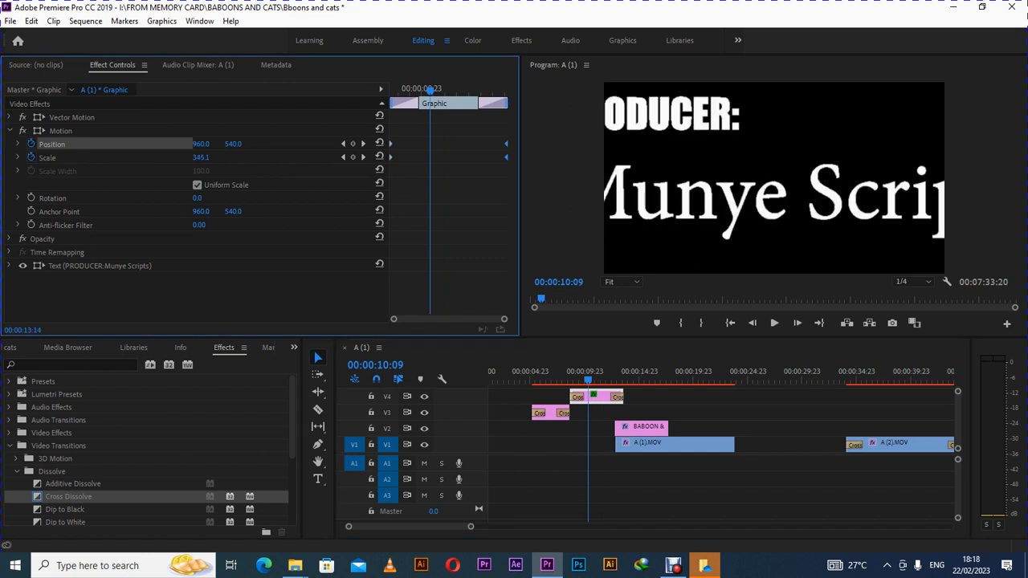
pyautogui.click(564, 371)
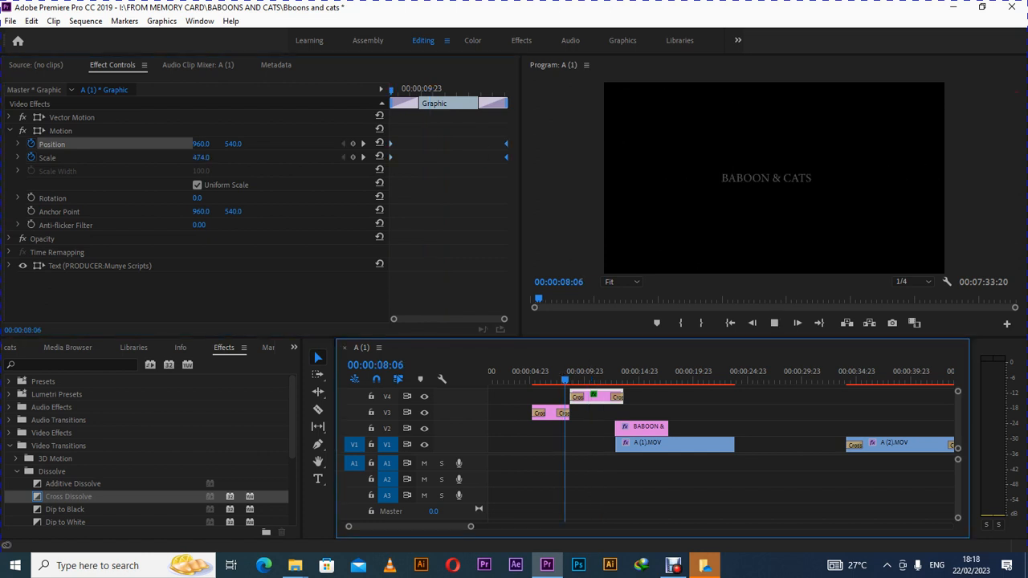